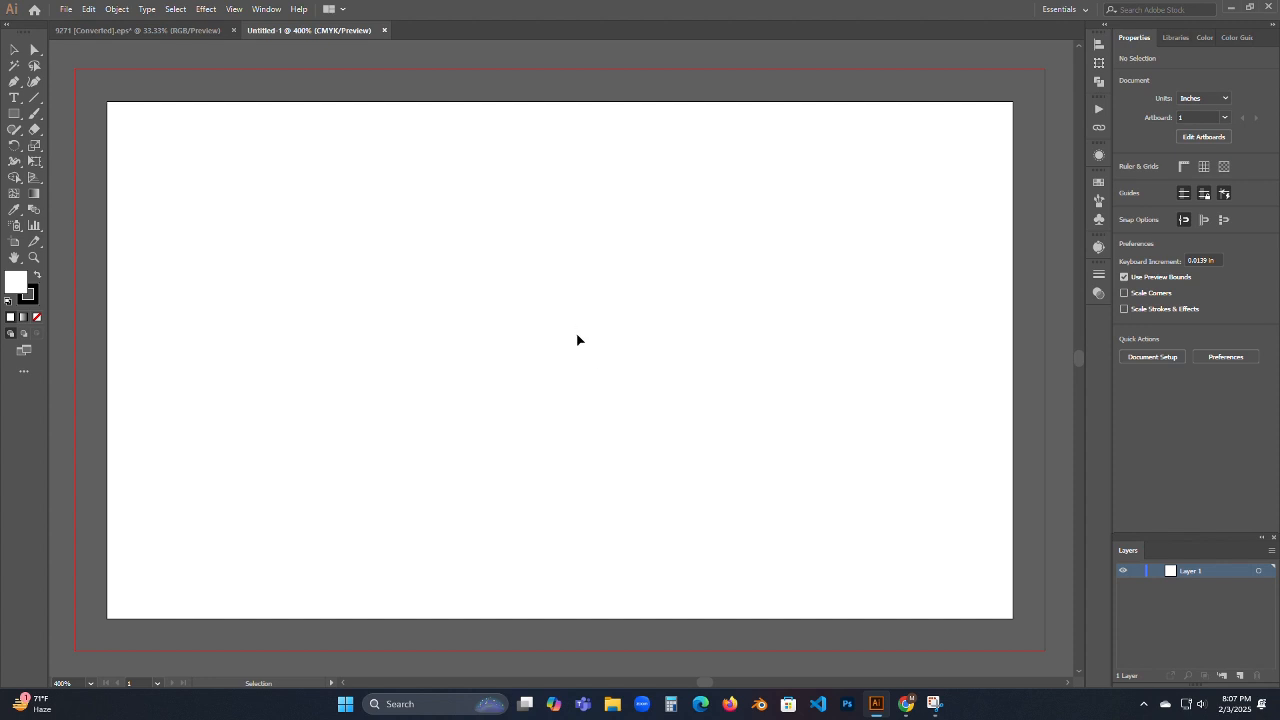
- Close the blank document and create a 3.5 × 2 in landscape CMYK document with 2 artboards and 0.125 in bleed
alt+scroll(577, 340, down, 5)
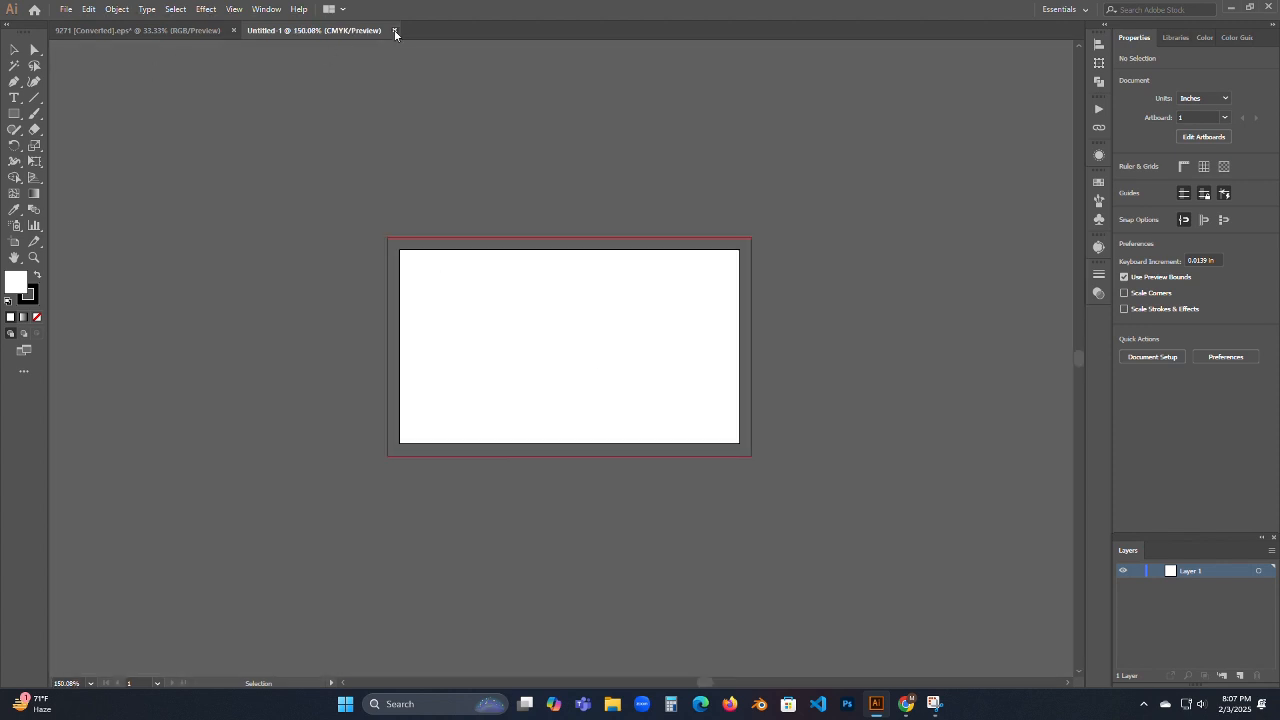
click(394, 31)
click(65, 9)
click(82, 25)
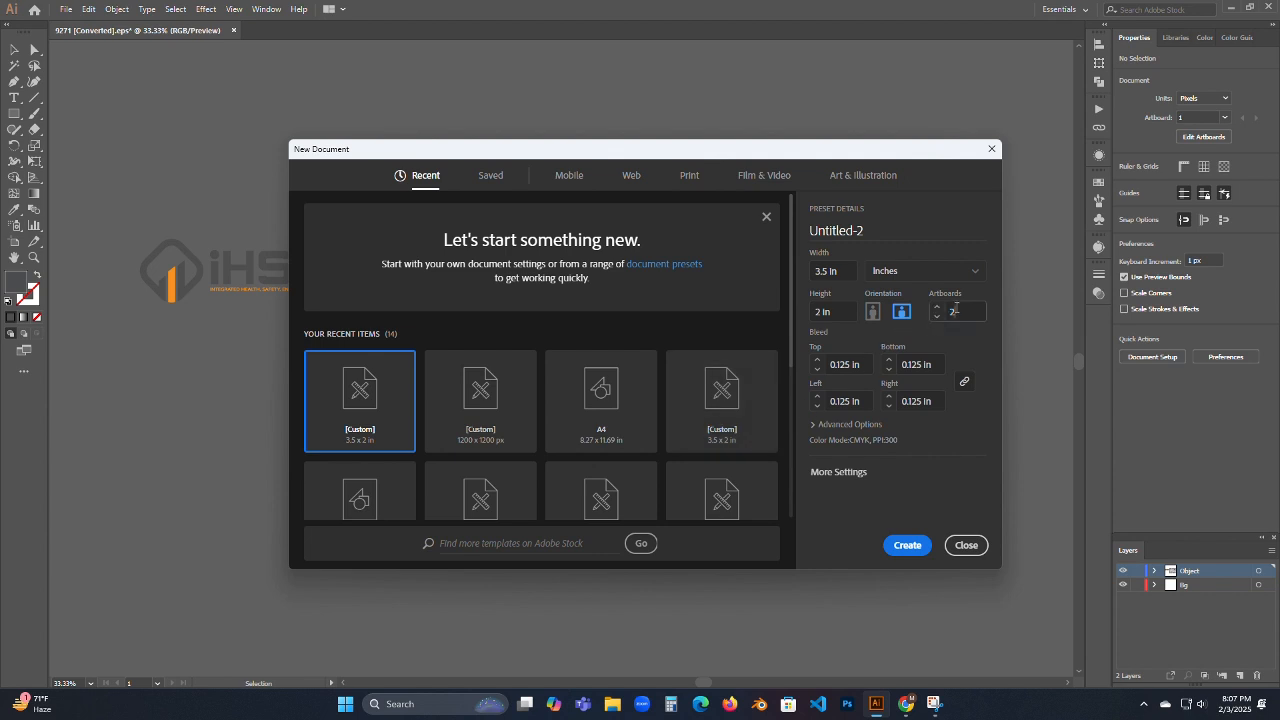
click(907, 546)
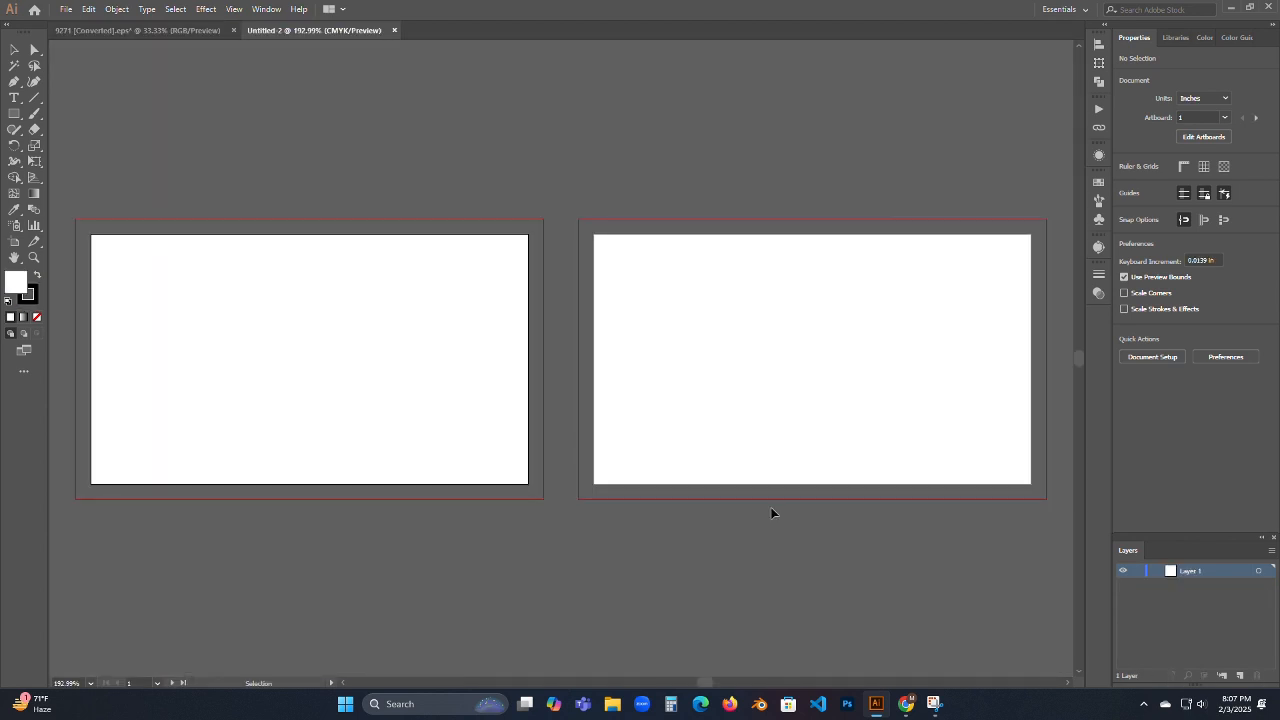
- Show the rulers around the canvas
scroll(566, 402, down, 2)
drag(560, 403, 619, 394)
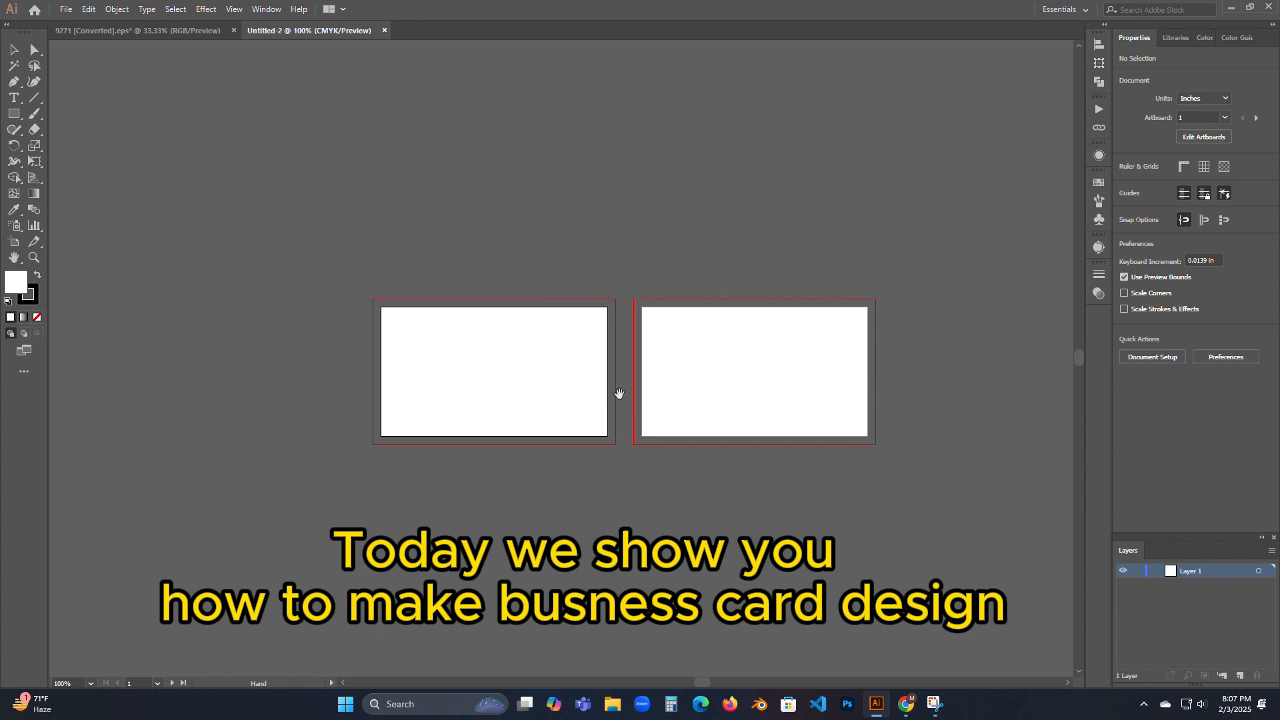
key(ctrl+r)
scroll(592, 381, up, 1)
drag(447, 388, 445, 366)
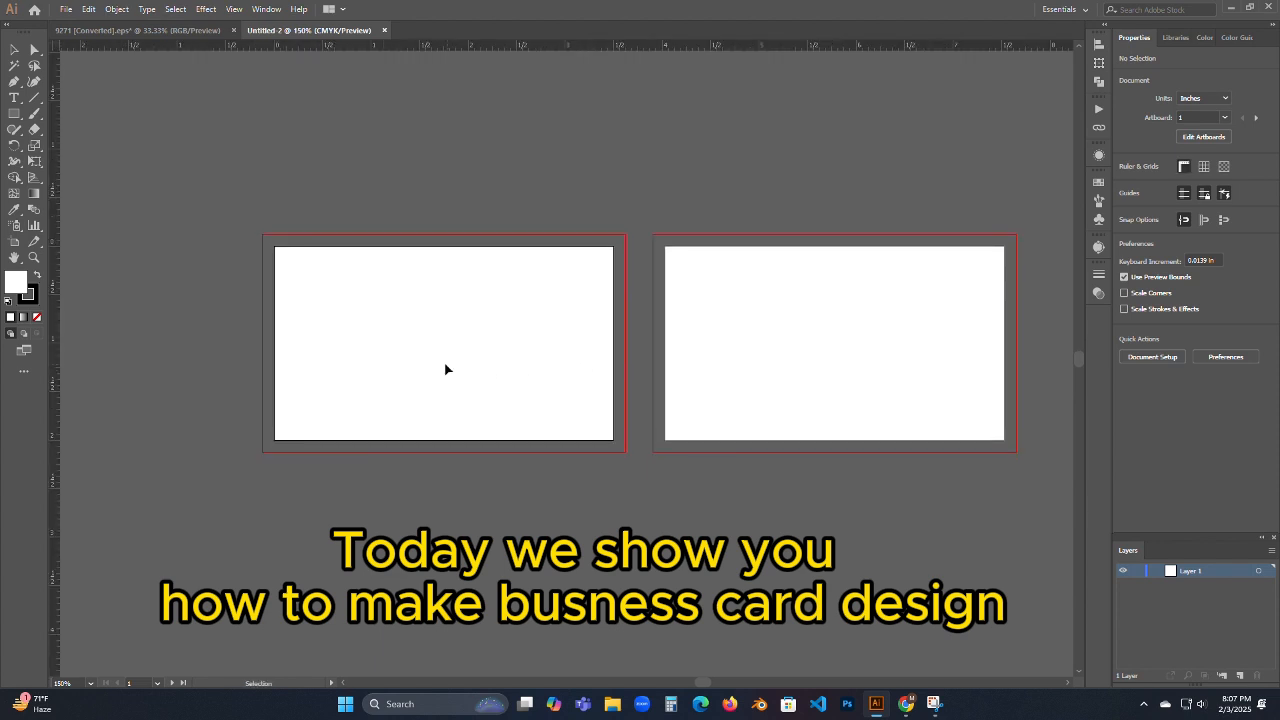
- Draw a white rectangle about 3.76 × 2.26 in covering the first artboard out to its bleed edges
click(14, 113)
drag(263, 235, 626, 451)
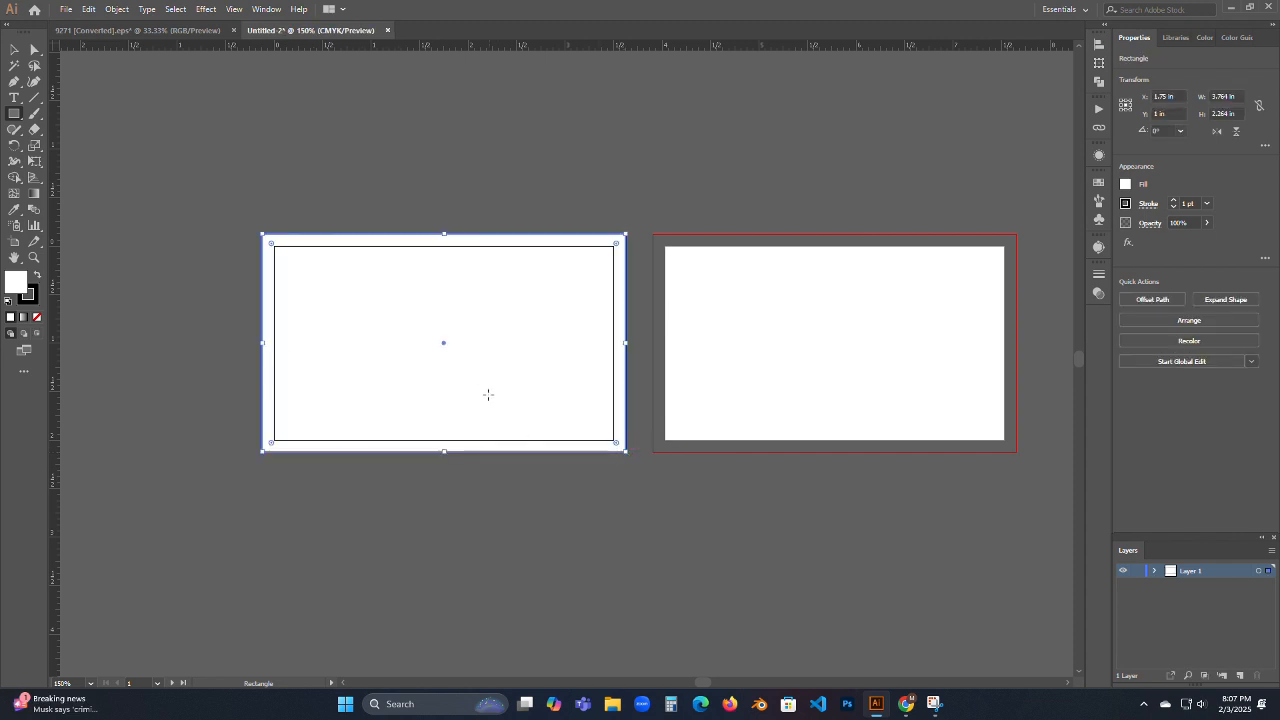
key(alt+v)
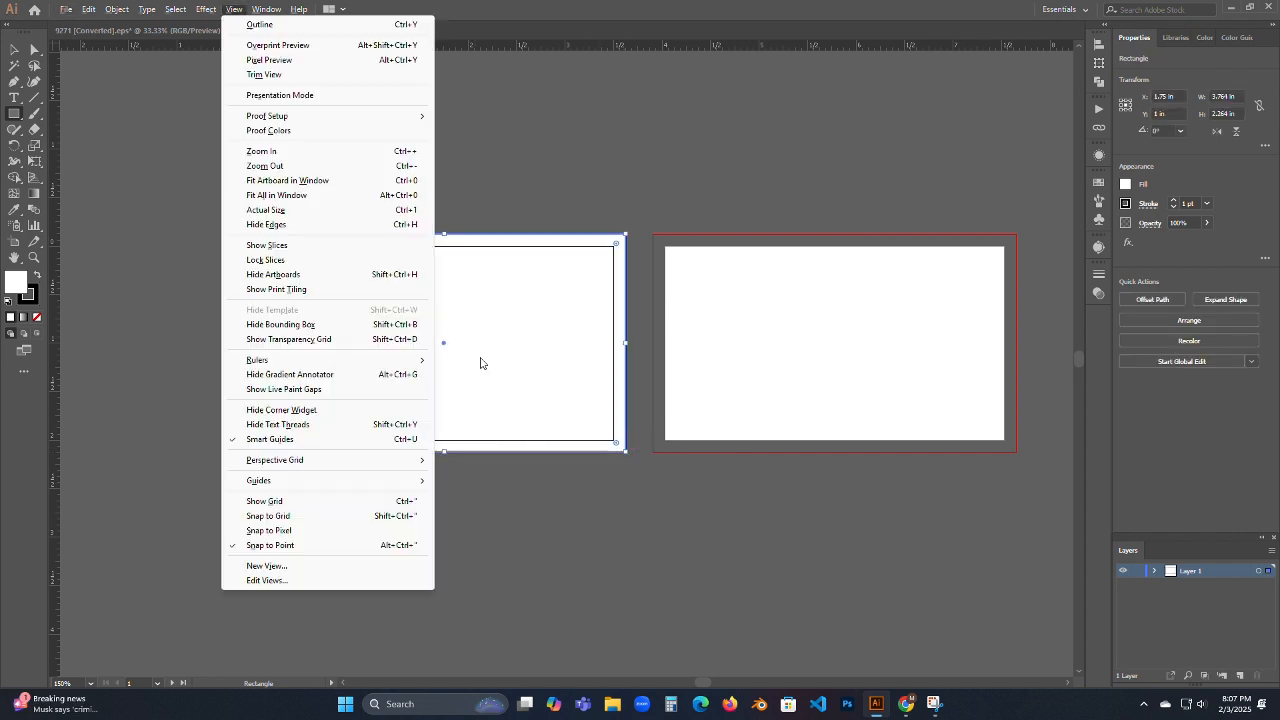
click(494, 214)
click(671, 373)
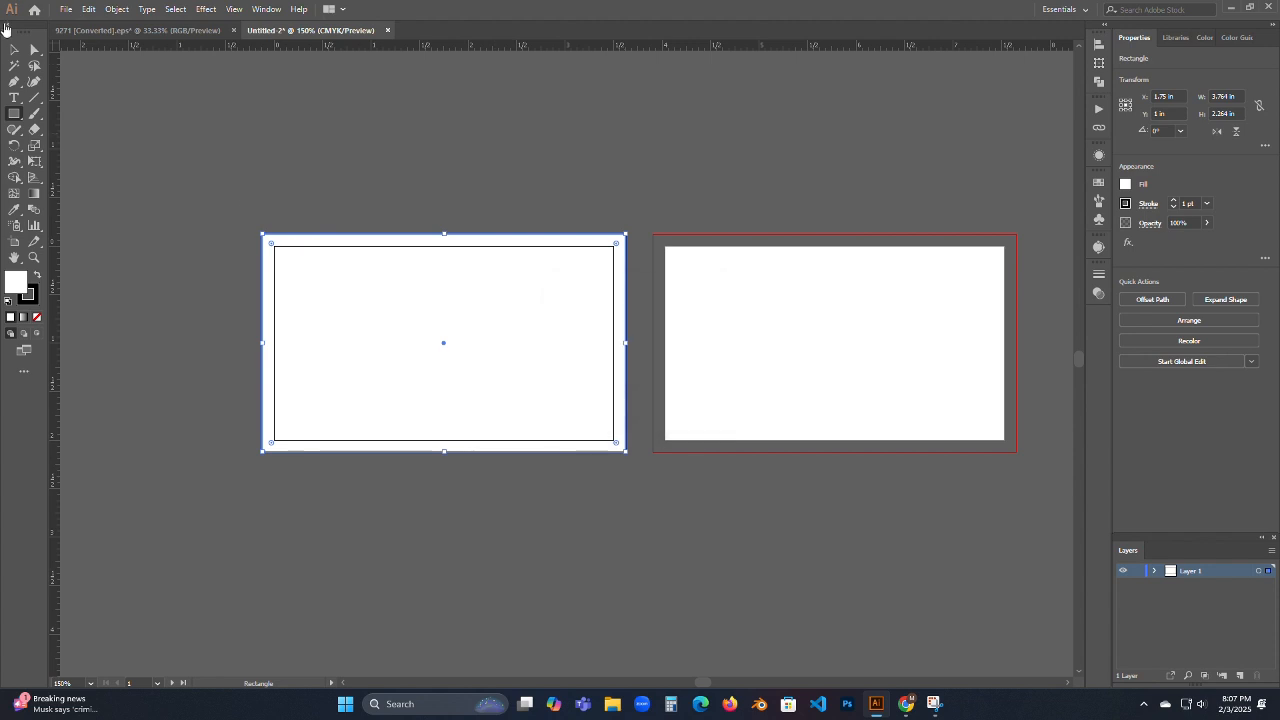
- Duplicate the bleed-sized rectangle onto the second artboard, aligned with its bleed edges, and deselect it
click(14, 49)
click(146, 80)
drag(512, 355, 901, 354)
key(ctrl+shift+a)
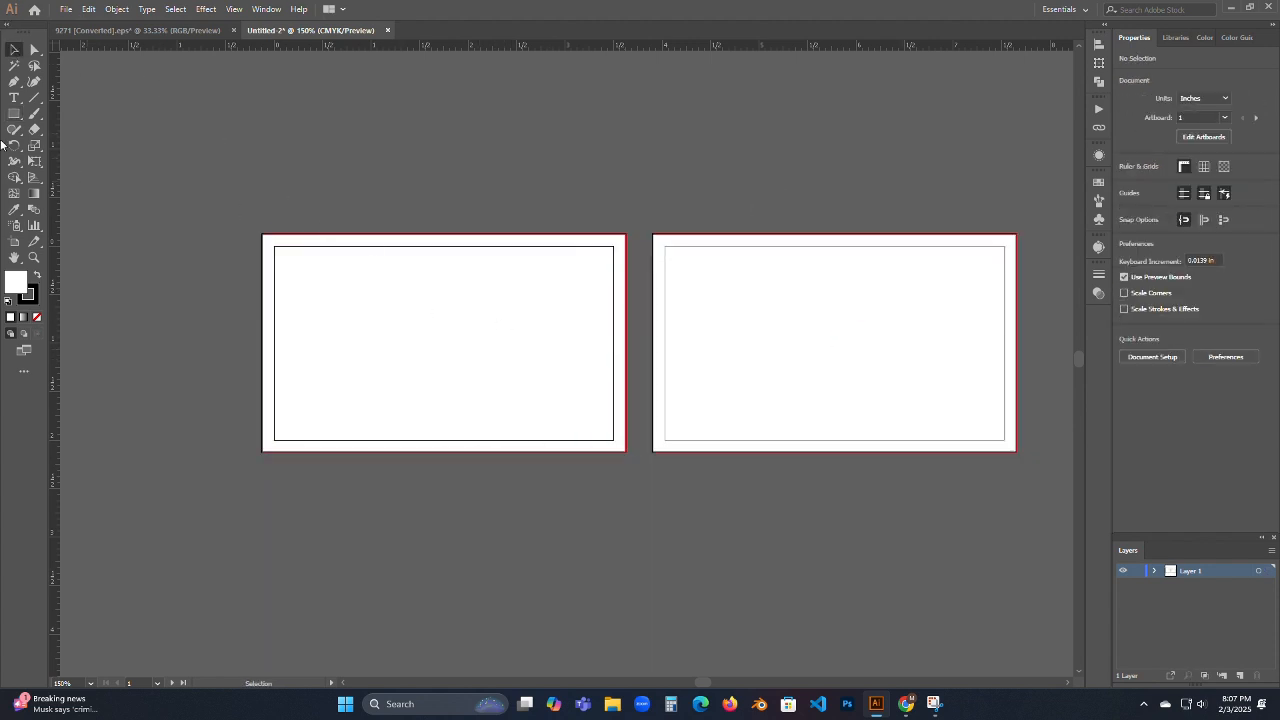
- Draw another rectangle about 3.76 × 2.26 in over the first artboard, matching its bleed edges
click(14, 113)
click(397, 303)
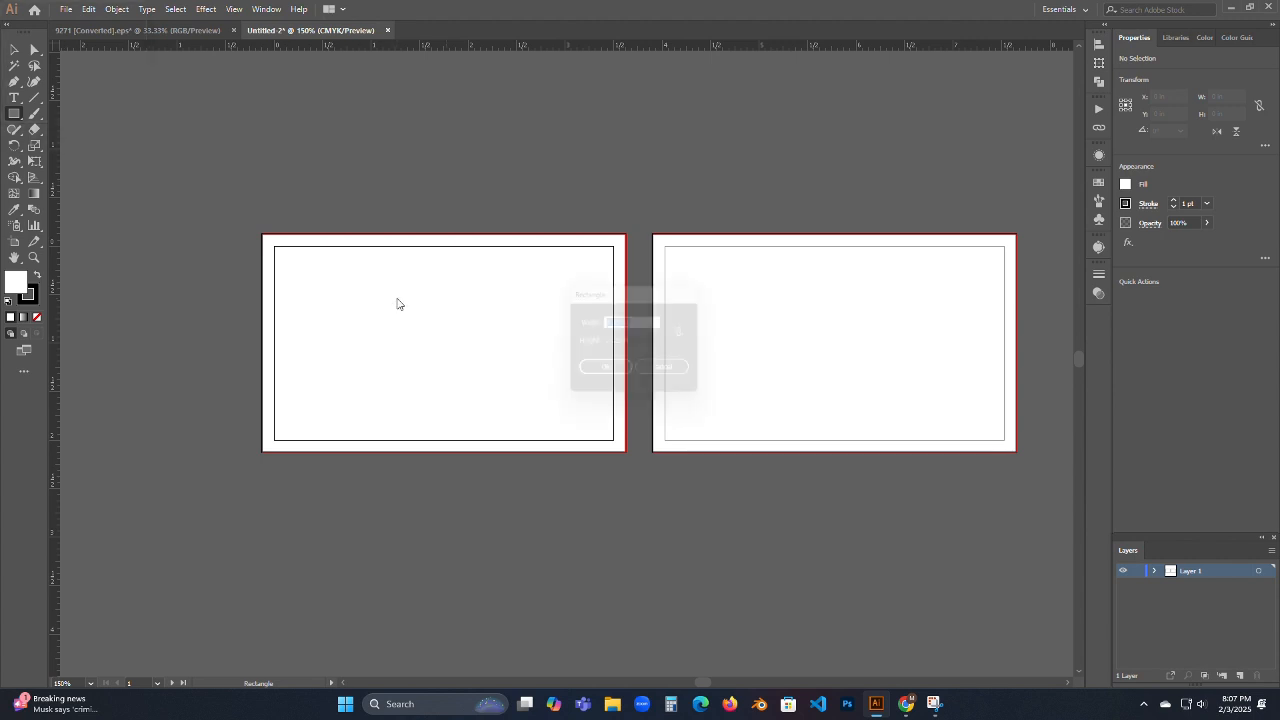
click(672, 373)
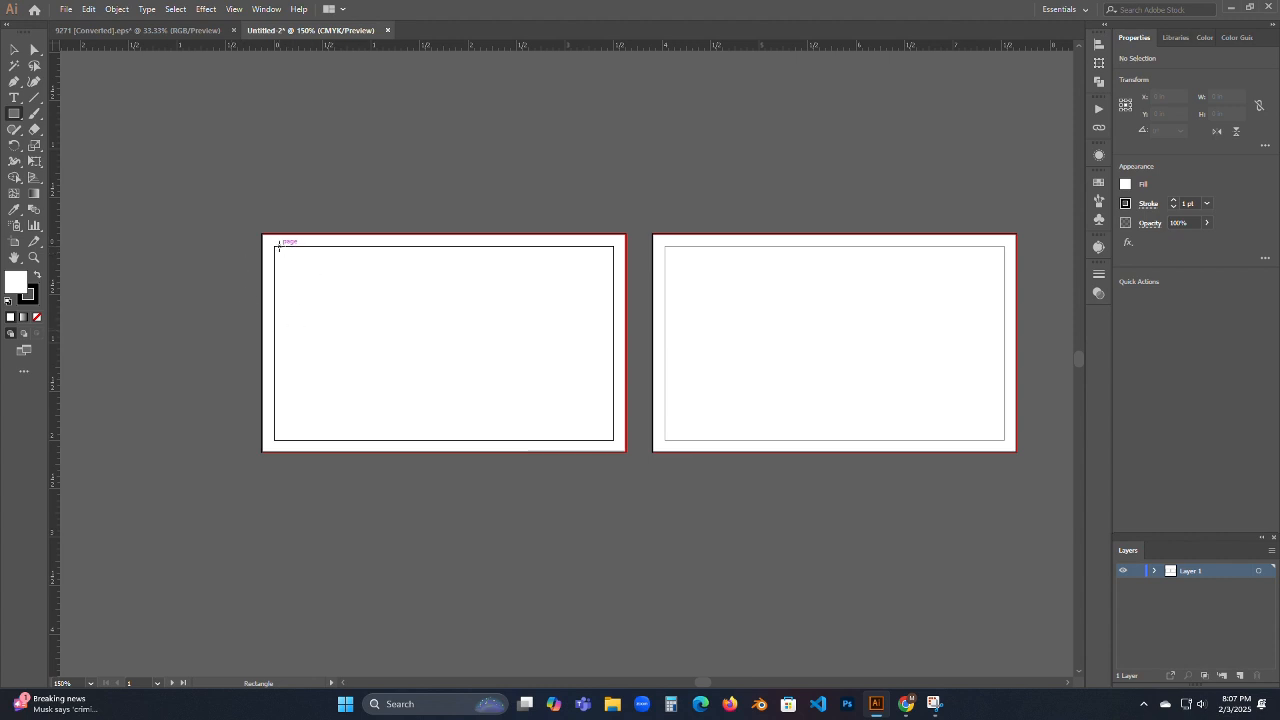
drag(268, 236, 623, 452)
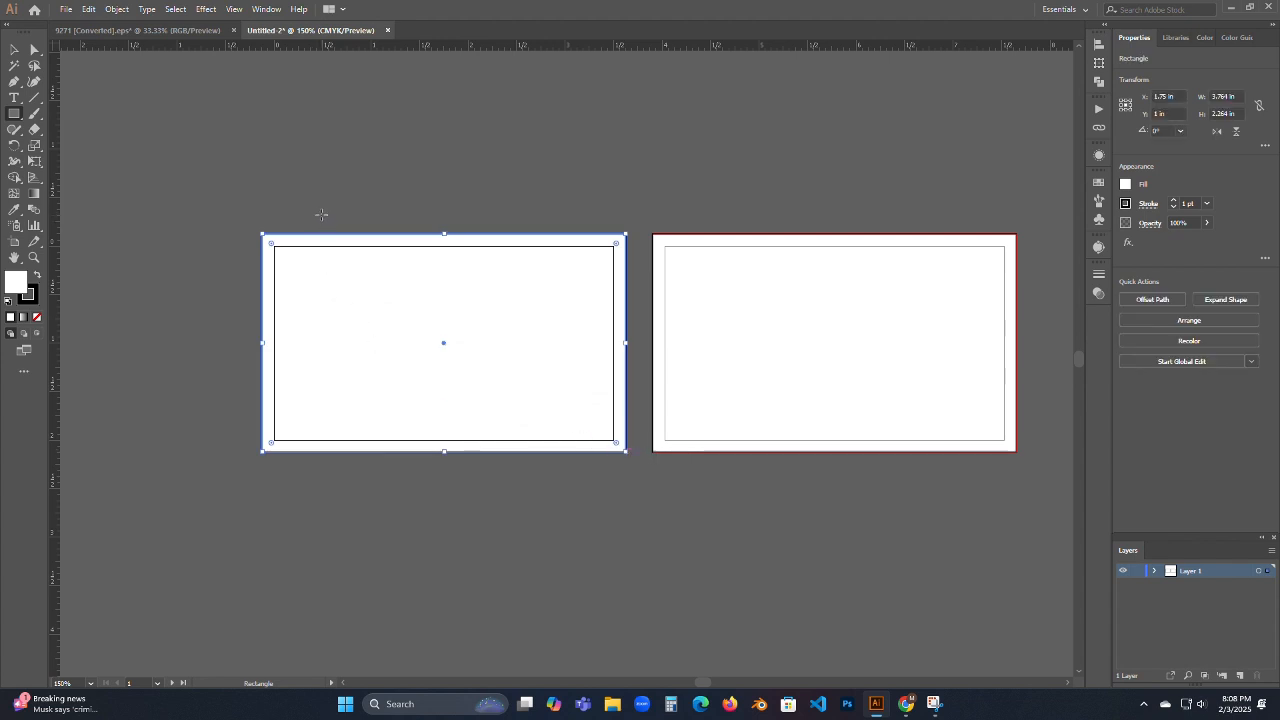
- Offset the new rectangle's path by -0.25 in with preview enabled to make an inset safe-area rectangle
click(147, 9)
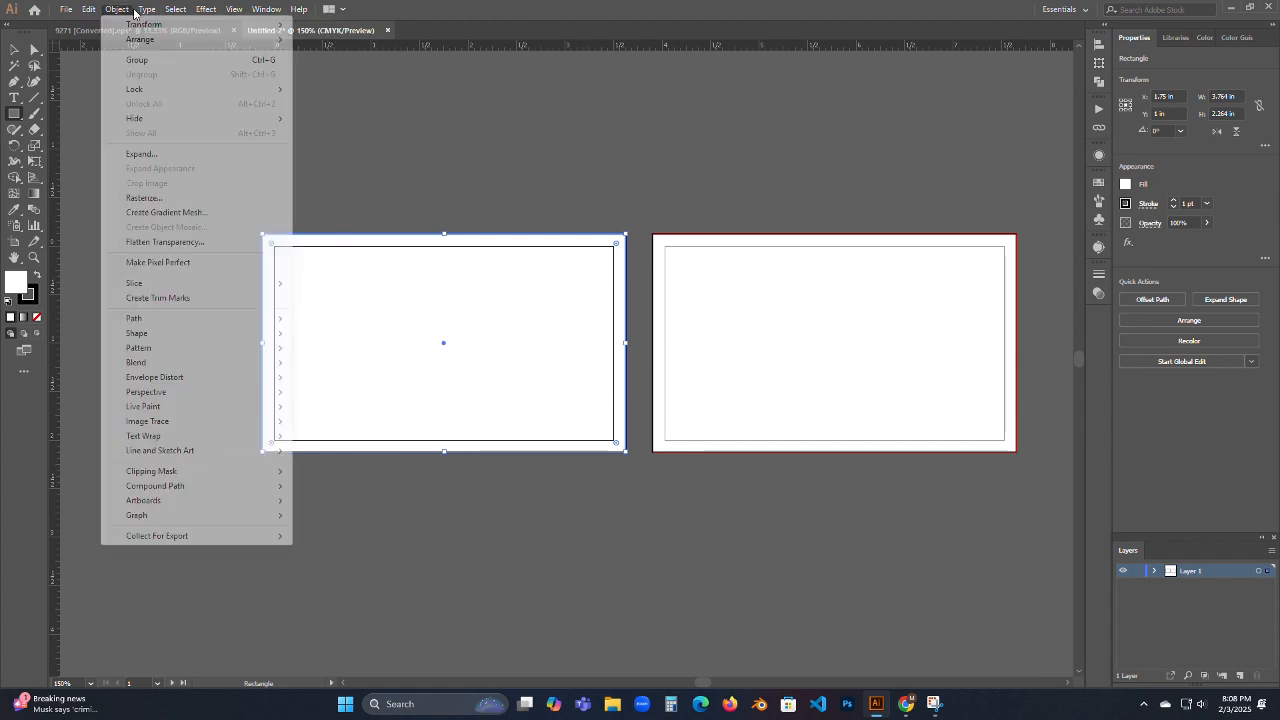
mouse_move(265, 319)
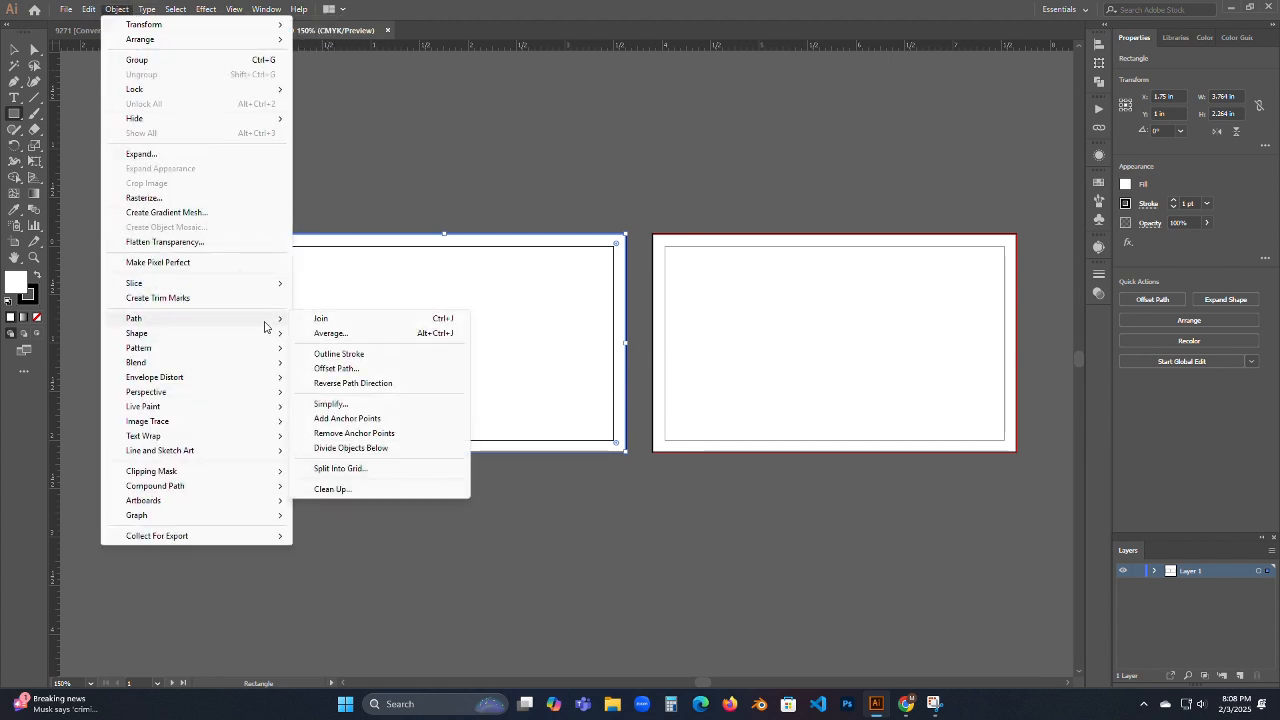
click(402, 369)
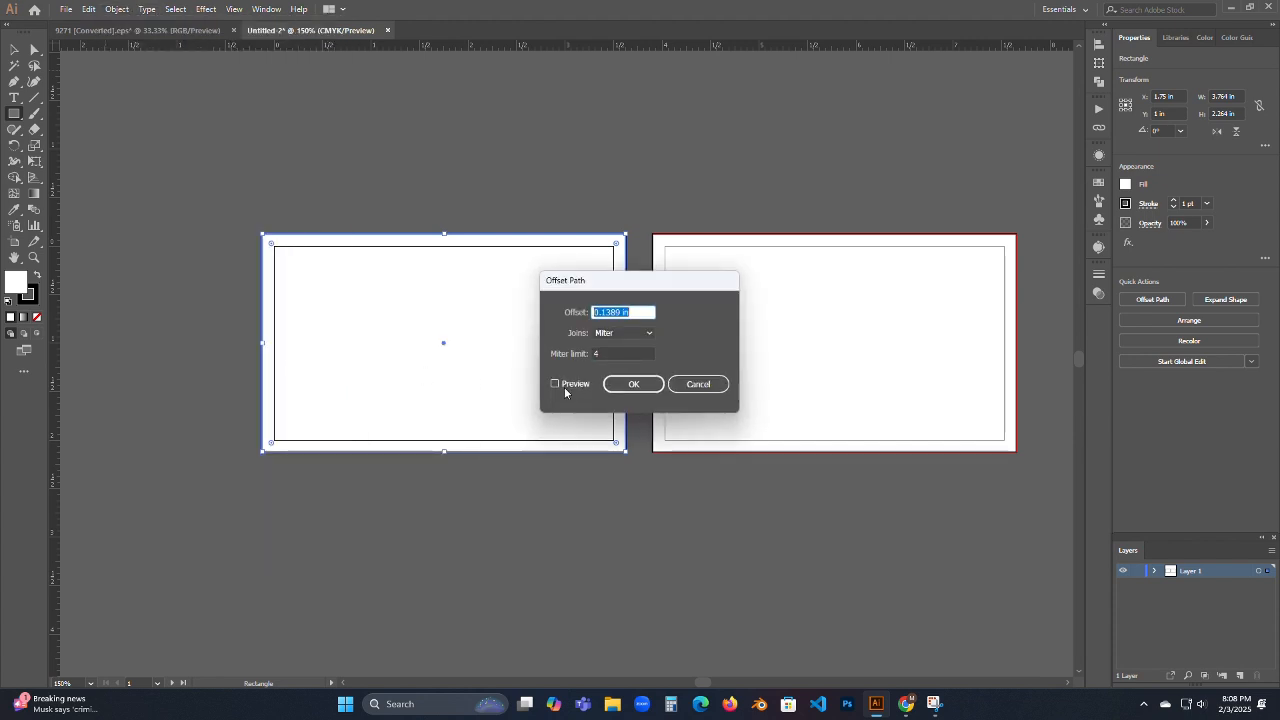
click(564, 386)
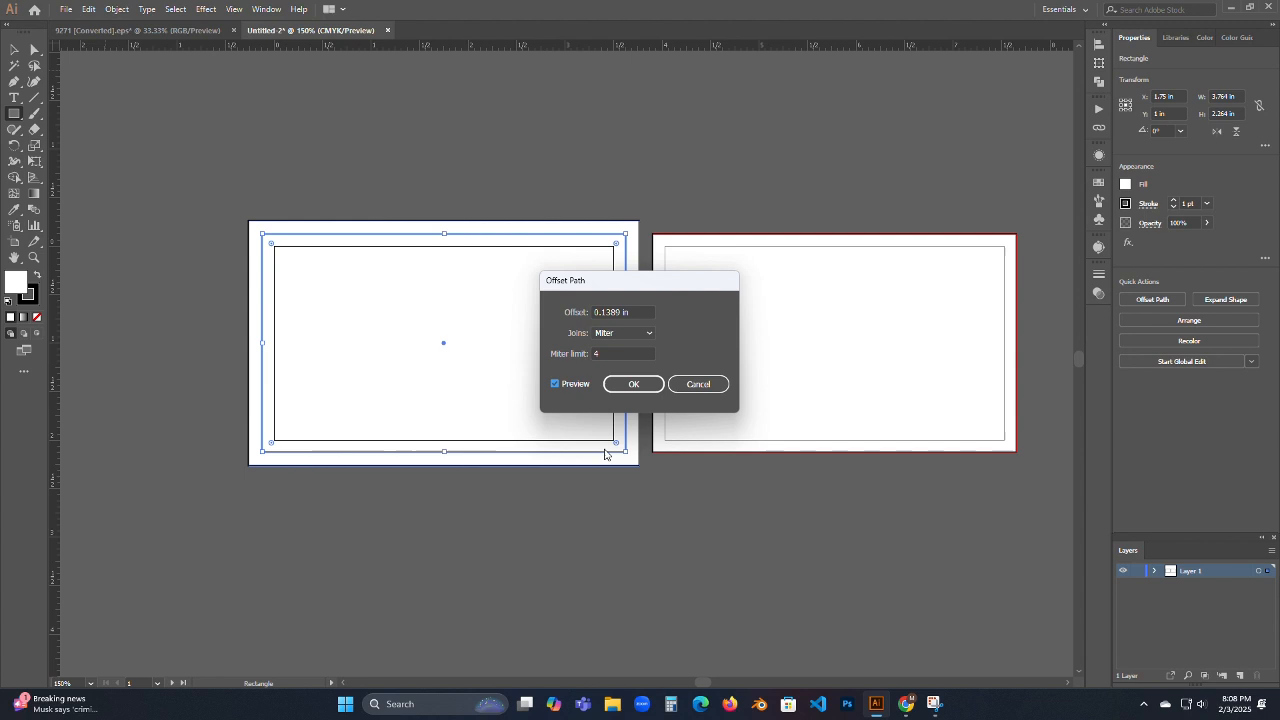
click(630, 312)
key(Down)
key(Down)
key(Down)
key(Down)
key(Down)
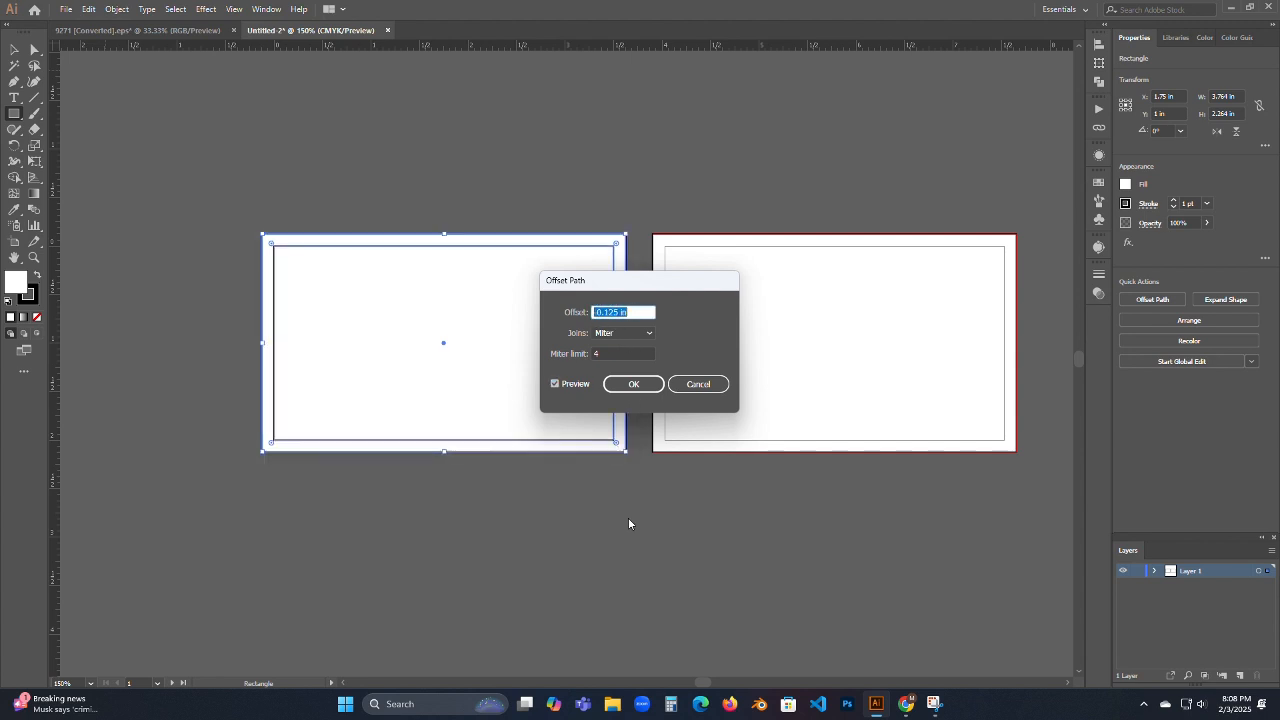
key(Up)
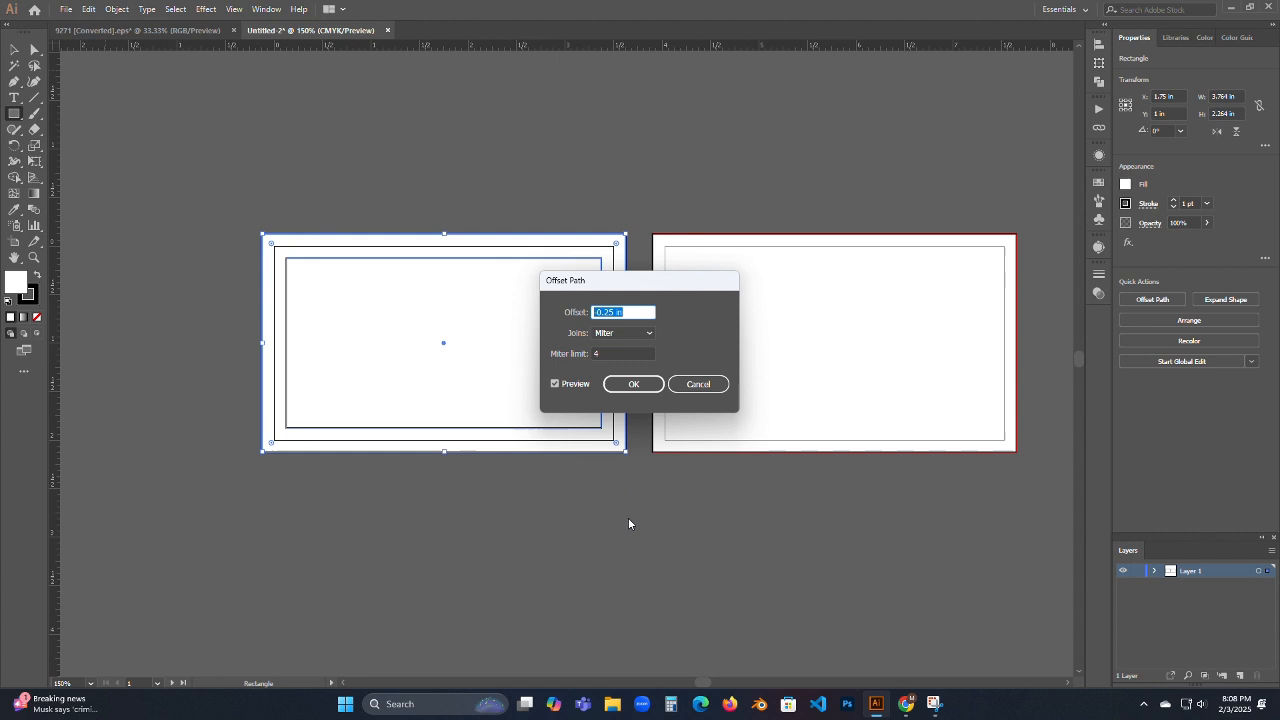
click(631, 392)
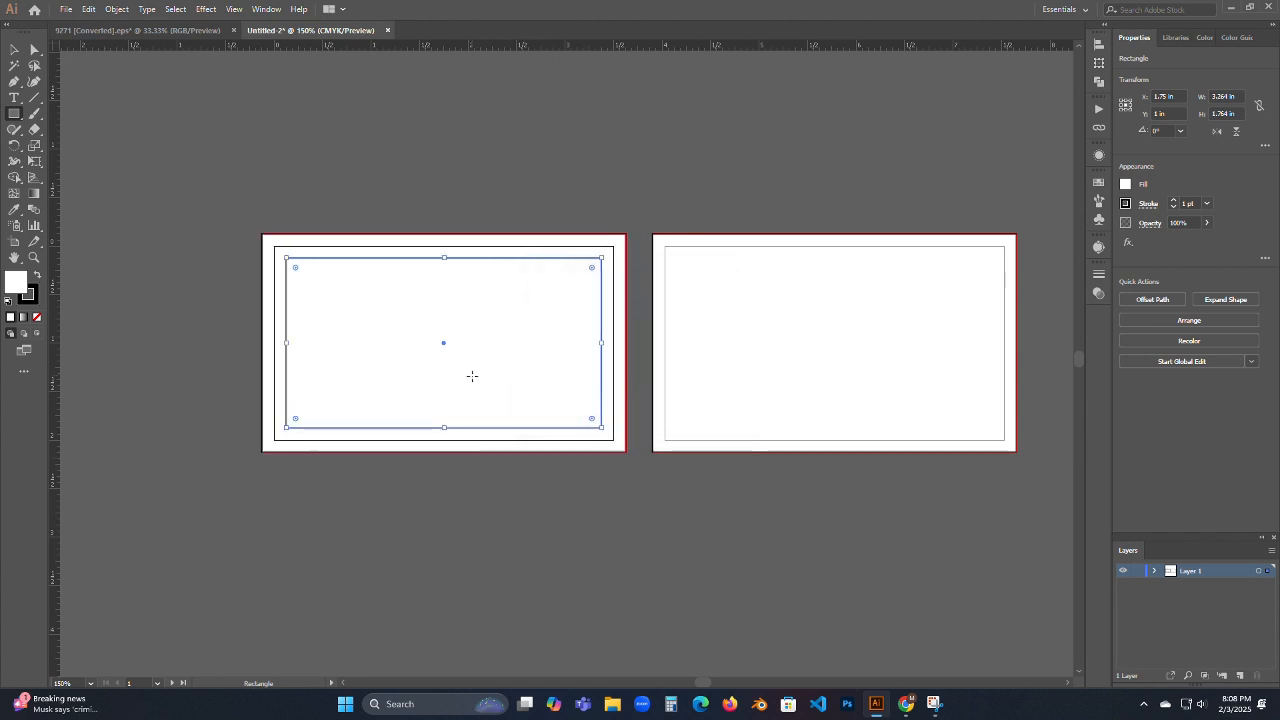
- Duplicate the inset rectangle to the matching position on the second artboard
key(v)
drag(470, 363, 857, 363)
key(space)
drag(857, 524, 793, 526)
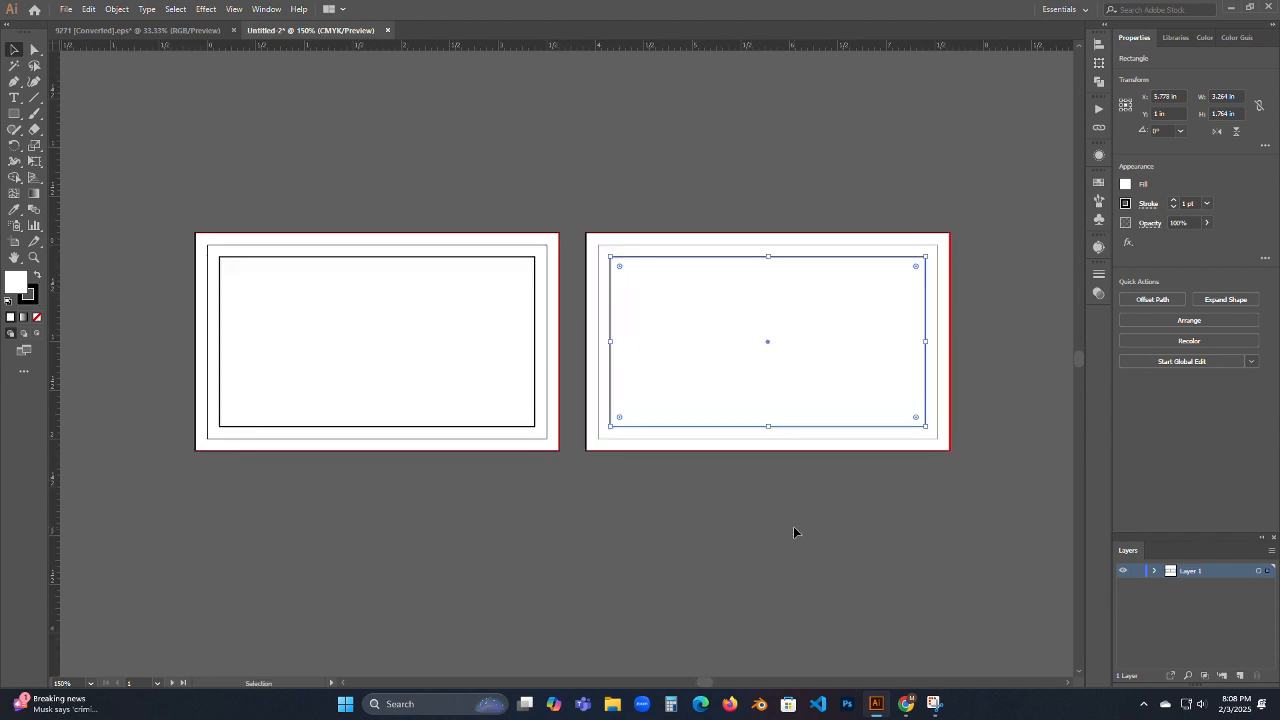
- Select the inset rectangles on both artboards and convert them into guides
drag(736, 196, 1018, 446)
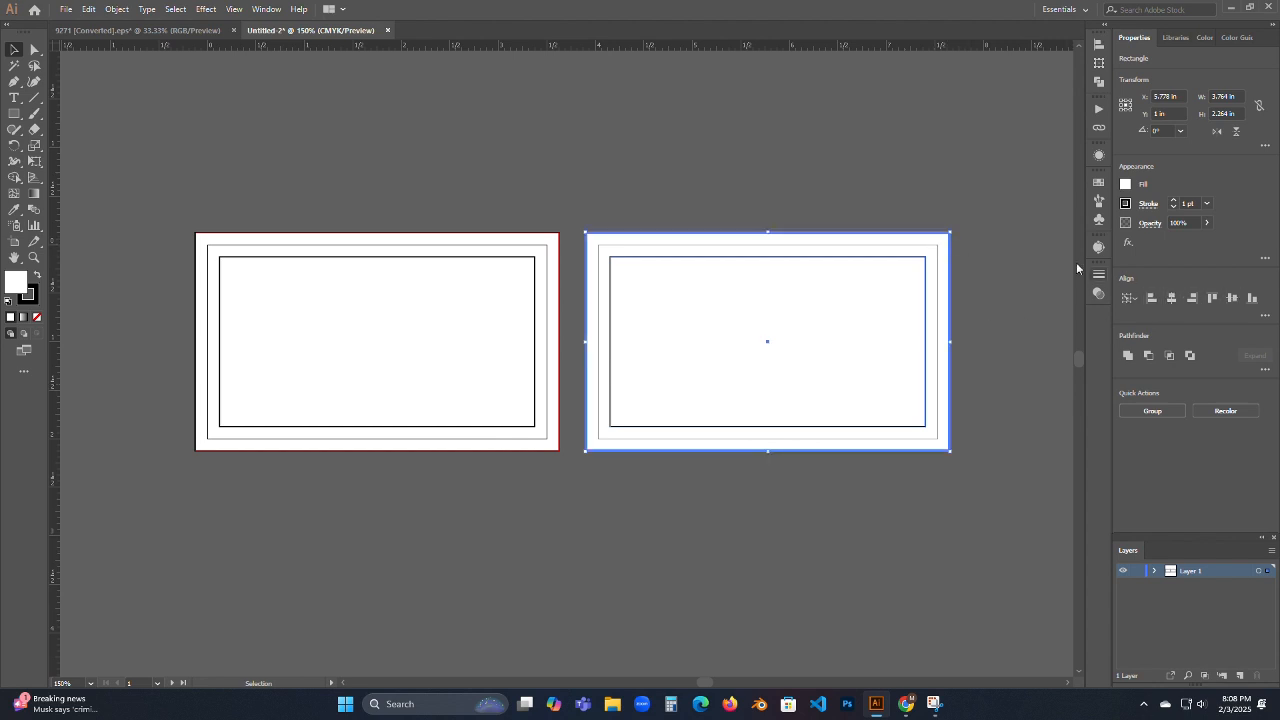
click(229, 167)
drag(78, 163, 511, 481)
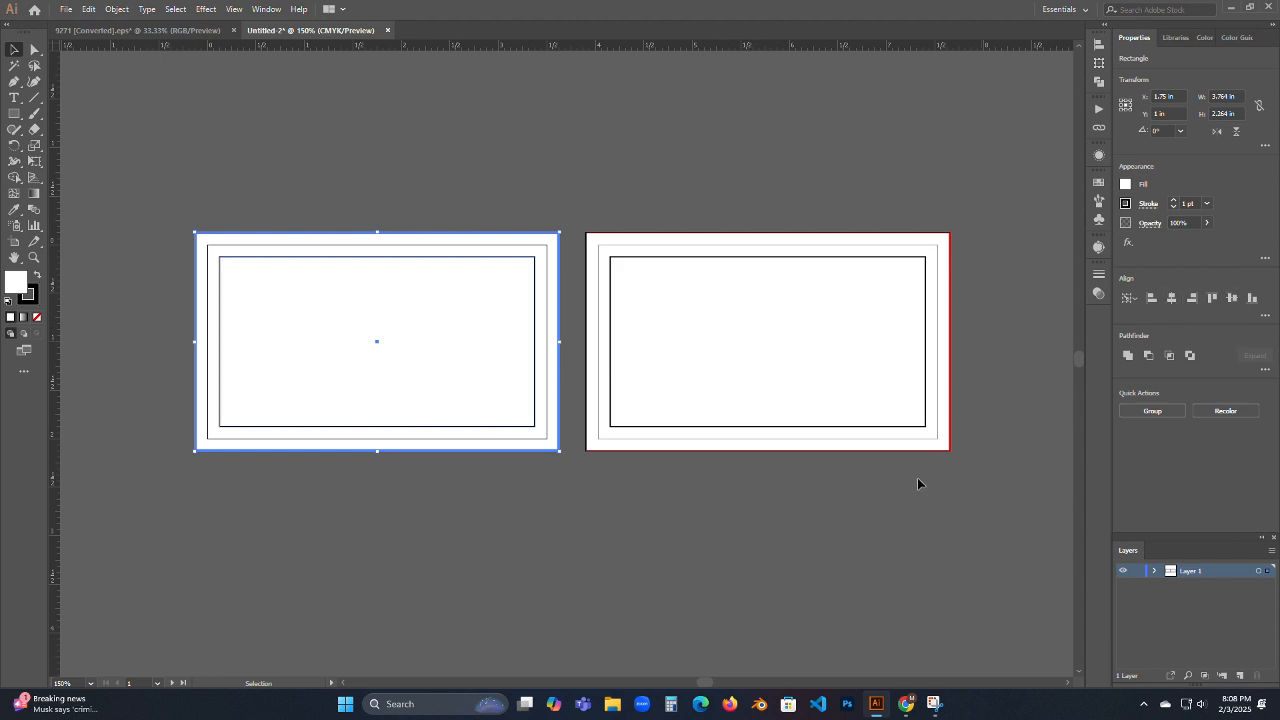
click(400, 340)
shift+click(688, 388)
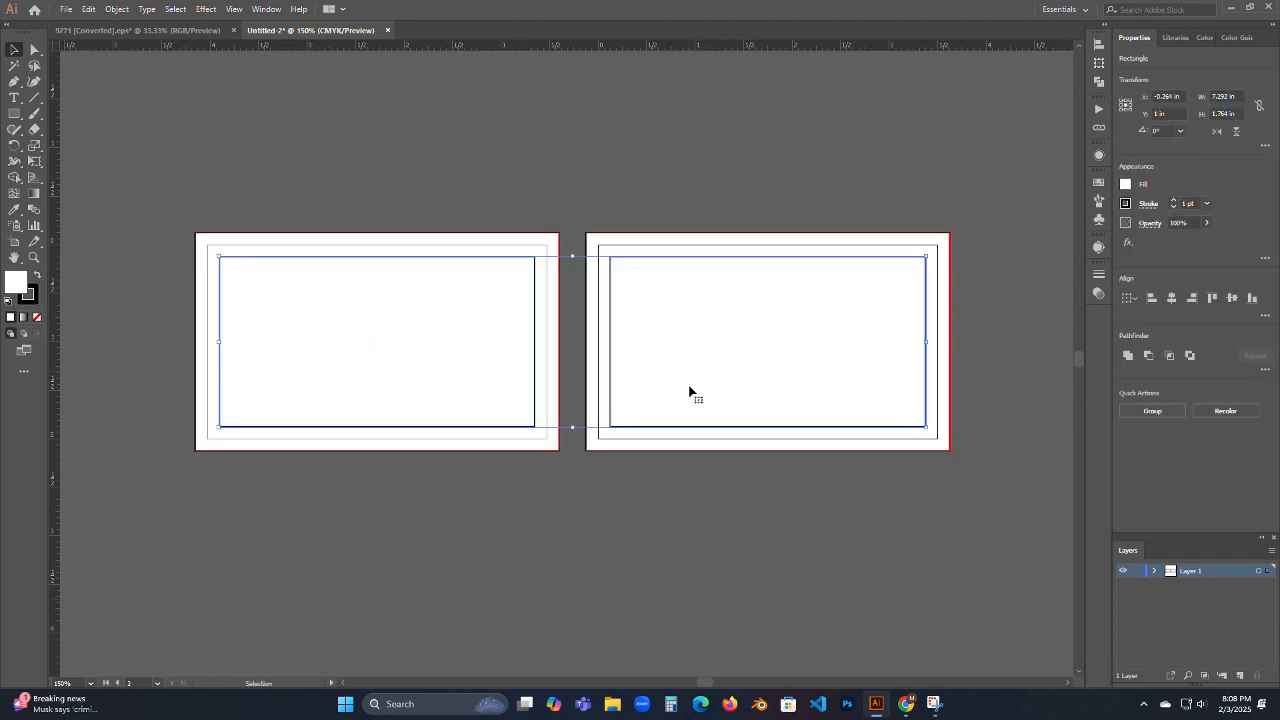
right_click(609, 263)
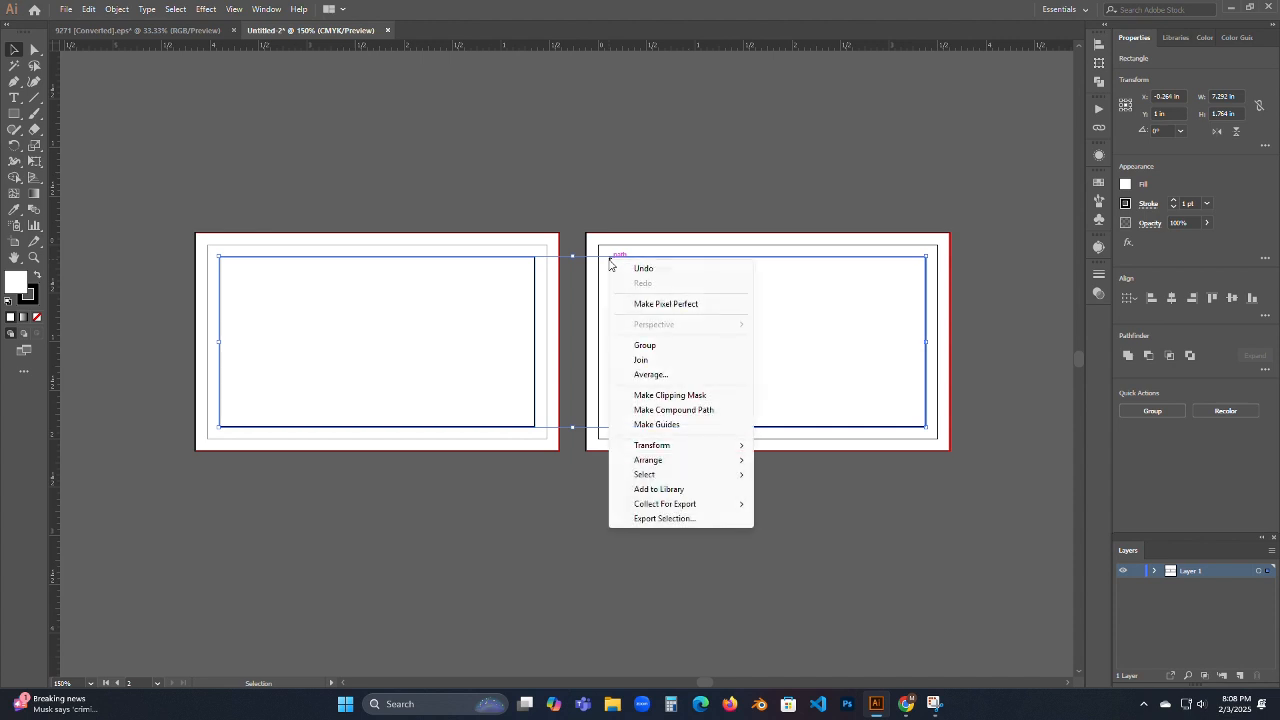
mouse_move(698, 477)
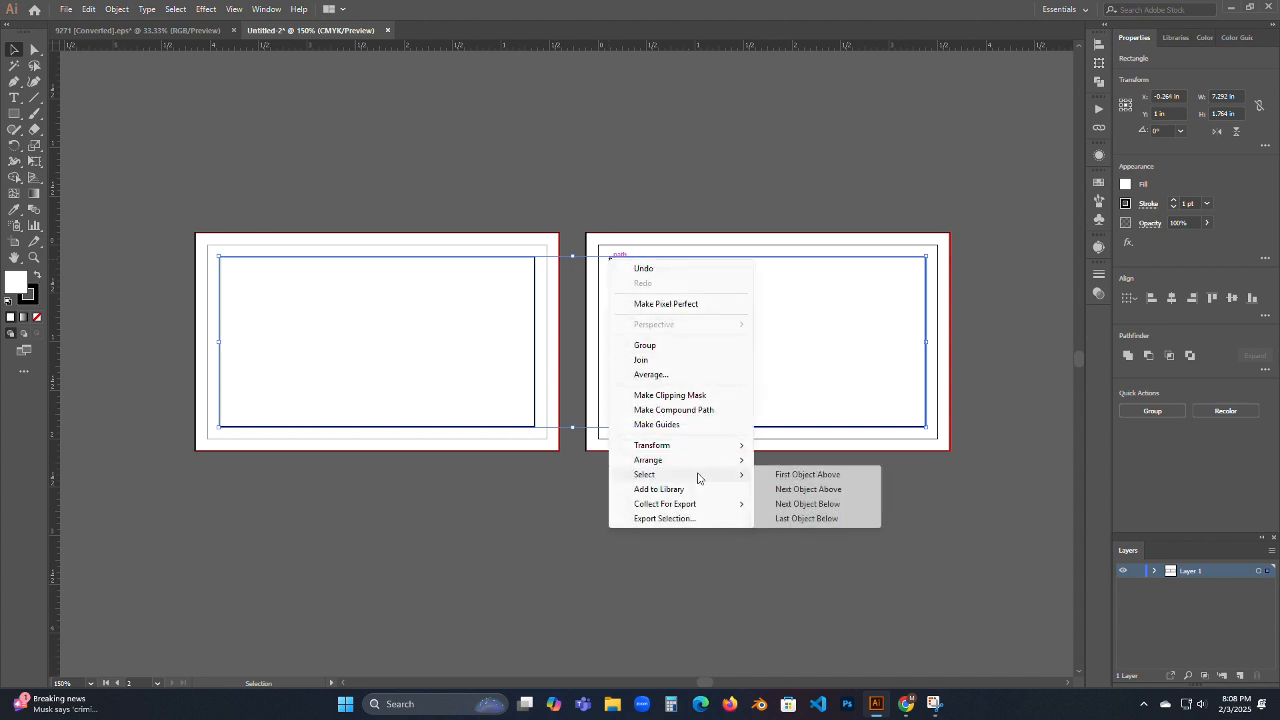
click(680, 424)
drag(183, 207, 973, 540)
click(969, 561)
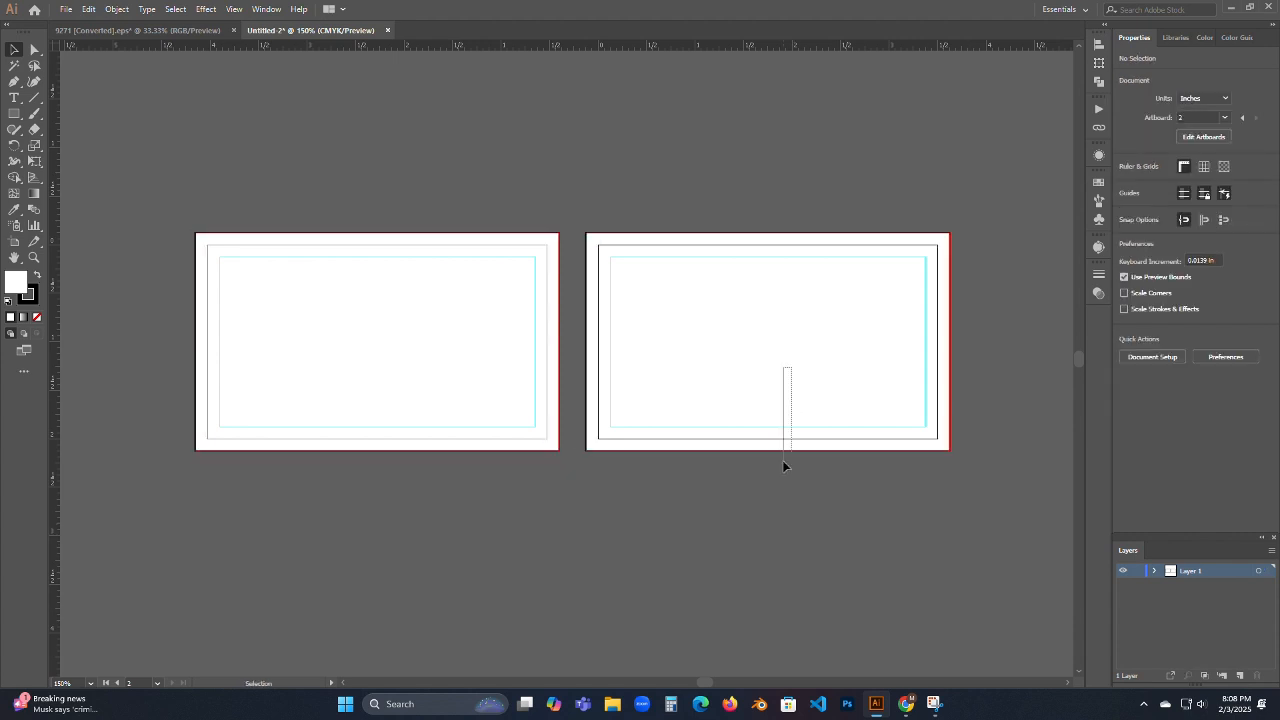
drag(783, 460, 783, 462)
click(418, 300)
- Draw a full-height rectangle about 1.89 × 2.26 in over the first card's left half and round all its corners
scroll(700, 520, left, 3)
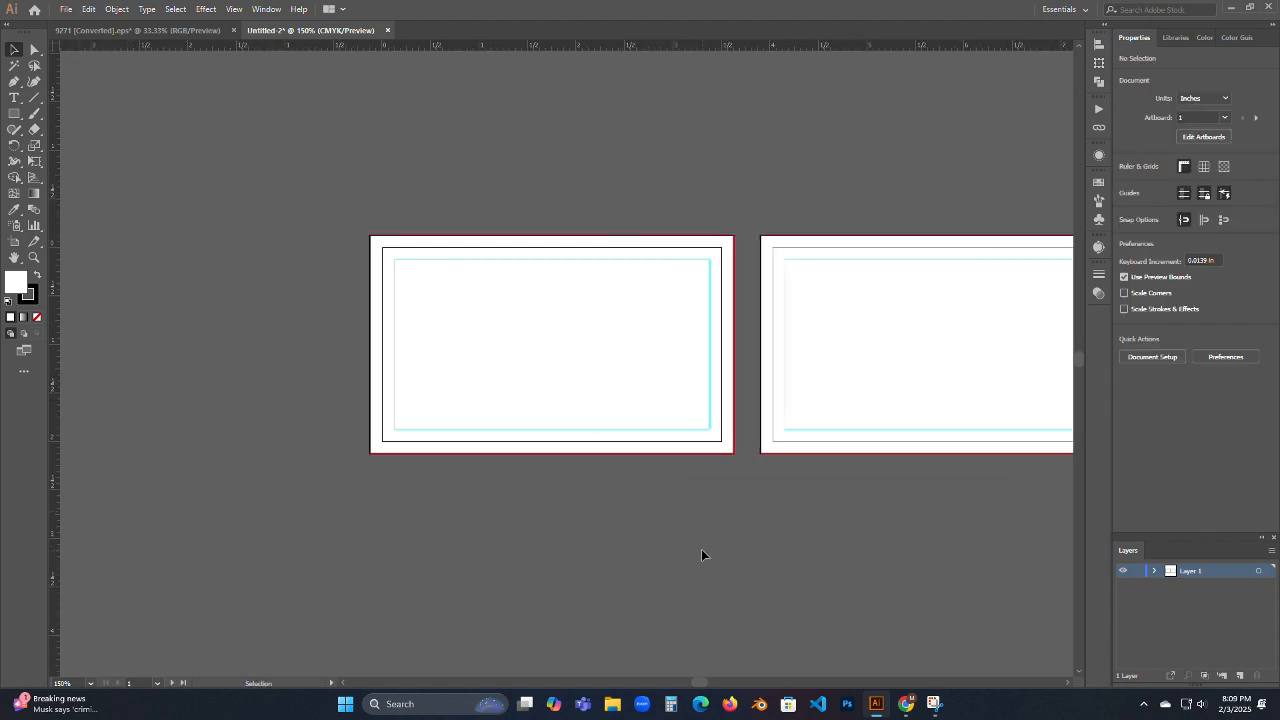
scroll(621, 410, up, 1)
key(space)
drag(608, 370, 632, 401)
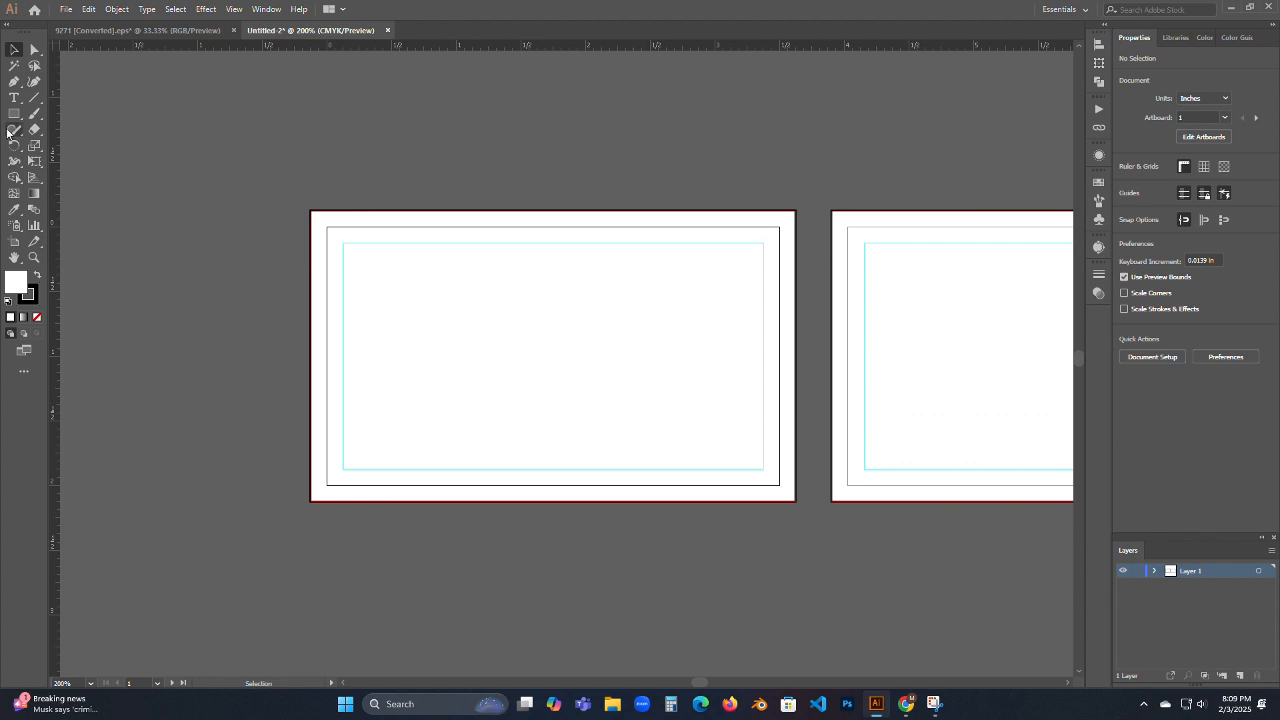
click(14, 113)
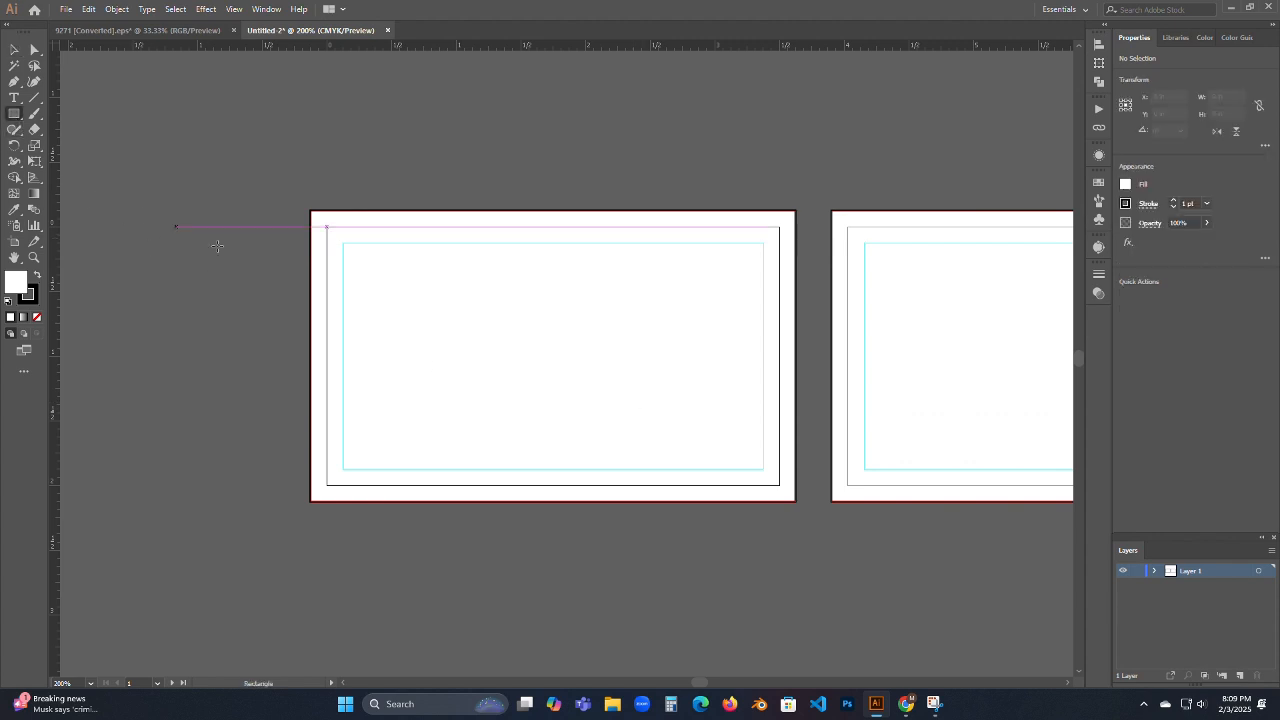
mouse_move(313, 214)
mouse_down()
mouse_move(580, 463)
mouse_move(568, 505)
mouse_move(594, 493)
mouse_move(552, 498)
mouse_move(510, 474)
mouse_move(505, 490)
mouse_move(566, 491)
mouse_move(553, 498)
mouse_up()
click(16, 50)
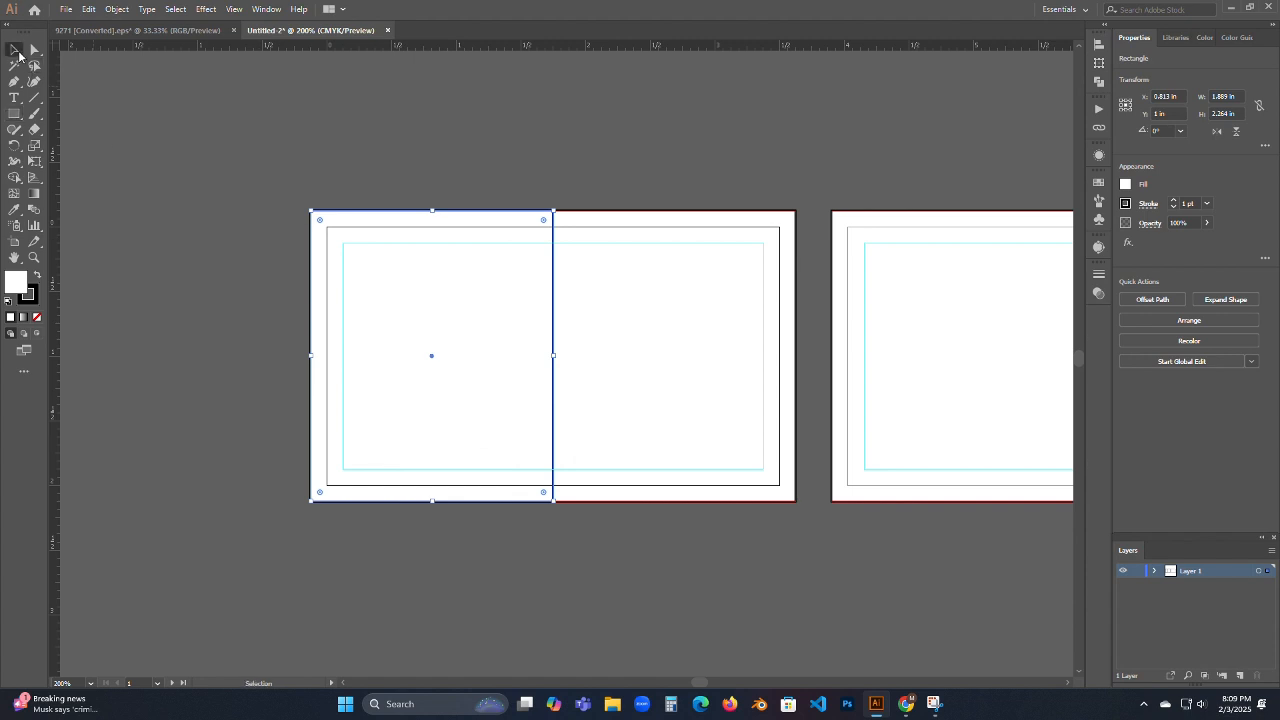
drag(543, 219, 526, 246)
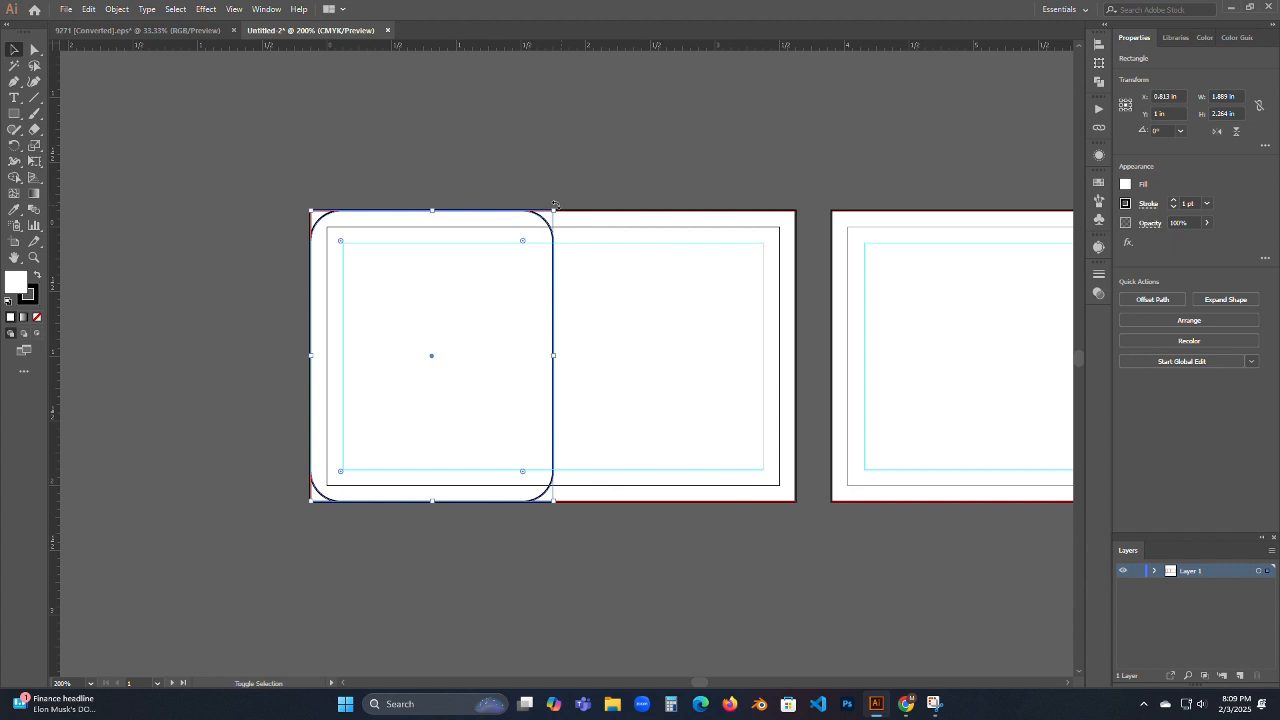
- Rotate the rounded rectangle to 315° and move it over the first card's upper-left corner
drag(586, 263, 594, 354)
drag(502, 395, 443, 322)
click(583, 131)
click(772, 162)
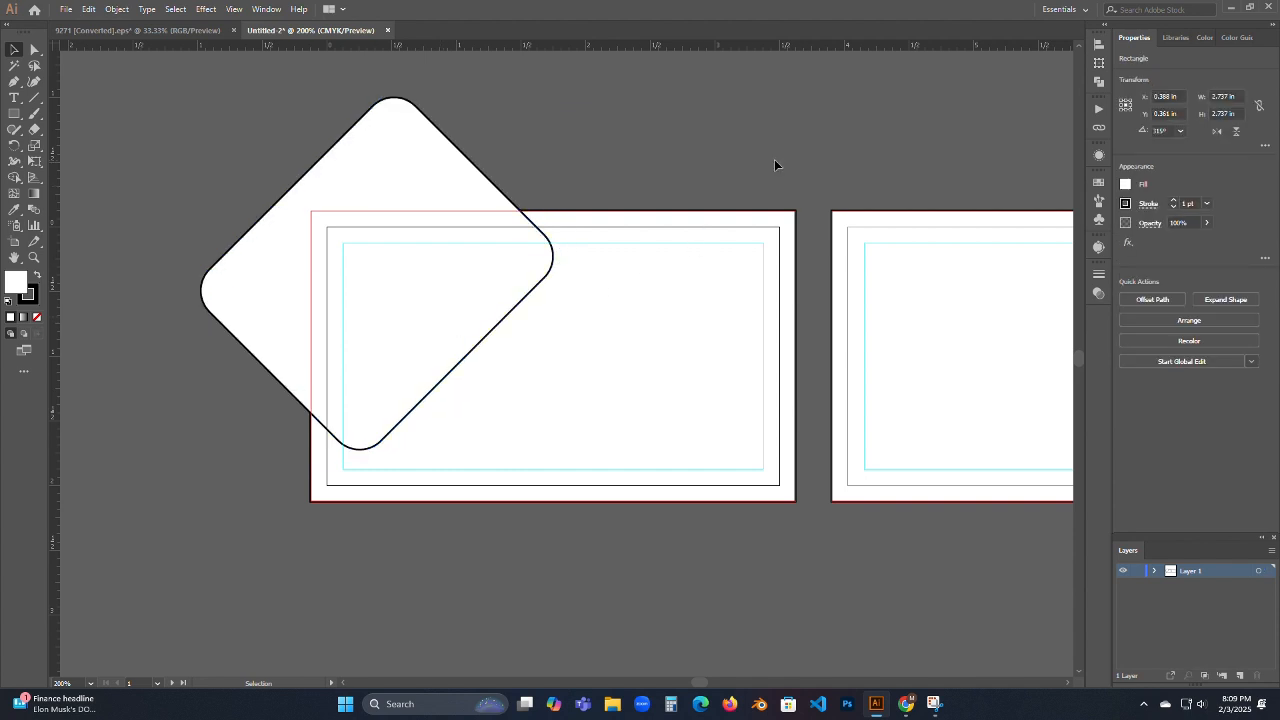
- Tilt the rounded rectangle further clockwise and reposition it over the card's upper-left corner
click(480, 307)
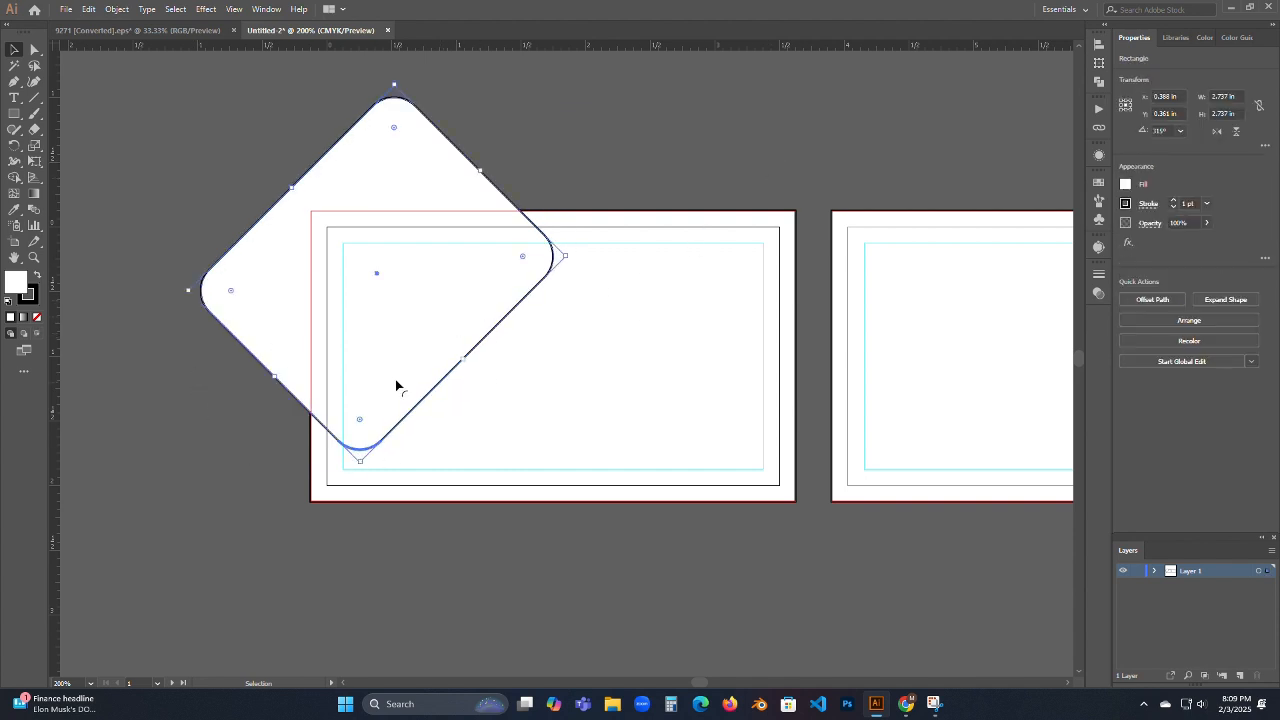
mouse_move(396, 387)
mouse_down()
mouse_move(383, 331)
mouse_move(380, 388)
mouse_up()
click(123, 449)
drag(558, 244, 543, 319)
drag(463, 326, 458, 335)
click(133, 441)
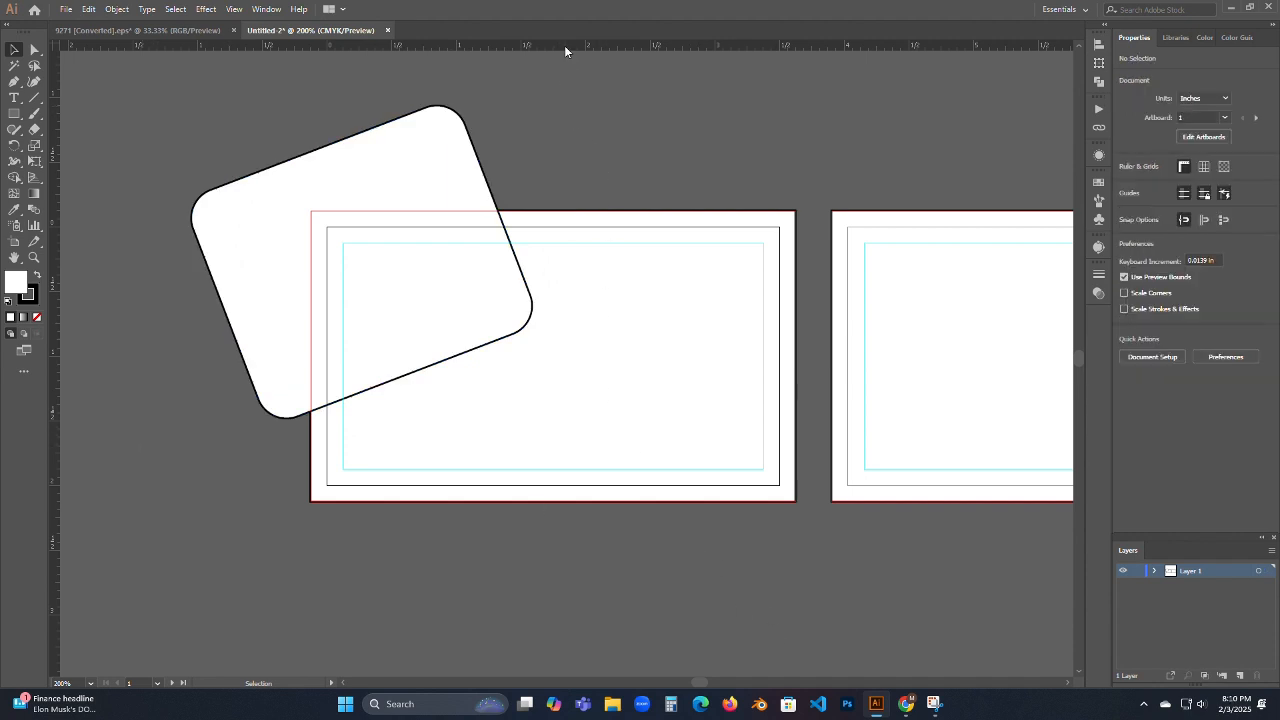
- Rotate the rounded rectangle to about 216° and shift it slightly up and right over the card's upper-left corner
click(468, 290)
drag(552, 331, 360, 430)
mouse_move(403, 334)
mouse_down()
mouse_move(468, 317)
mouse_move(422, 318)
mouse_up()
click(171, 343)
click(537, 322)
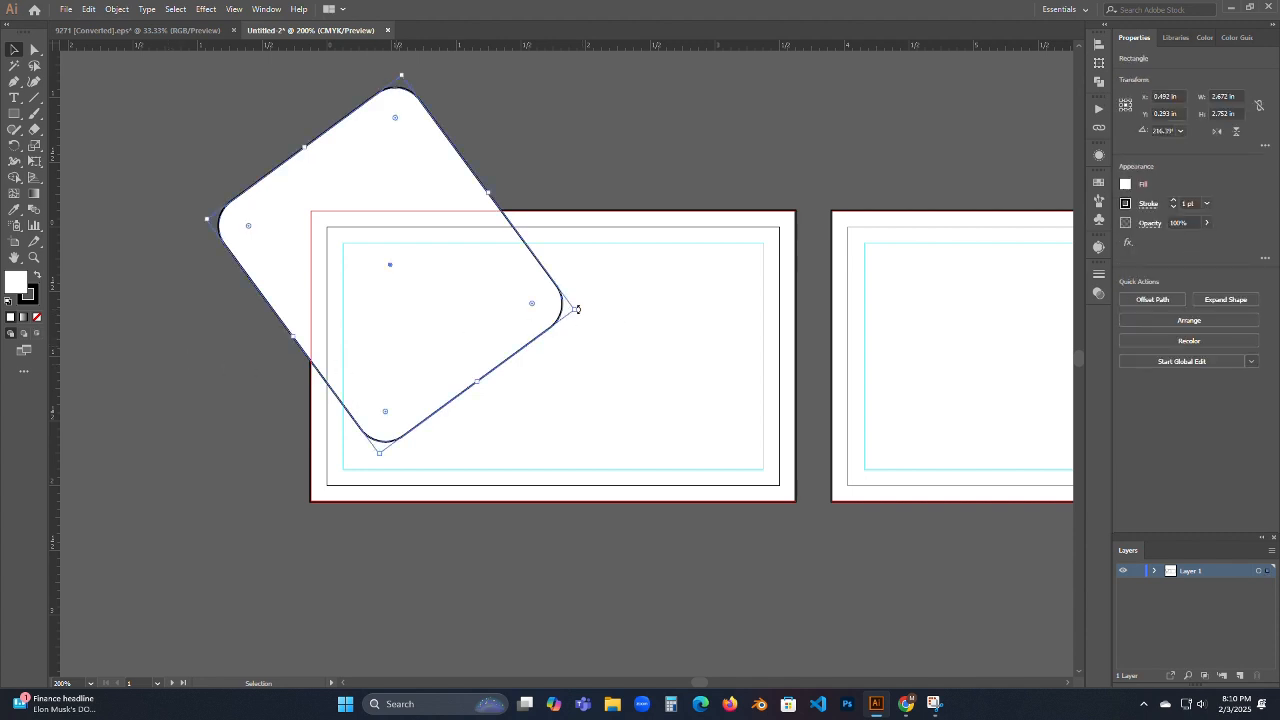
- Adjust the rounded rectangle's tilt with two small rotations and move it up and left over the first card's upper-left corner
drag(577, 309, 565, 326)
drag(489, 340, 440, 307)
click(132, 303)
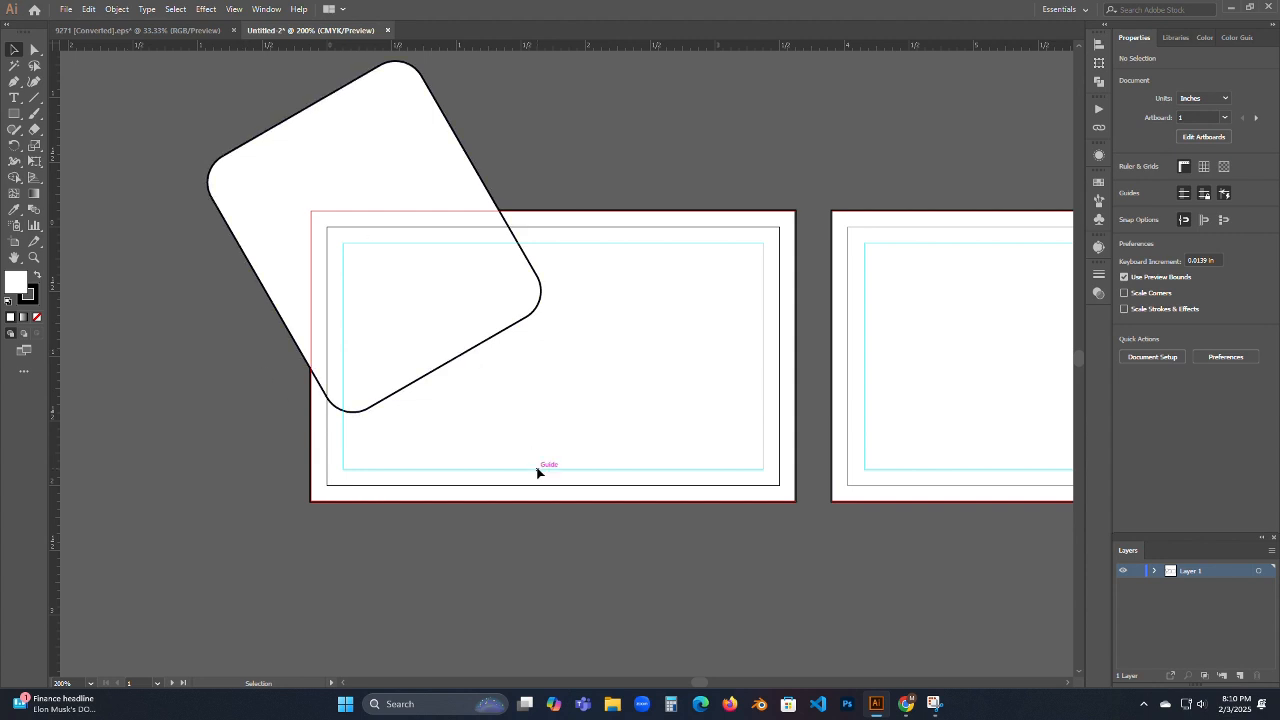
click(434, 354)
mouse_move(326, 443)
mouse_down()
mouse_move(338, 428)
mouse_move(351, 447)
mouse_up()
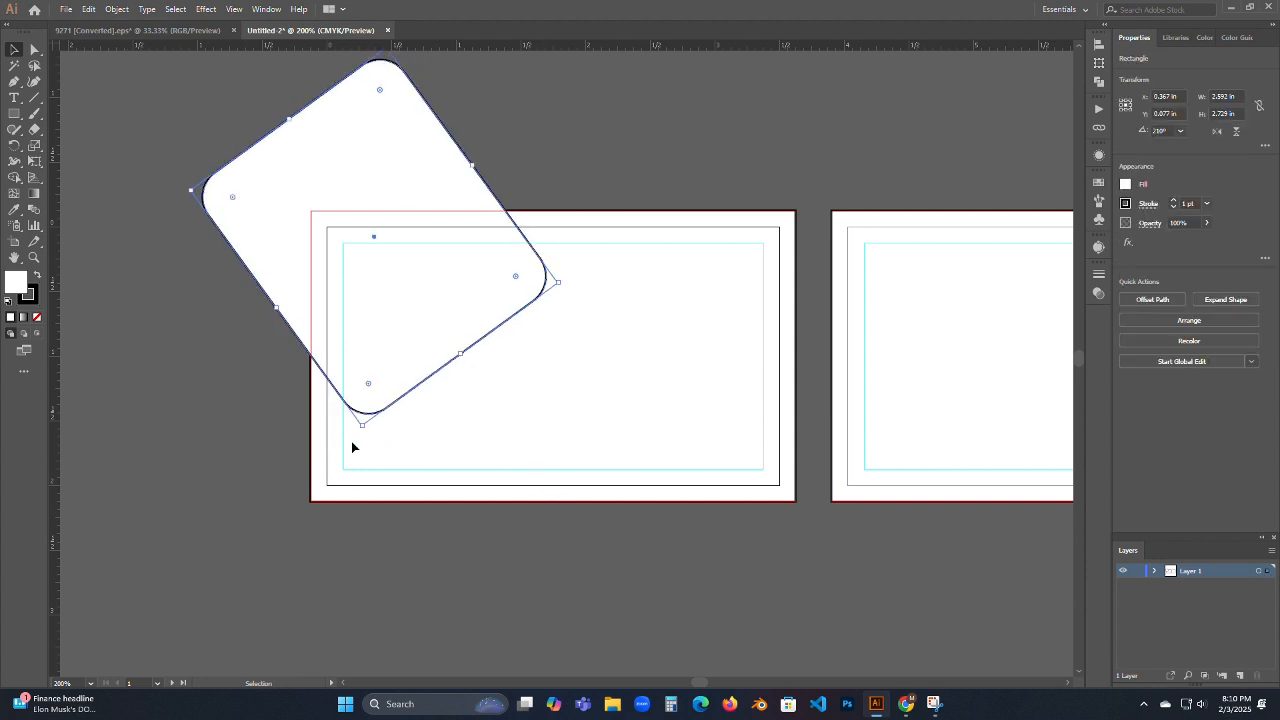
click(230, 448)
- Shorten the rounded rectangle and rotate it to about 231° over the first card's upper-left corner
click(417, 334)
drag(557, 285, 518, 284)
click(210, 407)
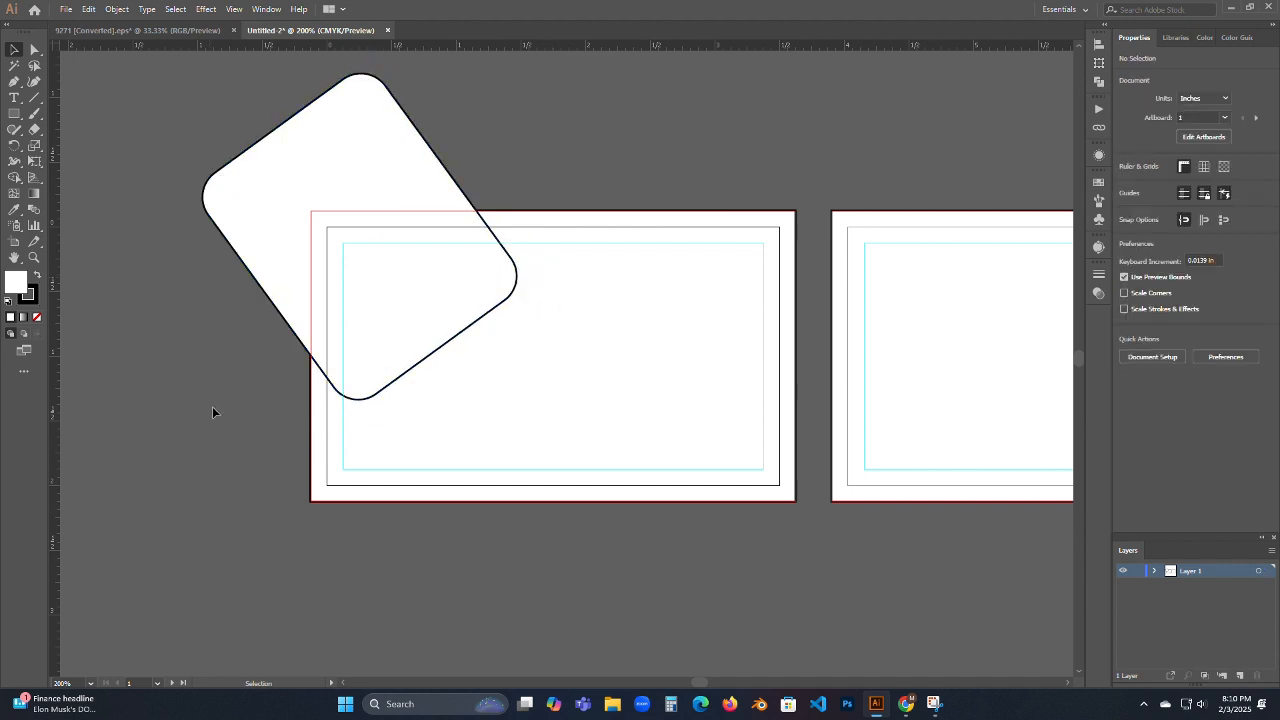
click(312, 370)
drag(337, 423, 396, 406)
click(176, 385)
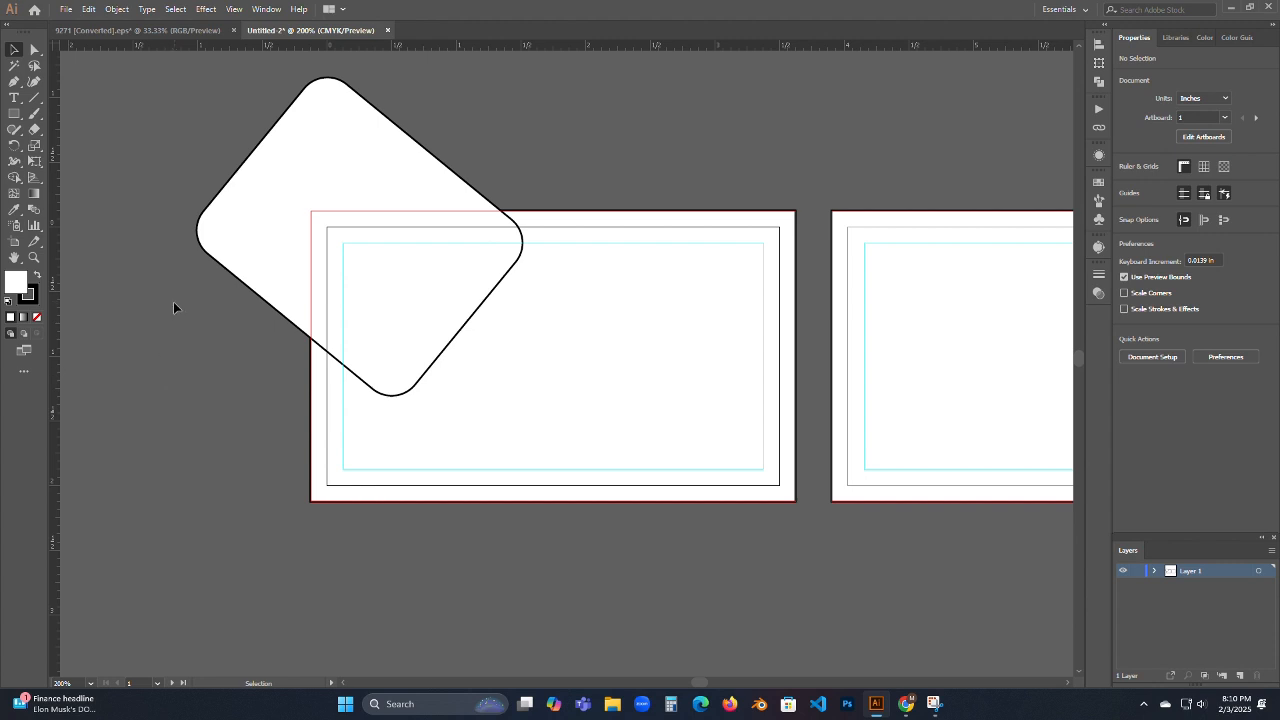
- Copy the iHSEQ logo from the icon document onto the first card's upper-left area, about 1.13 × 0.32 in
key(m)
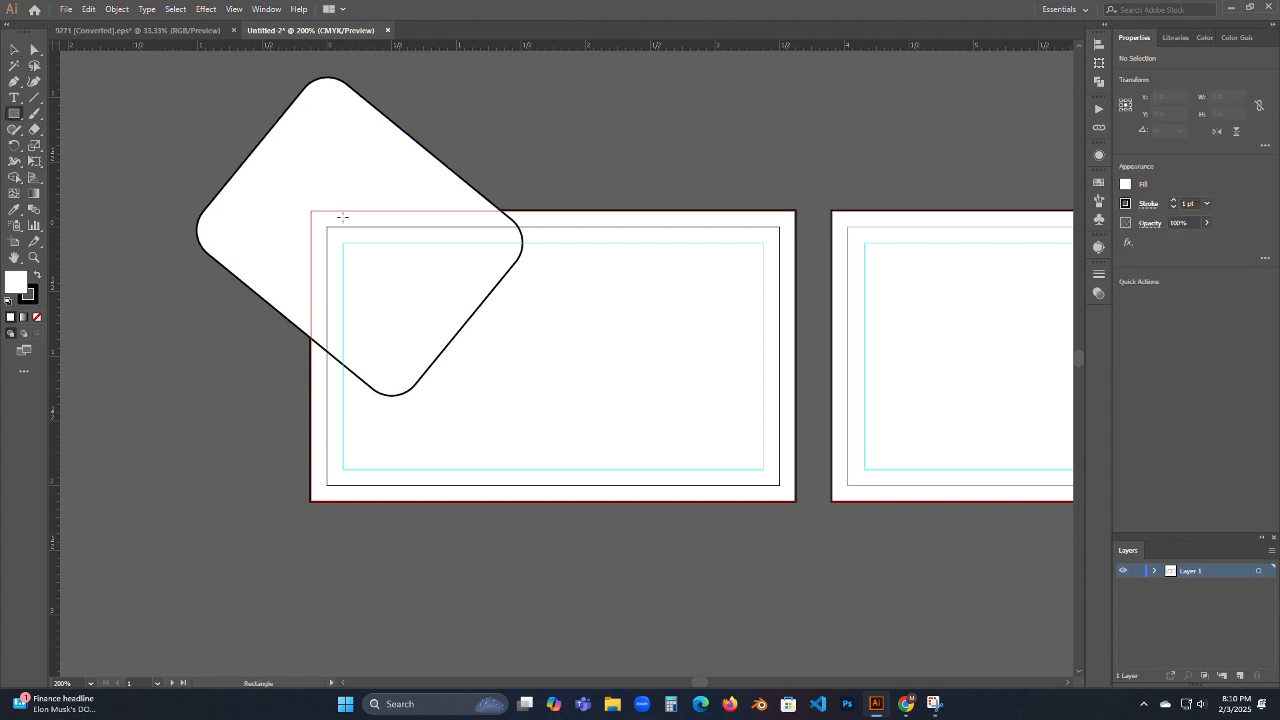
key(v)
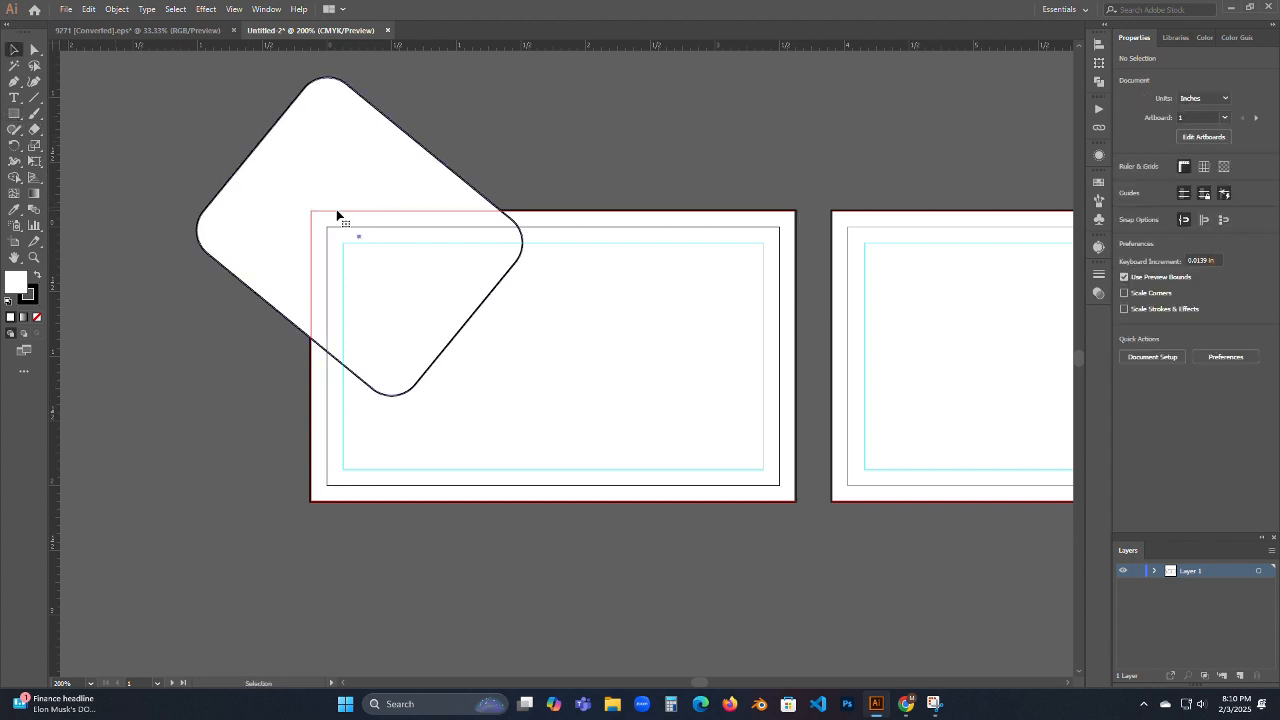
click(337, 215)
click(140, 30)
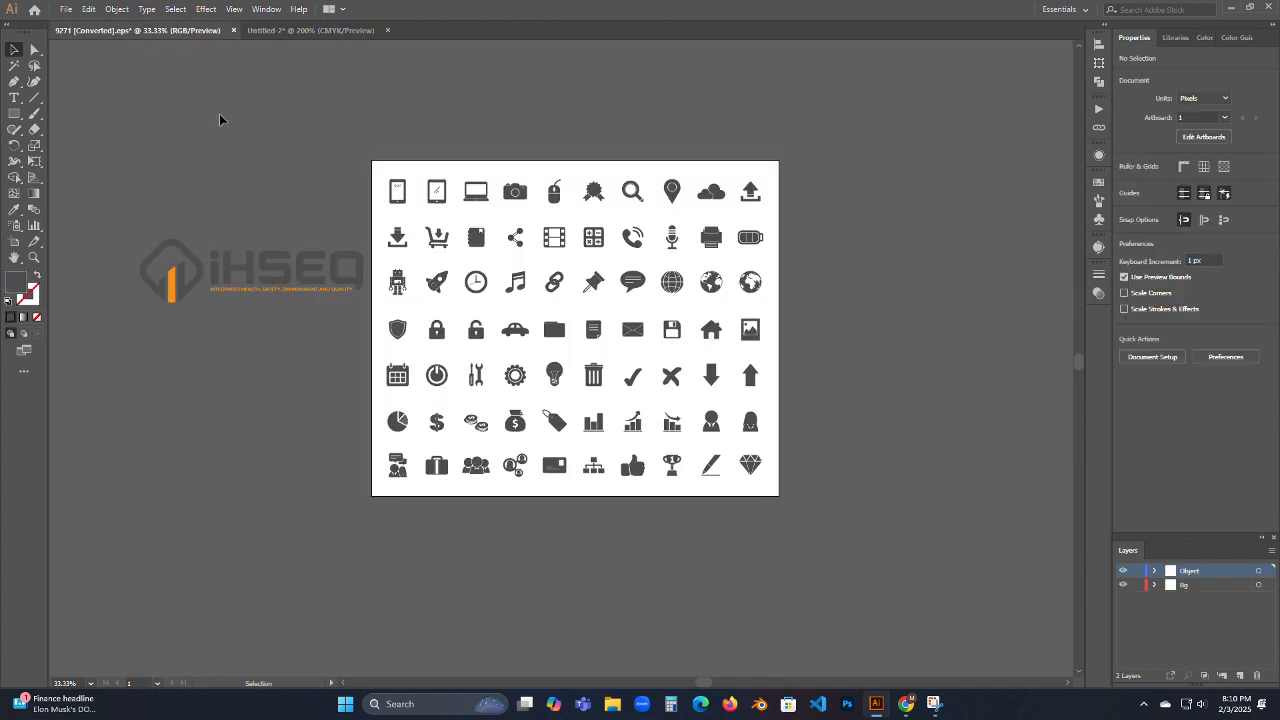
drag(262, 304, 357, 280)
click(516, 513)
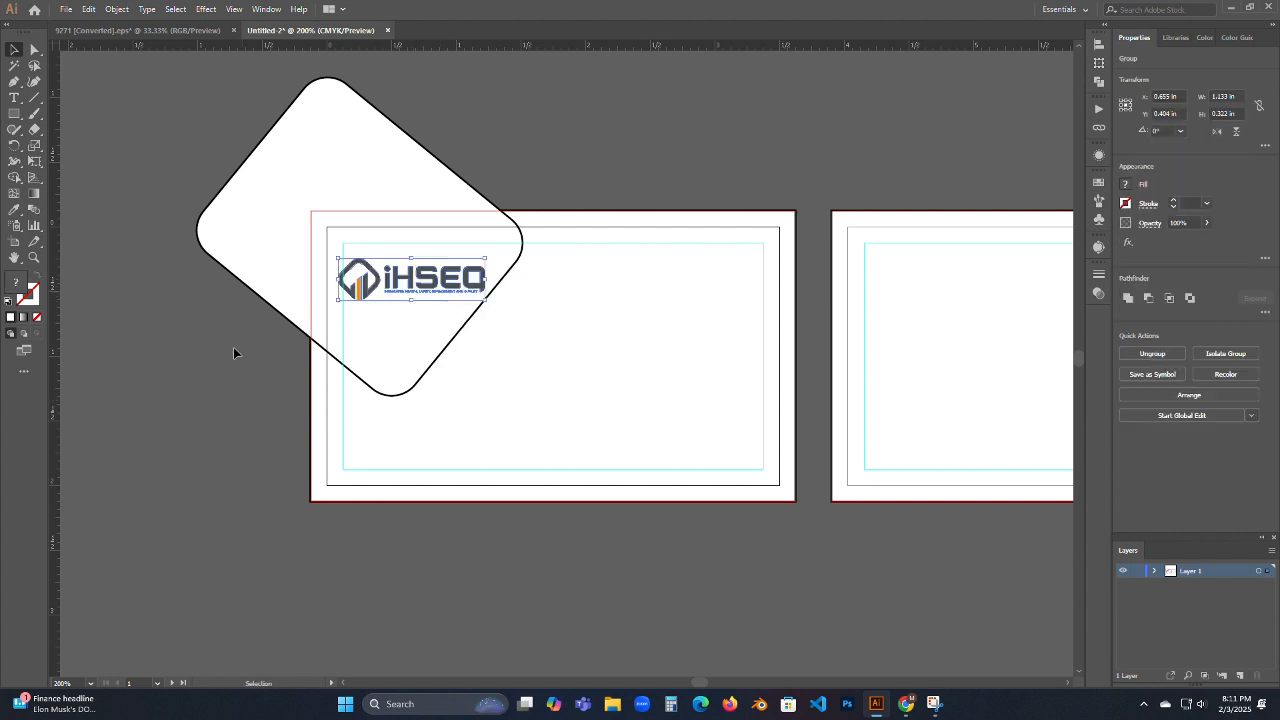
click(234, 352)
- Duplicate the iHSEQ logo onto the empty canvas left of the first card
scroll(429, 298, up, 2)
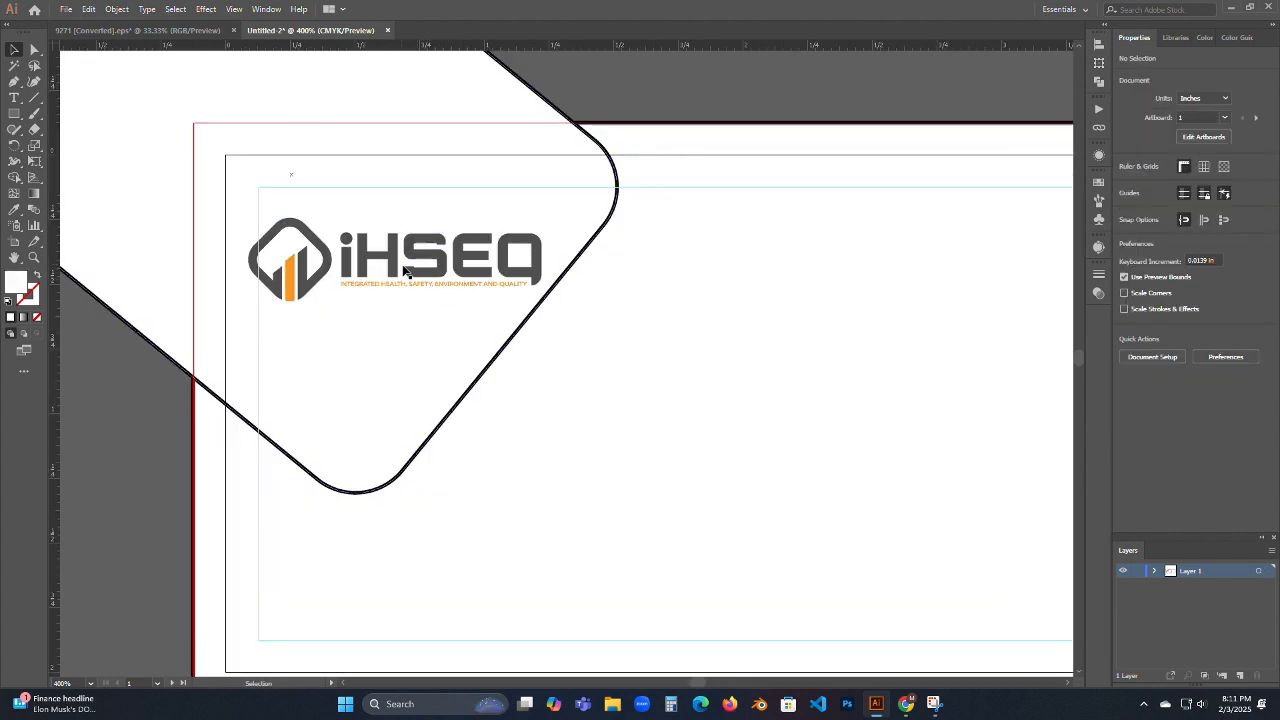
scroll(406, 266, down, 3)
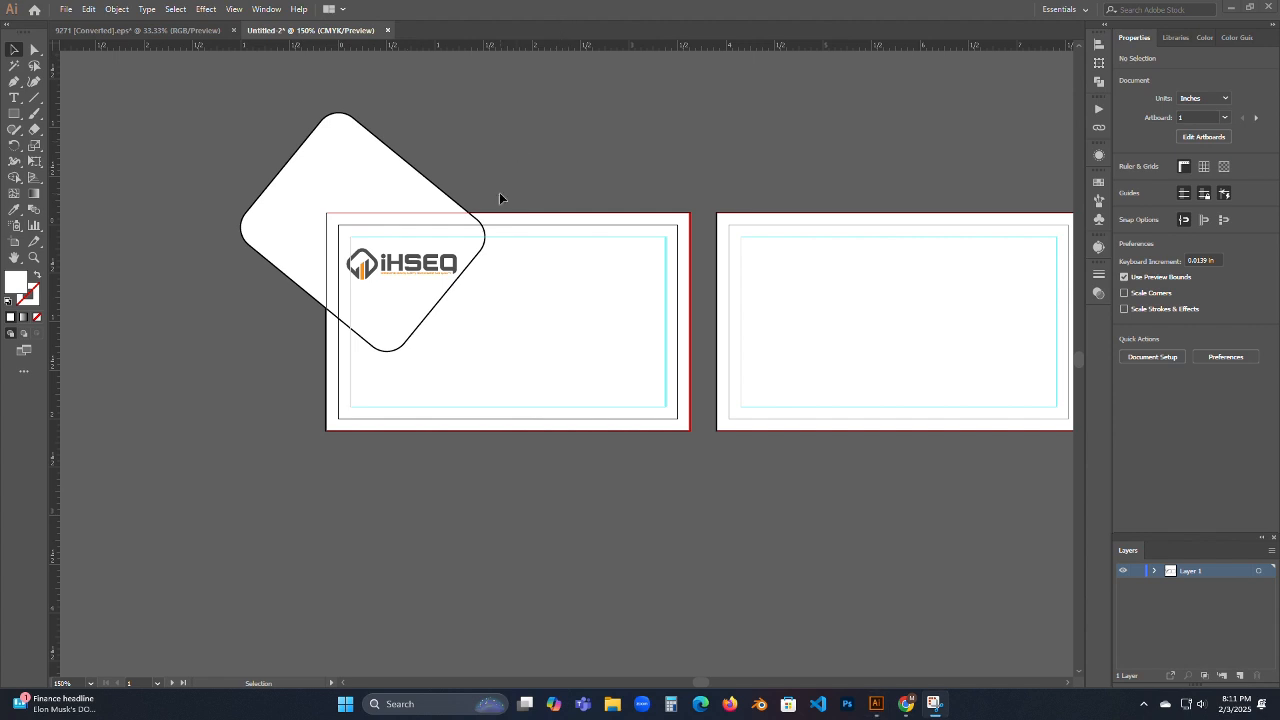
click(422, 258)
alt+drag(424, 273, 249, 381)
click(300, 340)
- Ungroup the iHSEQ logo on the first card and delete its lettering, keeping only the symbol
click(376, 276)
click(387, 271)
right_click(388, 273)
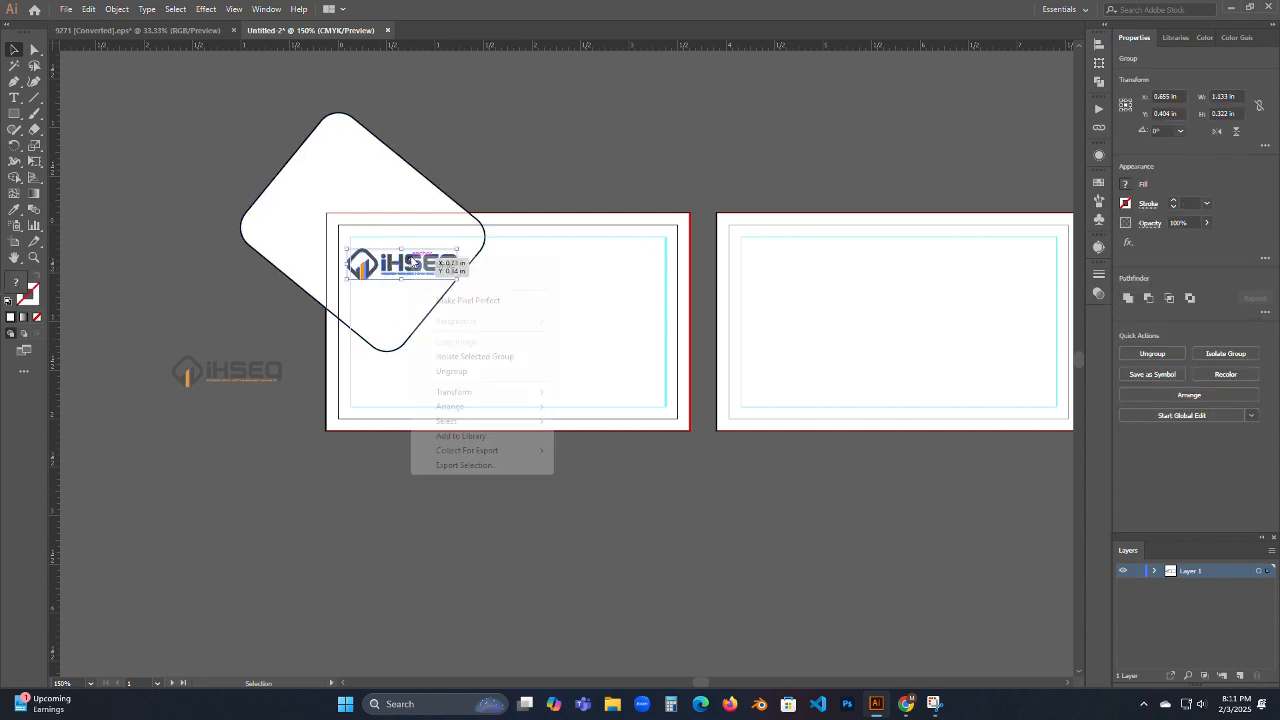
click(494, 372)
click(311, 318)
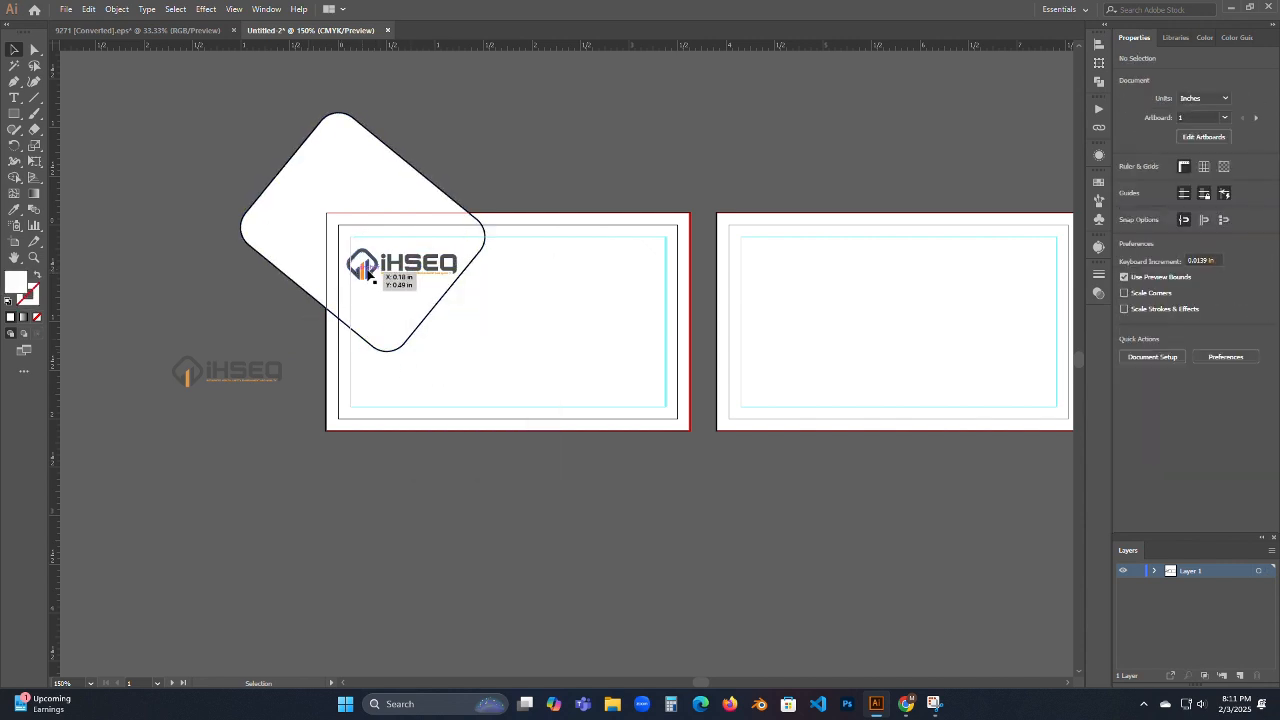
click(408, 268)
key(Delete)
- Enlarge the logo symbol to about 0.58 in square and move it into the safe area's upper-left corner
mouse_move(367, 273)
mouse_down()
mouse_move(396, 266)
mouse_move(385, 311)
mouse_move(393, 297)
mouse_move(379, 295)
mouse_up()
click(311, 357)
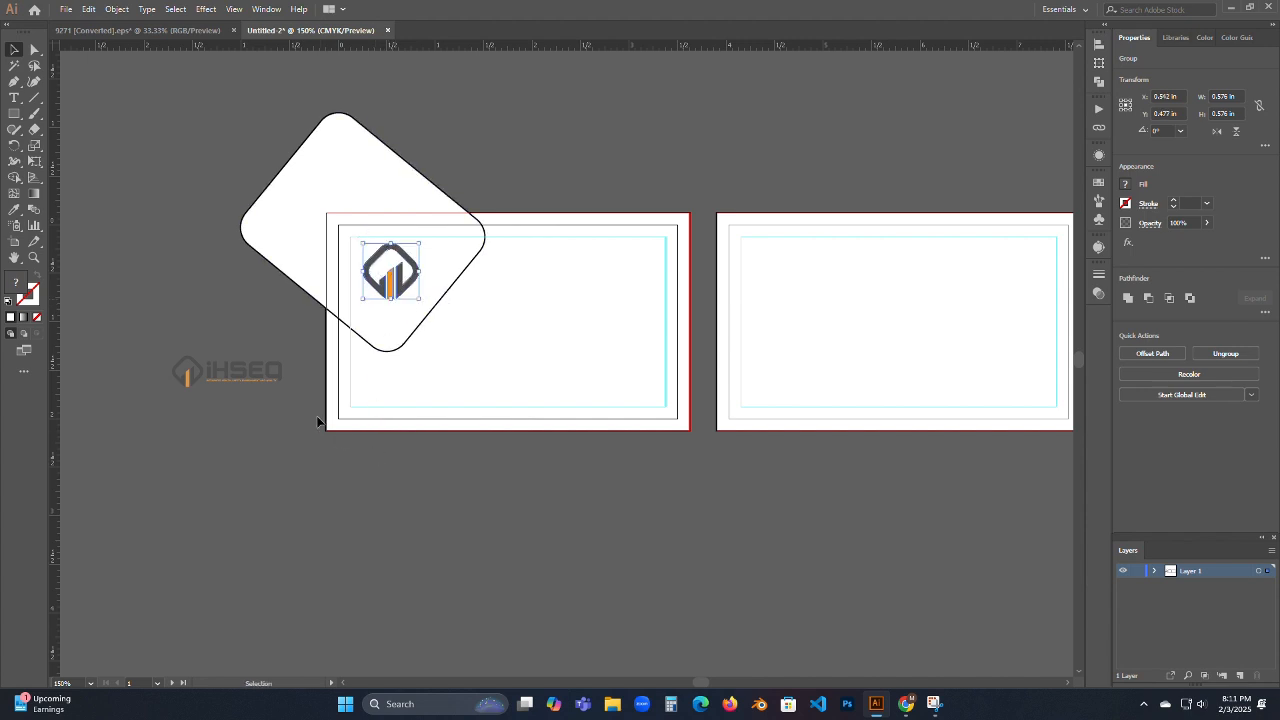
key(Up)
click(261, 290)
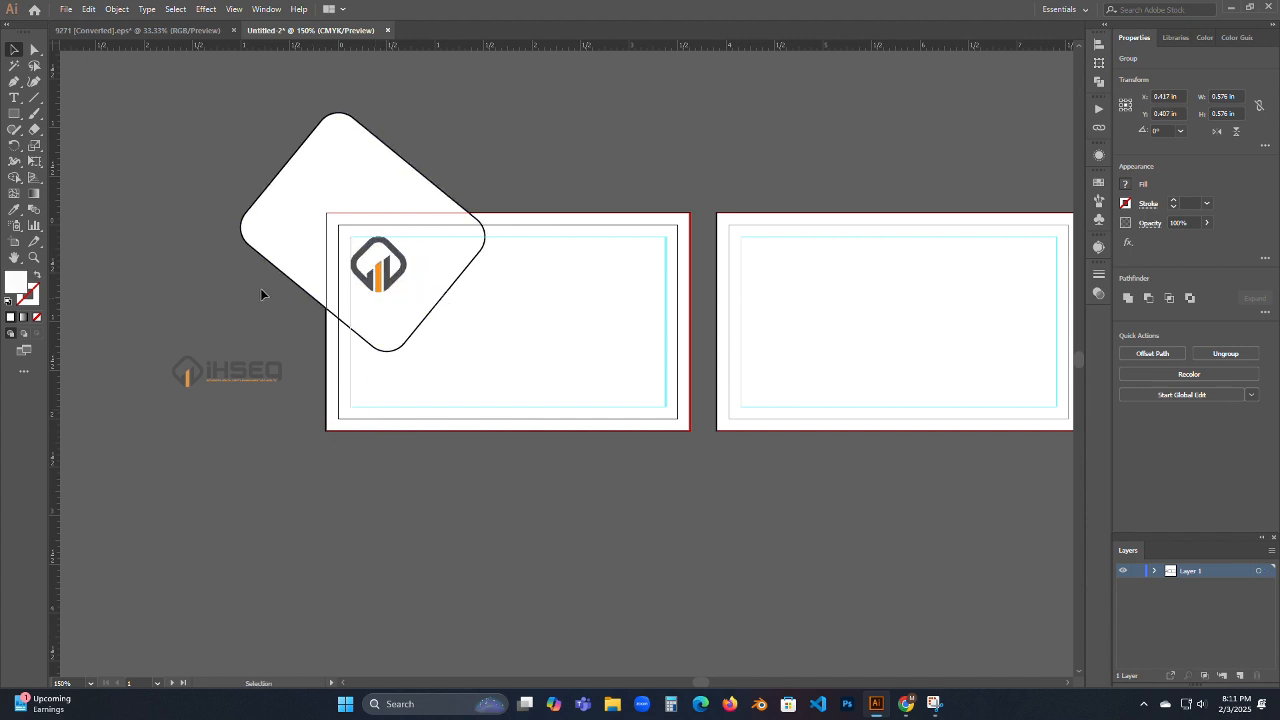
- Nudge the logo symbol slightly down and right and enlarge it to about 0.71 in square
click(387, 256)
key(Down)
key(Right)
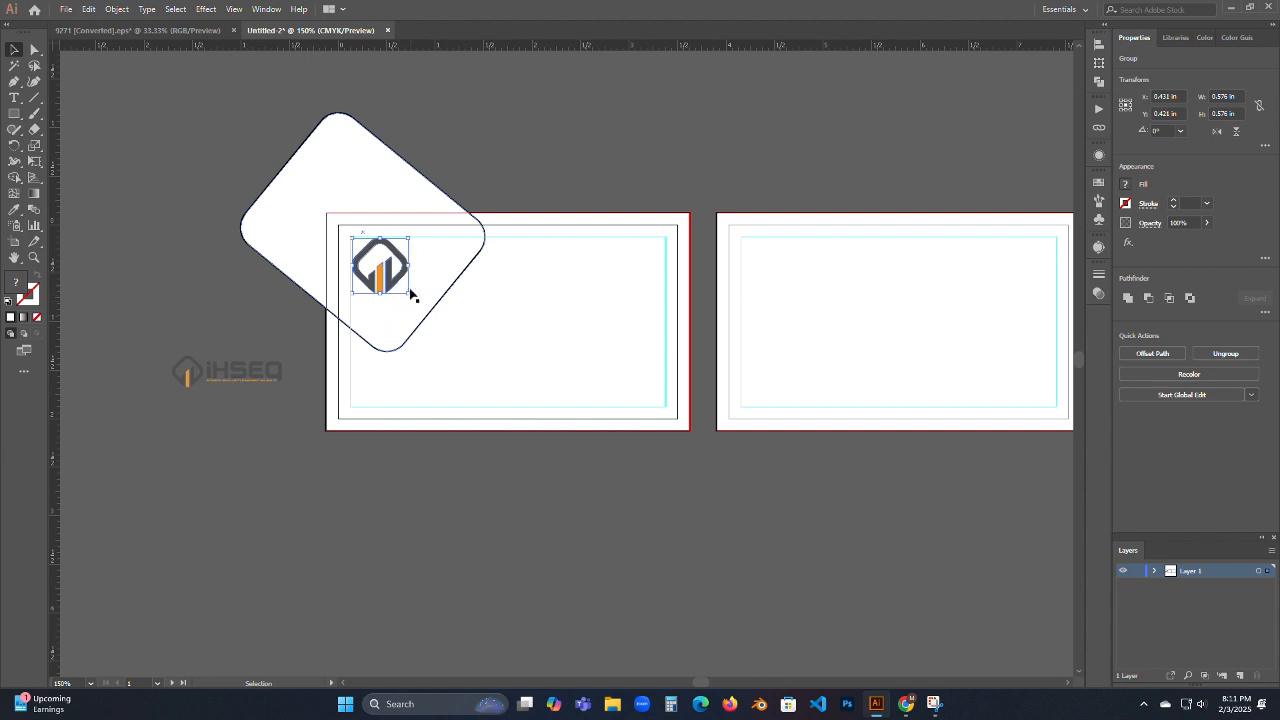
drag(408, 297, 421, 304)
click(246, 315)
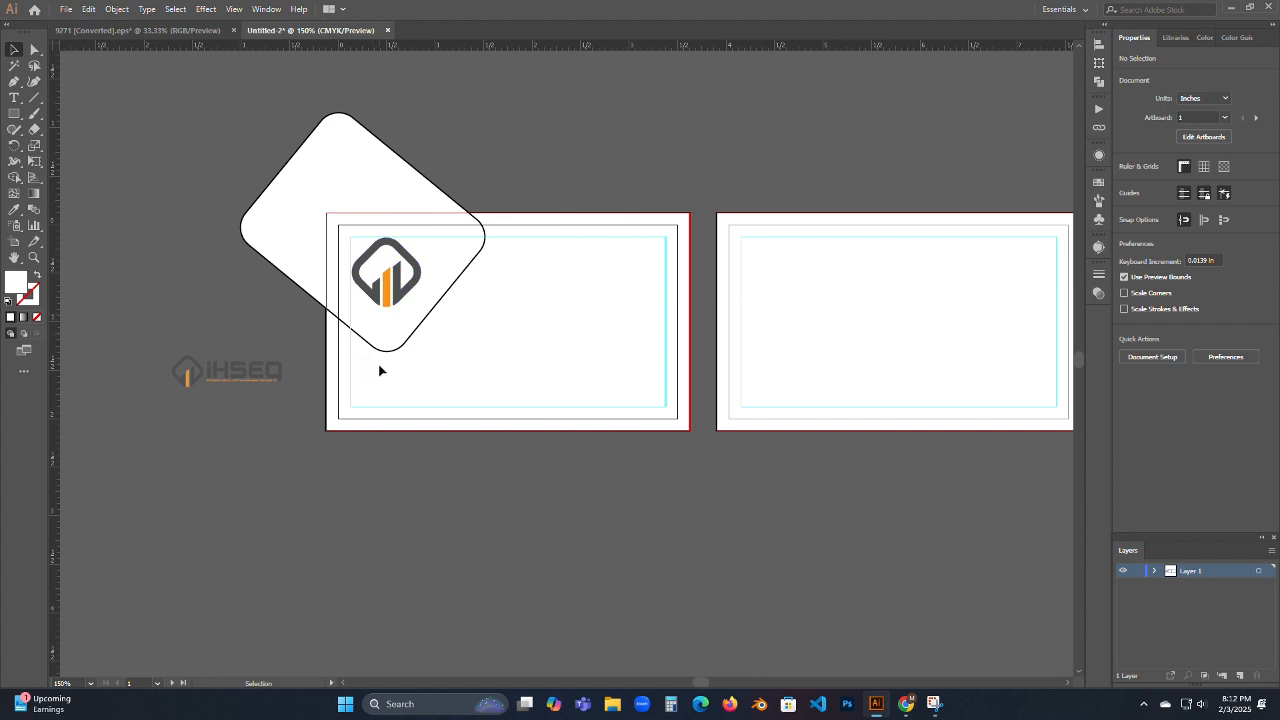
- Try a dark blue fill on the rounded rectangle and set it back to white
click(393, 338)
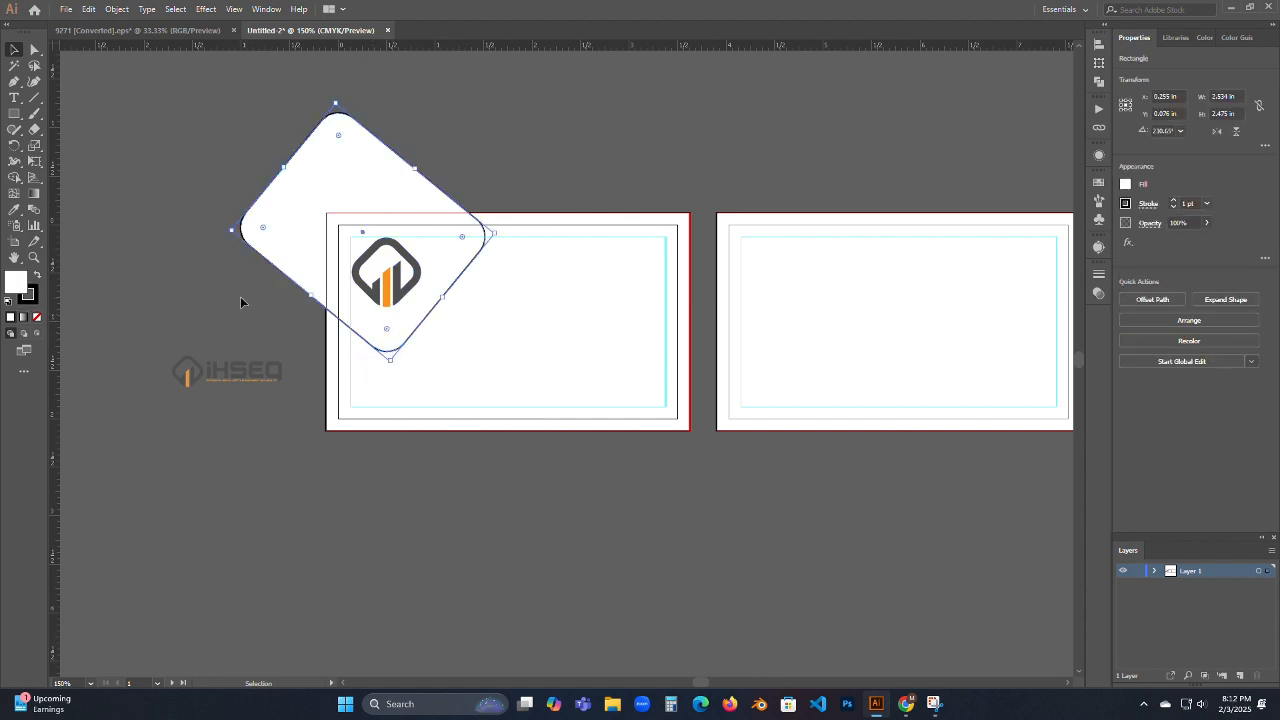
click(1125, 186)
click(1054, 232)
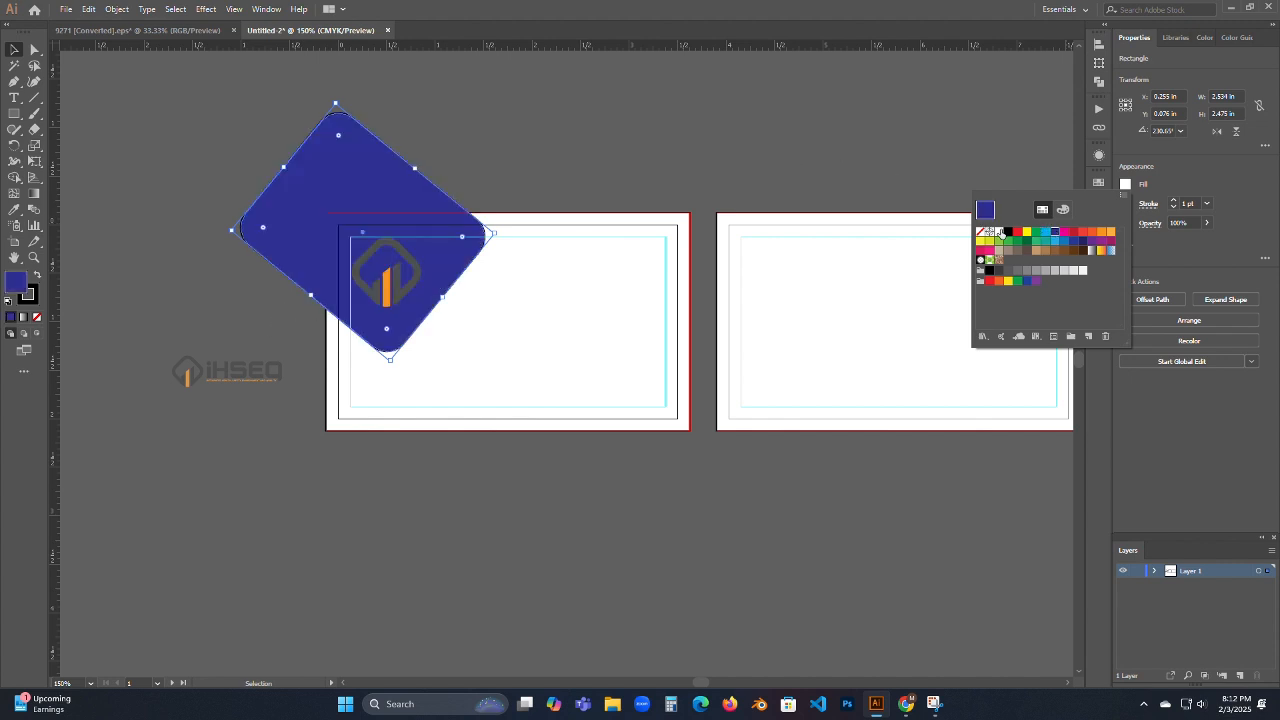
click(999, 232)
click(839, 166)
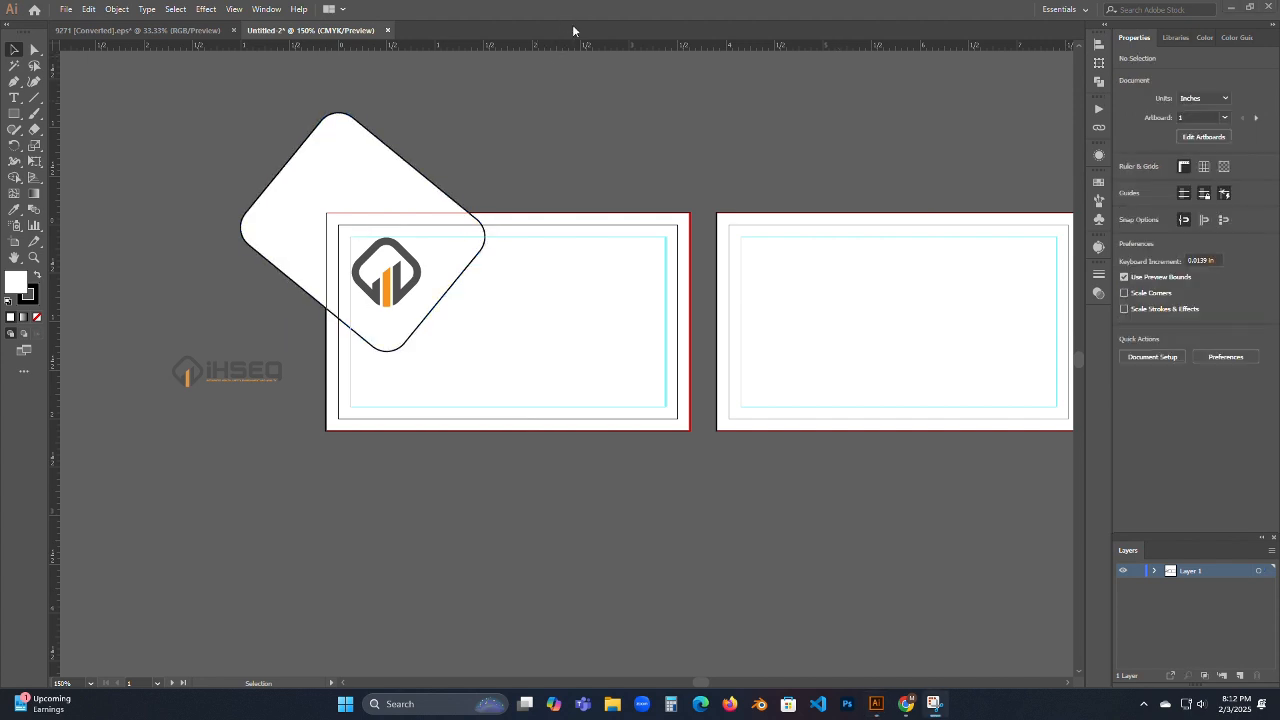
- Unite the logo symbol's shapes and fill the symbol with white
click(386, 252)
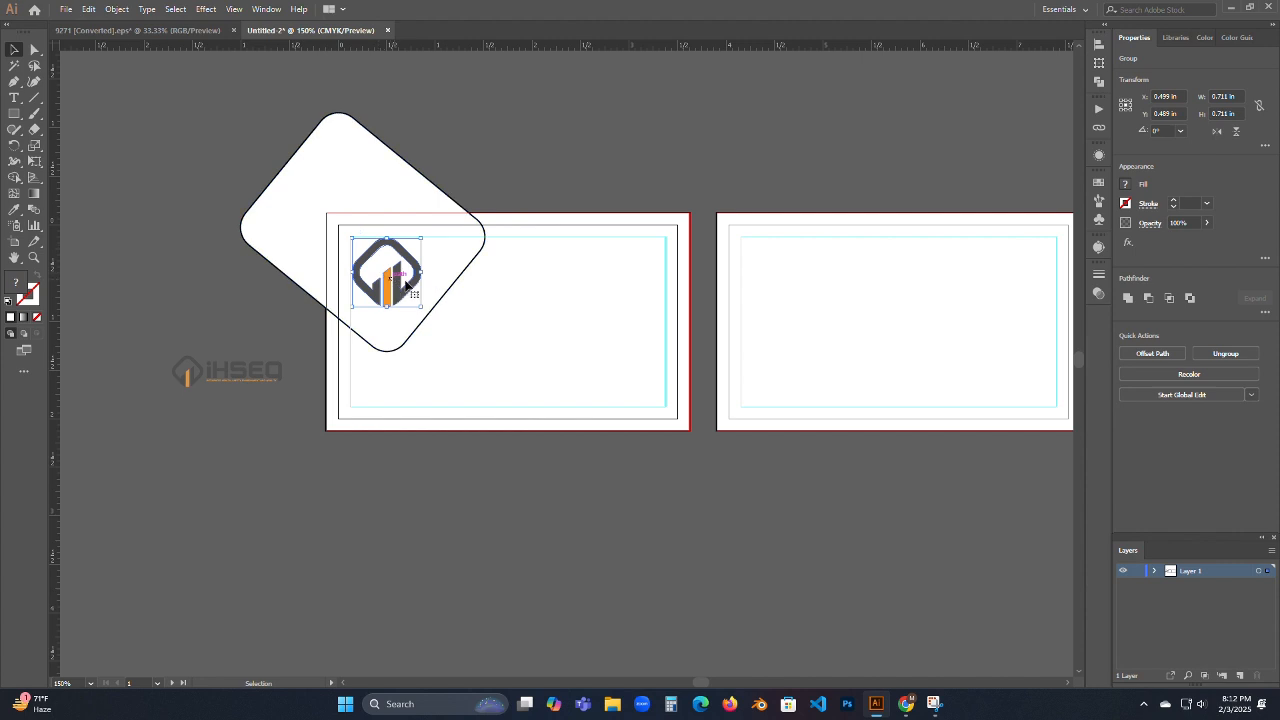
click(1172, 304)
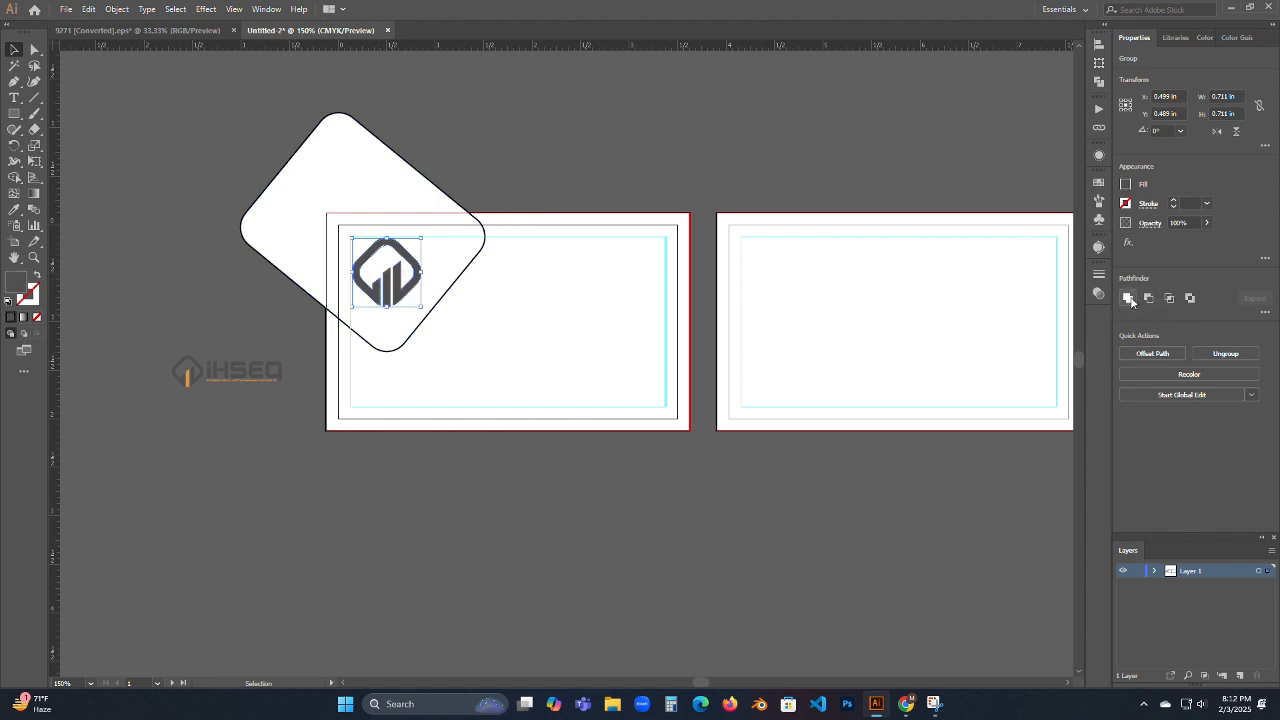
click(1125, 186)
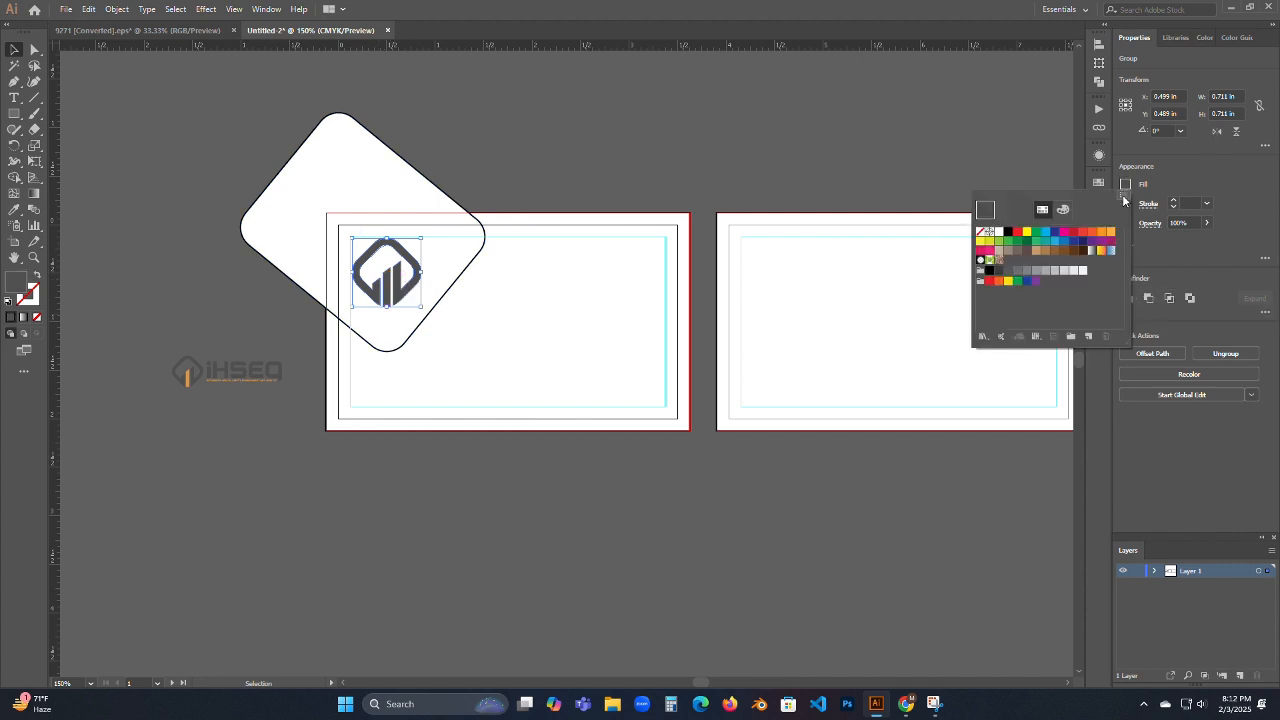
click(997, 234)
- Try the spare logo's dark grey on the rounded rectangle with the Eyedropper
click(337, 206)
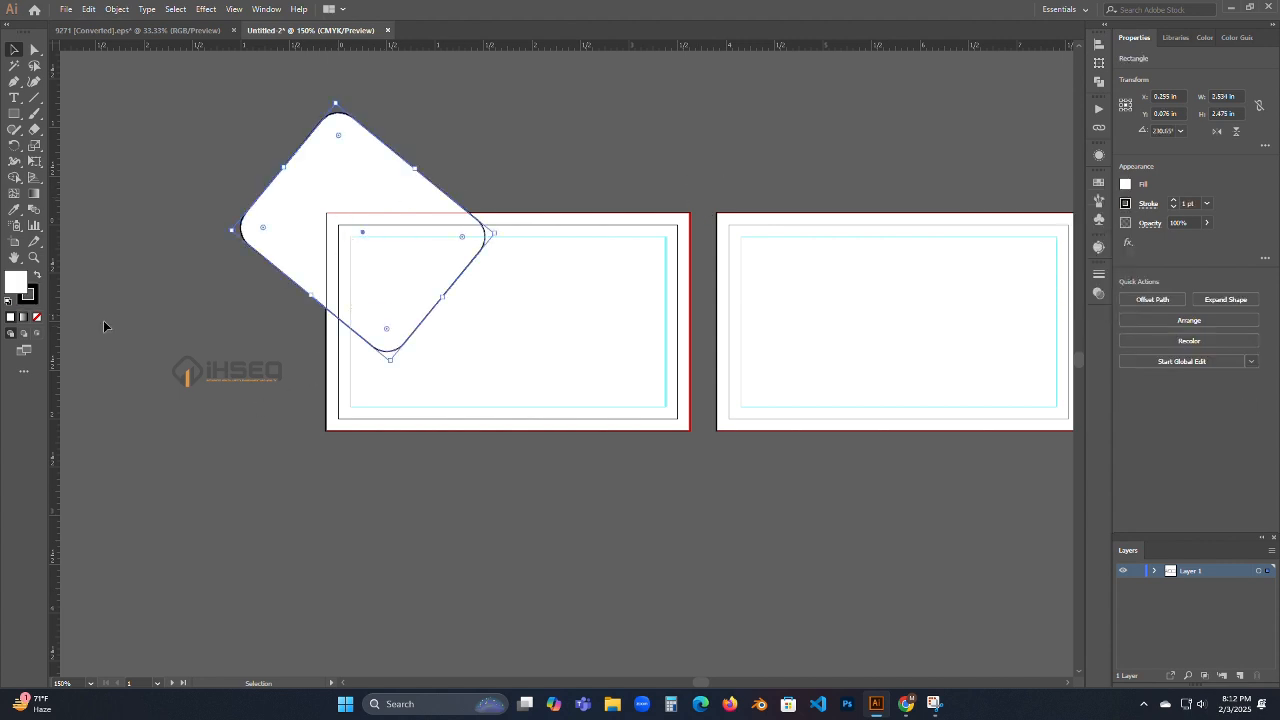
click(14, 210)
click(188, 373)
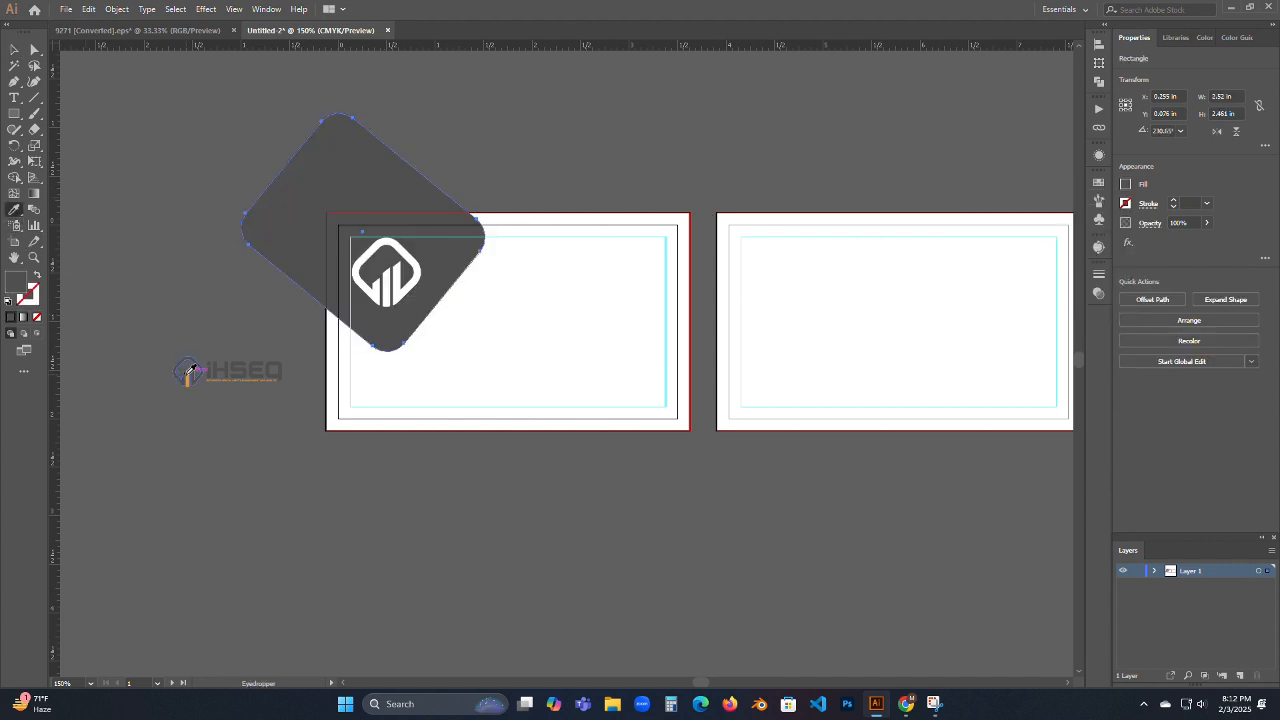
click(14, 49)
click(169, 213)
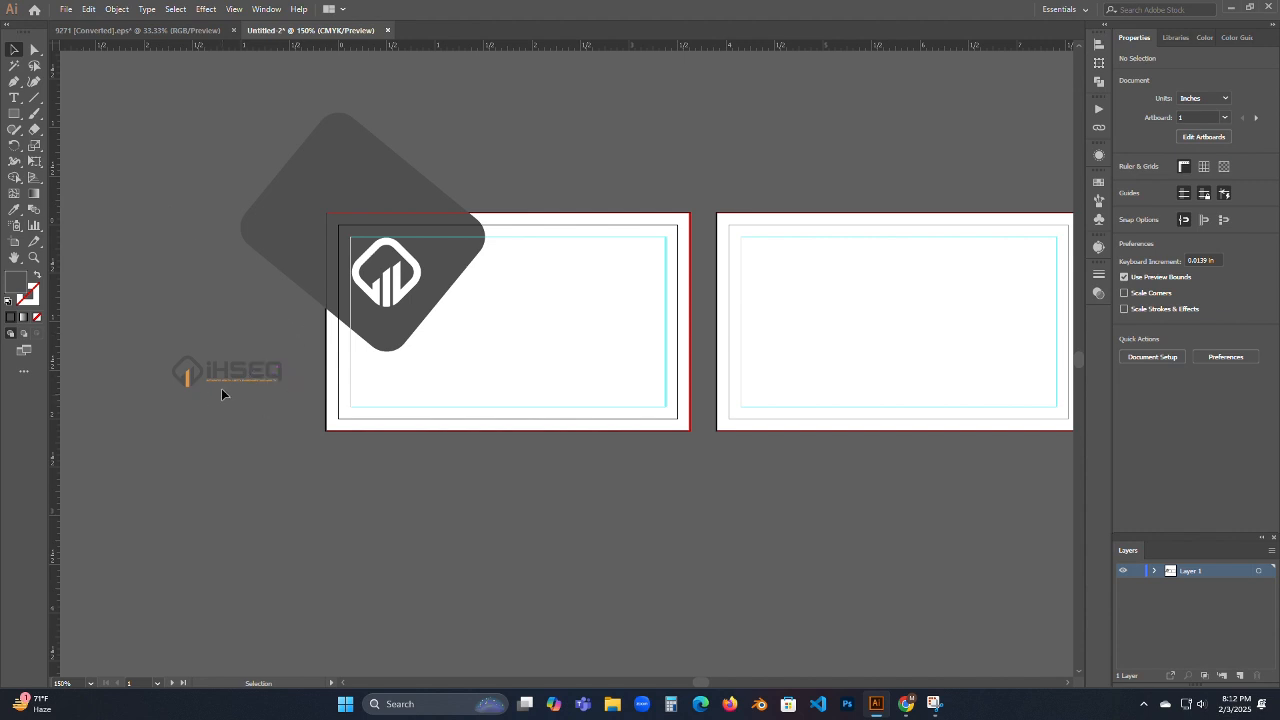
- Recolor the rounded rectangle with the orange sampled from the spare logo's bar
click(268, 251)
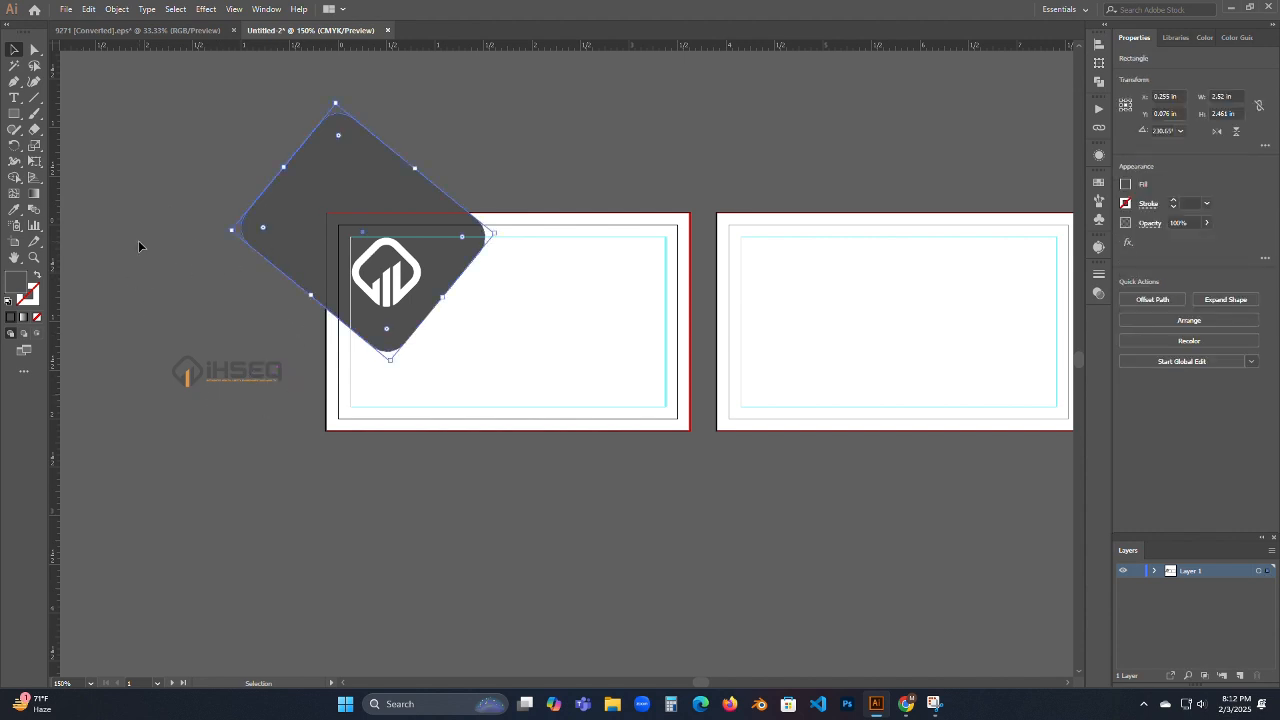
click(14, 209)
click(187, 380)
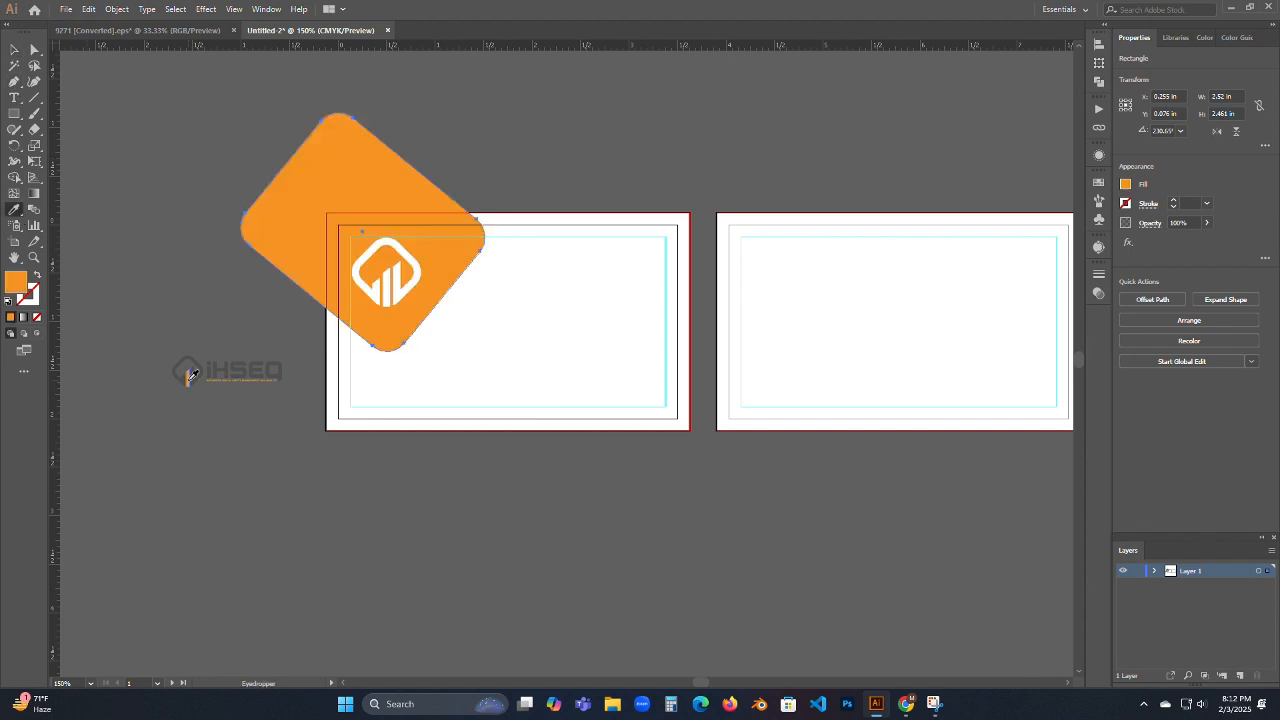
click(14, 49)
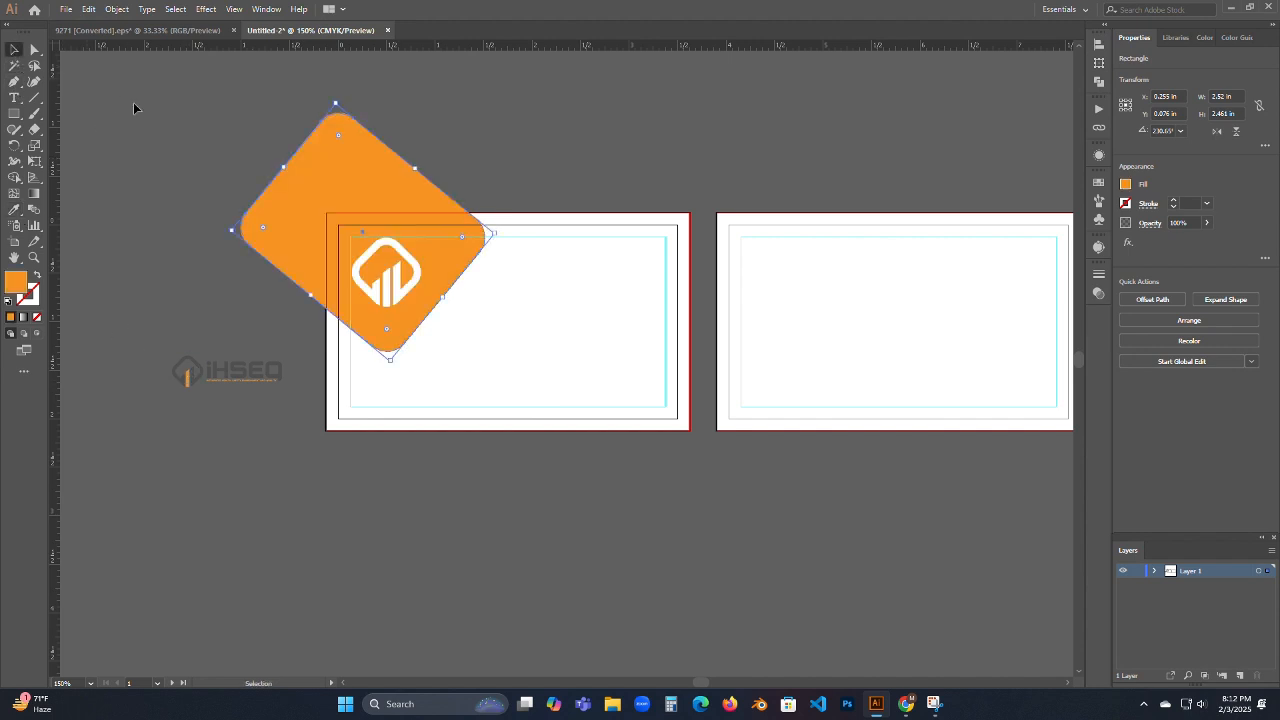
click(156, 161)
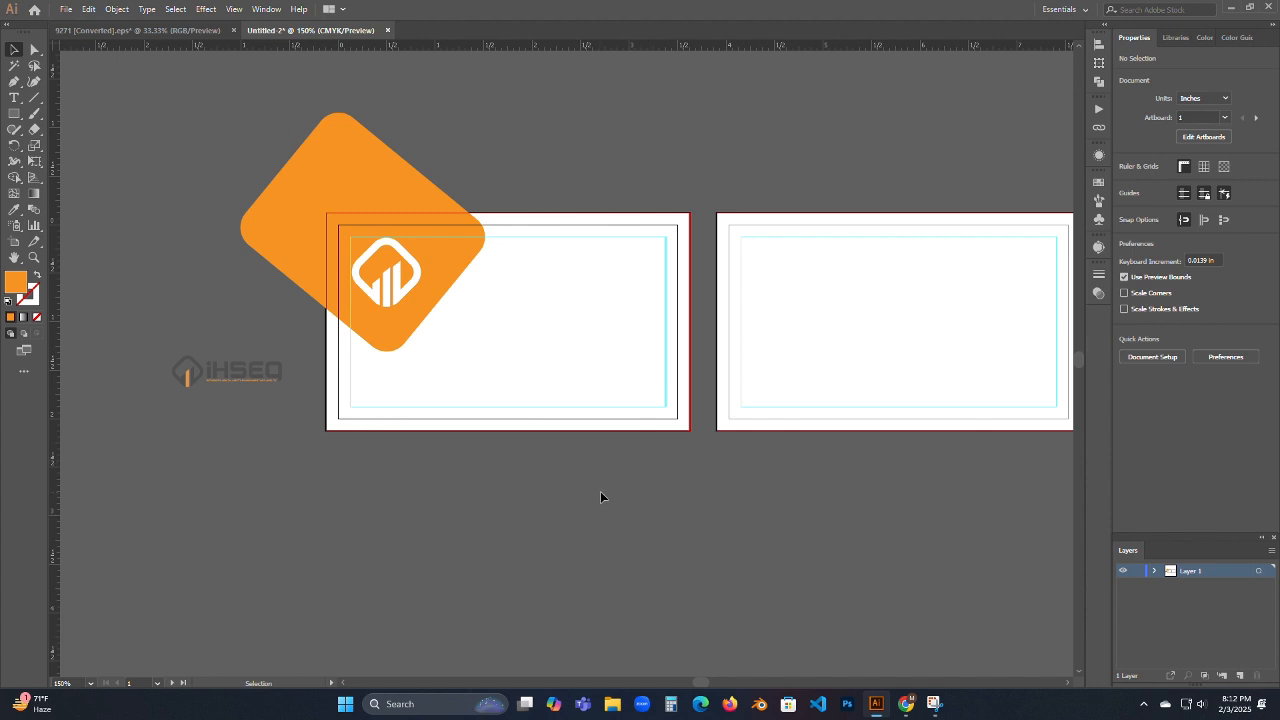
- Add the text "Graphic xyz" to the lower middle of the first card
click(14, 97)
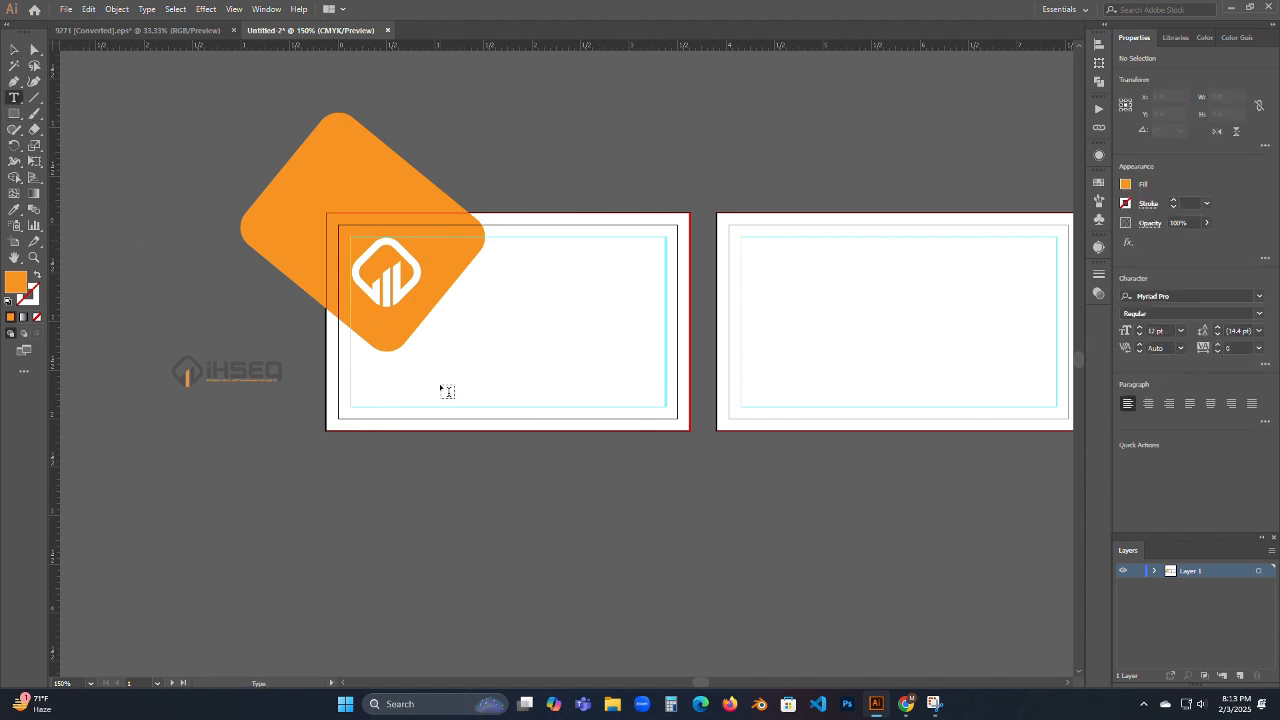
click(475, 348)
text(Gr)
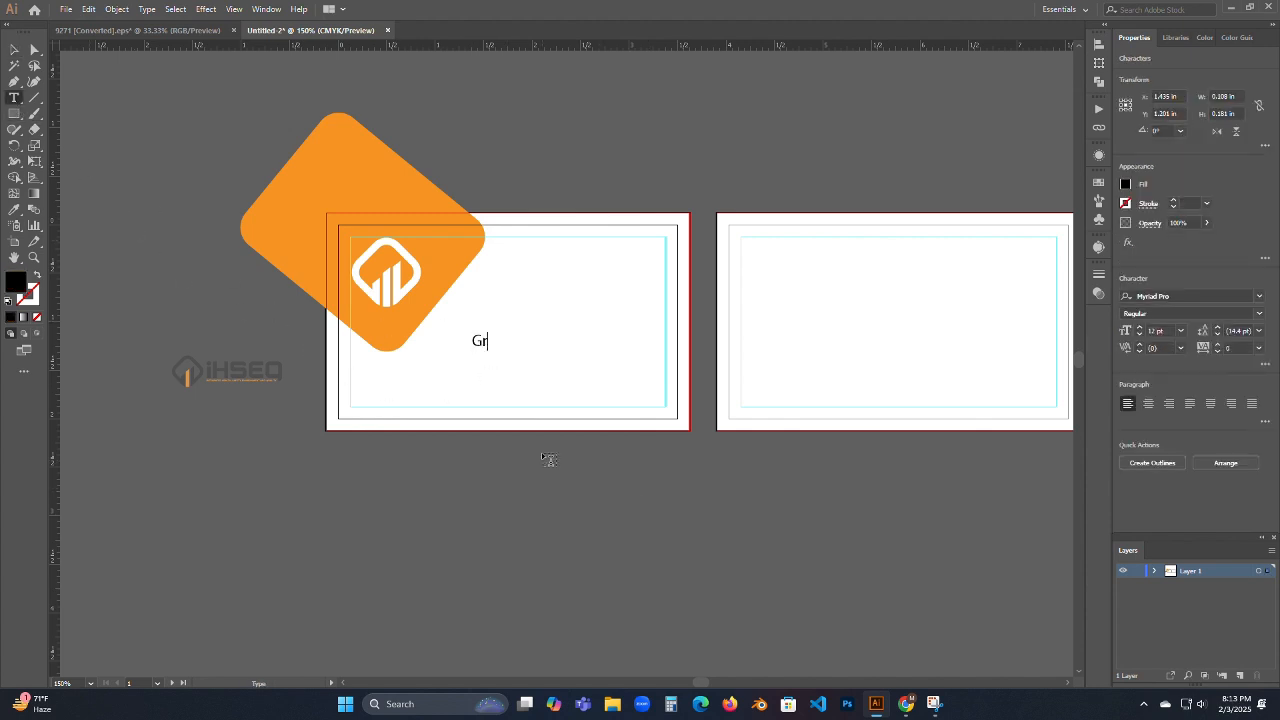
text(aphic xyz)
key(Escape)
- Set the "Graphic xyz" text's font to Bahnschrift Regular
click(1259, 296)
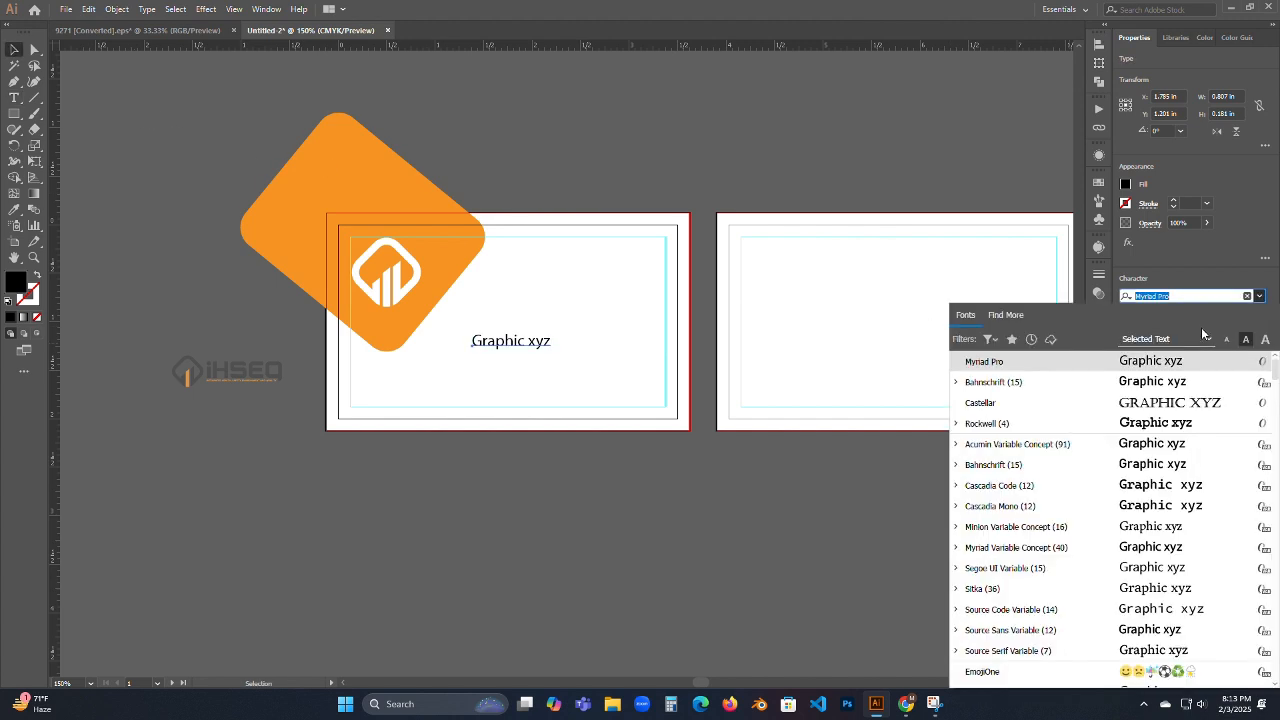
click(1083, 381)
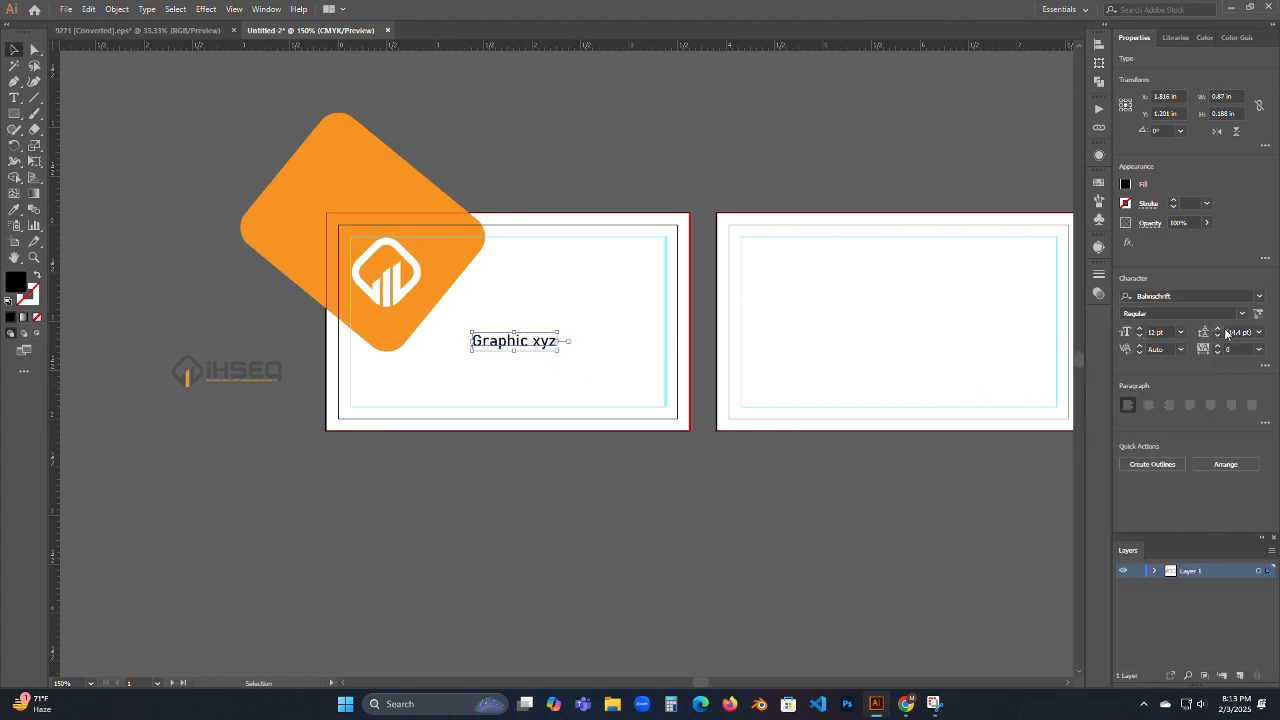
click(1242, 313)
click(1211, 331)
click(755, 484)
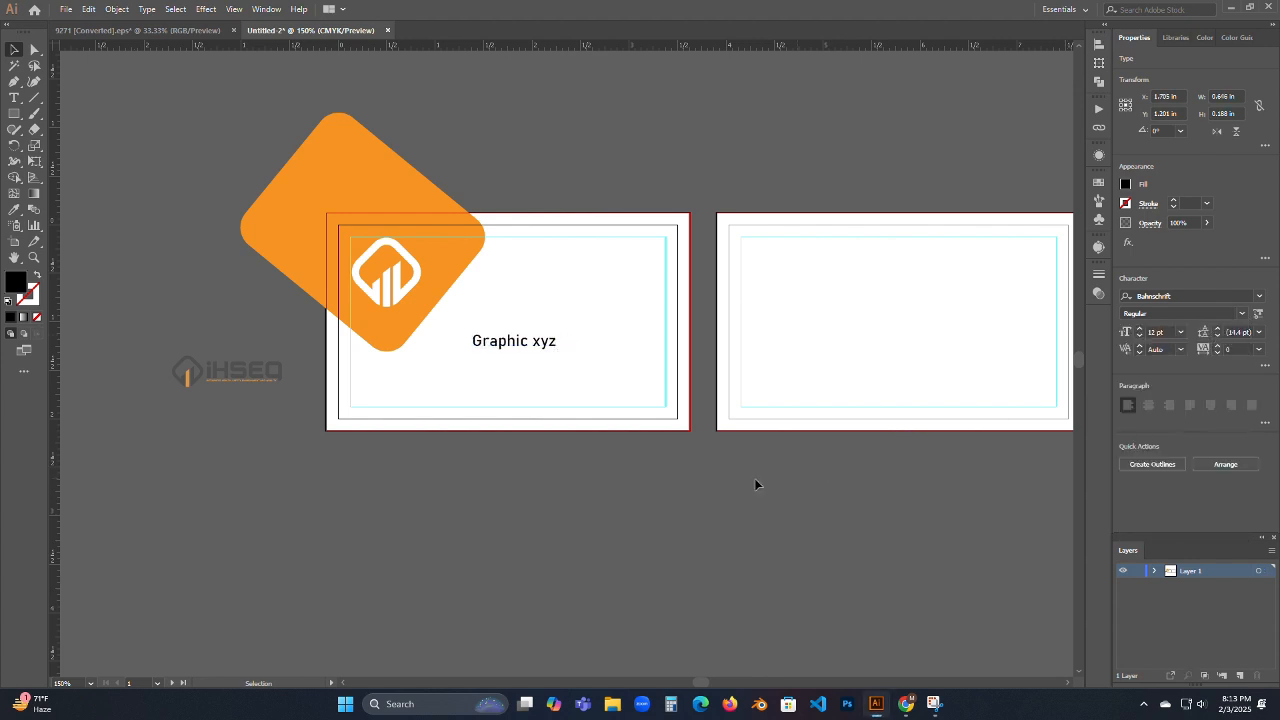
- Move the "Graphic xyz" text into the upper-right corner of the first card's safe area
click(542, 347)
drag(541, 350, 652, 257)
click(708, 527)
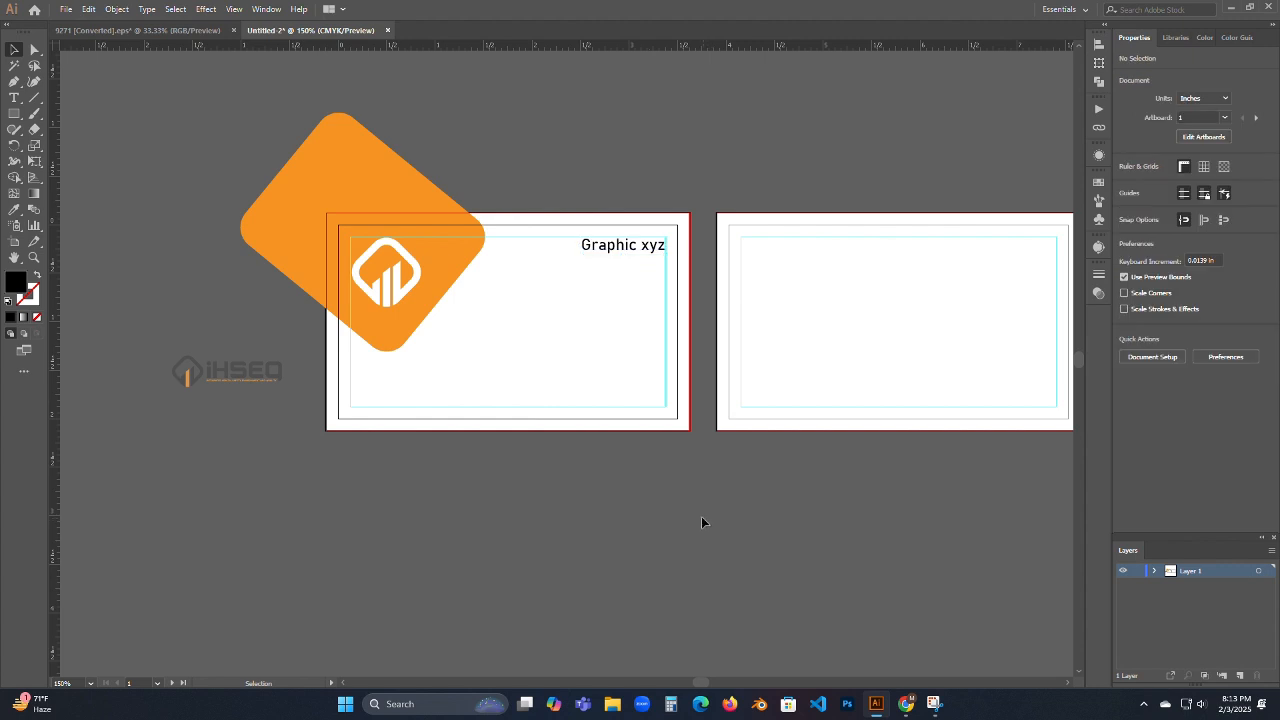
- Add the text "Creative designer" below "Graphic xyz" on the first card
click(14, 97)
click(514, 298)
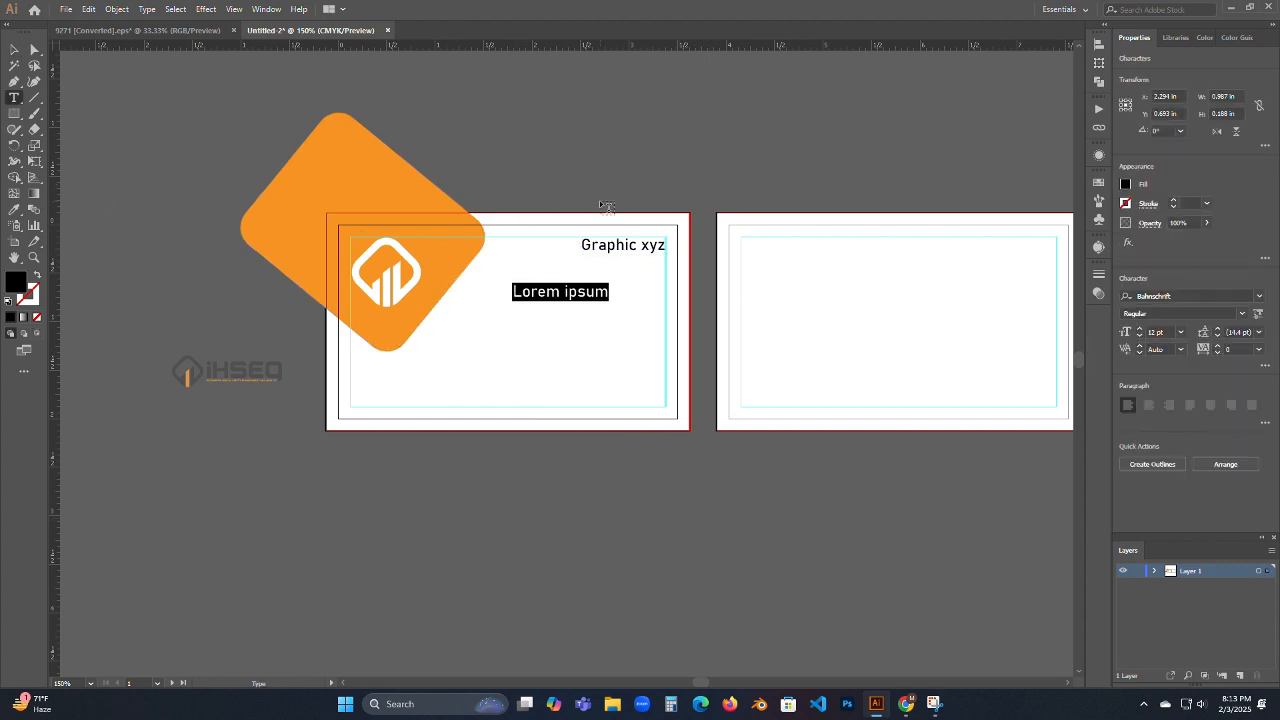
text(Creati)
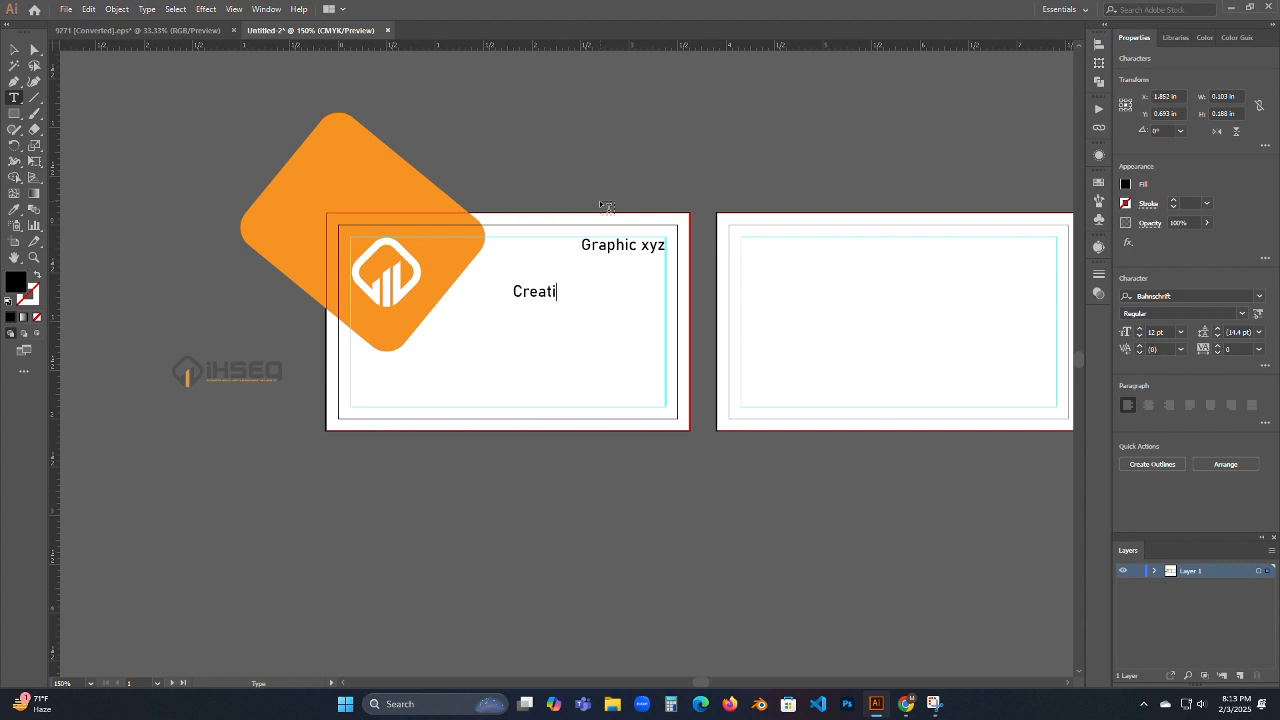
text(ve designer)
click(12, 49)
- Set the "Creative designer" text to 11 pt in the Light Condensed style of Bahnschrift
click(1141, 335)
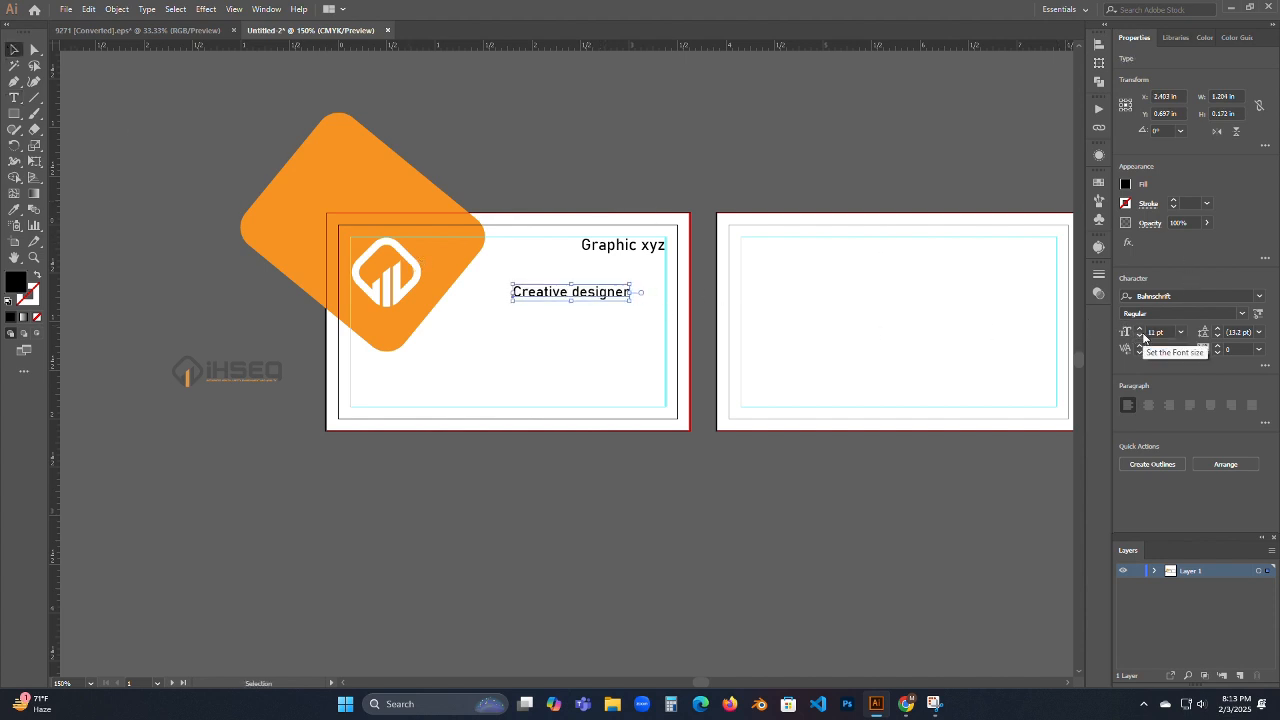
click(1241, 314)
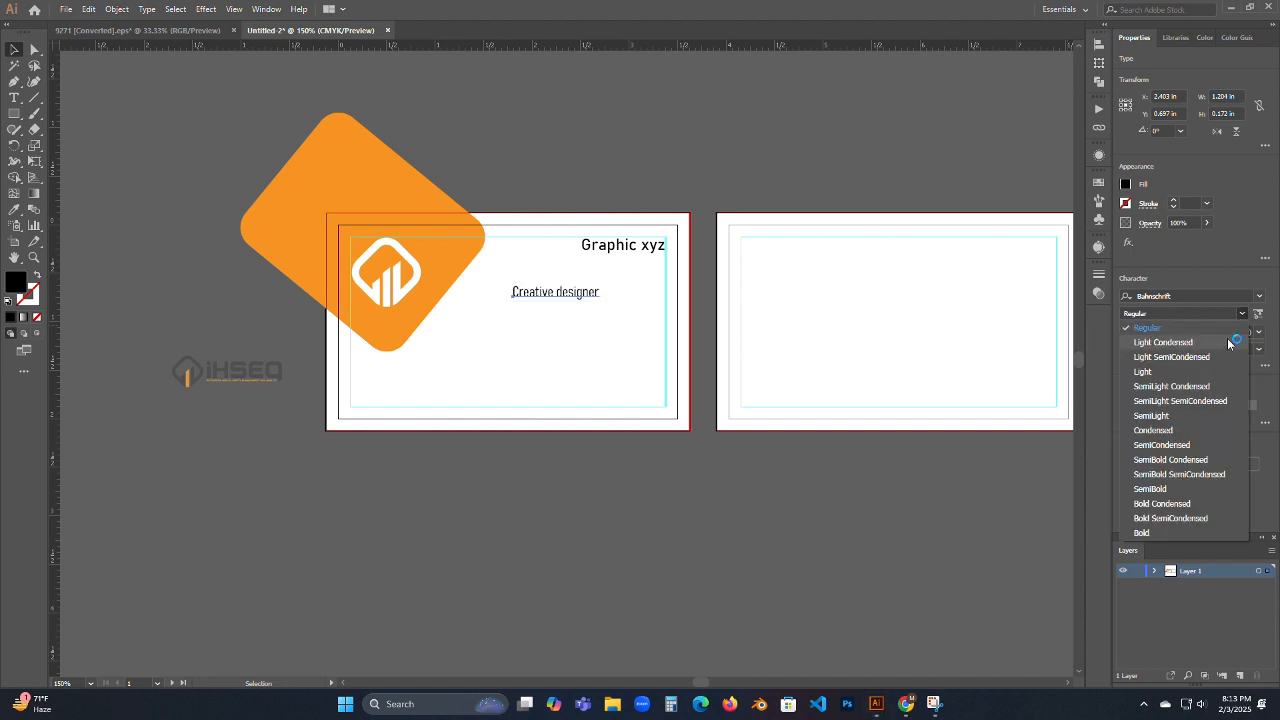
click(1230, 340)
click(705, 502)
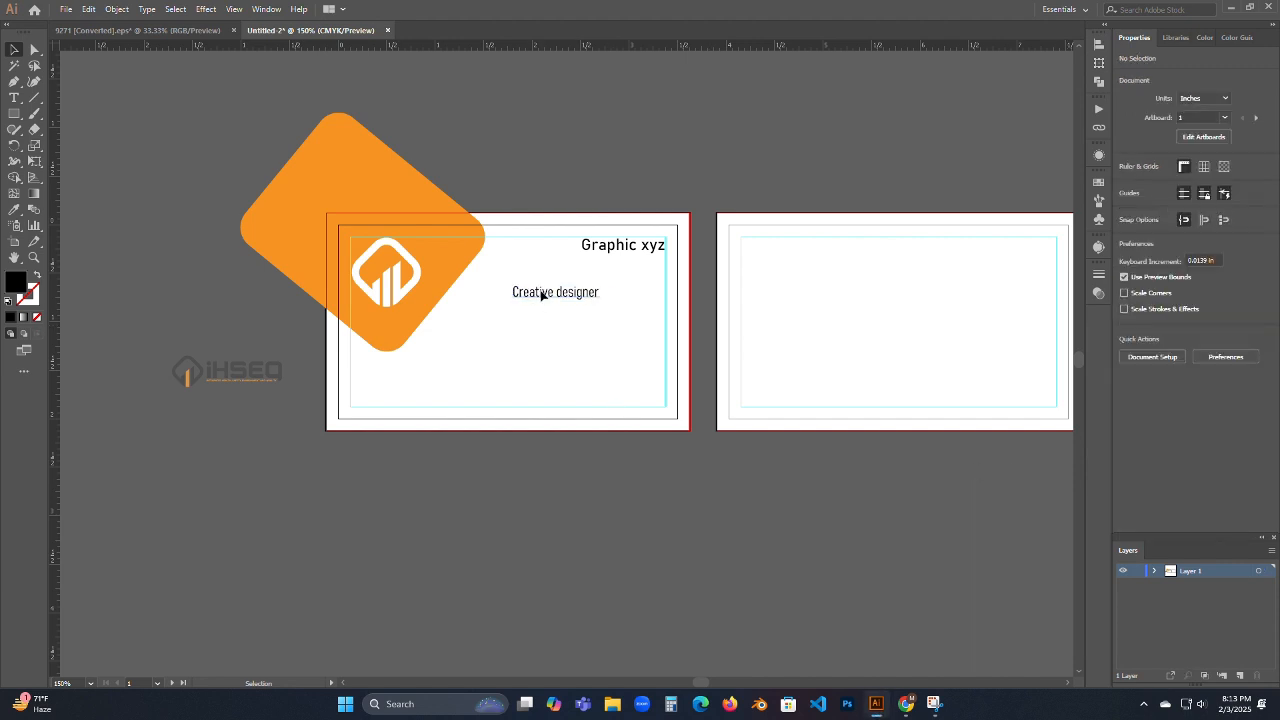
- Place "Creative designer" directly beneath "Graphic xyz", reduce it to 10 pt and align it with the safe area's right guide
drag(540, 291, 607, 261)
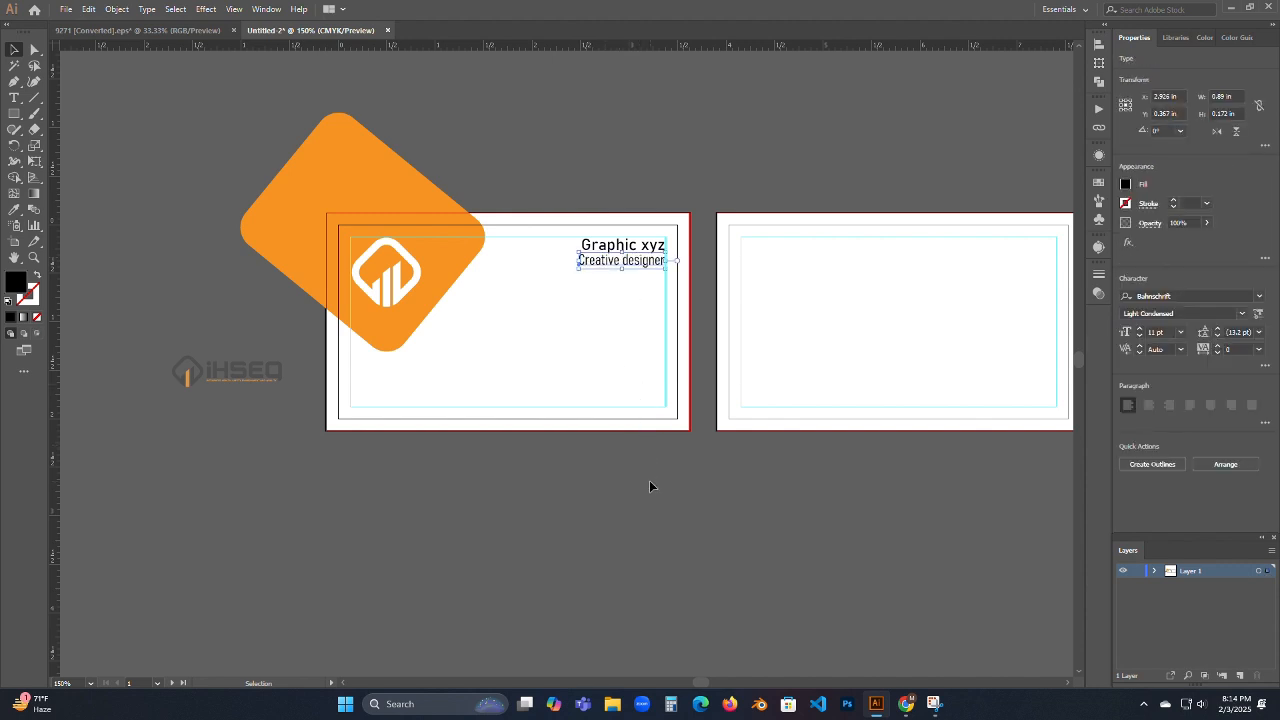
click(649, 481)
click(609, 259)
click(781, 491)
click(609, 268)
key(Right)
key(Right)
key(Right)
key(Right)
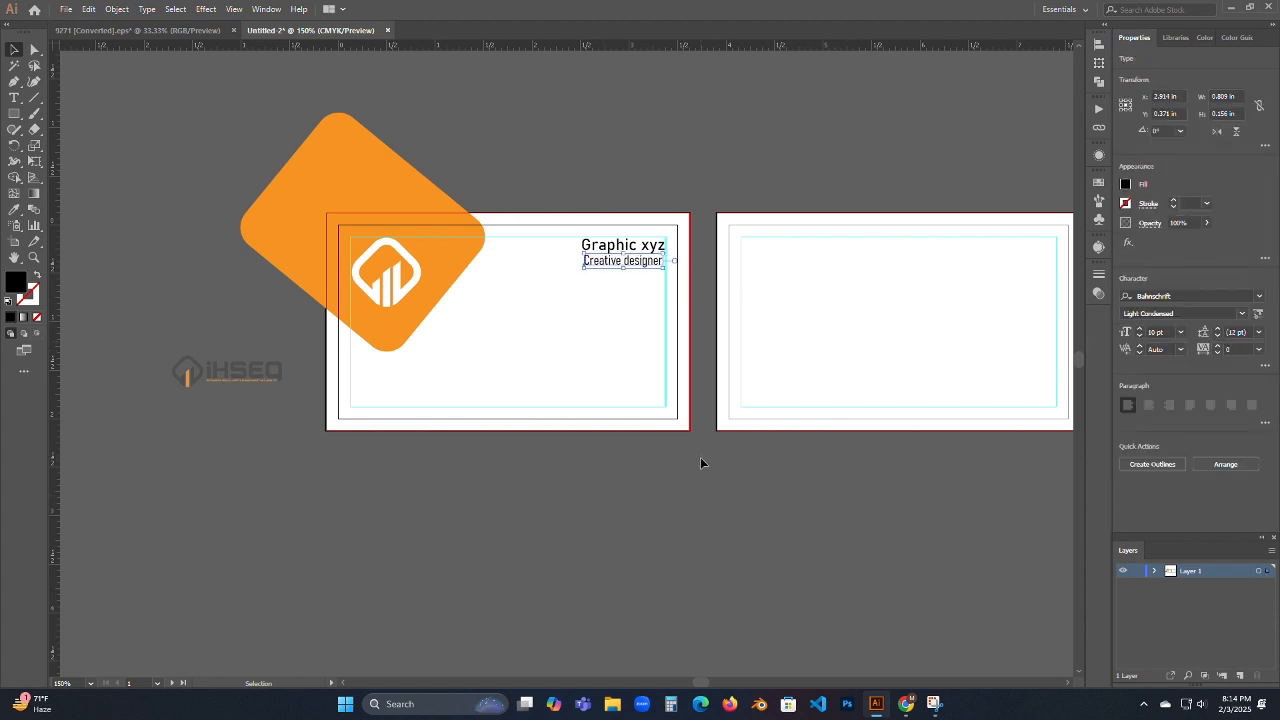
click(699, 465)
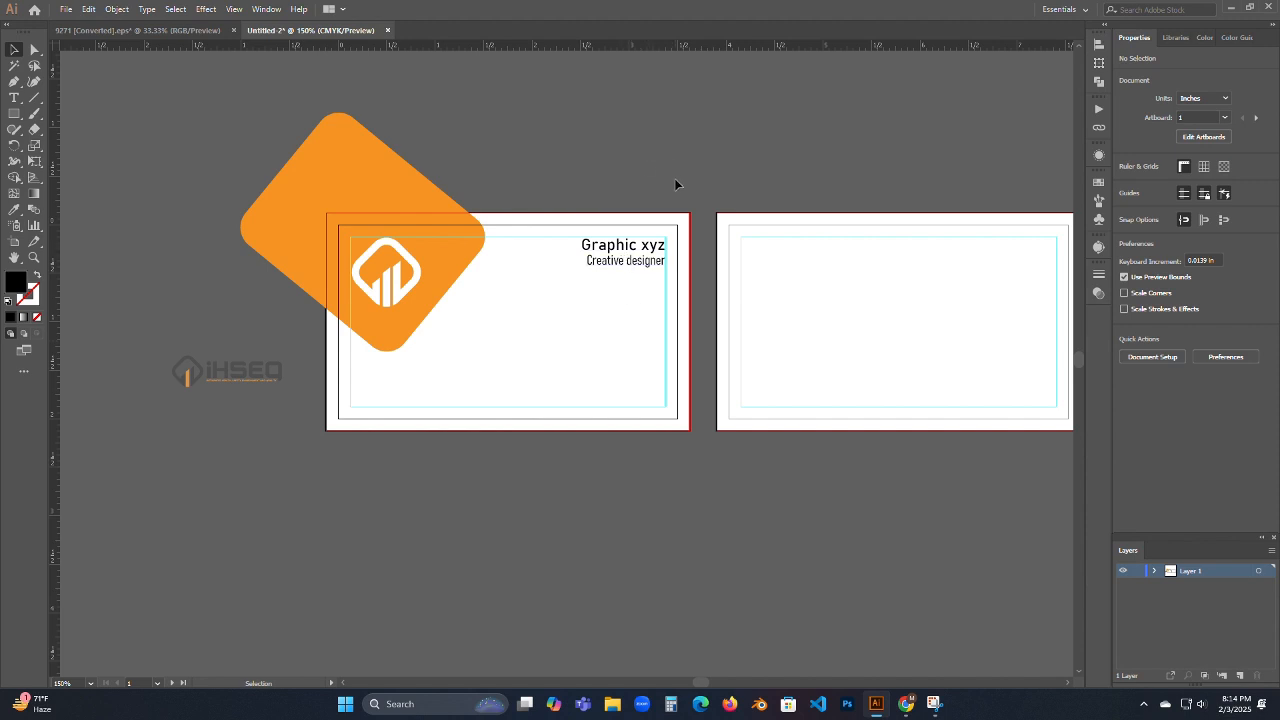
- Nudge the "Creative designer" and "Graphic xyz" lines slightly down within the first card's safe area
click(643, 265)
key(Down)
click(630, 491)
click(623, 243)
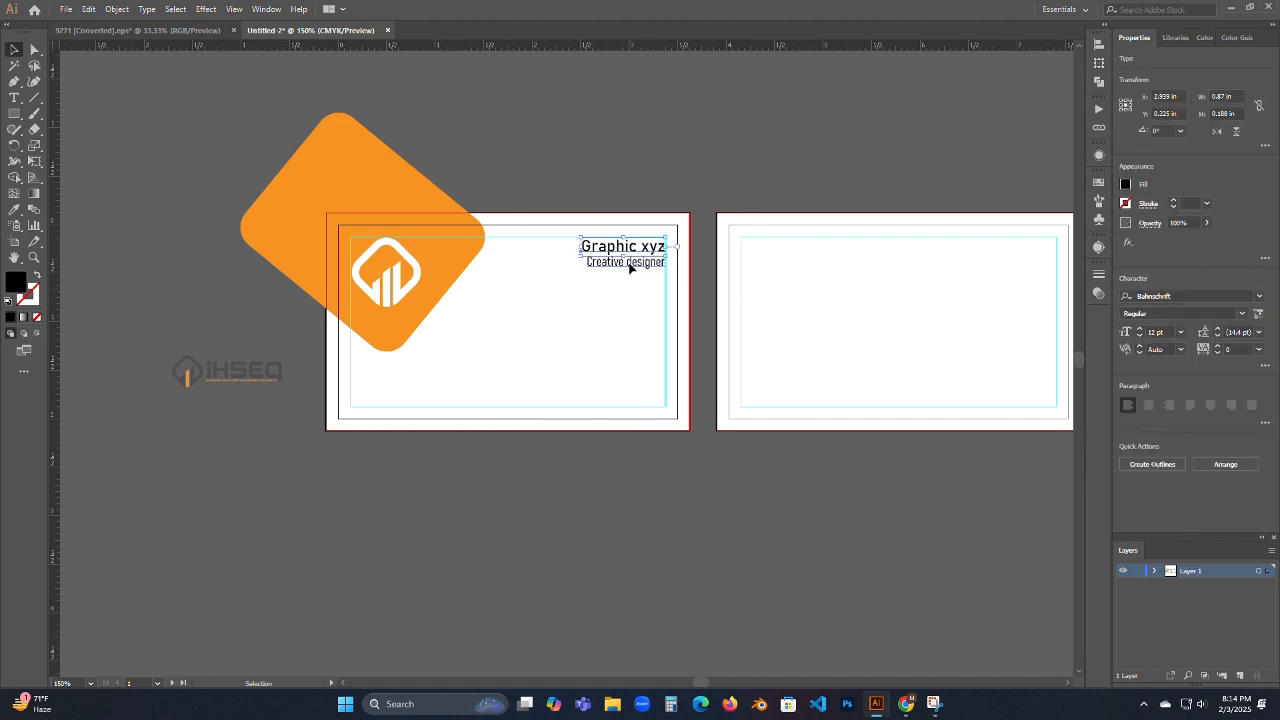
click(663, 424)
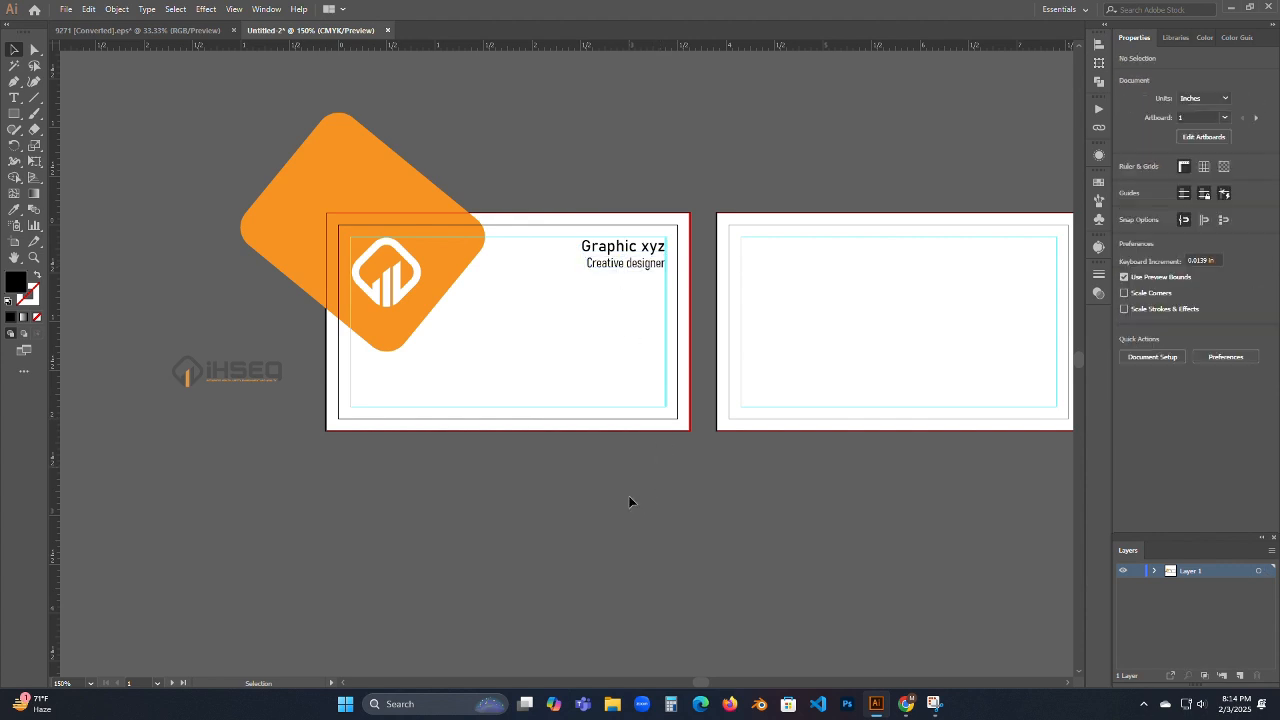
- Copy the location pin, phone handset and speech bubble icons from the 9271 [Converted].eps icon sheet into the business card document
click(180, 30)
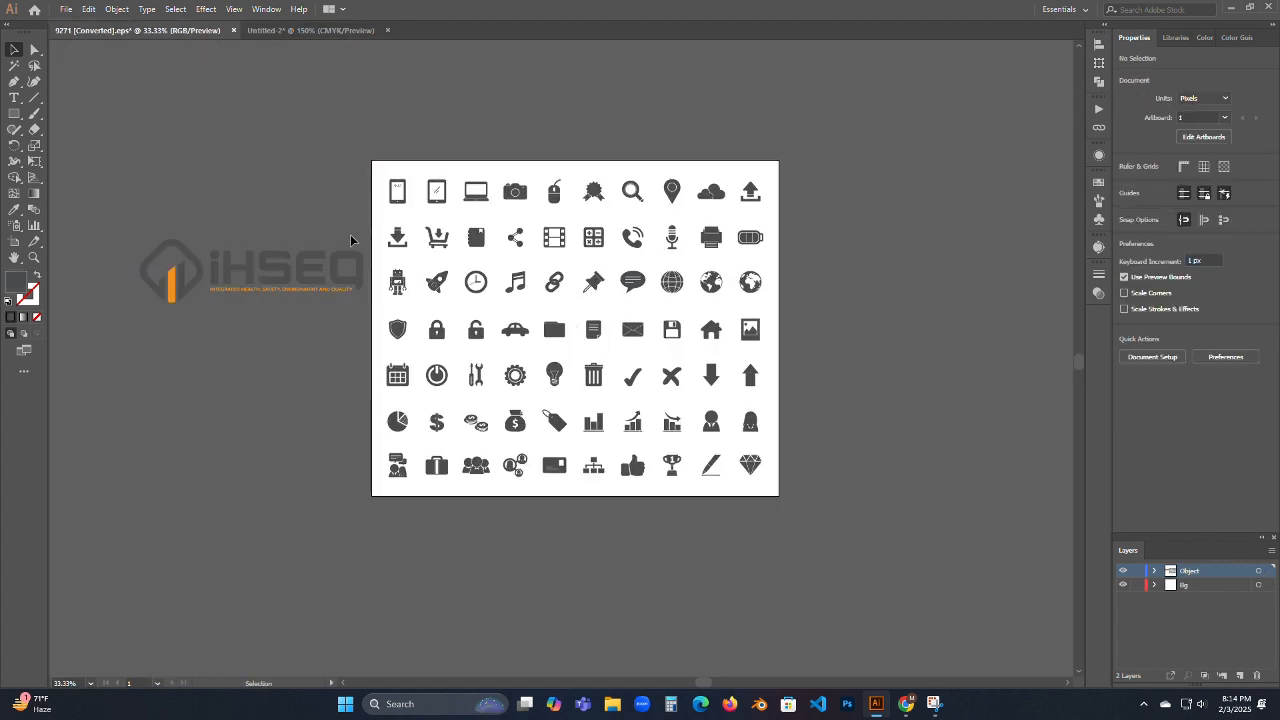
click(676, 196)
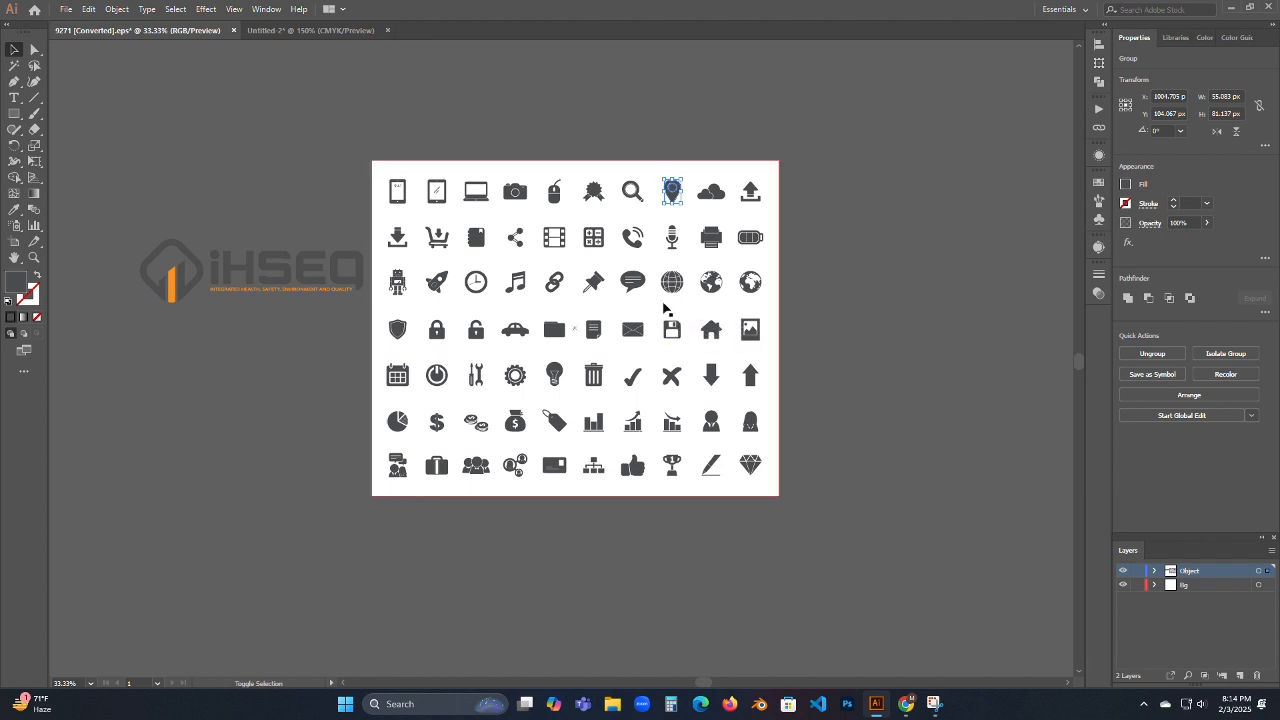
shift+click(640, 242)
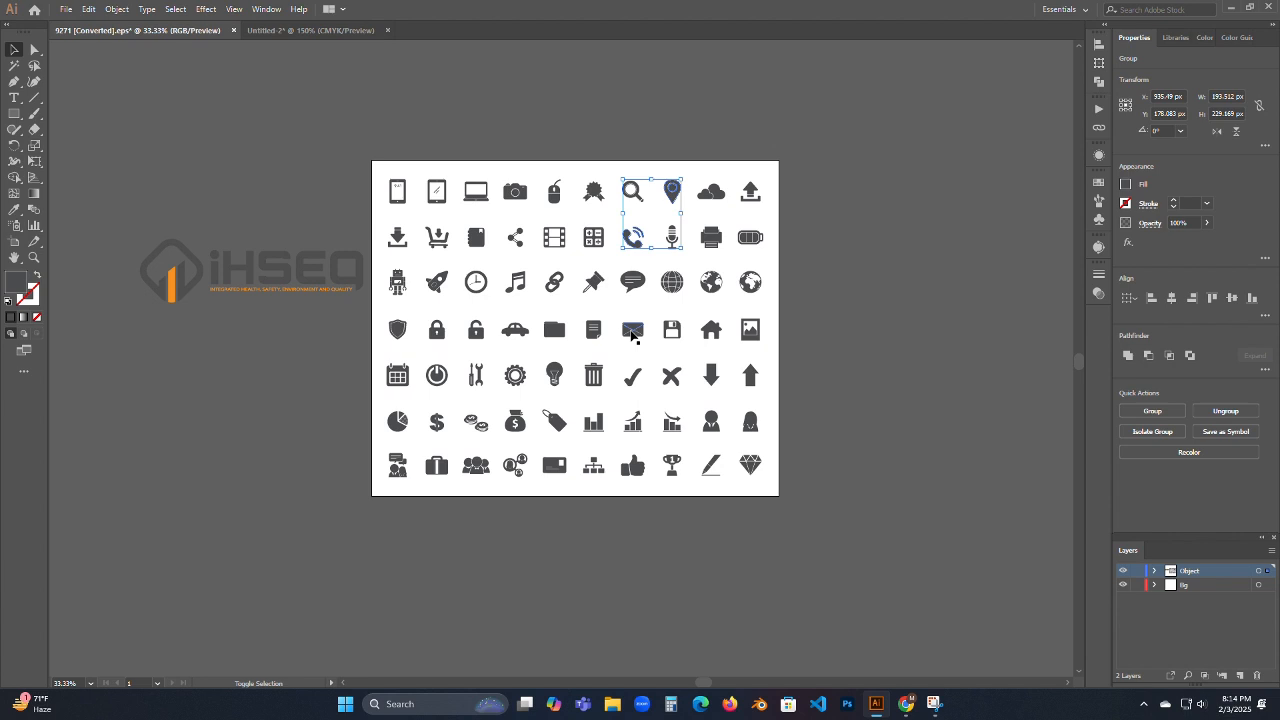
shift+click(633, 280)
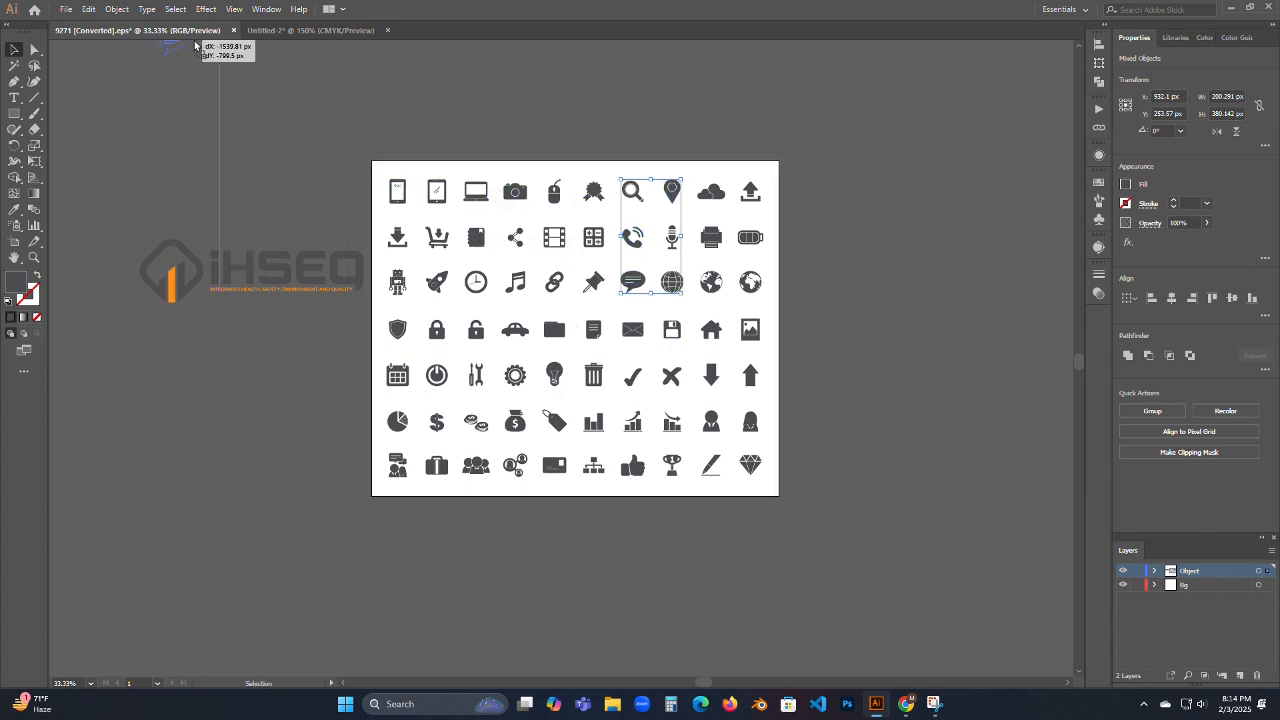
click(282, 32)
key(ctrl+v)
- Scale down the three contact icons, center them in one column and move them into the middle of the first card
drag(514, 371, 562, 515)
click(1171, 297)
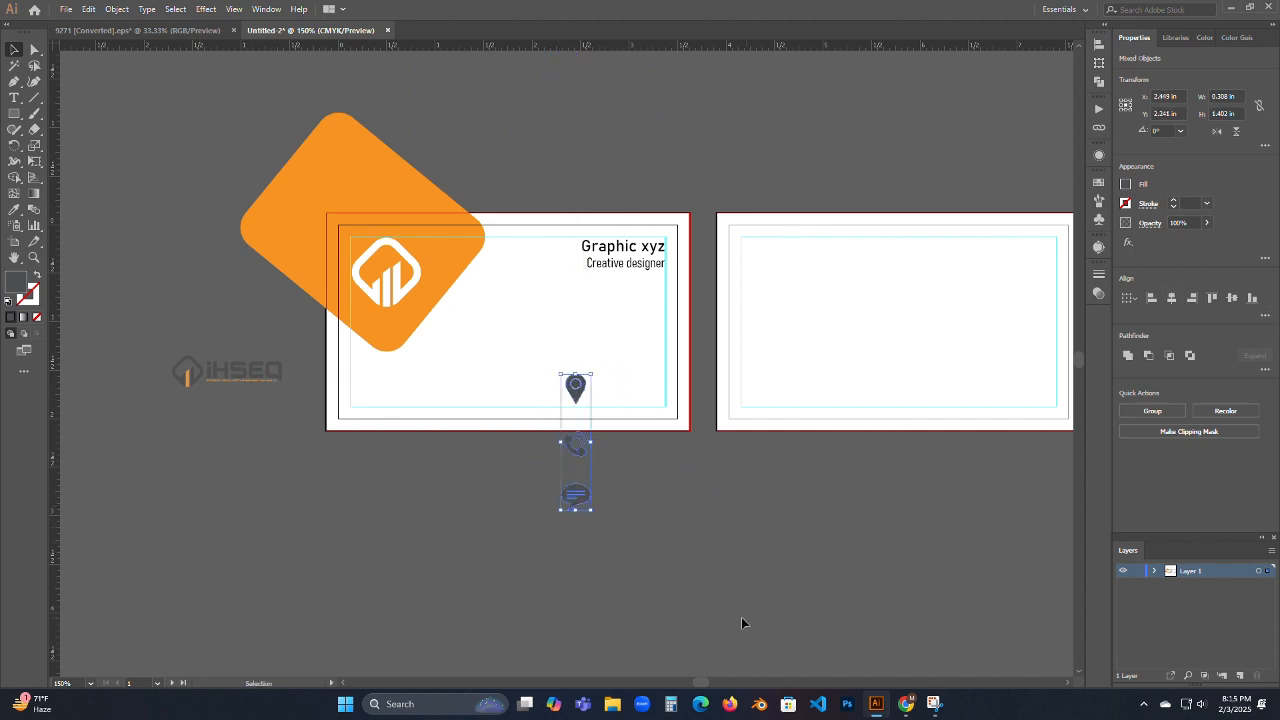
click(634, 556)
drag(555, 383, 577, 458)
click(578, 460)
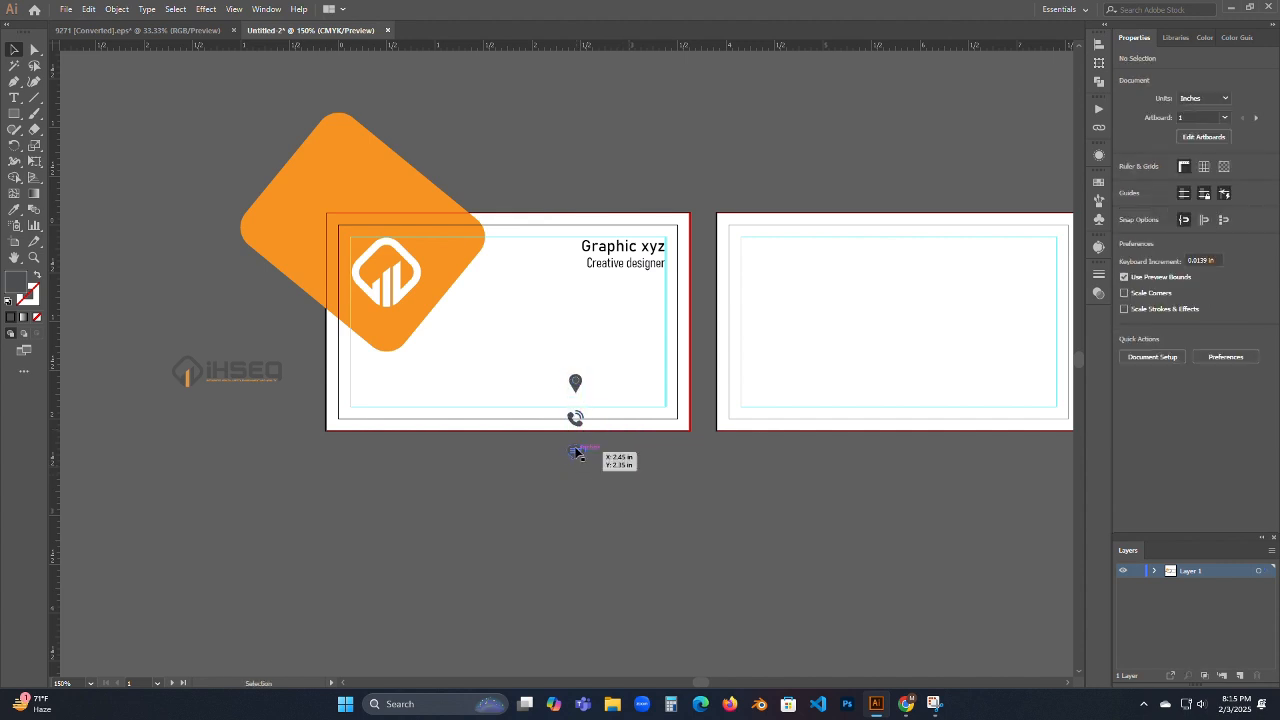
drag(555, 342, 523, 388)
click(533, 493)
- Draw a hexagon about 0.29 × 0.25 in on the first card, beside the contact icons
scroll(505, 317, up, 3)
drag(648, 343, 427, 374)
key(m)
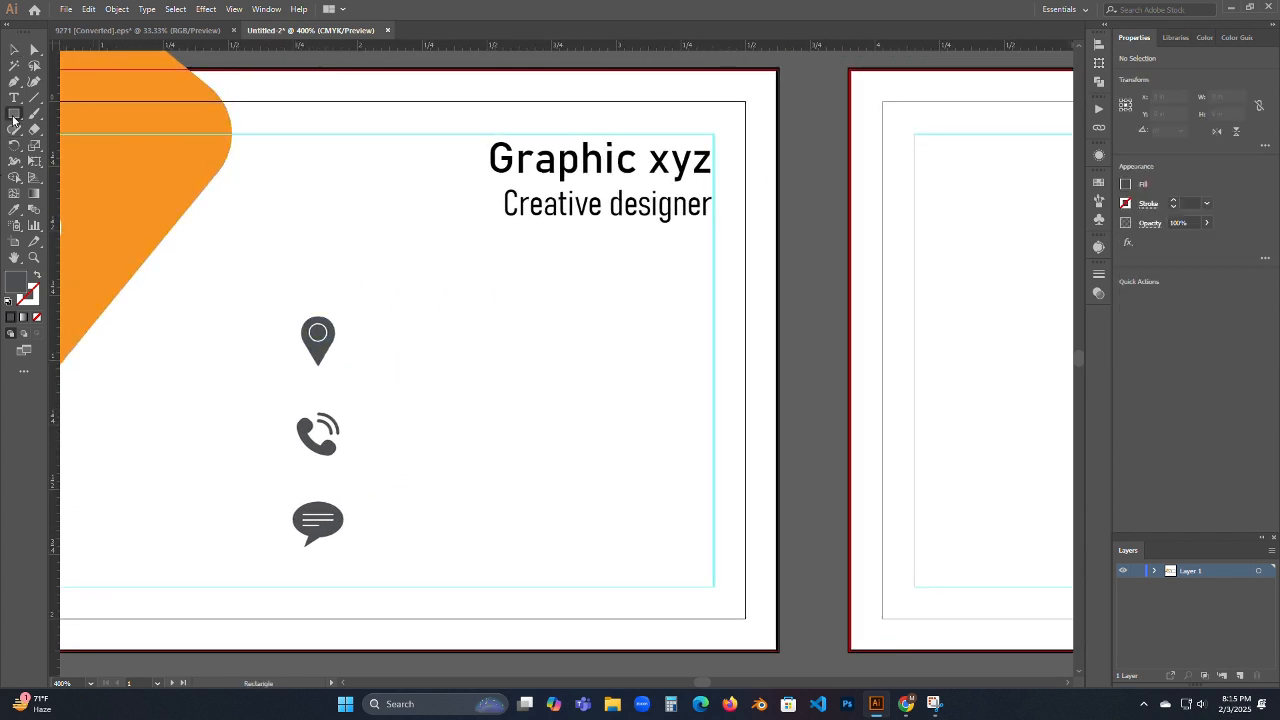
scroll(383, 230, down, 3)
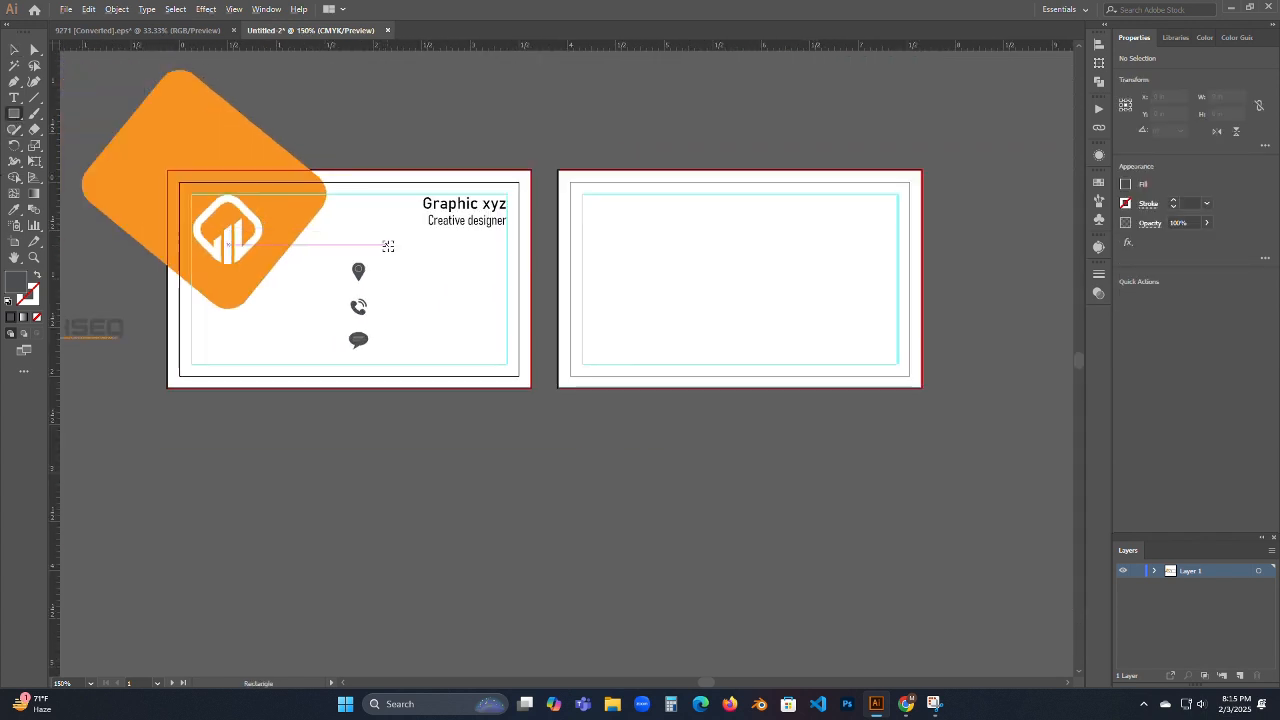
scroll(400, 259, up, 3)
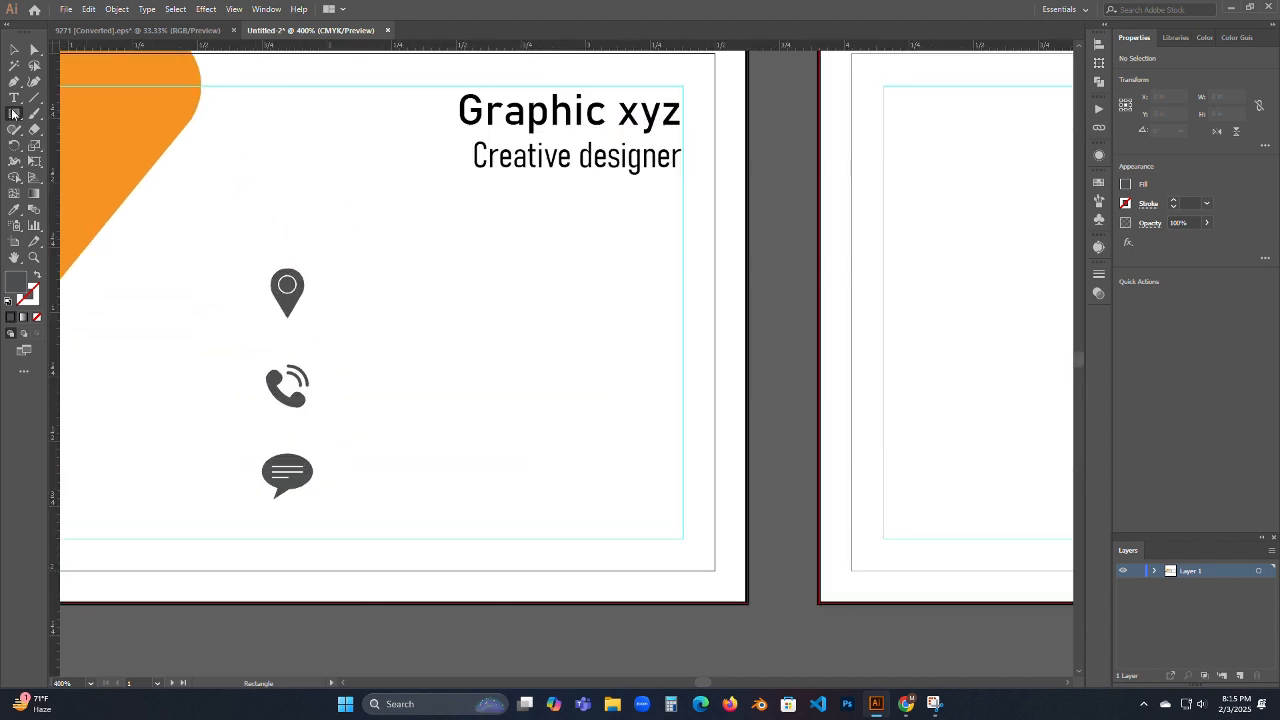
drag(13, 113, 55, 160)
drag(463, 274, 473, 304)
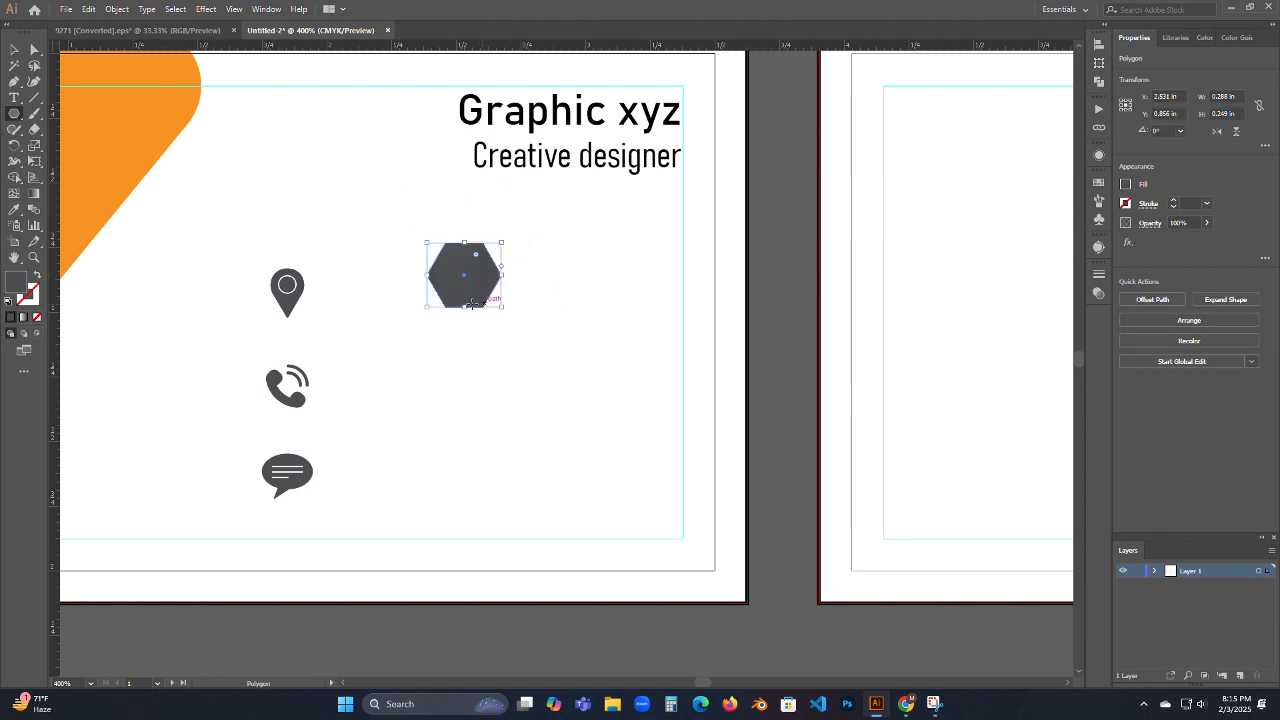
- Move the hexagon against the safe area's right guide below the job title and place two copies of it lower down
click(13, 50)
drag(391, 188, 274, 297)
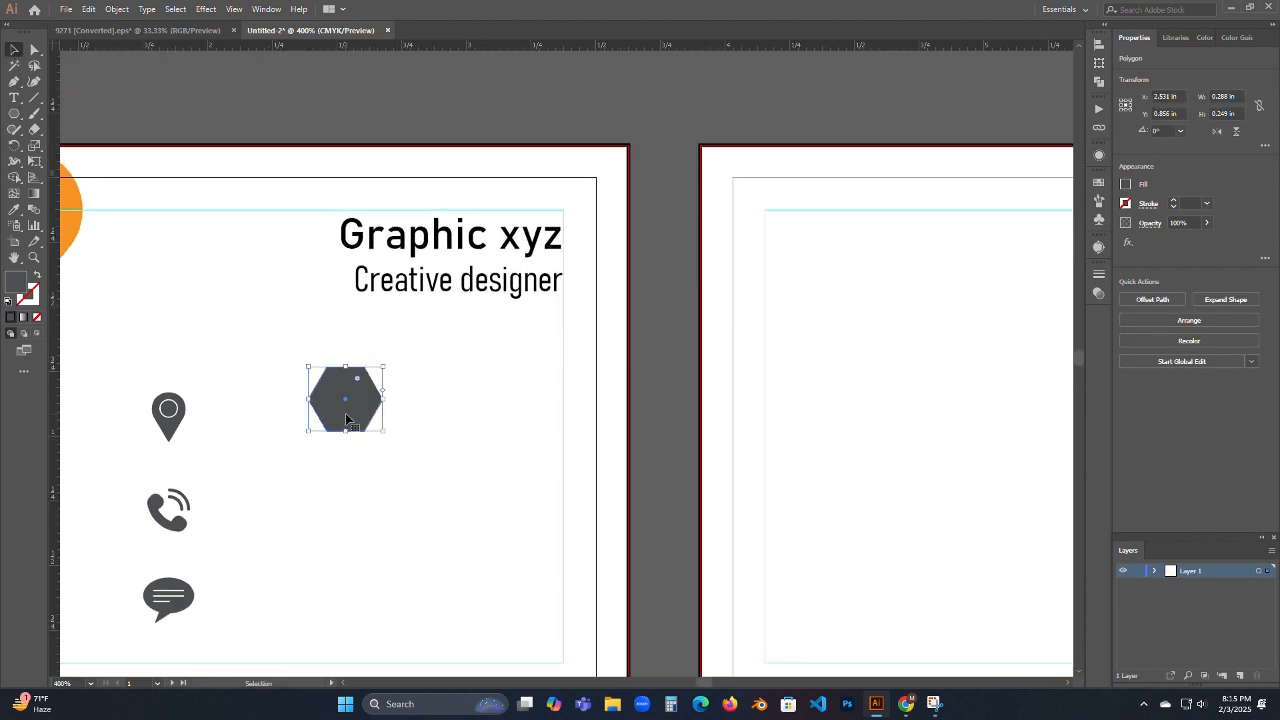
drag(350, 419, 456, 414)
drag(475, 406, 523, 422)
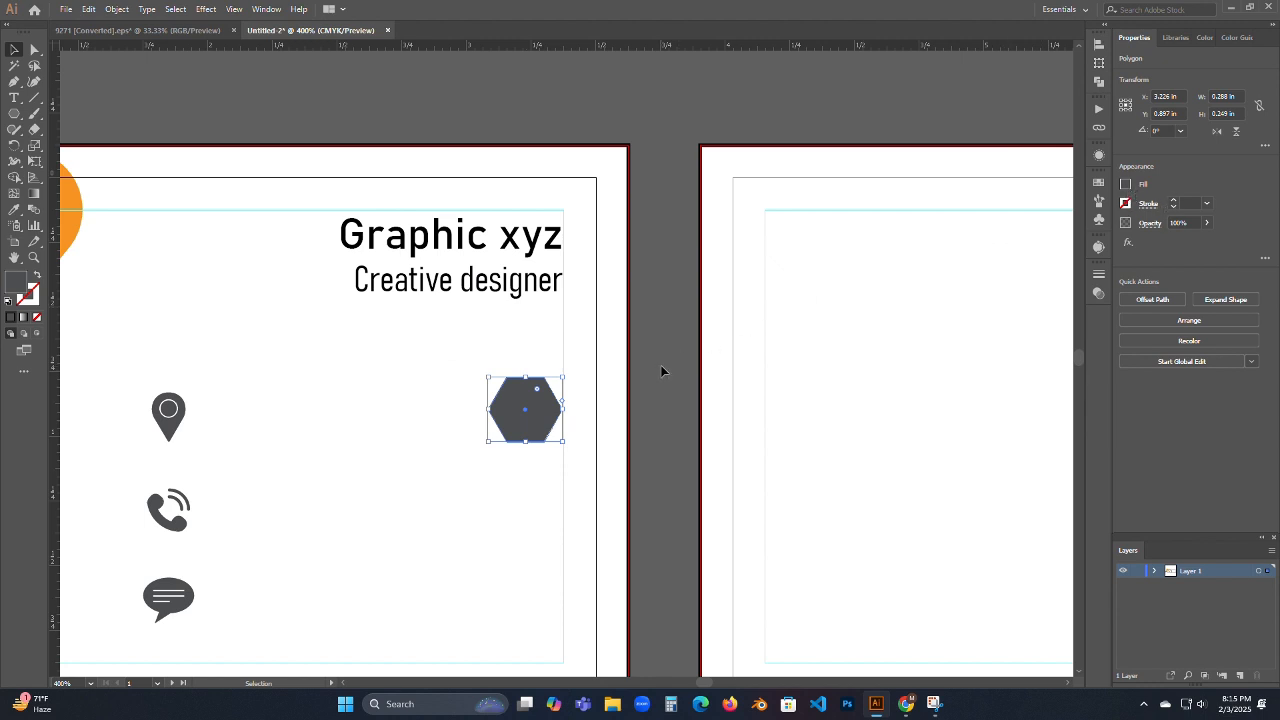
drag(660, 371, 808, 206)
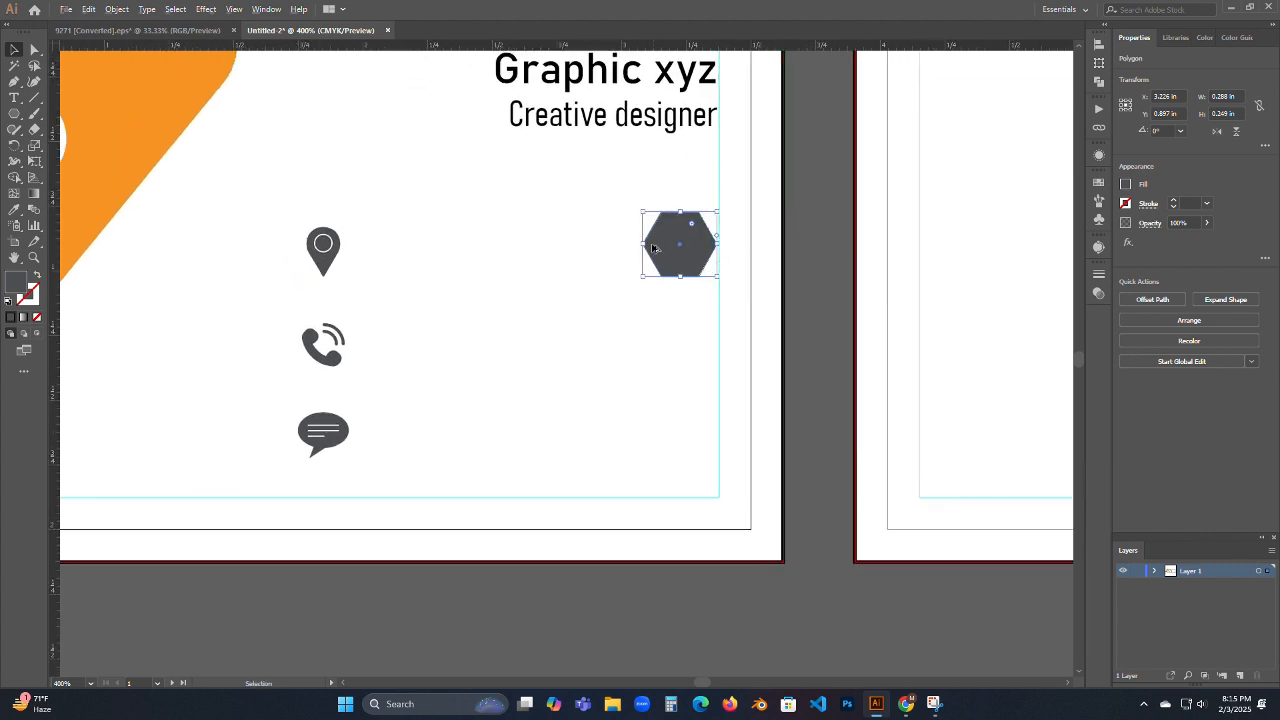
drag(652, 247, 535, 332)
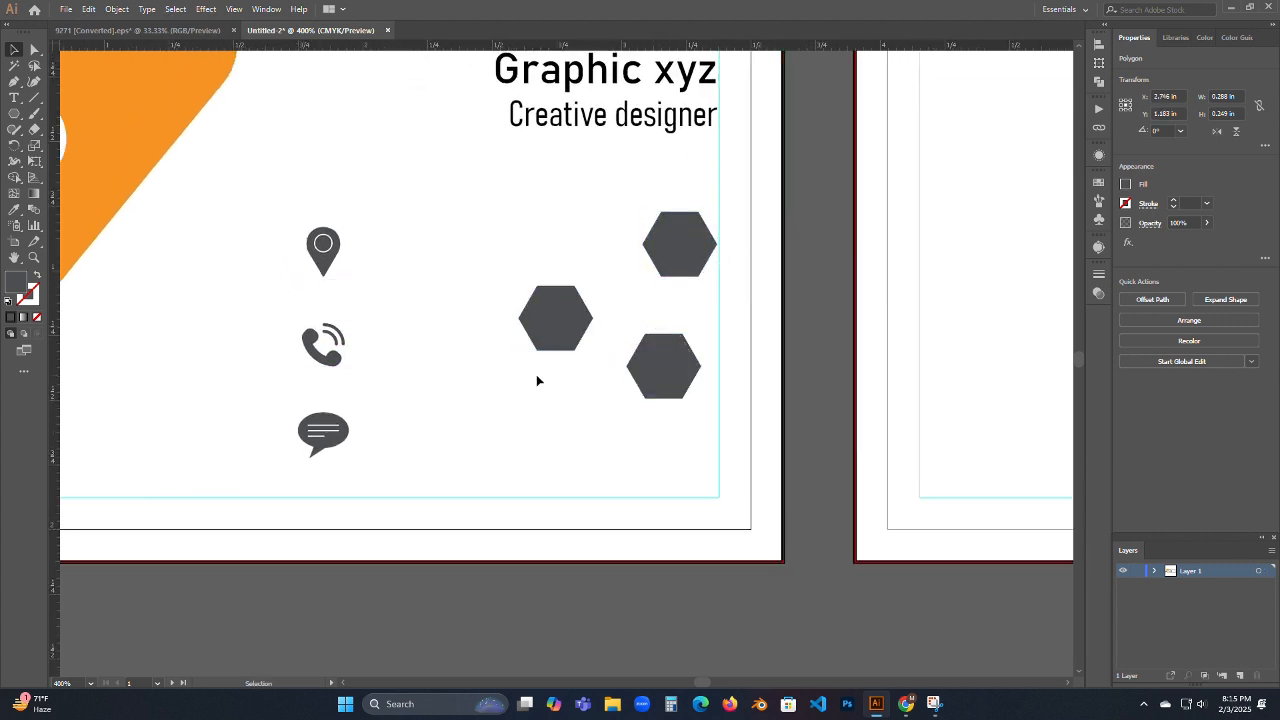
click(537, 380)
- Recolor the pin, phone and speech bubble icons with the orange sampled from the large rounded shape
drag(256, 206, 384, 522)
key(i)
click(108, 157)
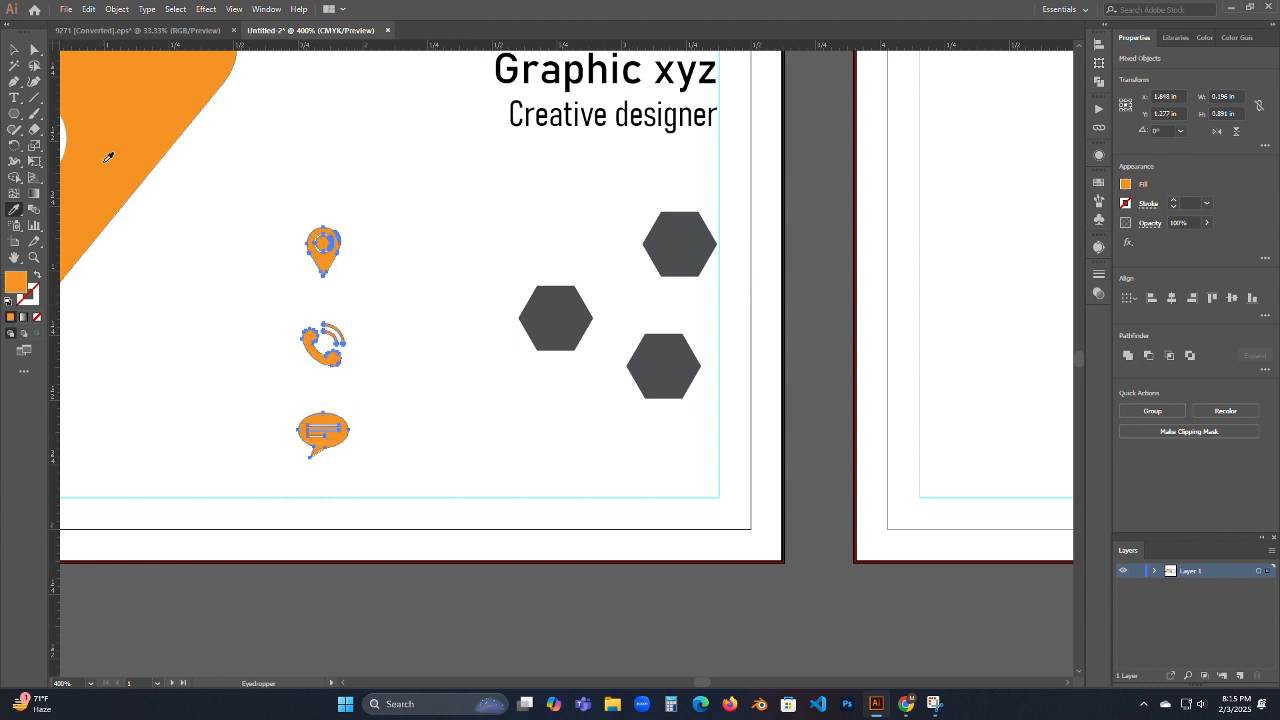
key(v)
click(260, 204)
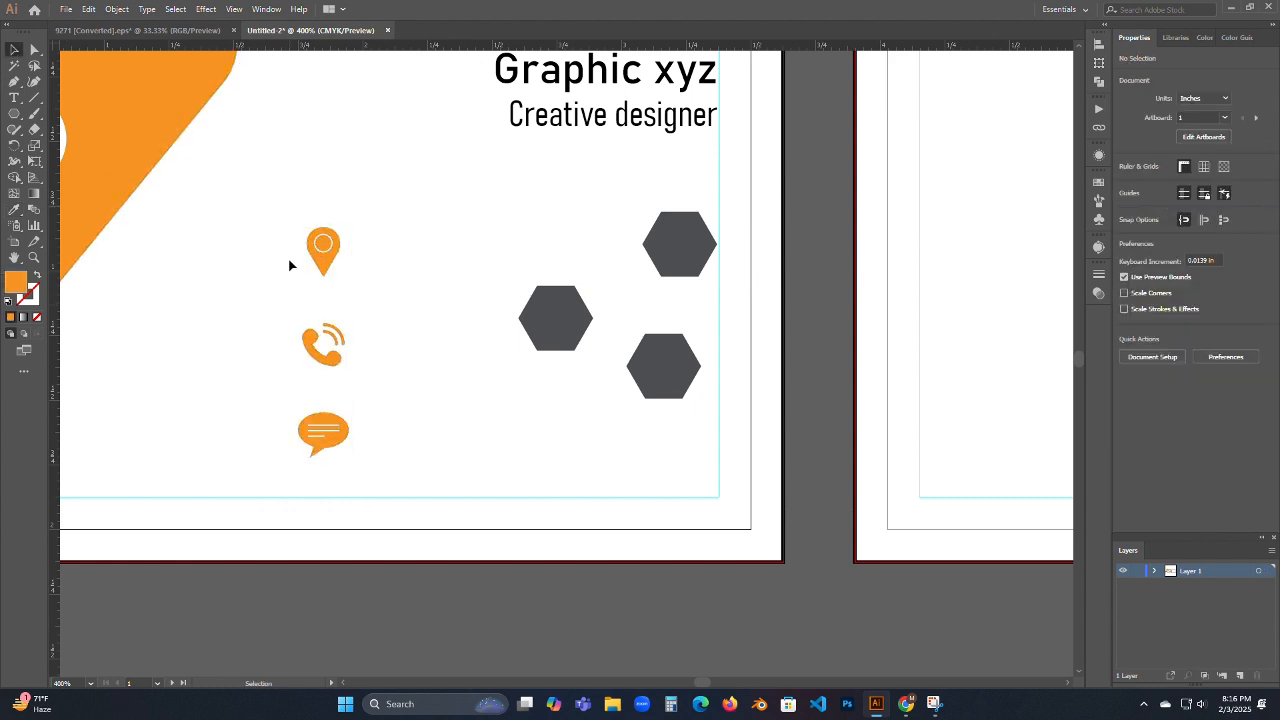
- Place the location pin on the uppermost hexagon and send that hexagon behind it
drag(318, 250, 680, 244)
drag(605, 215, 729, 273)
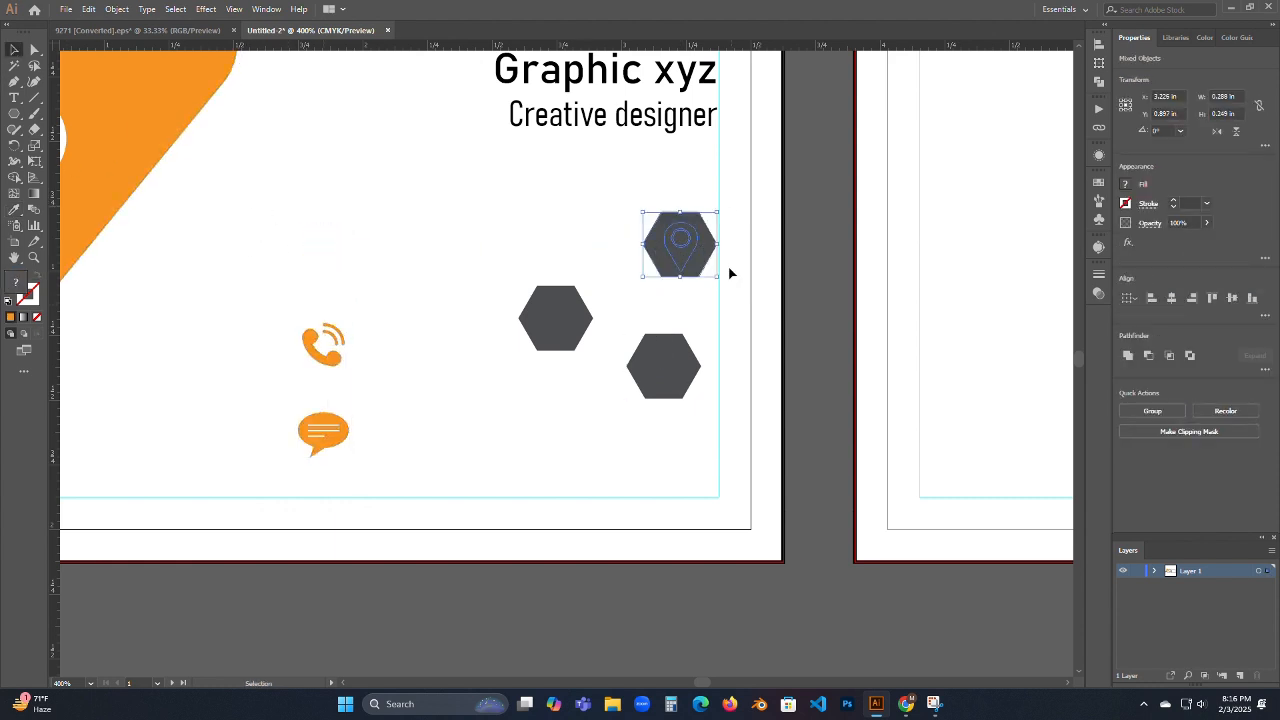
click(729, 268)
click(701, 262)
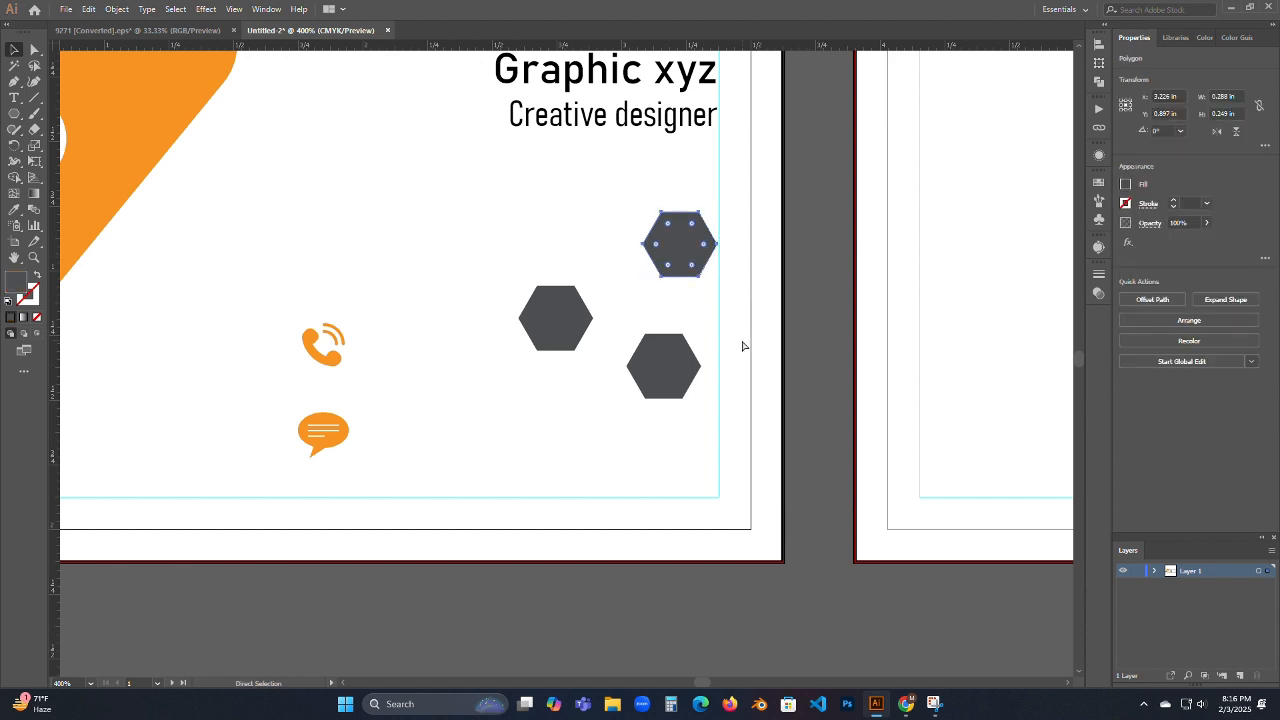
key(ctrl+shift+bracketleft)
click(812, 276)
- Place the phone icon on the left hexagon and the speech bubble on the lowest hexagon
drag(326, 344, 560, 344)
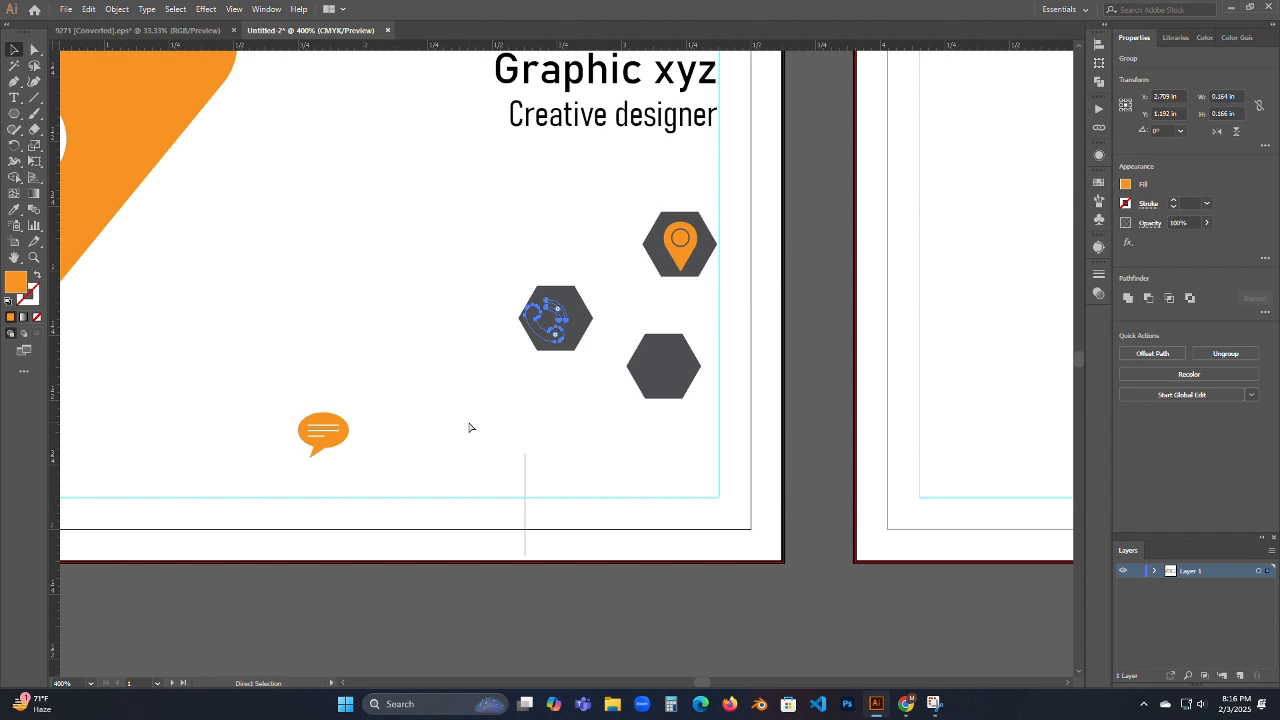
click(389, 428)
drag(323, 432, 663, 367)
click(740, 462)
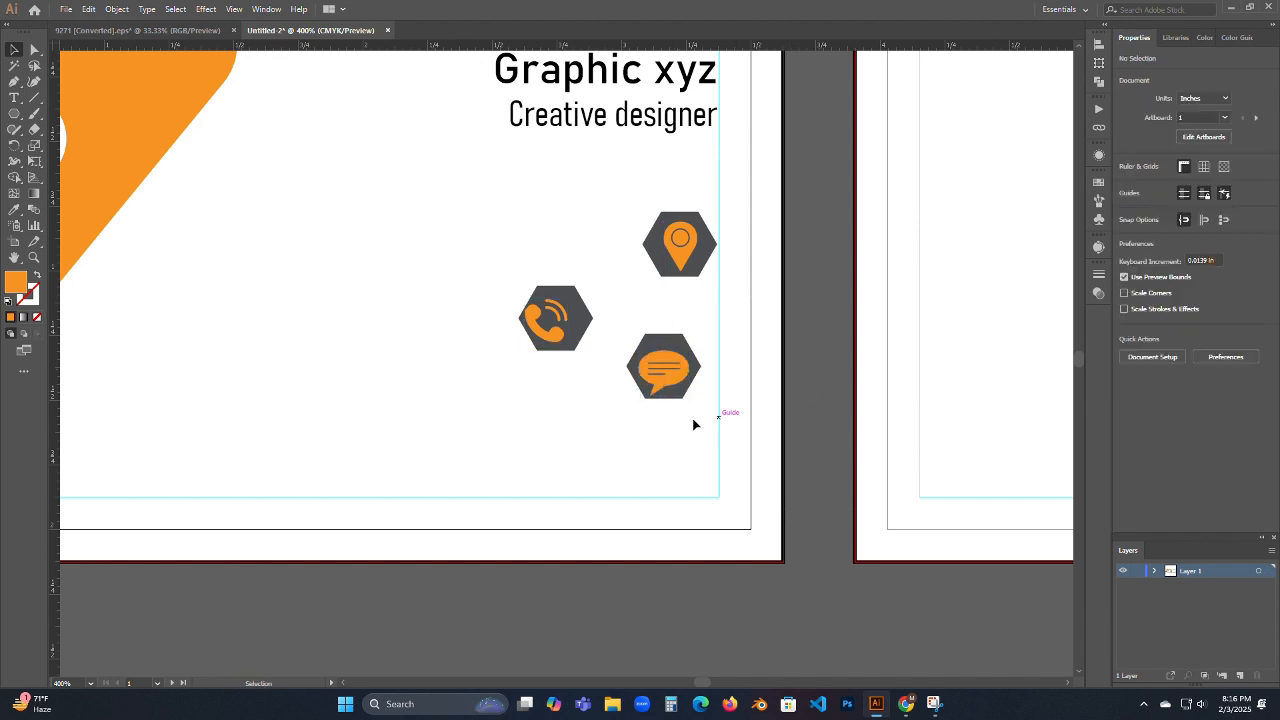
- Center the speech bubble icon and its hexagon vertically on each other
drag(626, 307, 758, 412)
click(1231, 298)
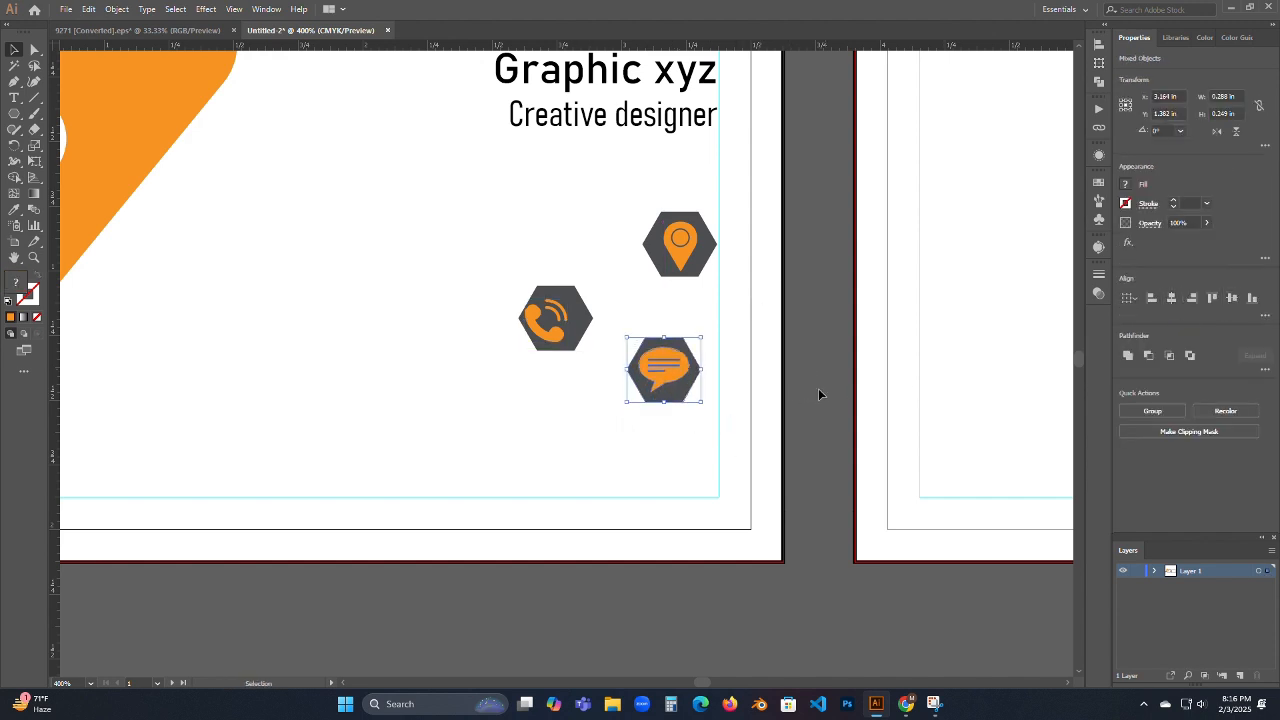
click(714, 411)
click(661, 362)
click(752, 409)
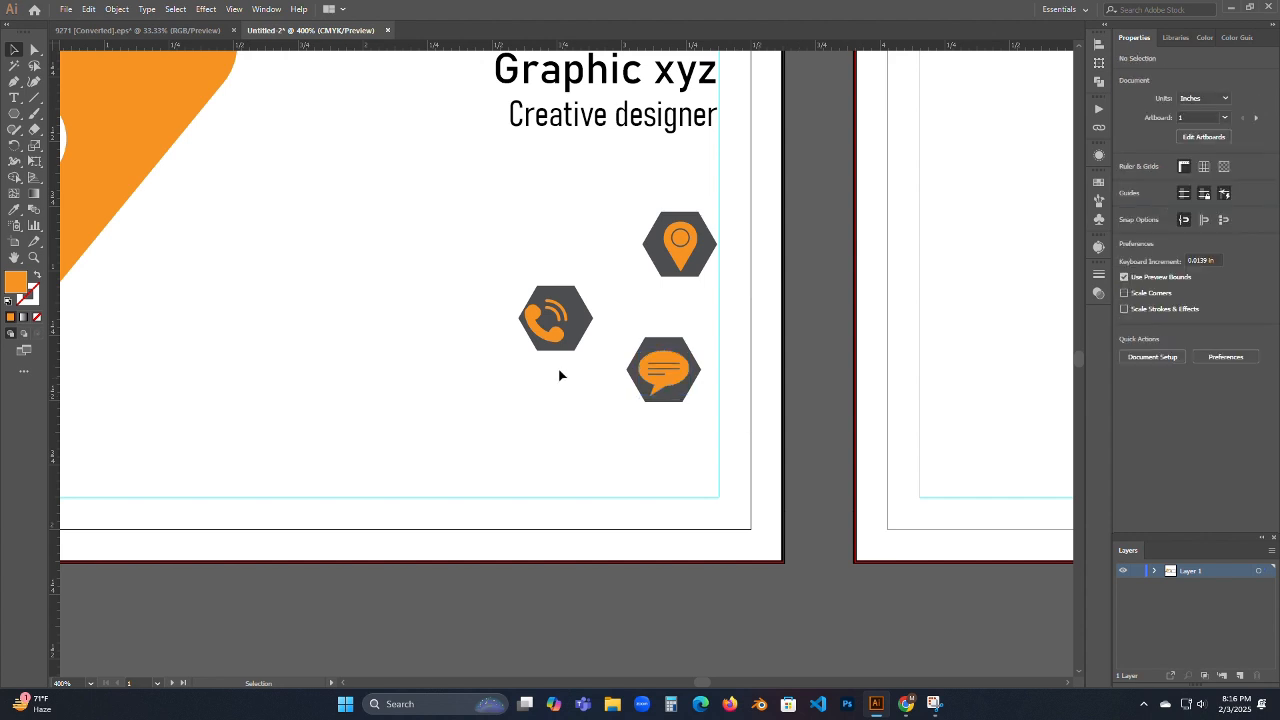
- Center the phone icon and its hexagon on each other horizontally and vertically
drag(490, 230, 592, 374)
click(1165, 299)
click(1232, 298)
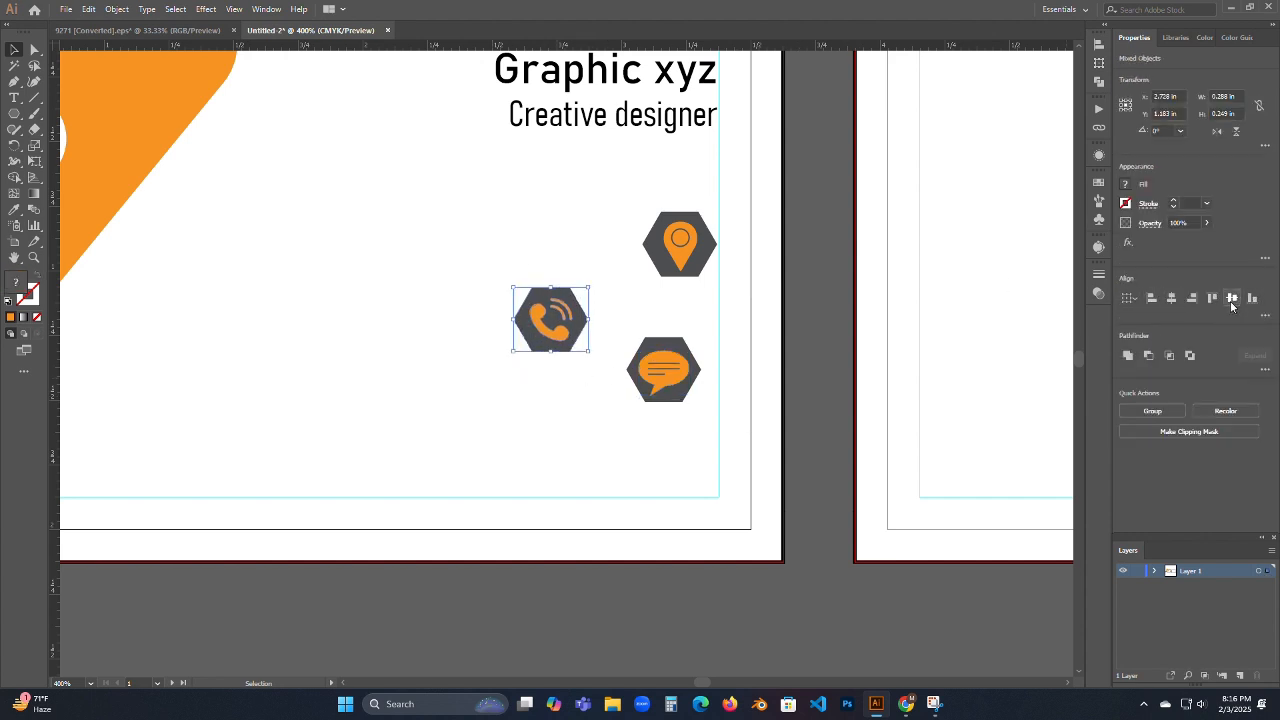
click(831, 291)
- Center the location pin and its hexagon on each other vertically and horizontally
drag(627, 205, 728, 310)
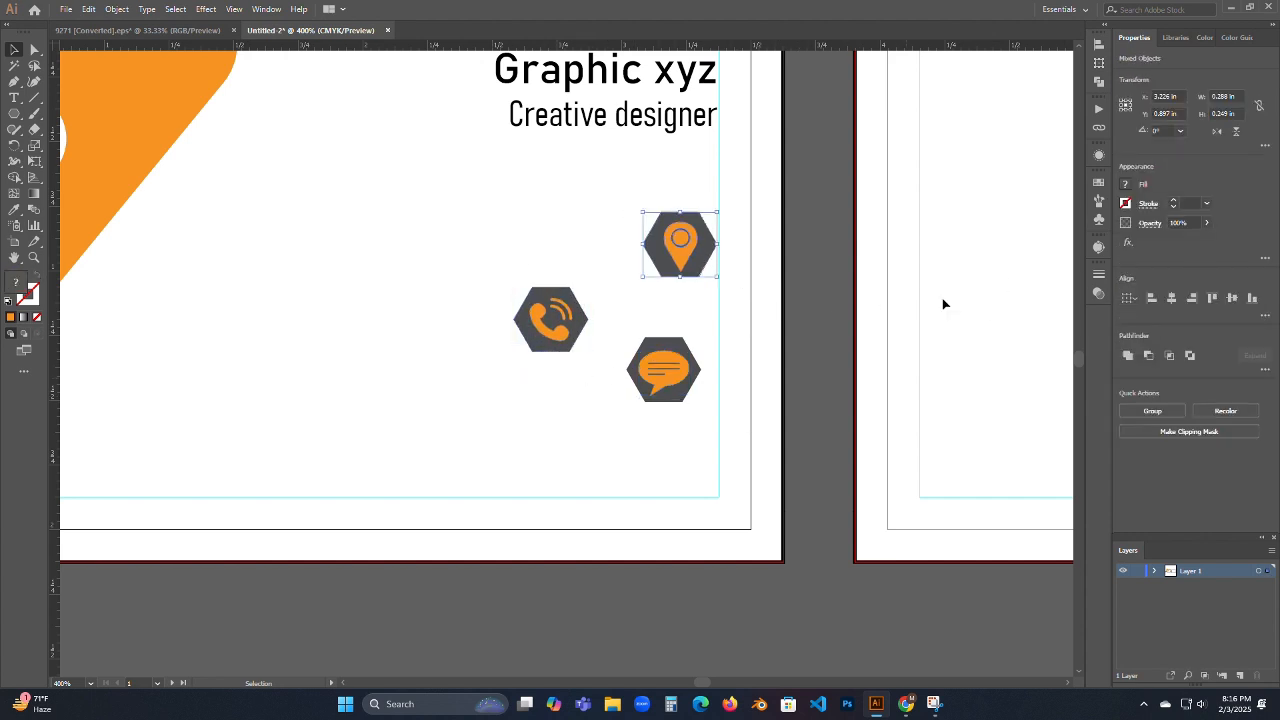
click(1231, 298)
click(1173, 301)
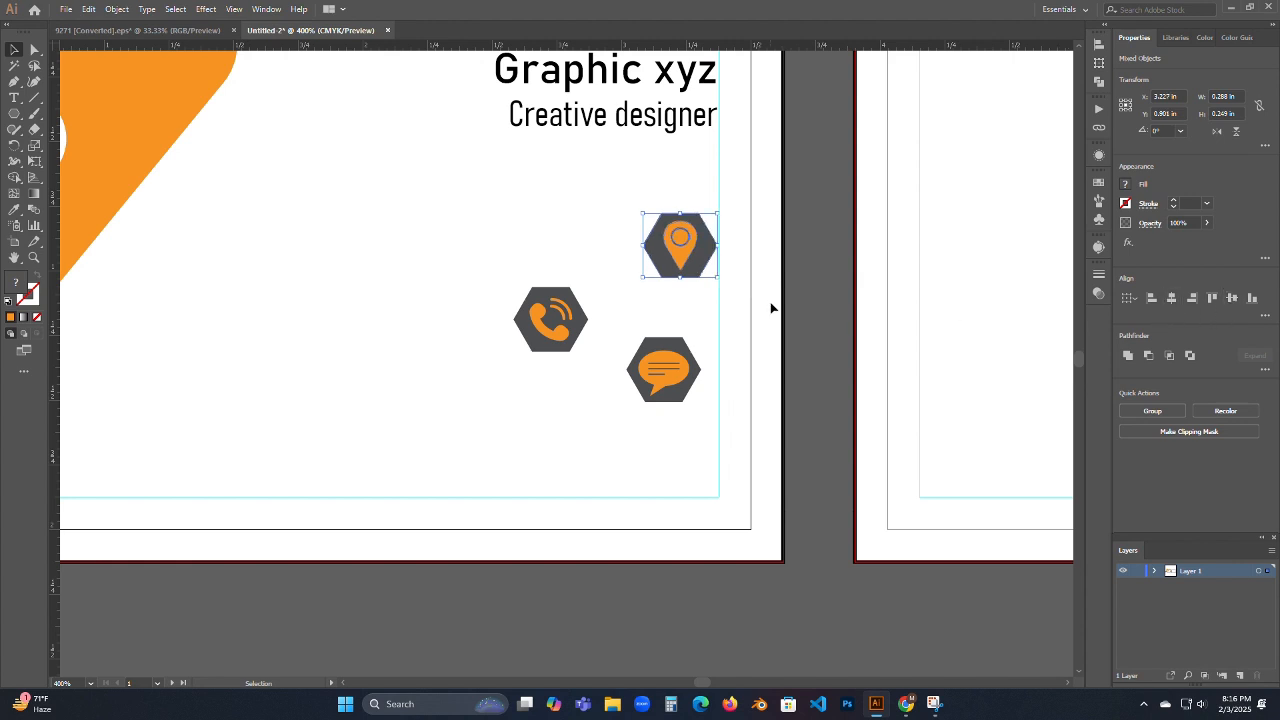
- Round the corners of the three hexagons behind the speech bubble, phone and location pin icons
click(660, 409)
click(677, 398)
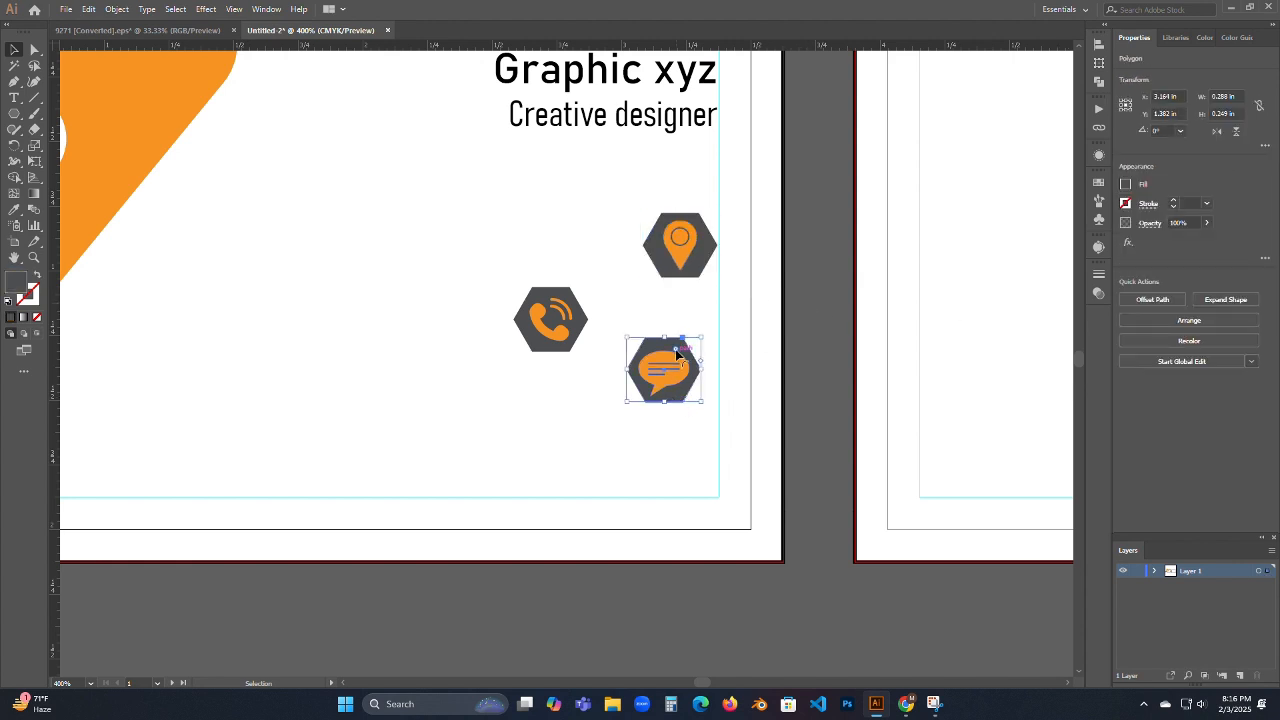
click(694, 435)
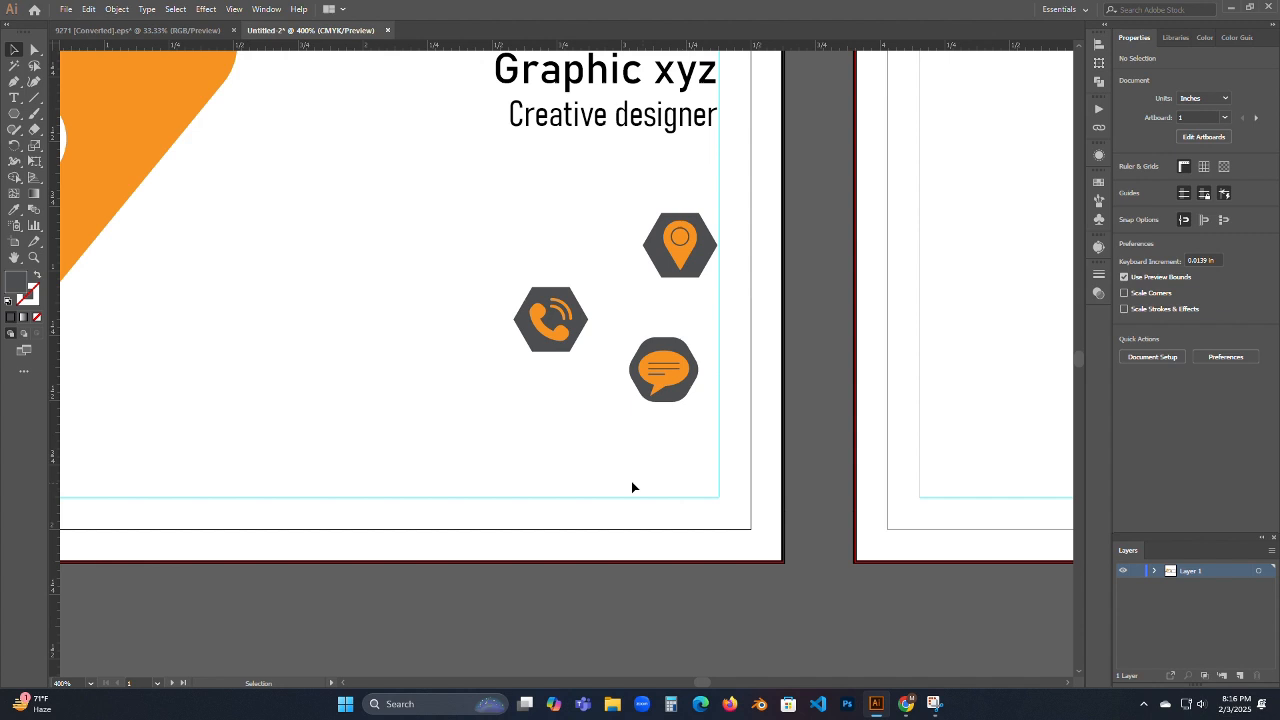
click(550, 345)
click(576, 369)
click(686, 238)
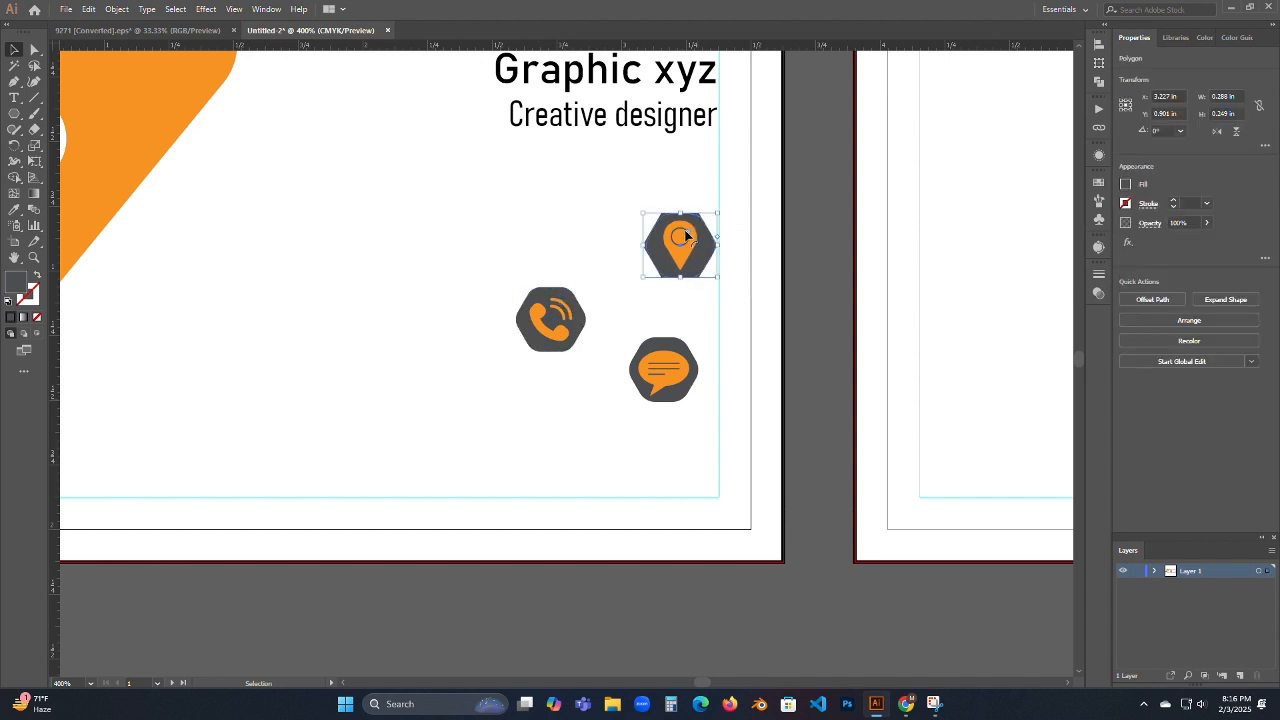
click(818, 236)
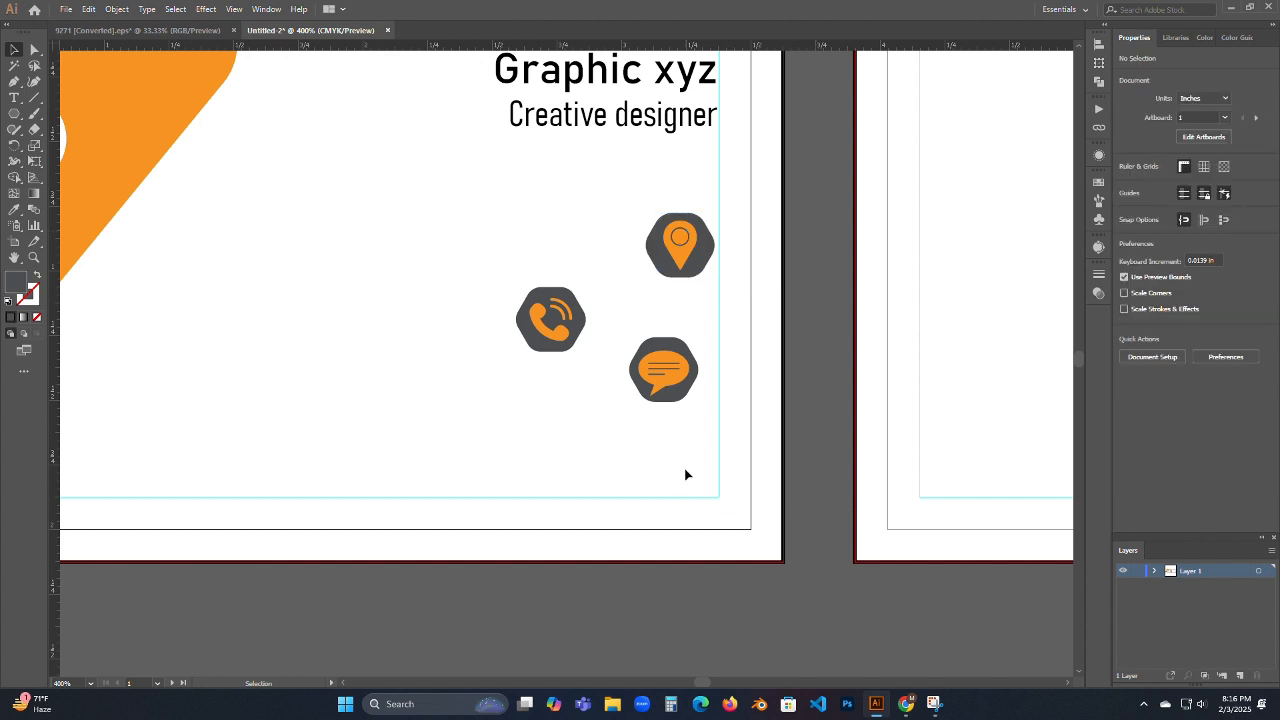
- Rotate the phone, speech bubble and location pin hexagons by 90° so they stand on a corner, keeping the icons upright
scroll(520, 406, down, 4)
scroll(518, 407, up, 5)
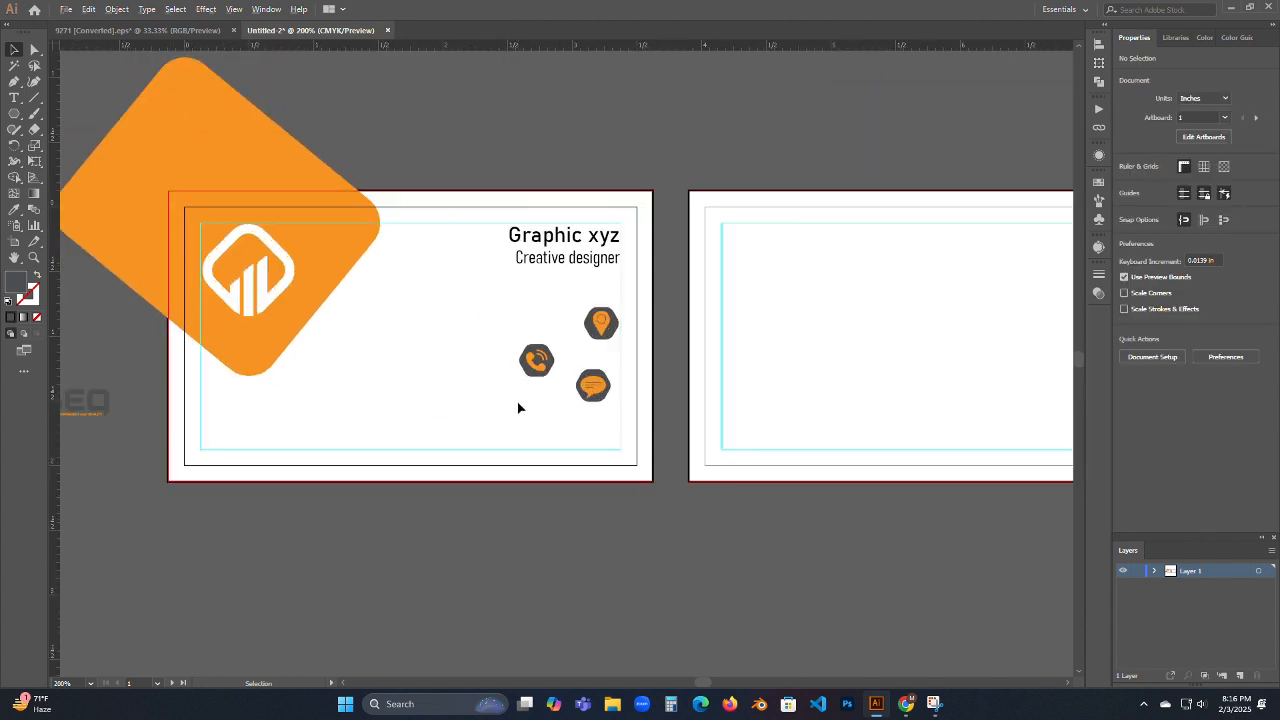
drag(574, 363, 641, 467)
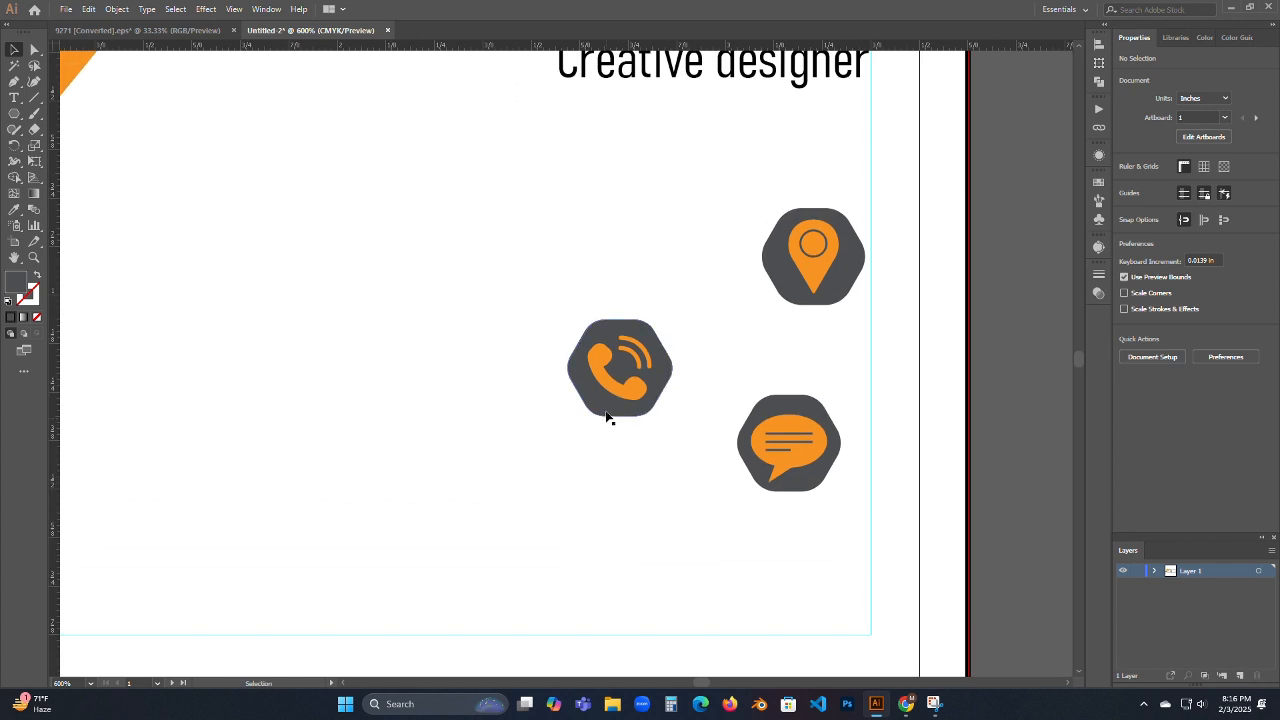
click(606, 409)
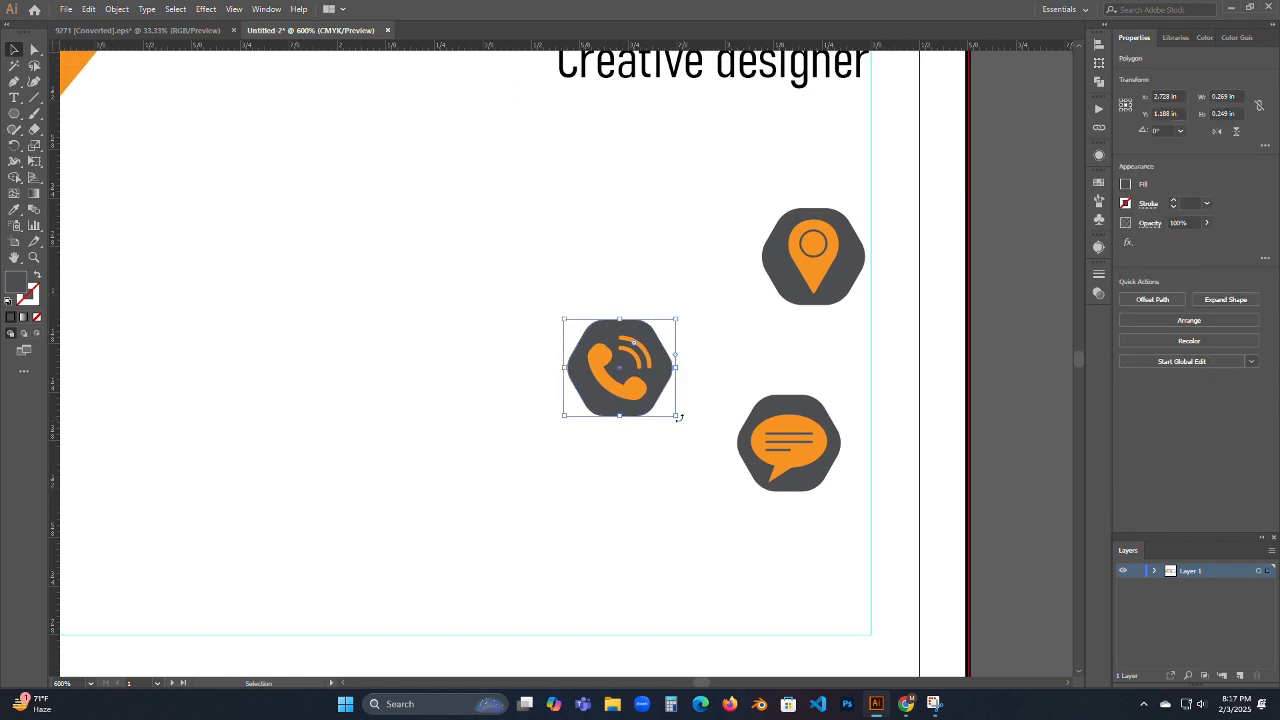
drag(676, 423, 684, 302)
click(722, 353)
click(774, 410)
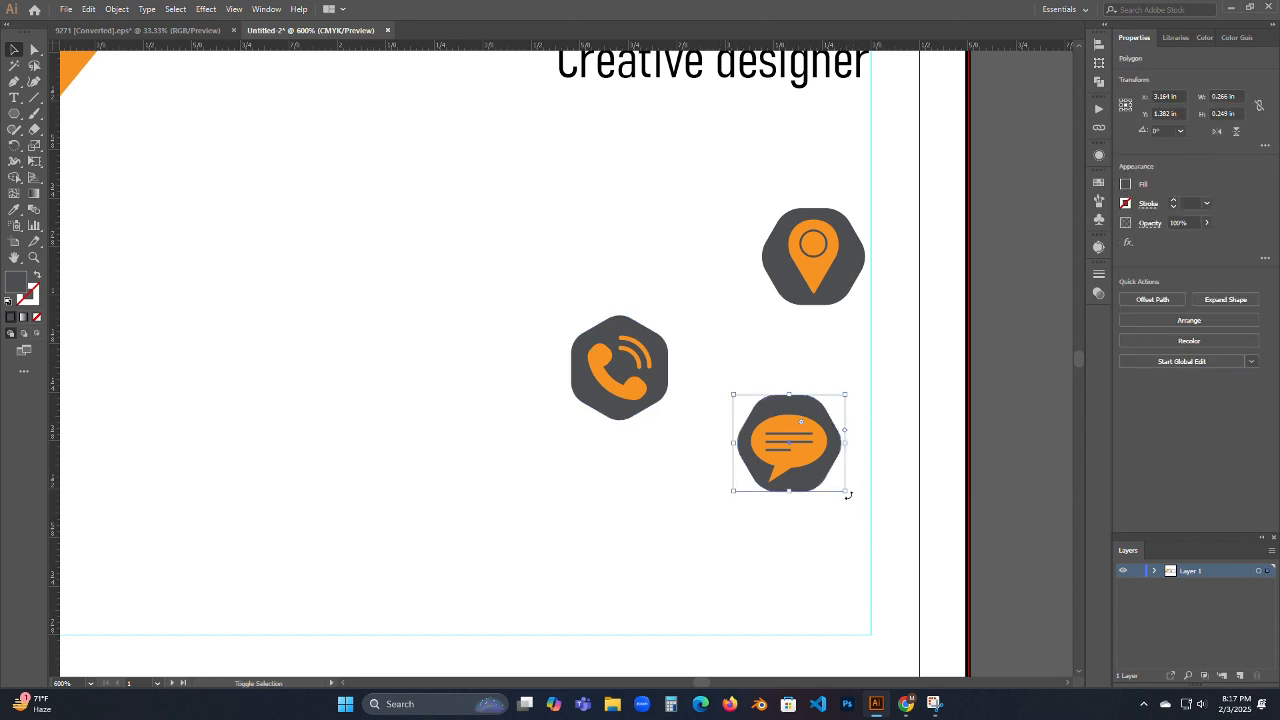
drag(847, 494, 845, 378)
click(849, 294)
drag(866, 303, 846, 174)
click(674, 249)
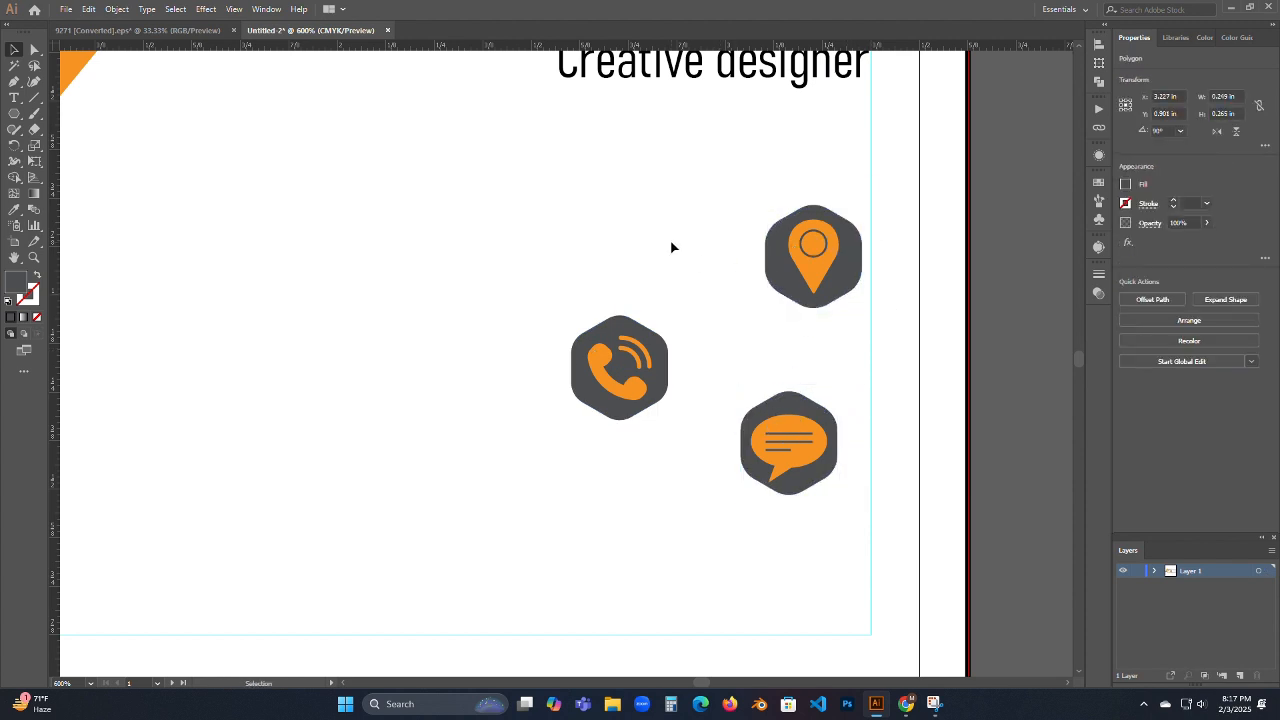
- Group each of the phone, speech bubble and location pin icons with its own hexagon
click(776, 436)
click(780, 520)
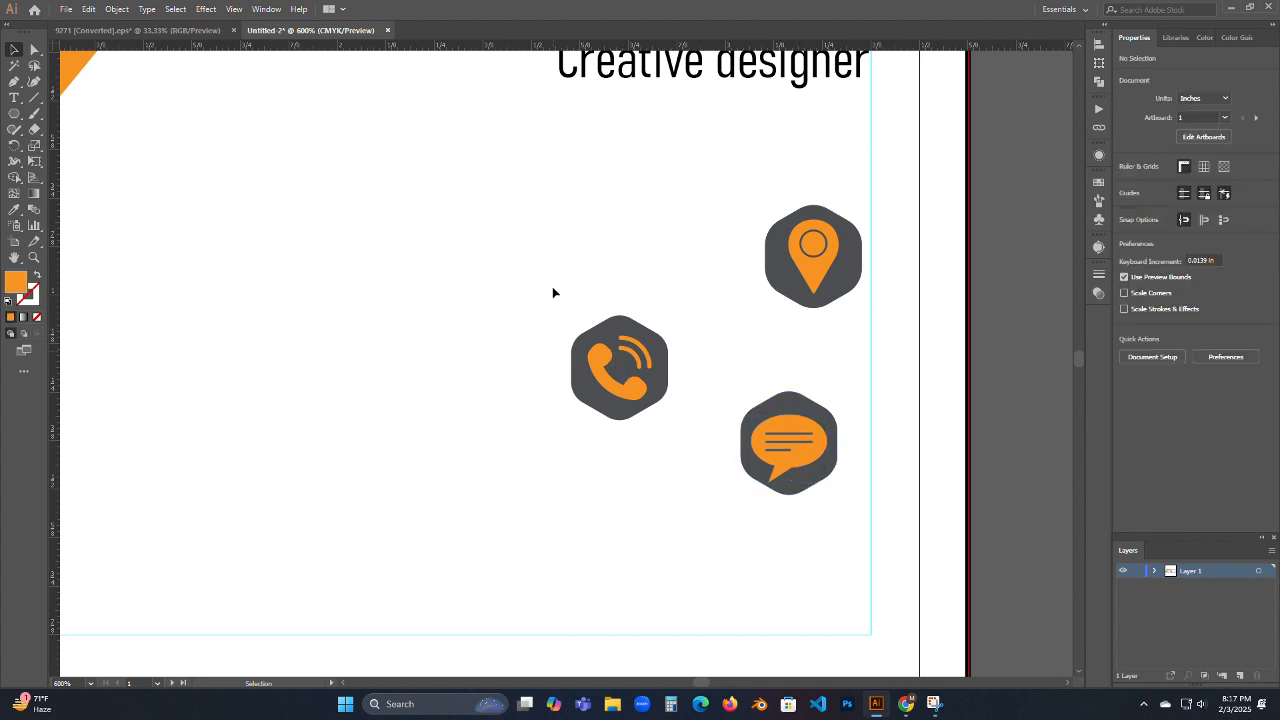
drag(552, 292, 692, 465)
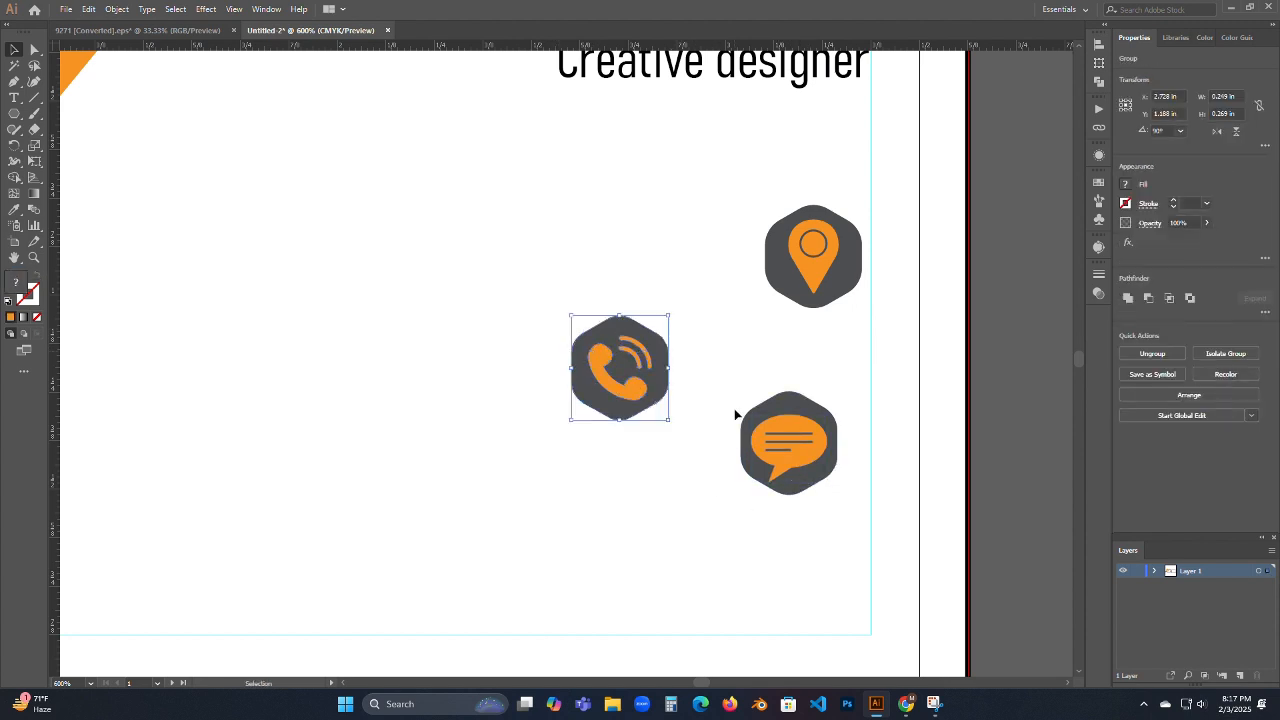
drag(733, 383, 857, 527)
key(ctrl+g)
drag(754, 190, 885, 333)
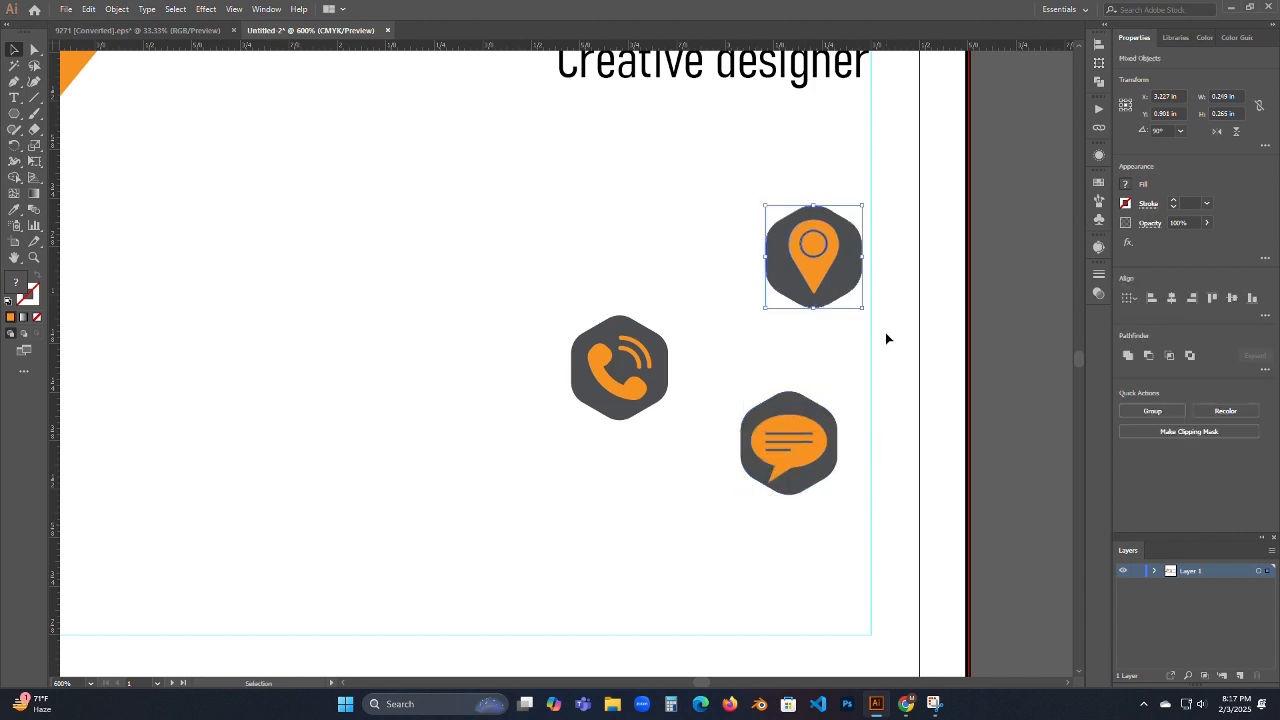
key(ctrl+g)
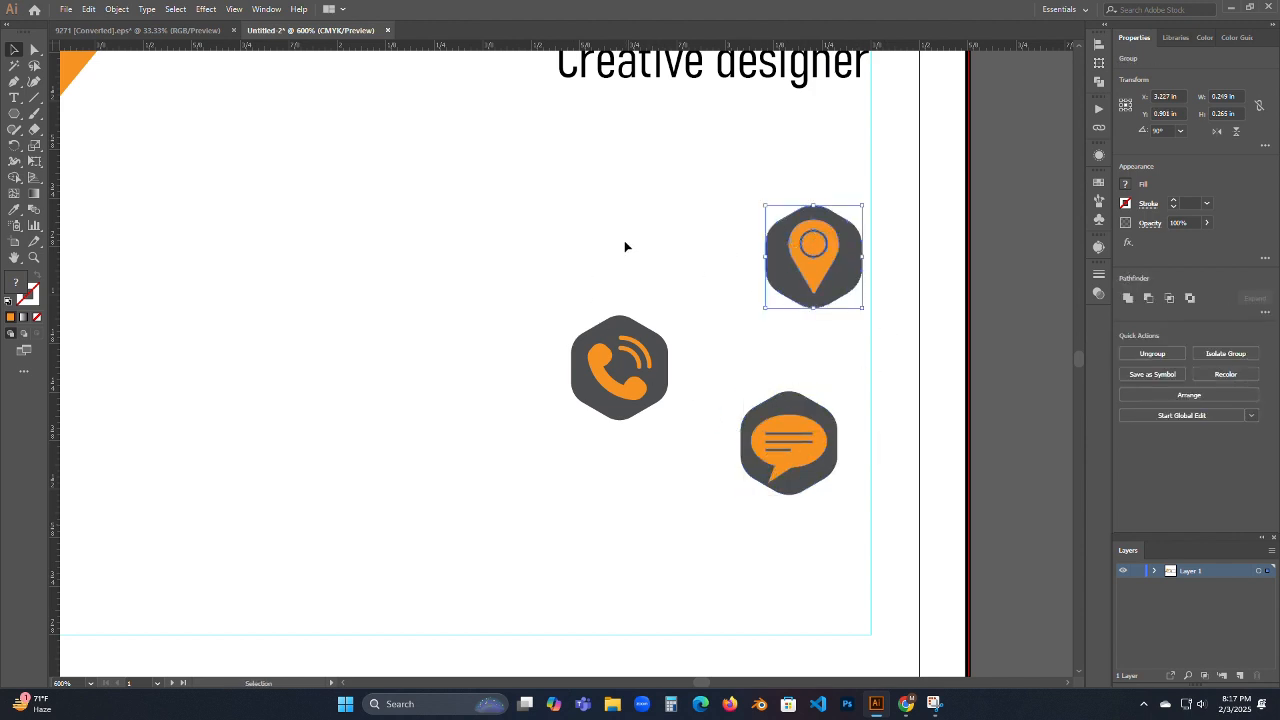
- Stack the three icon groups in a horizontally centered column and scale them down proportionally to about half size
drag(780, 430, 797, 521)
drag(777, 384, 777, 384)
drag(722, 200, 889, 619)
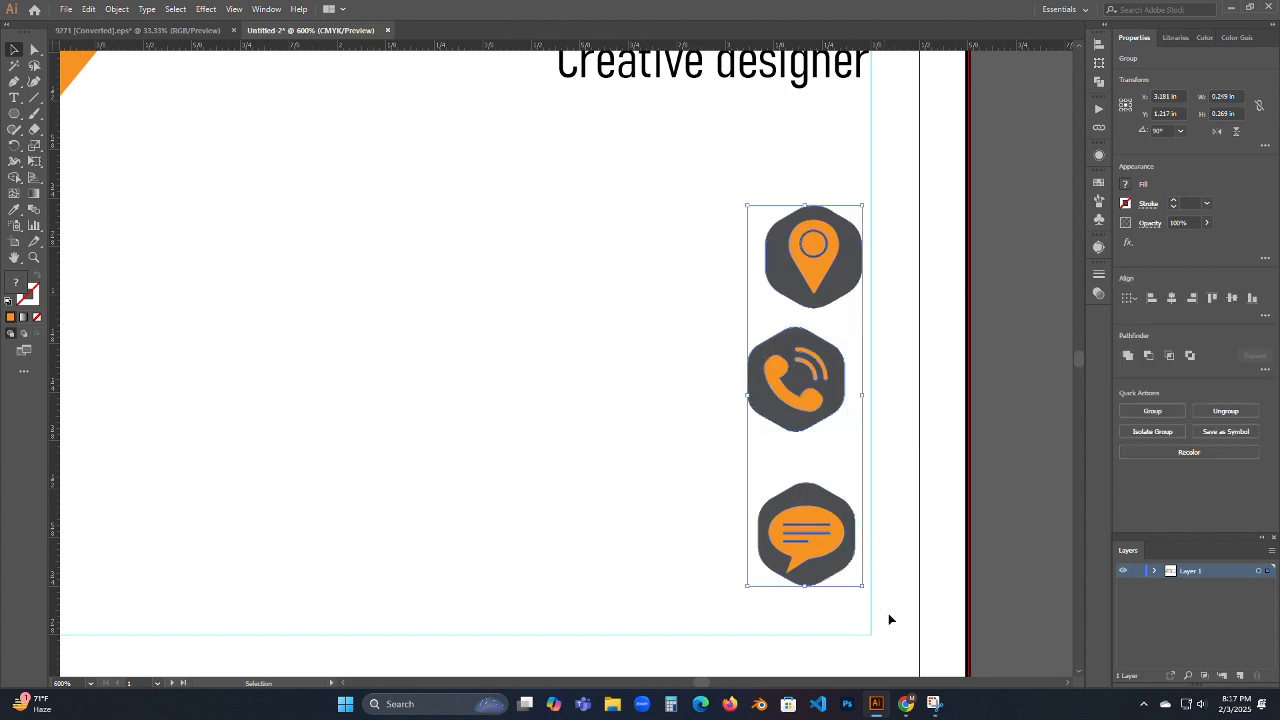
click(1171, 298)
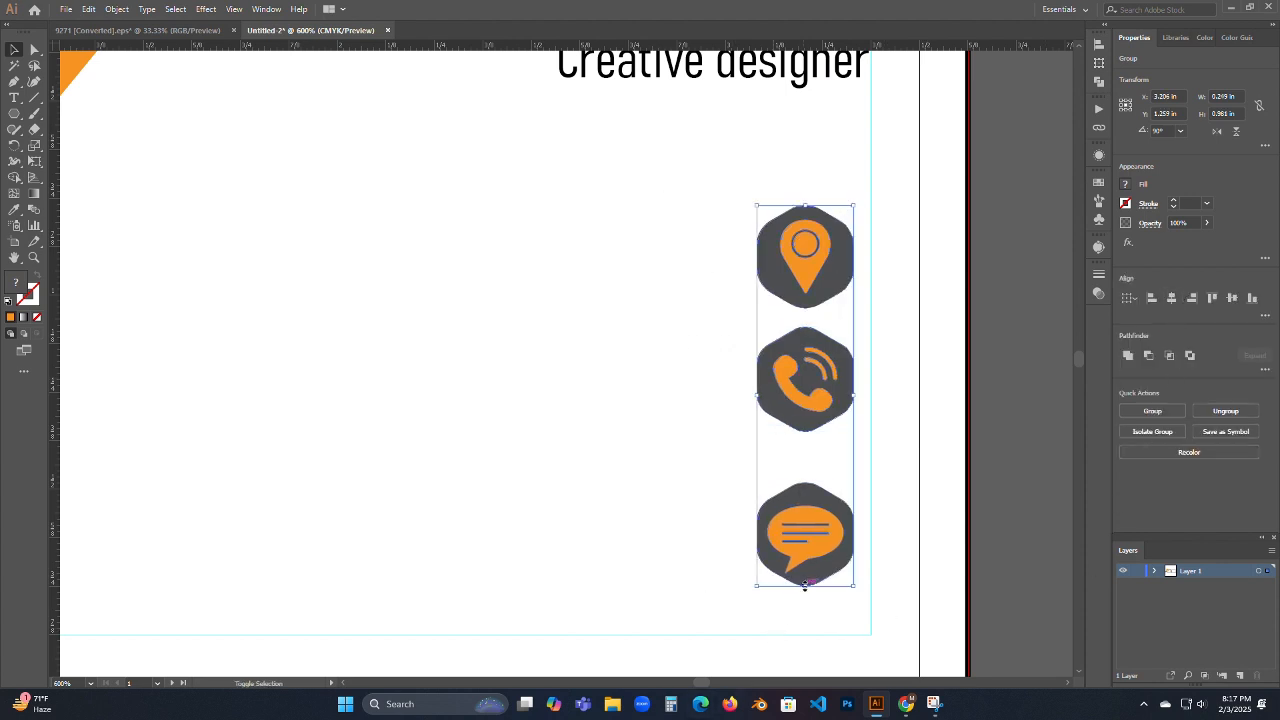
drag(805, 585, 803, 406)
click(786, 489)
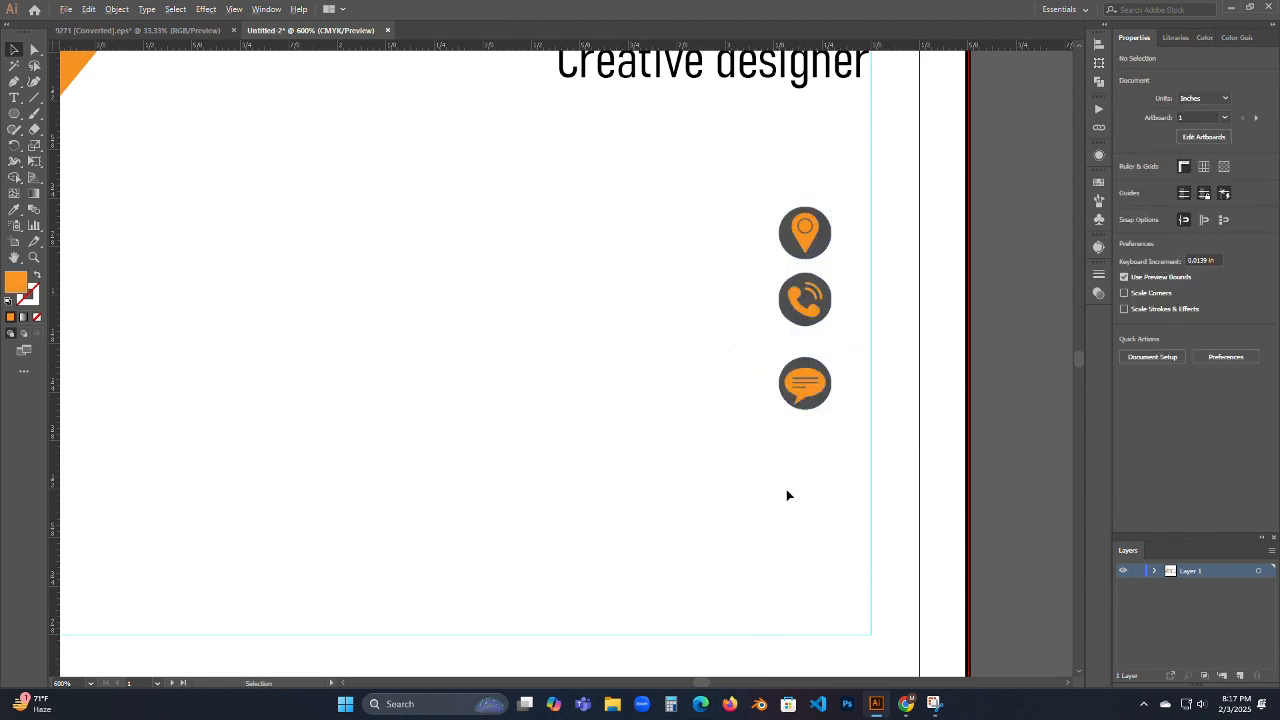
- Rearrange the icon column with the phone on top, the location pin lower down and the speech bubble directly below it
scroll(786, 489, down, 2)
scroll(790, 470, down, 1)
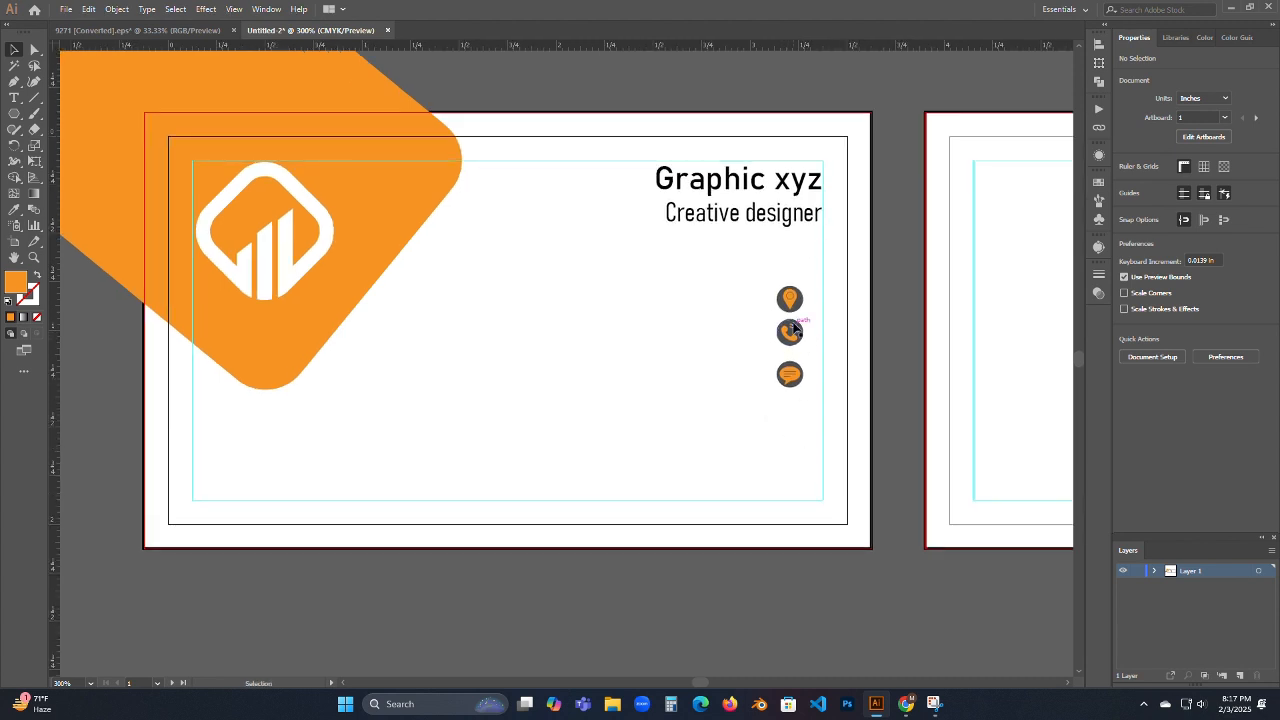
drag(792, 377, 795, 424)
drag(787, 334, 775, 285)
click(780, 373)
drag(792, 310, 802, 390)
click(795, 340)
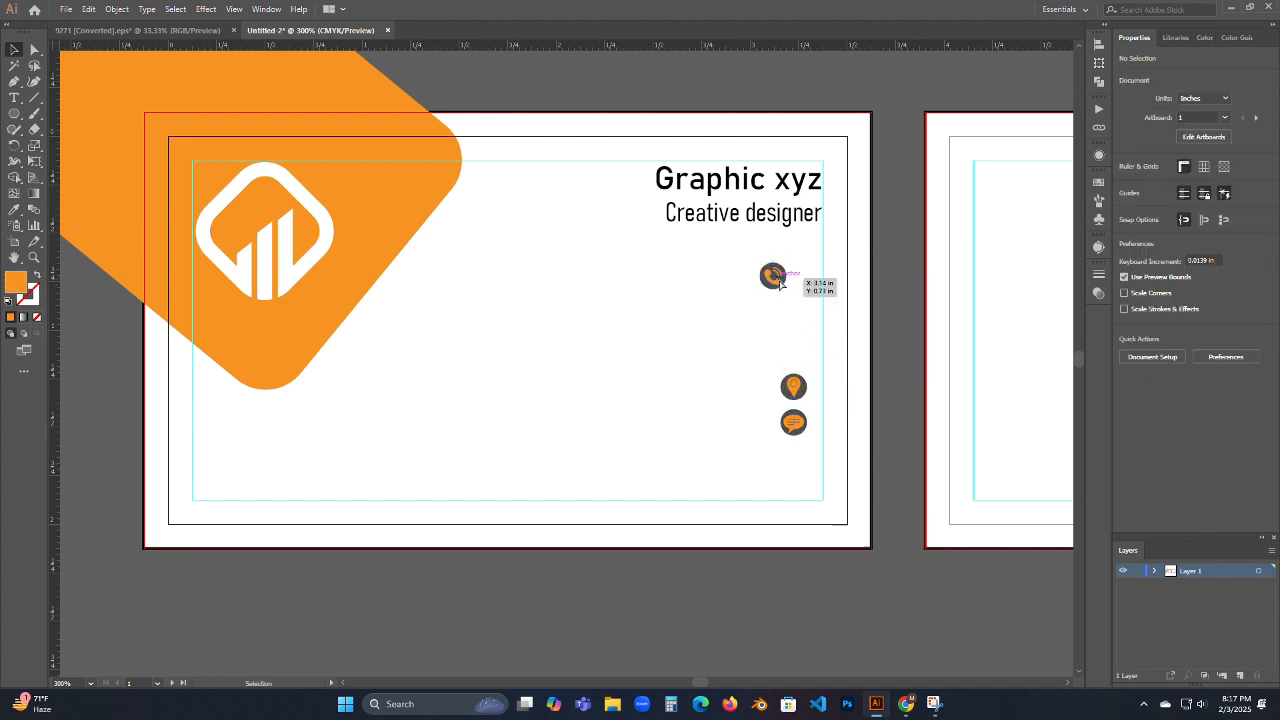
drag(776, 277, 800, 312)
click(743, 340)
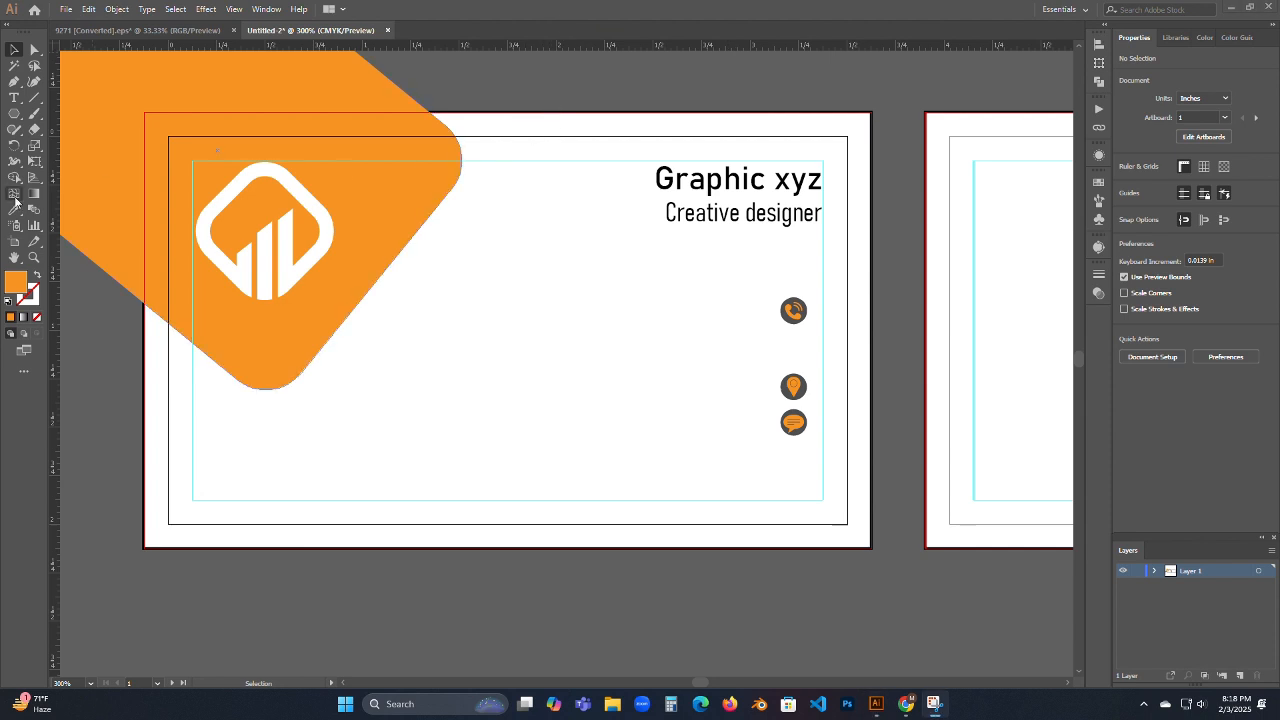
- Add a text line with the phone number in the empty area of the front card
click(12, 98)
click(466, 297)
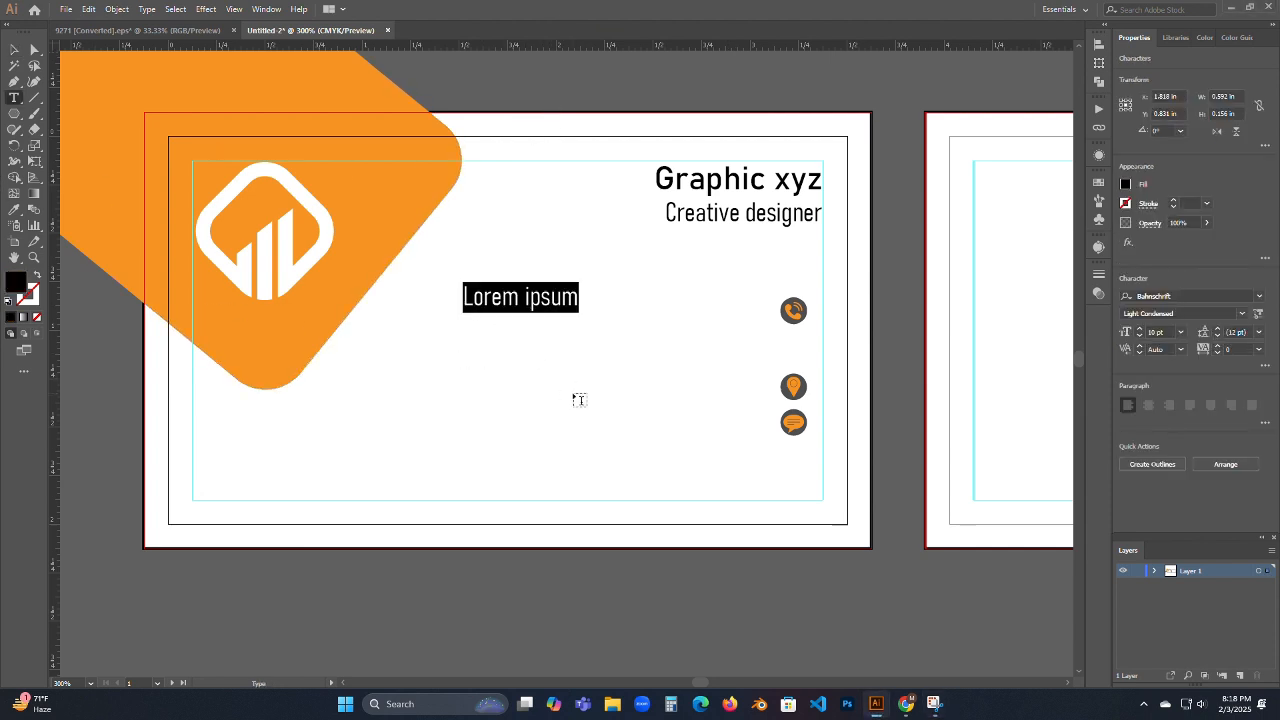
key(BackSpace)
text(+0123456789)
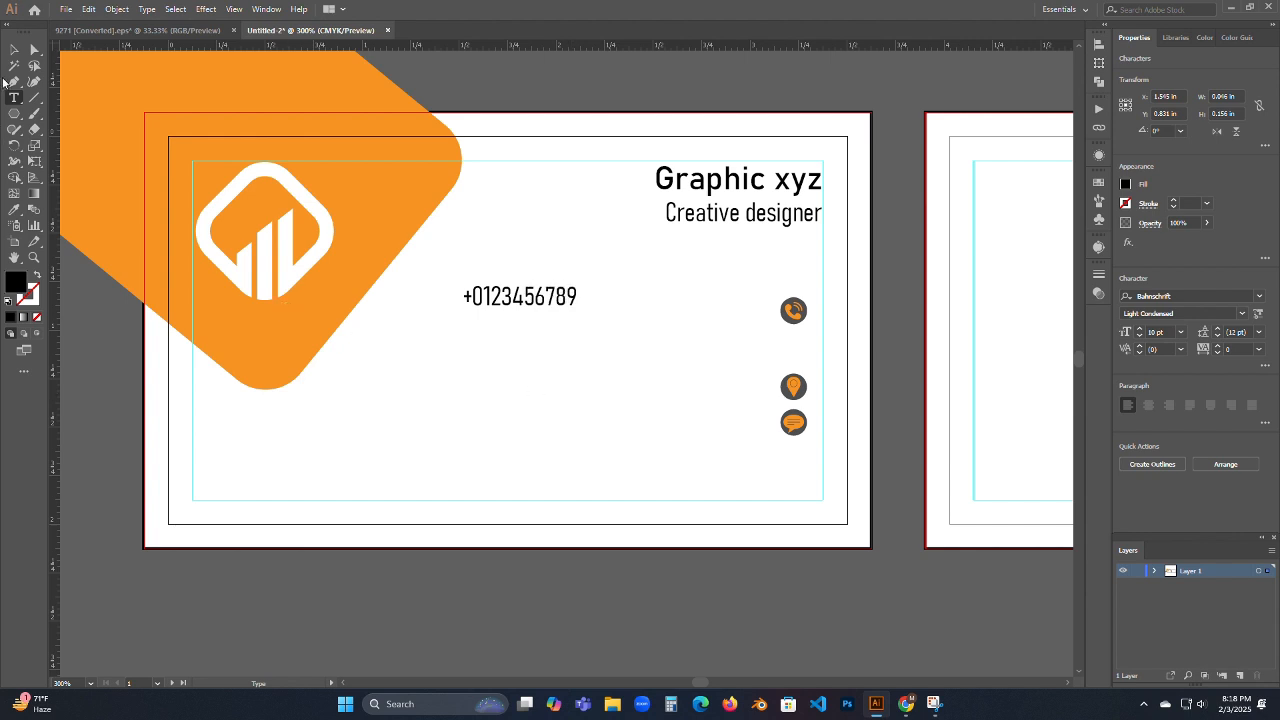
click(13, 49)
click(532, 401)
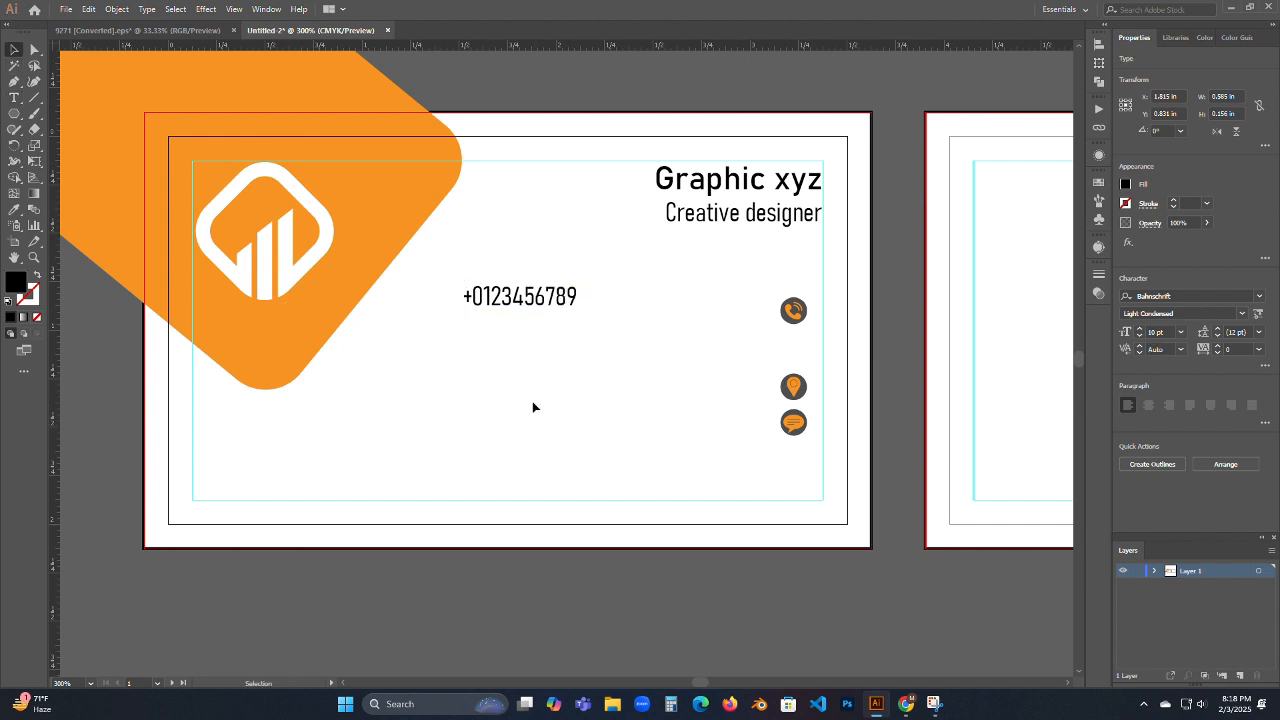
- Duplicate the phone number line directly below itself and place both lines beside the phone icon
click(514, 309)
drag(520, 297, 520, 330)
drag(461, 248, 546, 397)
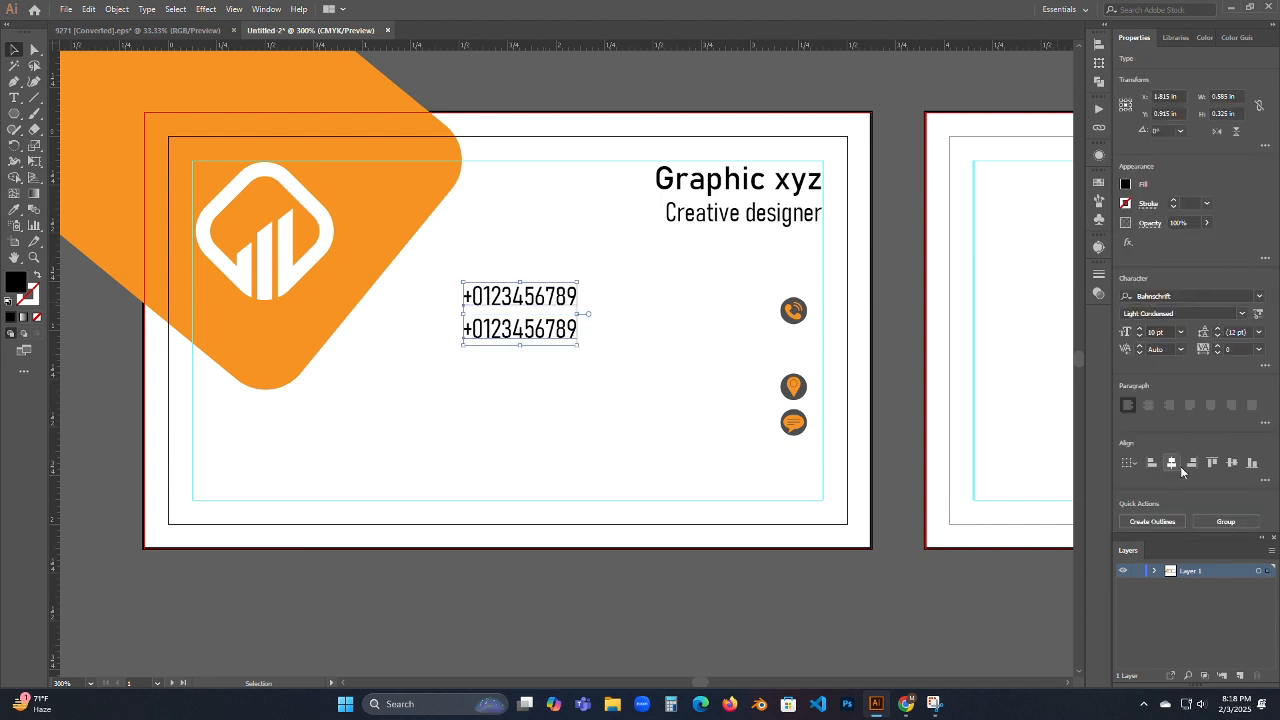
click(643, 383)
drag(474, 256, 737, 327)
click(739, 372)
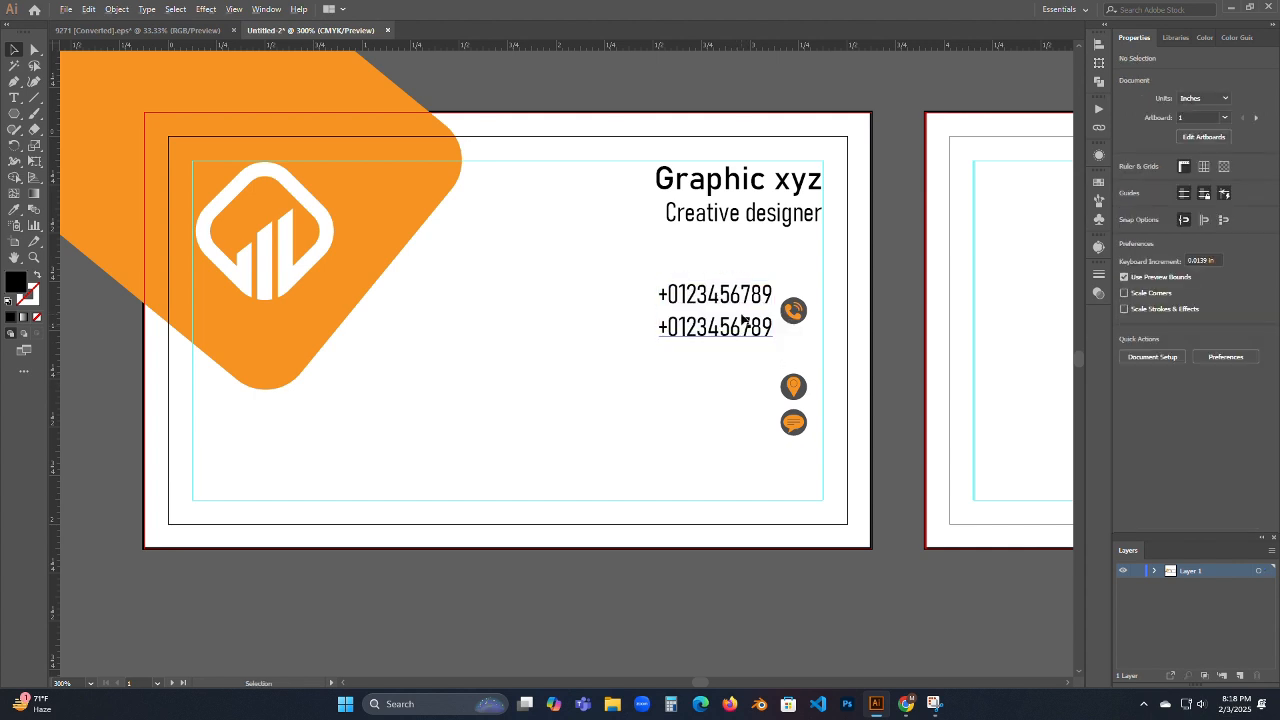
- Shift the two phone number lines slightly down and nudge them closer to the phone icon
scroll(775, 298, up, 3)
drag(786, 320, 739, 331)
click(585, 227)
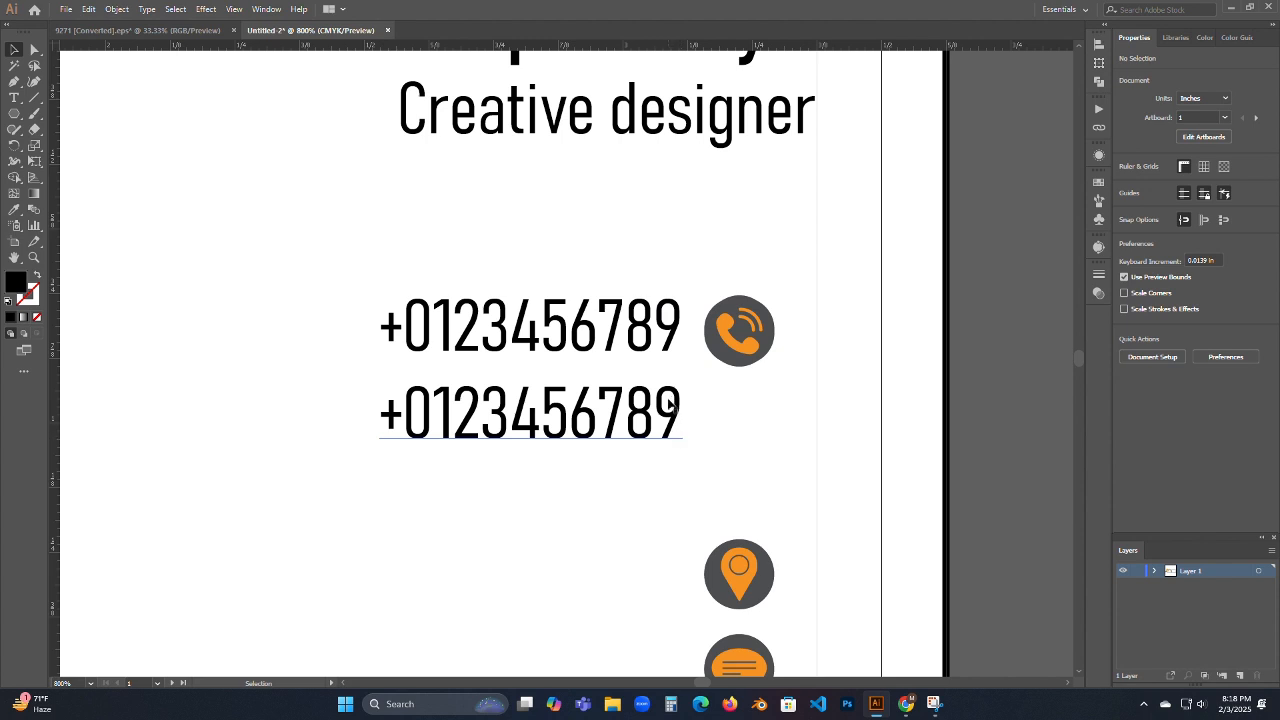
click(622, 352)
drag(537, 266, 604, 452)
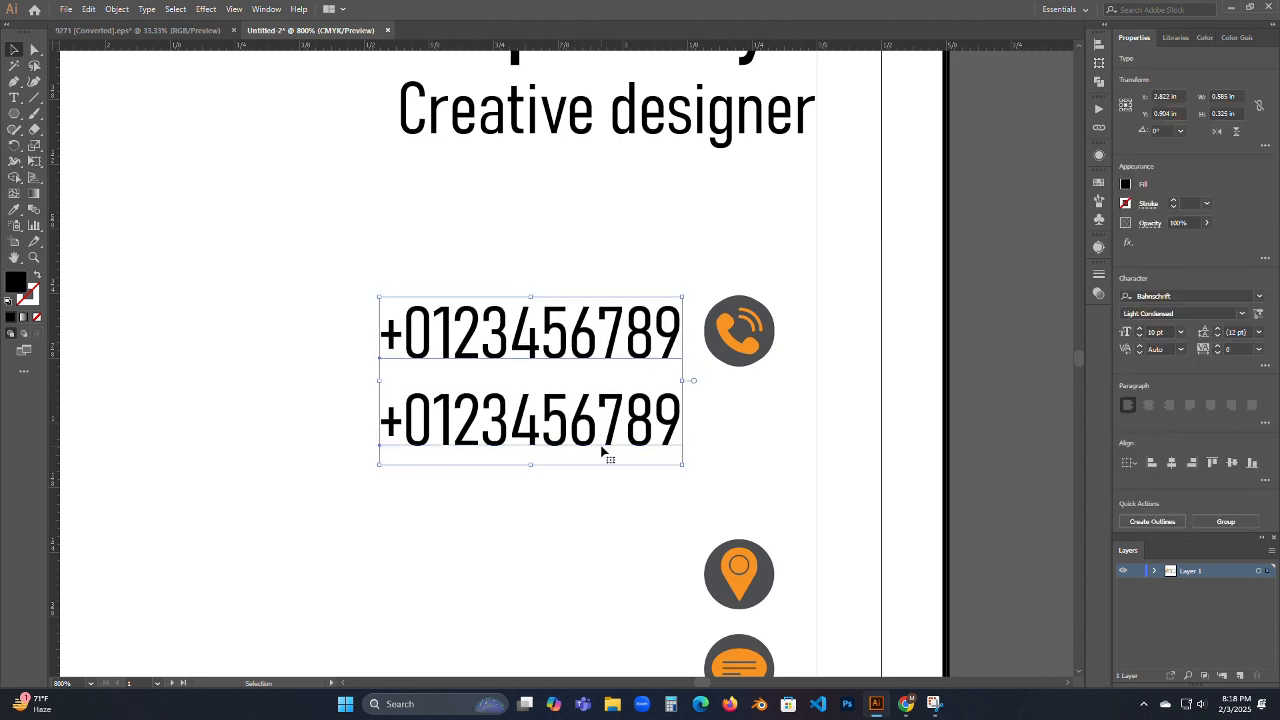
key(Right)
key(Left)
key(Right)
click(627, 519)
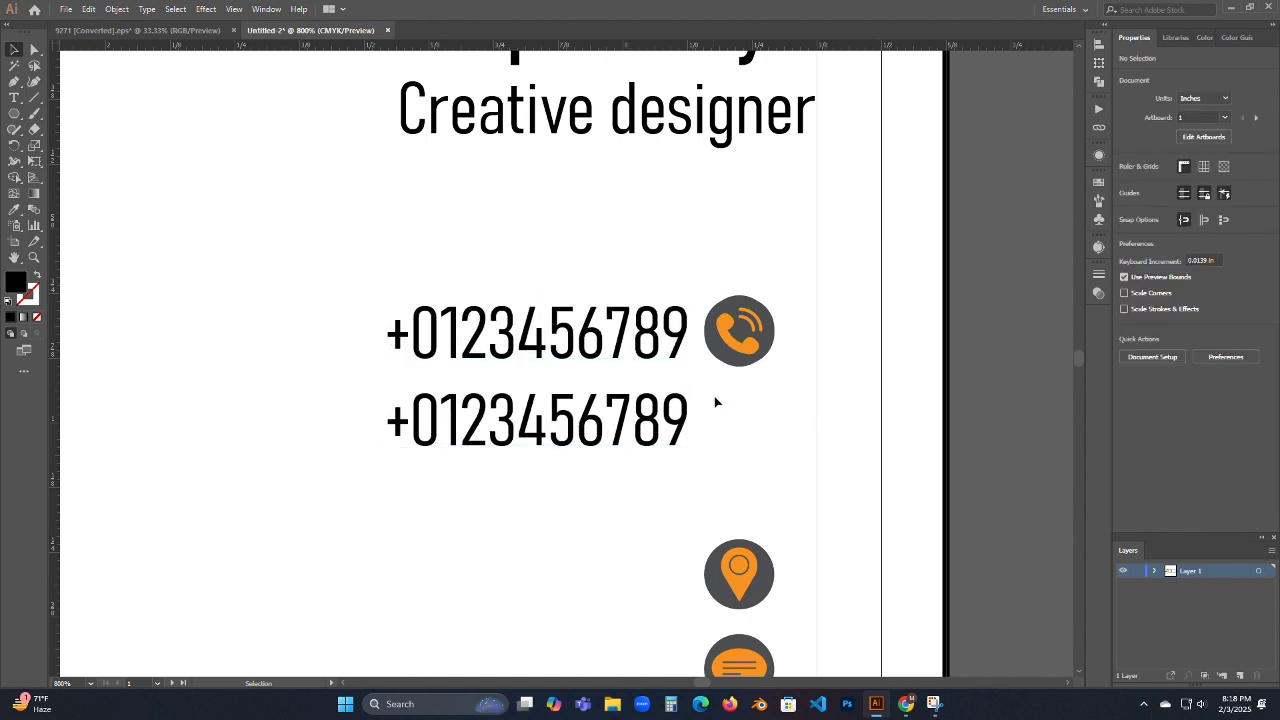
- Center the phone icon and the upper phone number vertically on each other
click(748, 340)
shift+click(588, 330)
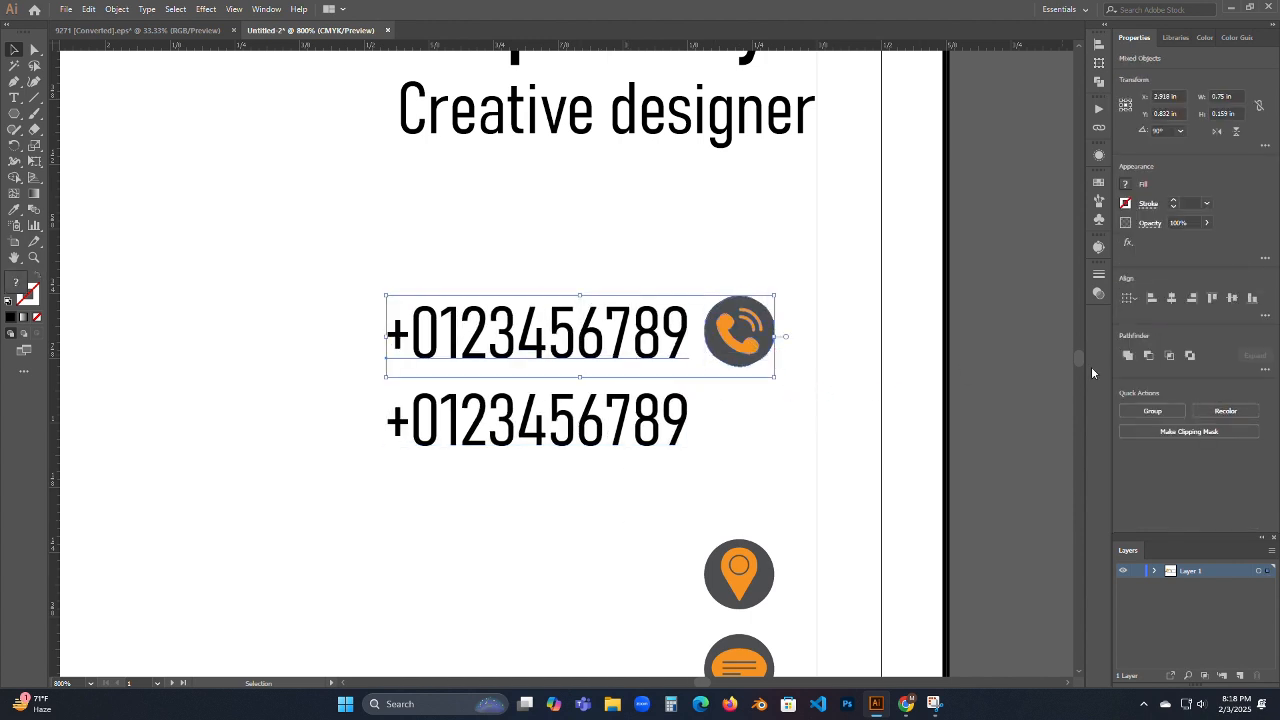
click(1232, 298)
scroll(800, 349, up, 3)
scroll(830, 356, down, 3)
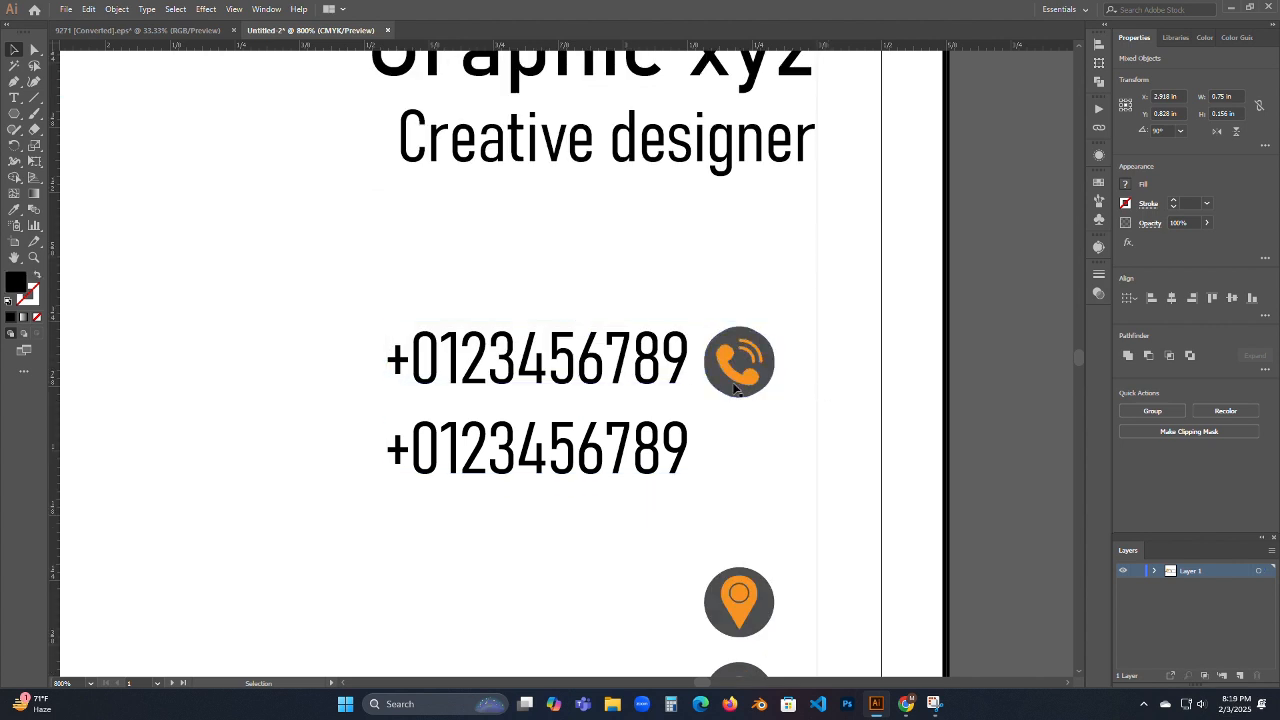
click(735, 386)
click(749, 472)
click(735, 390)
click(744, 443)
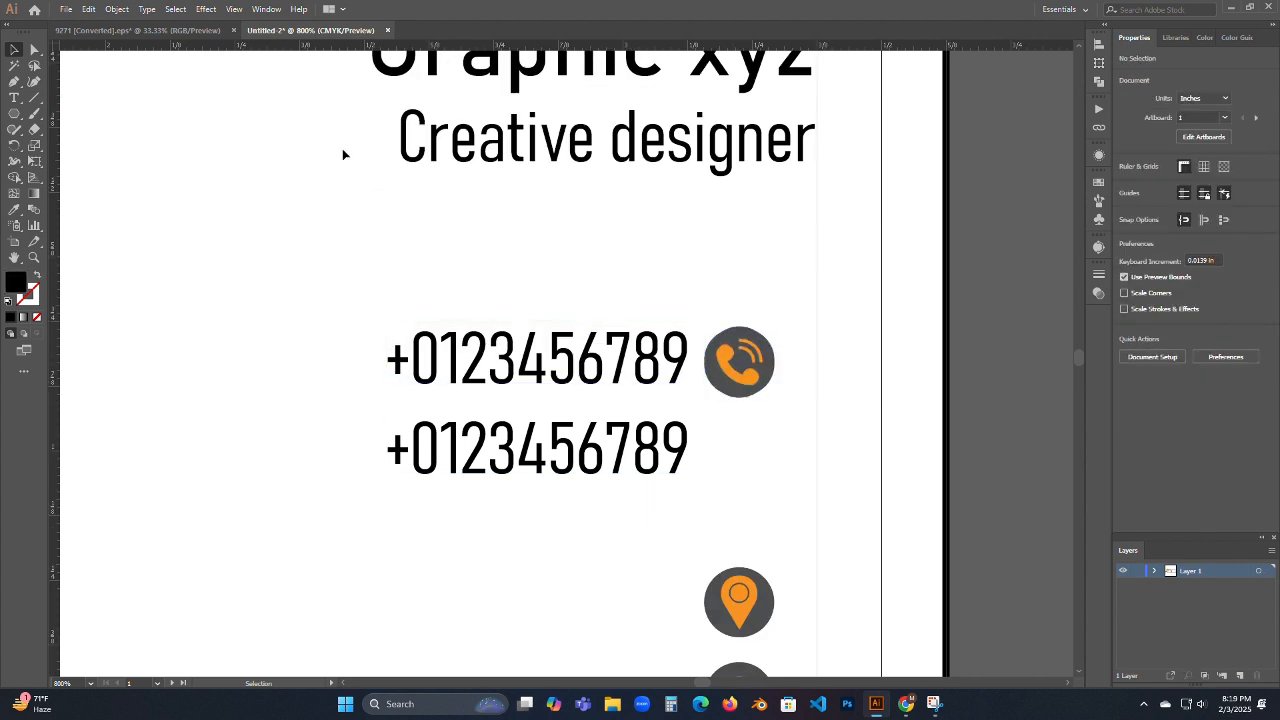
click(150, 30)
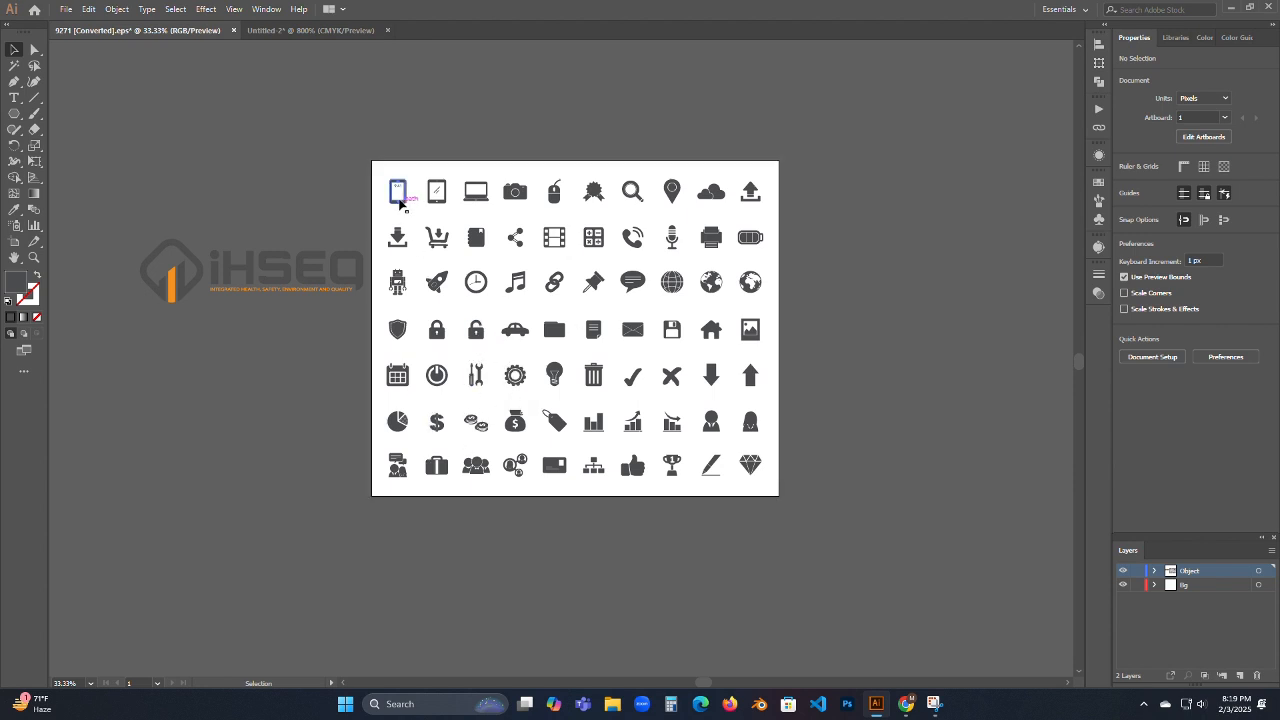
click(243, 32)
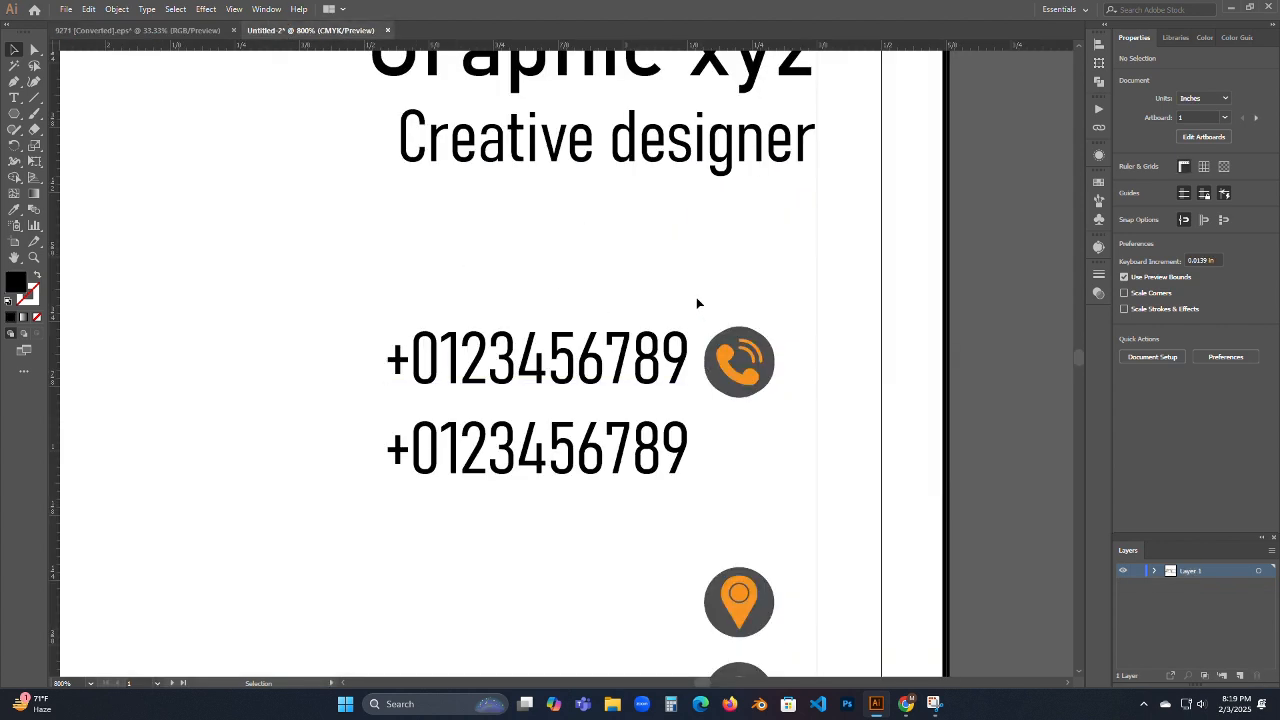
- Try a copy of the phone icon beside the lower phone number and delete the copy
scroll(710, 310, down, 2)
click(735, 312)
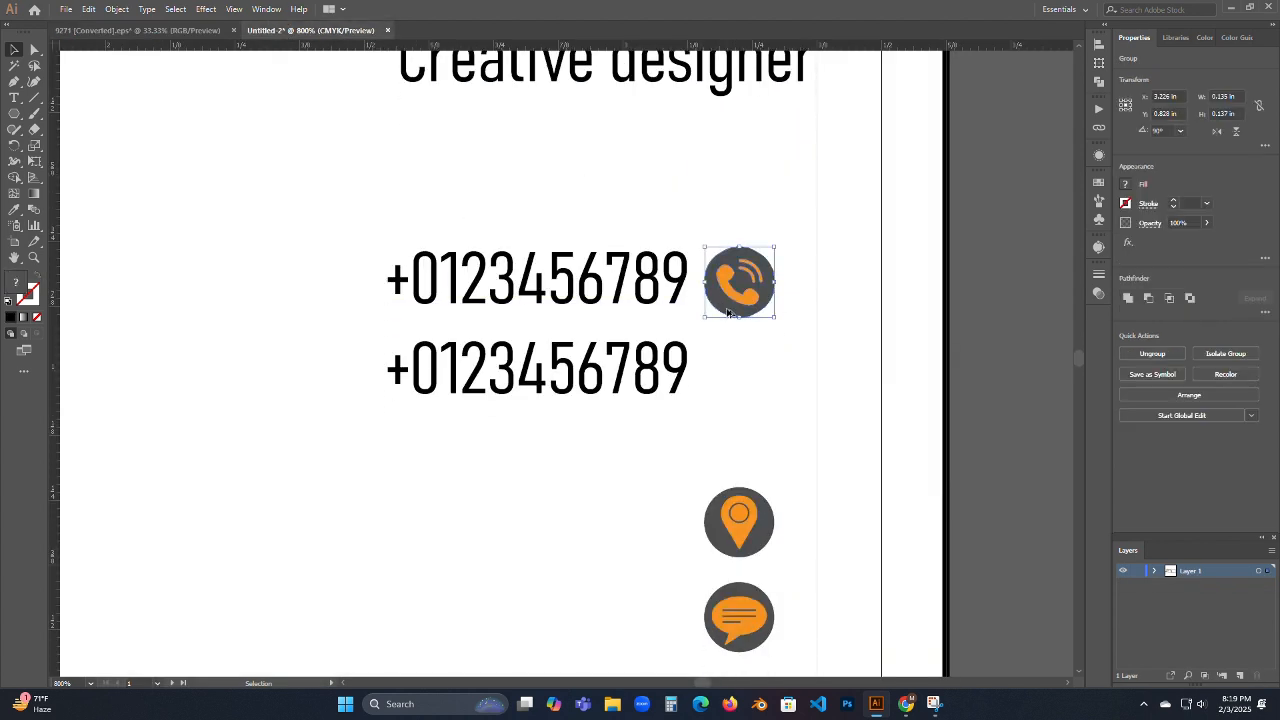
drag(727, 313, 726, 400)
click(704, 449)
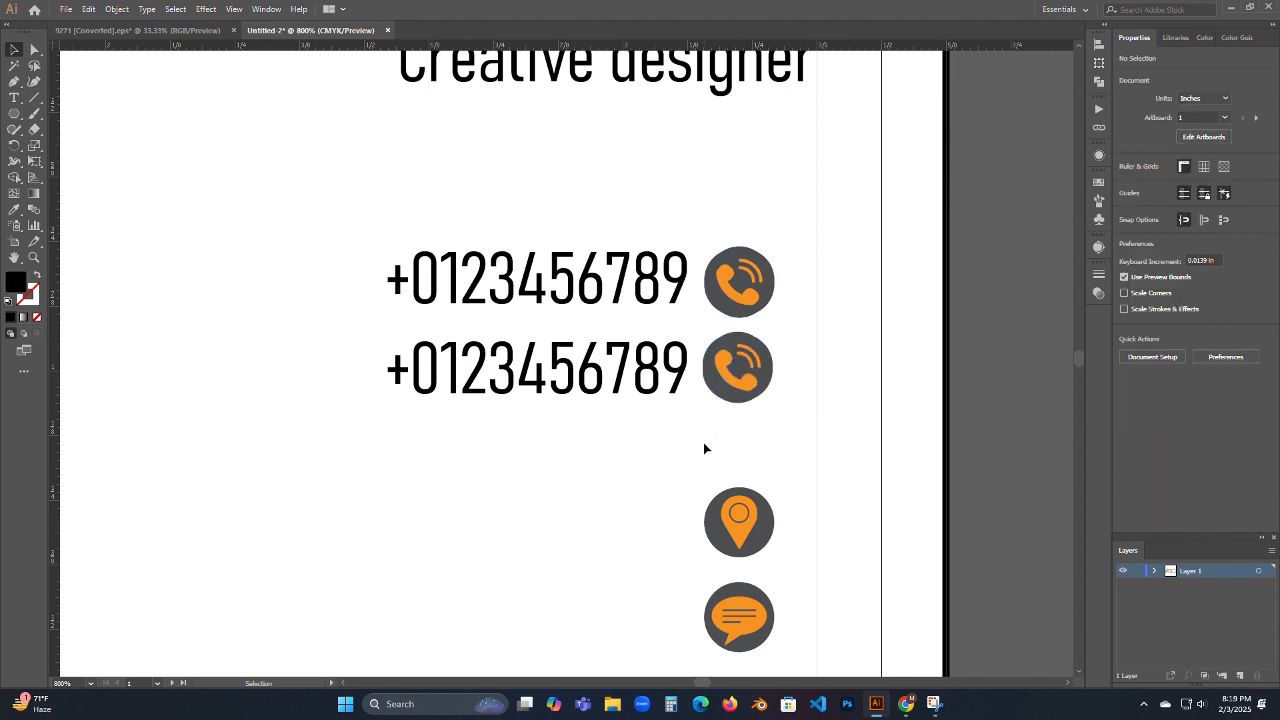
click(748, 398)
key(Delete)
- Move the lower phone number closer beneath the upper one and place the phone icon to the left of the numbers
drag(528, 362, 524, 339)
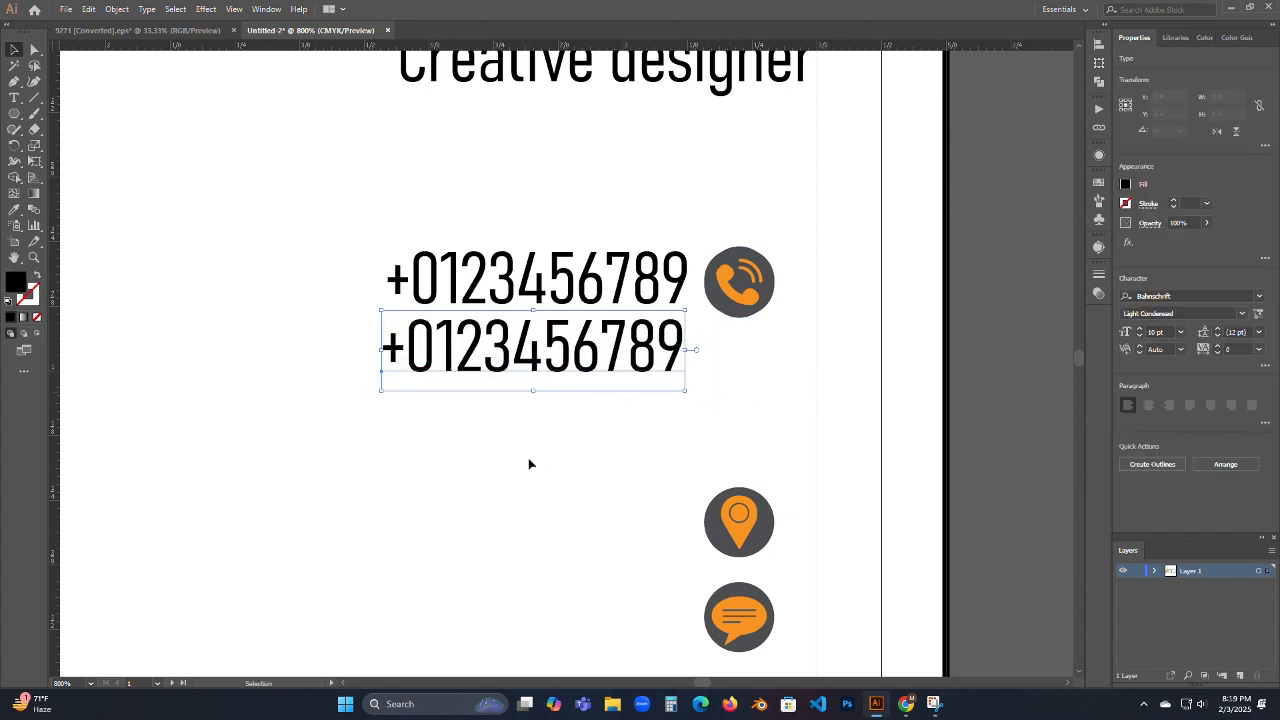
click(530, 463)
drag(752, 278, 326, 282)
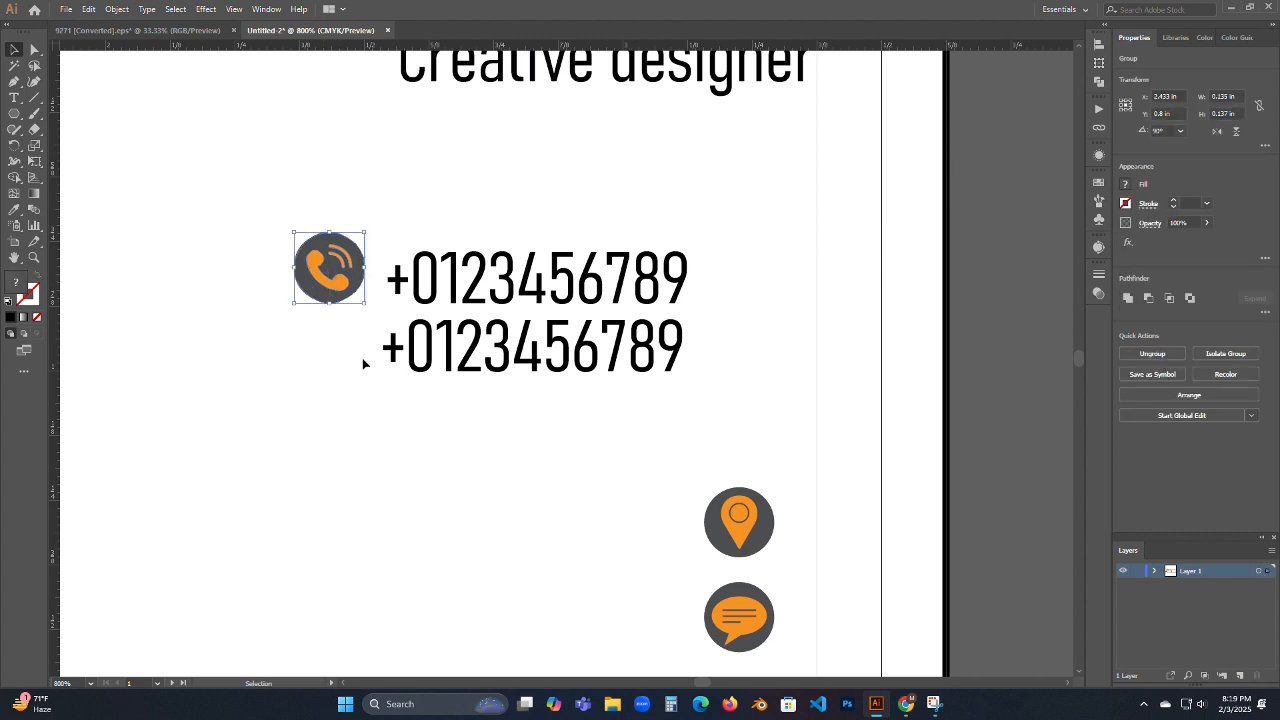
- Left-align the two phone number lines and center the phone icon vertically on the upper number
drag(379, 212, 738, 453)
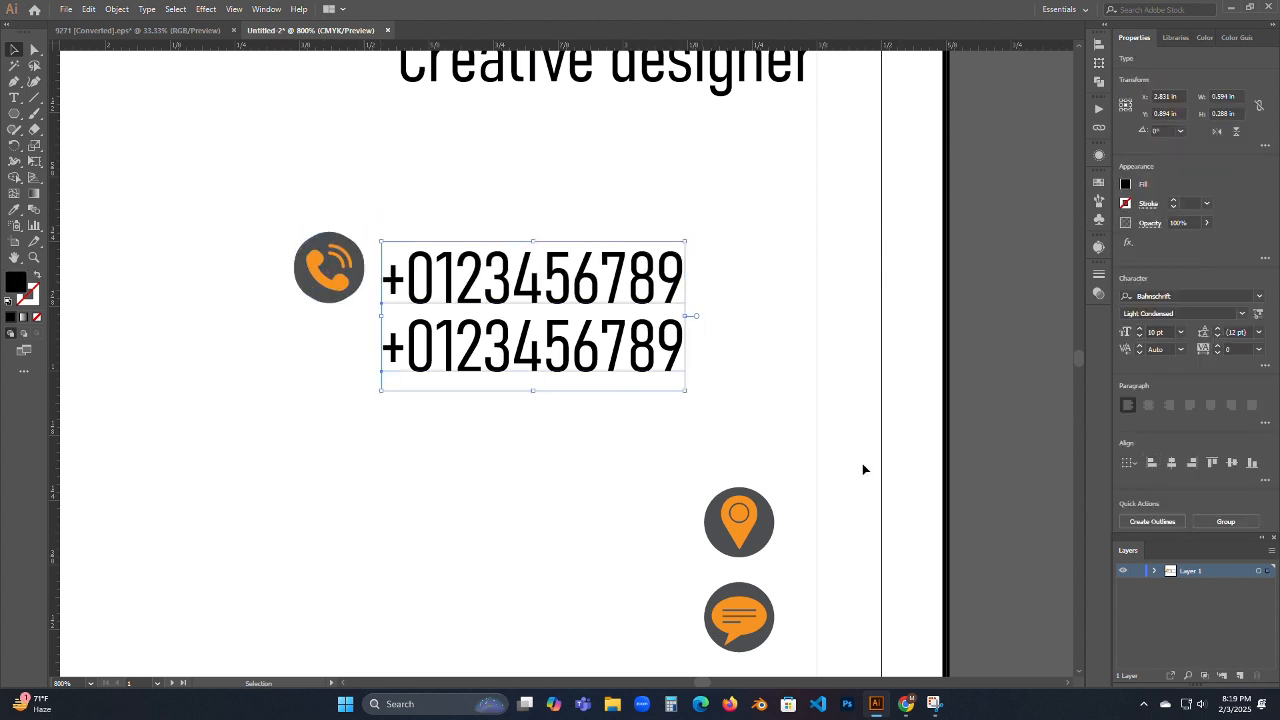
click(229, 180)
click(330, 268)
drag(260, 186, 447, 295)
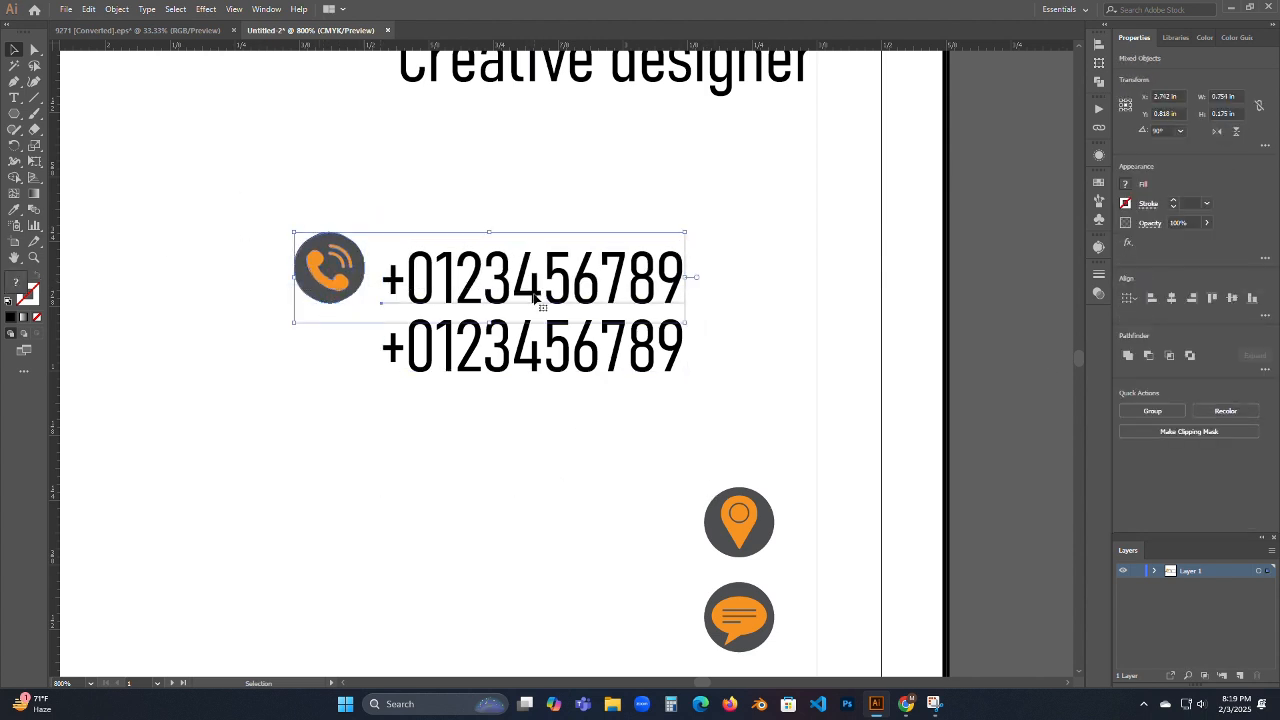
click(1232, 298)
click(971, 394)
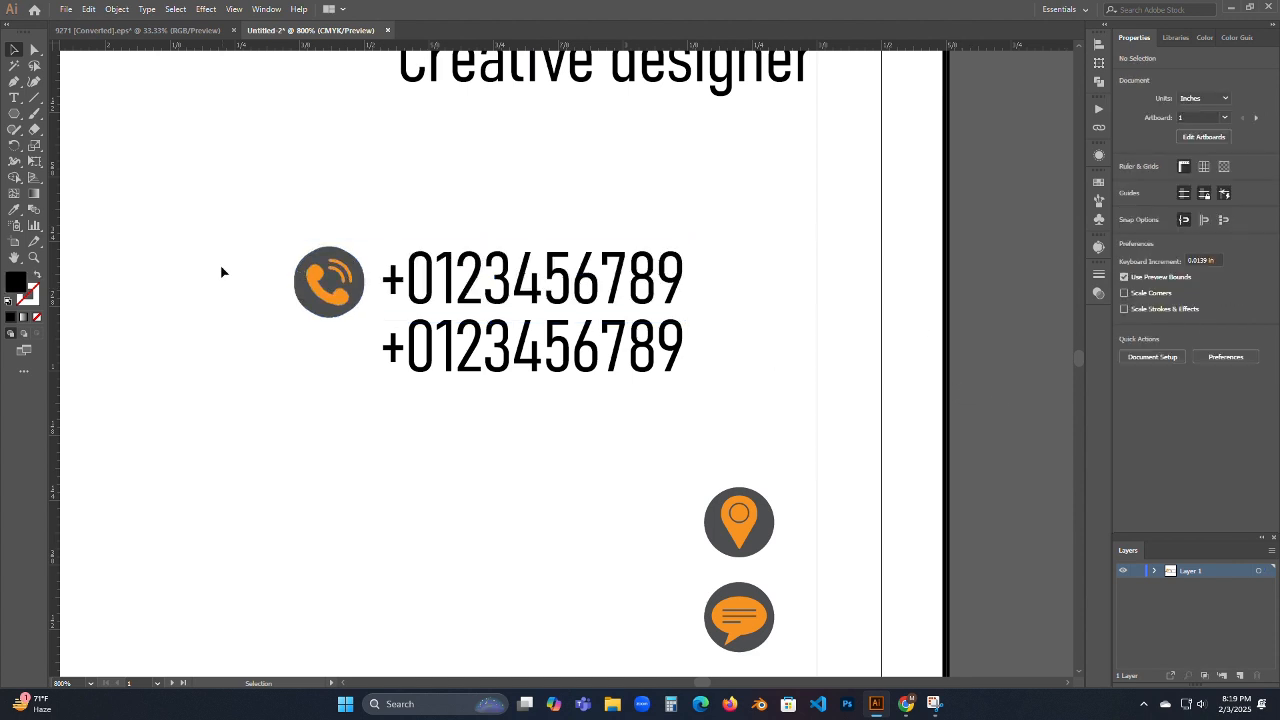
- Nudge the phone icon slightly up and move it with both phone numbers directly beneath the Creative designer line
click(330, 276)
click(594, 494)
drag(283, 219, 827, 459)
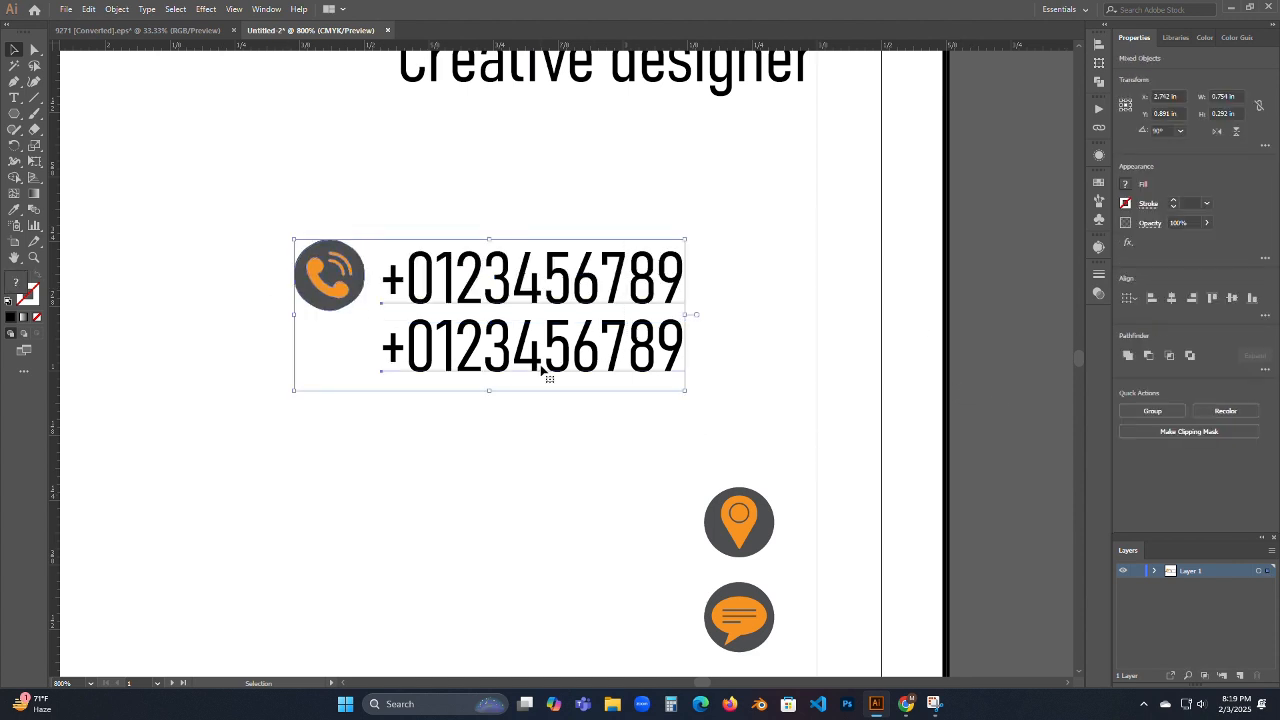
drag(543, 366, 662, 247)
click(584, 364)
- Reduce the font size of both phone number lines to 8 pt
scroll(550, 329, down, 3)
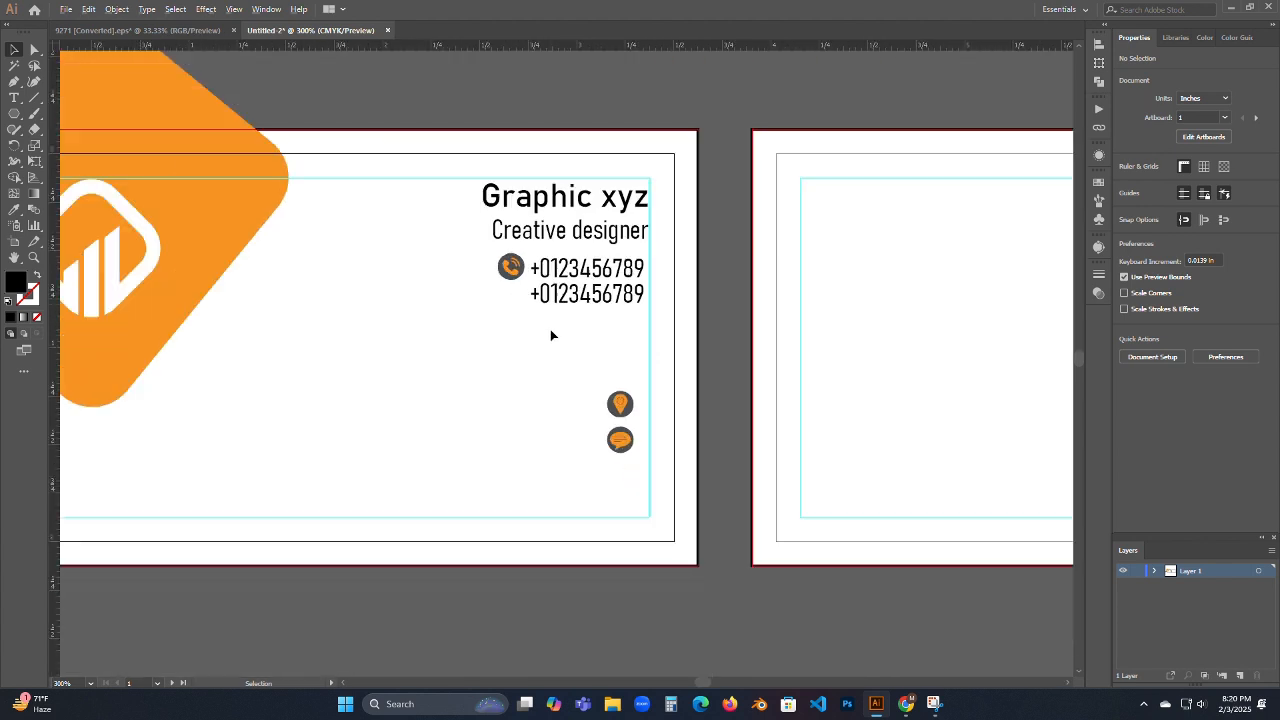
scroll(550, 329, up, 2)
click(598, 342)
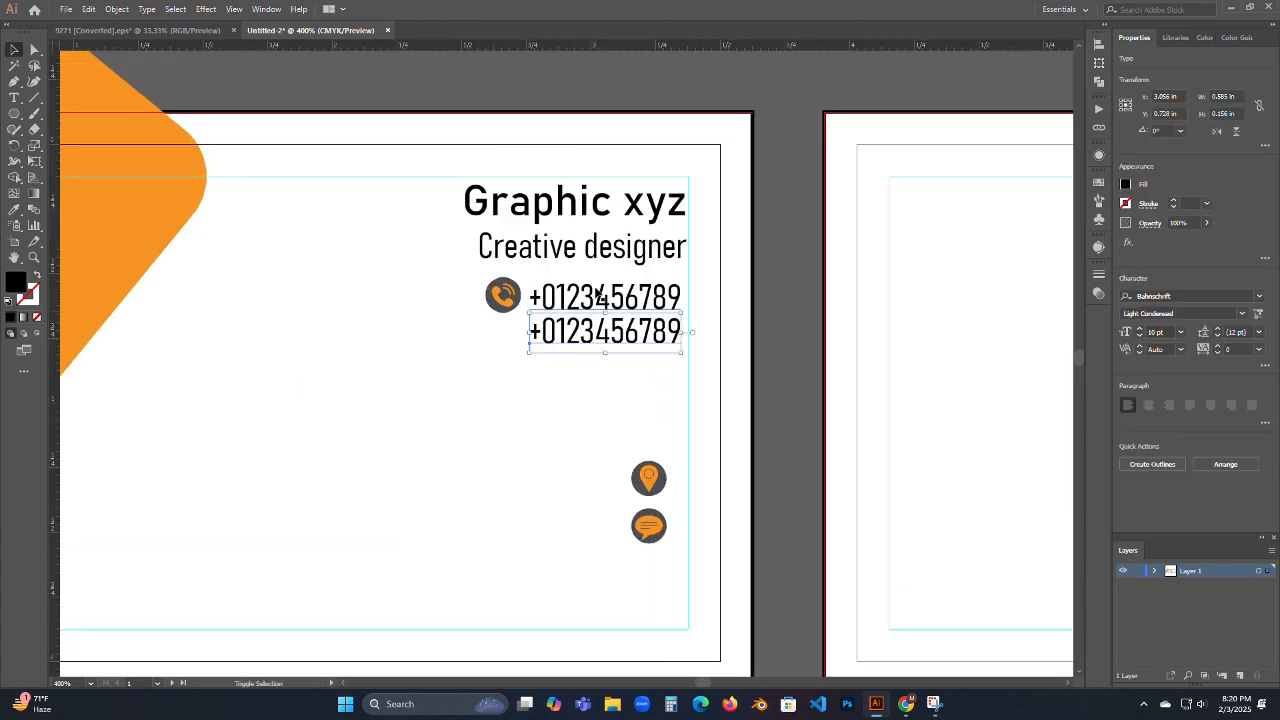
drag(743, 289, 654, 339)
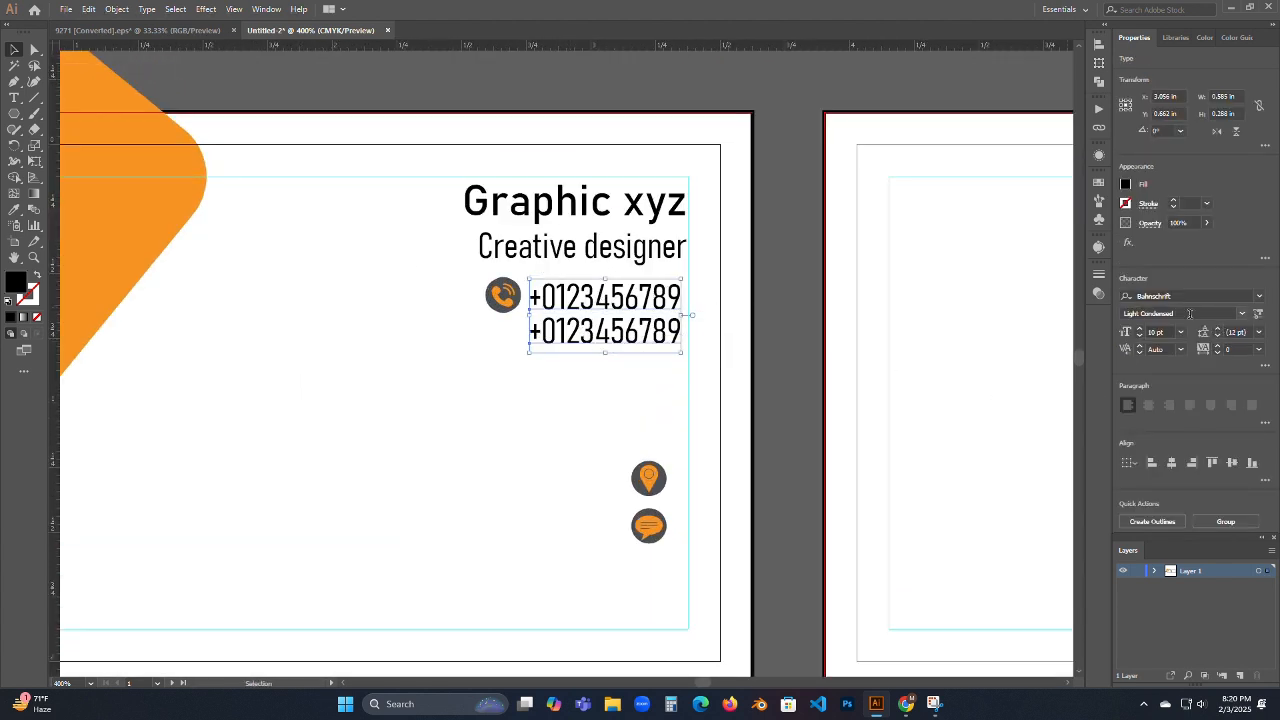
click(1139, 336)
click(1139, 336)
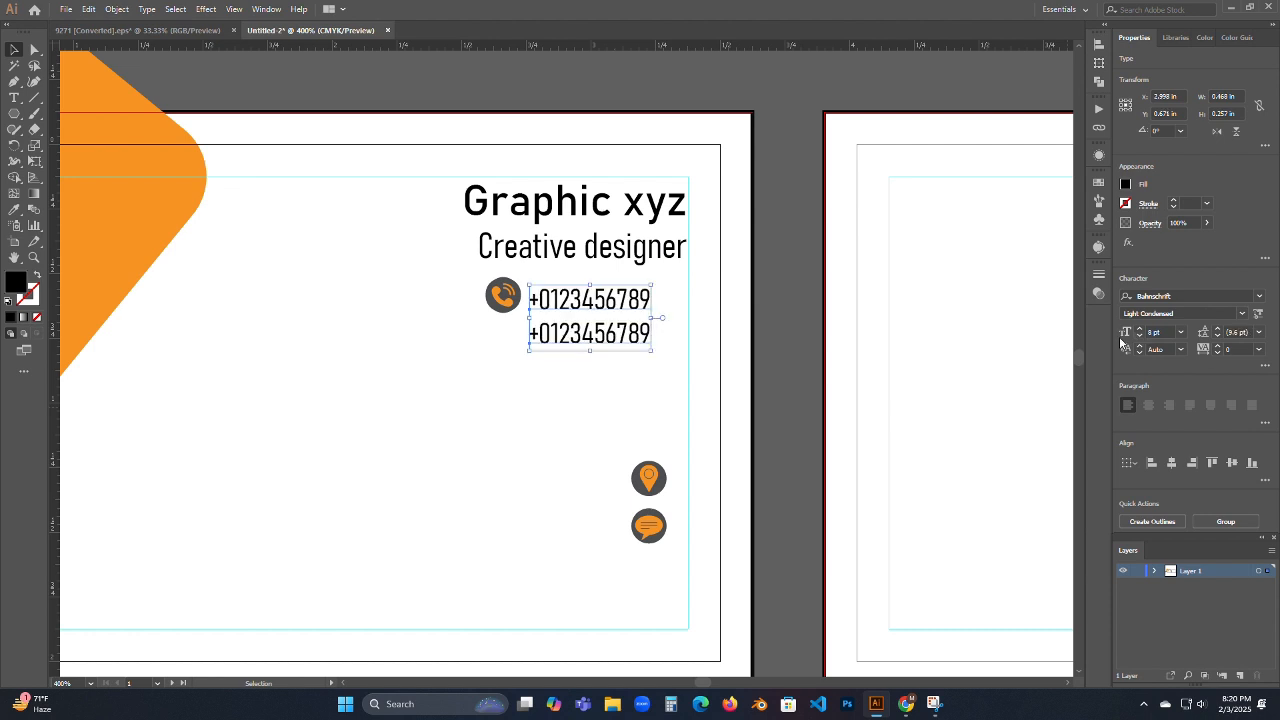
click(787, 297)
- Shift both phone numbers against the right safe-area guide and place the phone icon closely beside them, midway between the lines
click(503, 295)
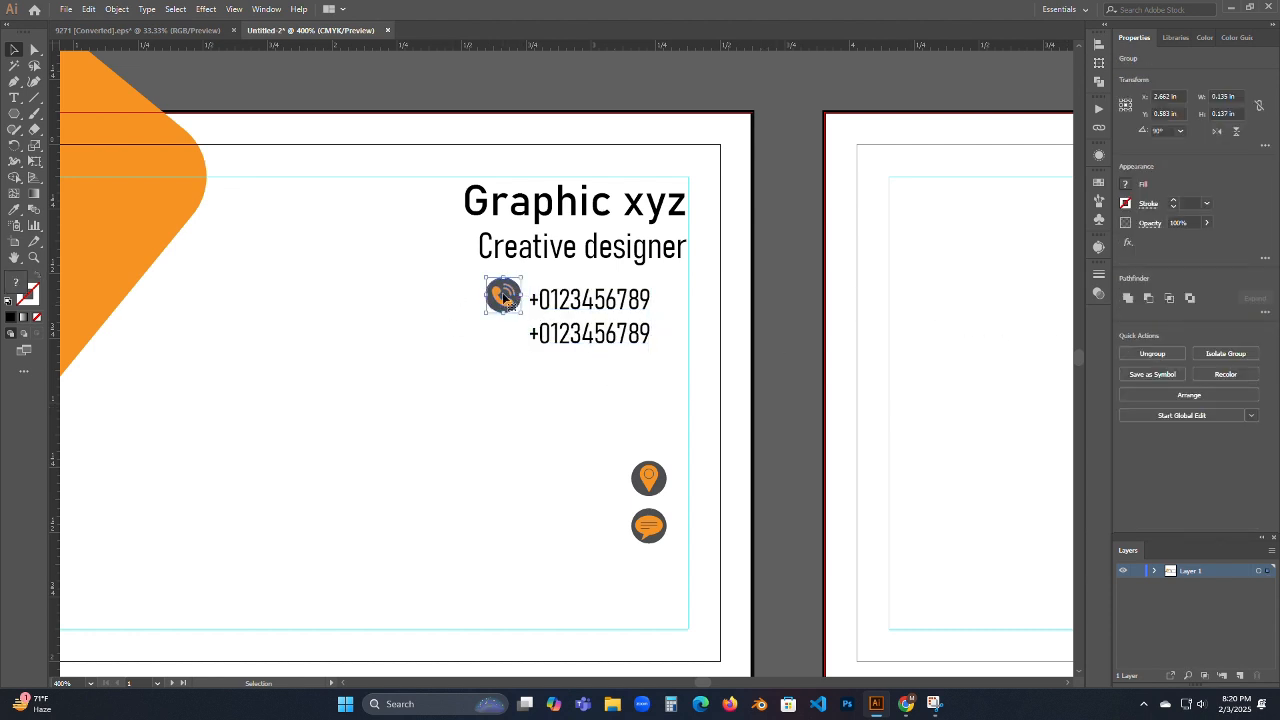
drag(525, 284, 649, 331)
click(651, 393)
drag(511, 308, 550, 312)
click(547, 358)
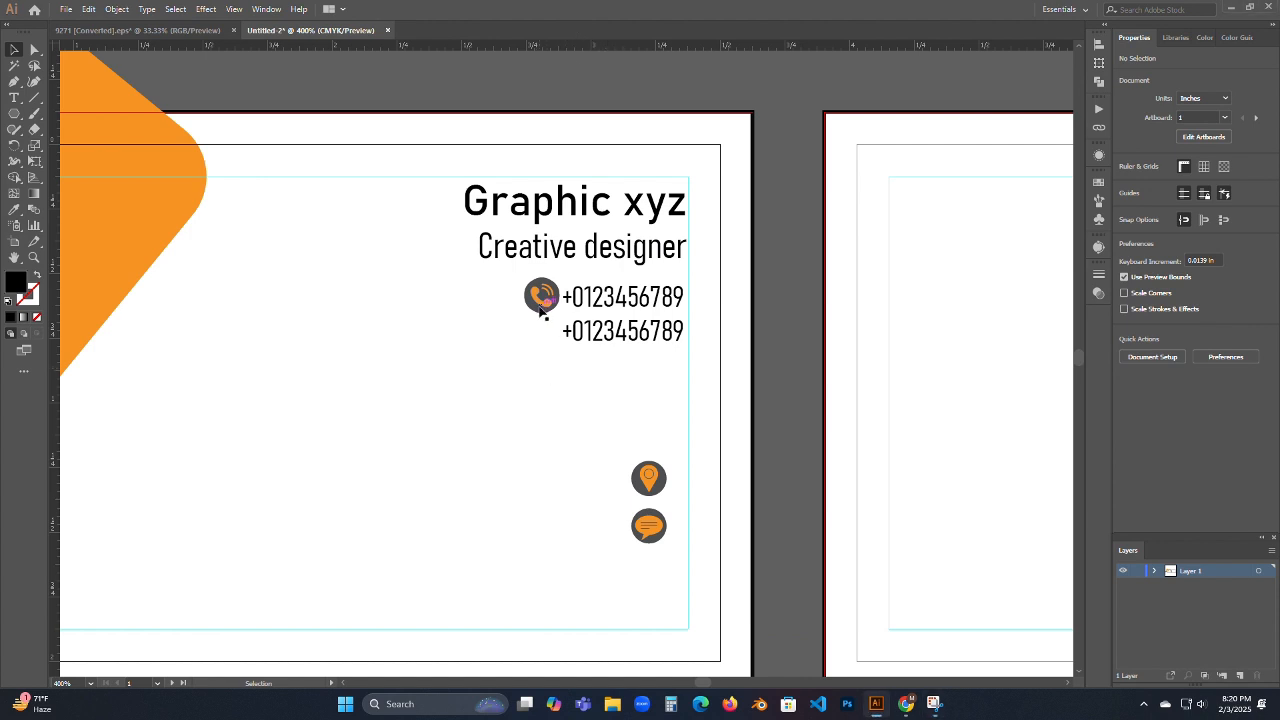
drag(541, 311, 543, 323)
click(569, 373)
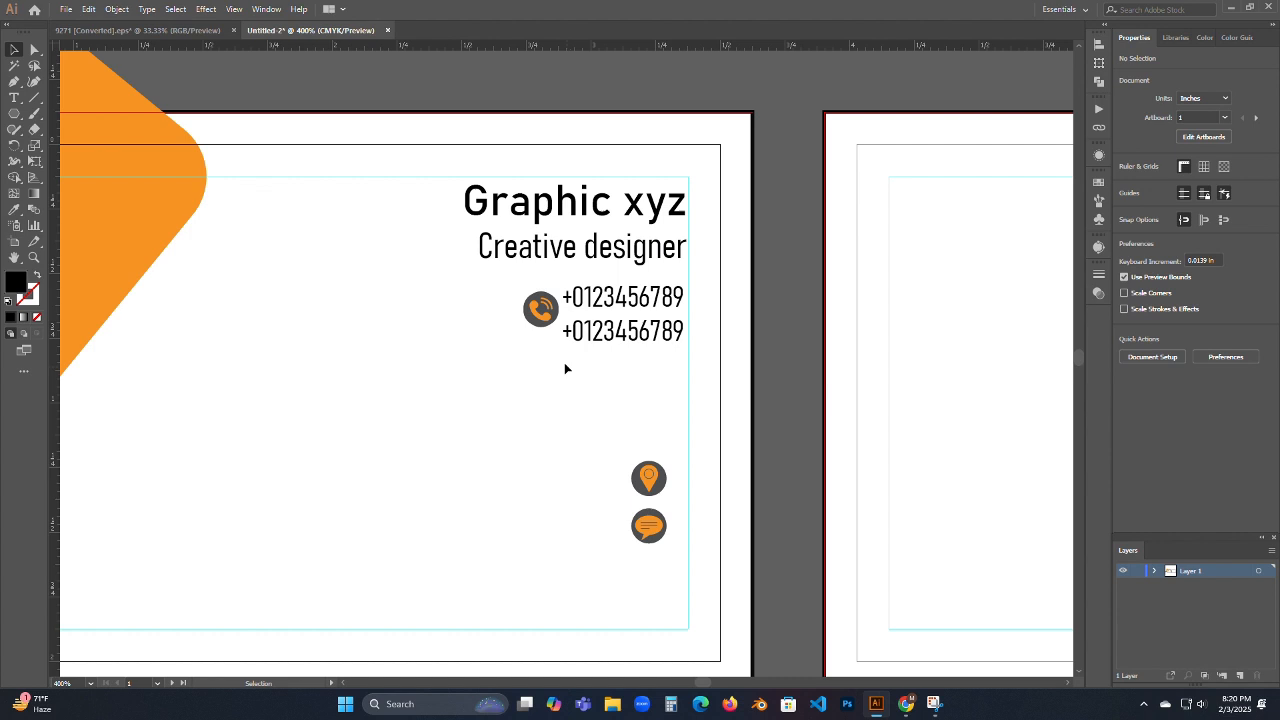
- Group the two phone number lines and center the phone icon vertically on the group
click(597, 298)
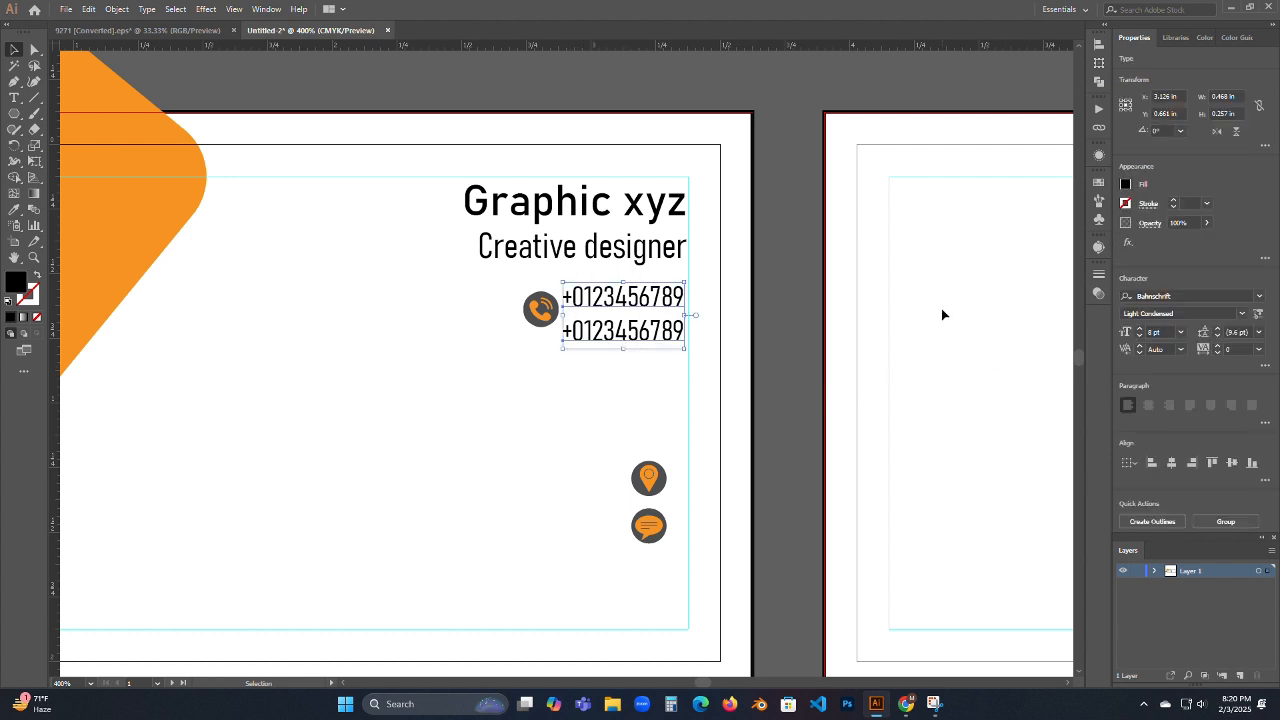
drag(482, 301, 585, 338)
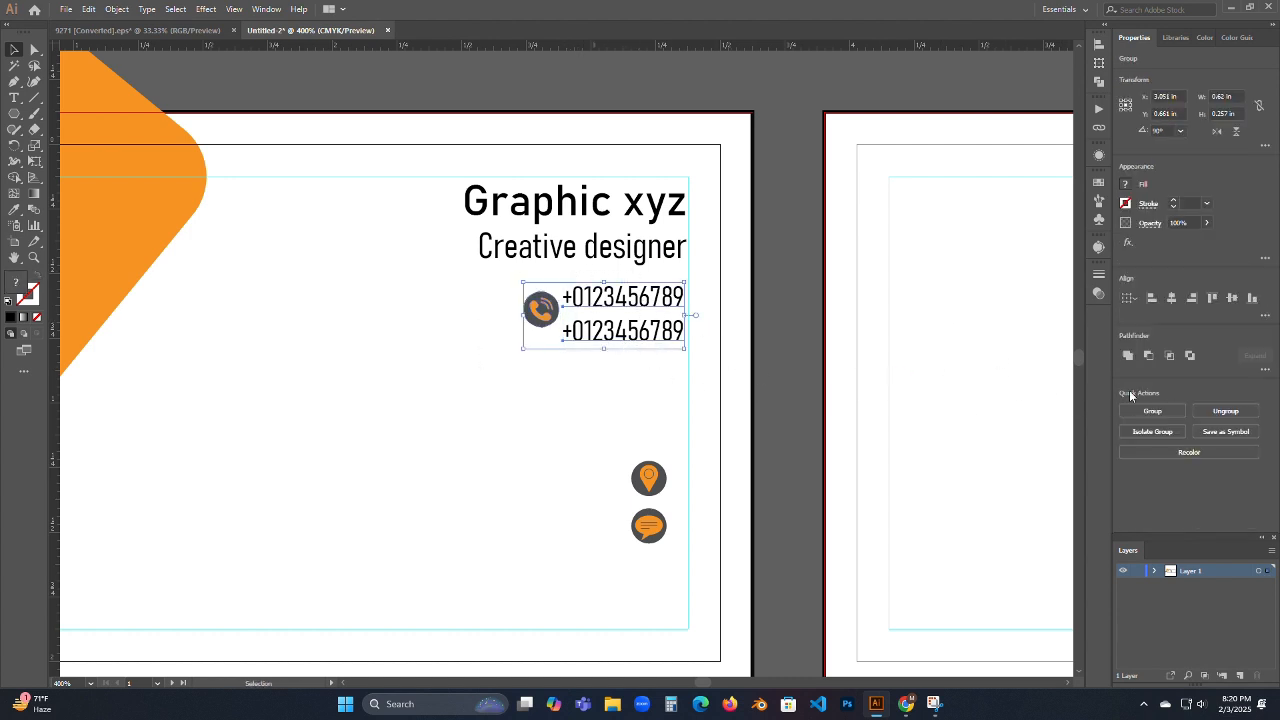
click(1238, 298)
click(503, 443)
- Move the phone block lower beneath the job title and rearrange it so the numbers sit left of the icon
drag(466, 286, 637, 372)
click(633, 429)
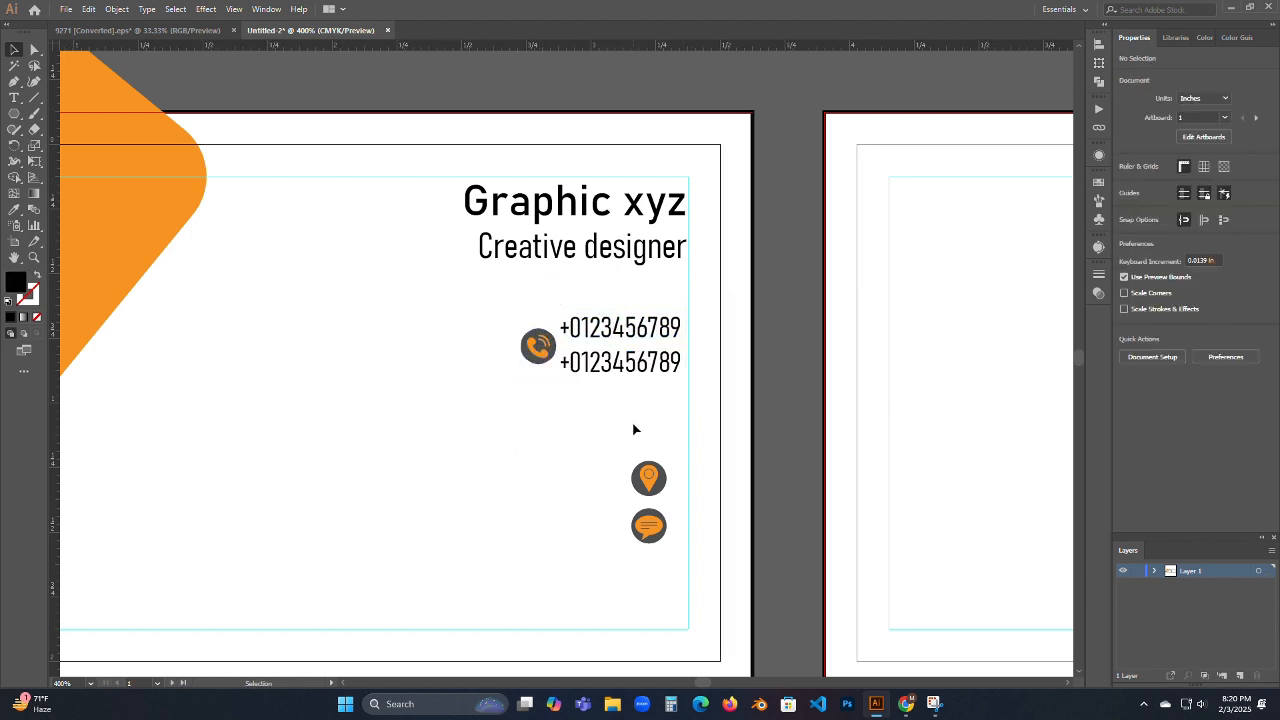
drag(550, 340, 482, 336)
click(535, 405)
drag(560, 304, 662, 388)
drag(640, 366, 394, 363)
click(323, 251)
- Center the phone icon vertically on the relocated numbers and narrow the gap between them
drag(312, 226, 490, 372)
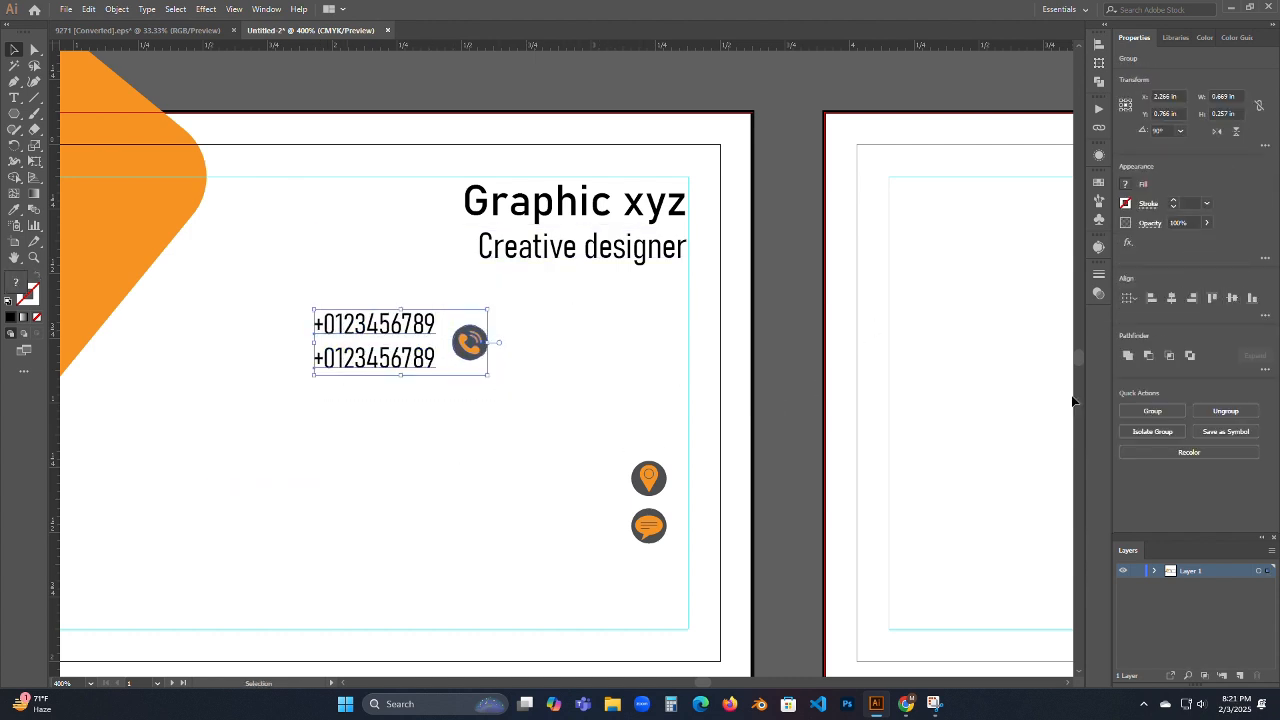
click(530, 444)
drag(481, 357, 472, 357)
click(491, 408)
- Move the phone numbers and icon together so the icon touches the right safe-area guide
drag(343, 271, 488, 372)
drag(458, 358, 690, 360)
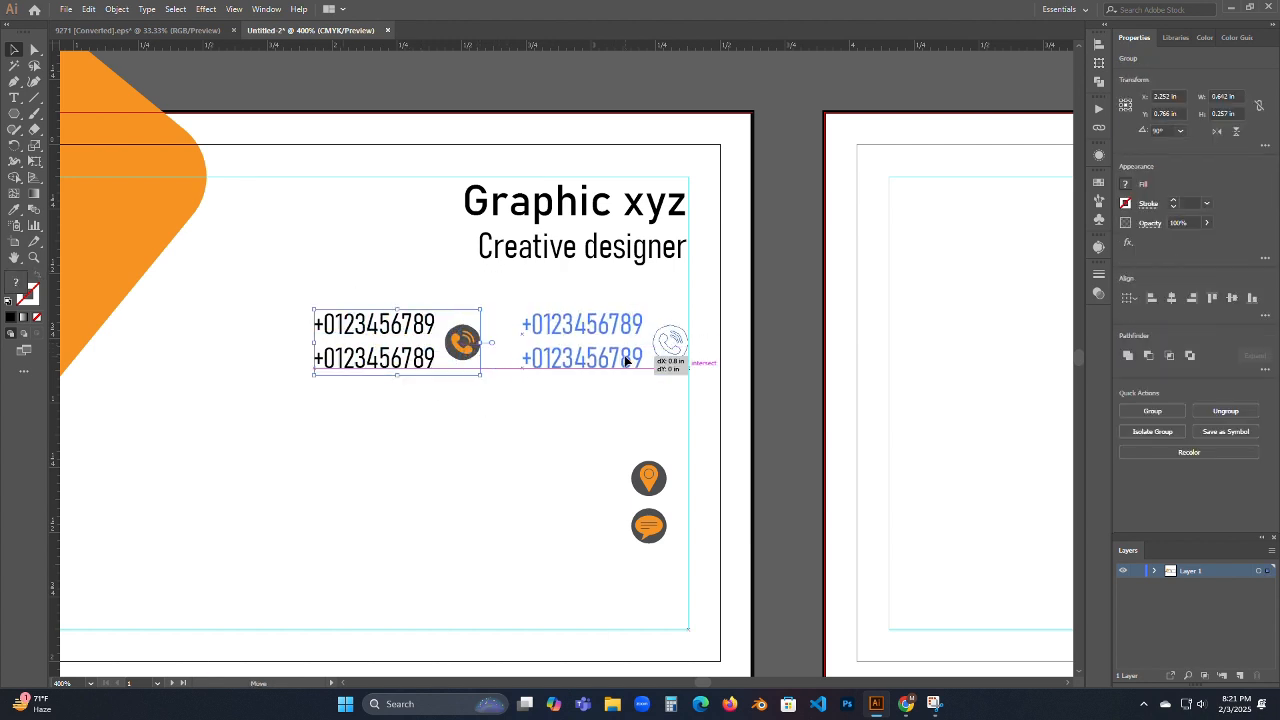
click(566, 425)
- Stack the message icon below the phone icon and the location icon below that, all along the right safe-area guide
scroll(566, 429, down, 1)
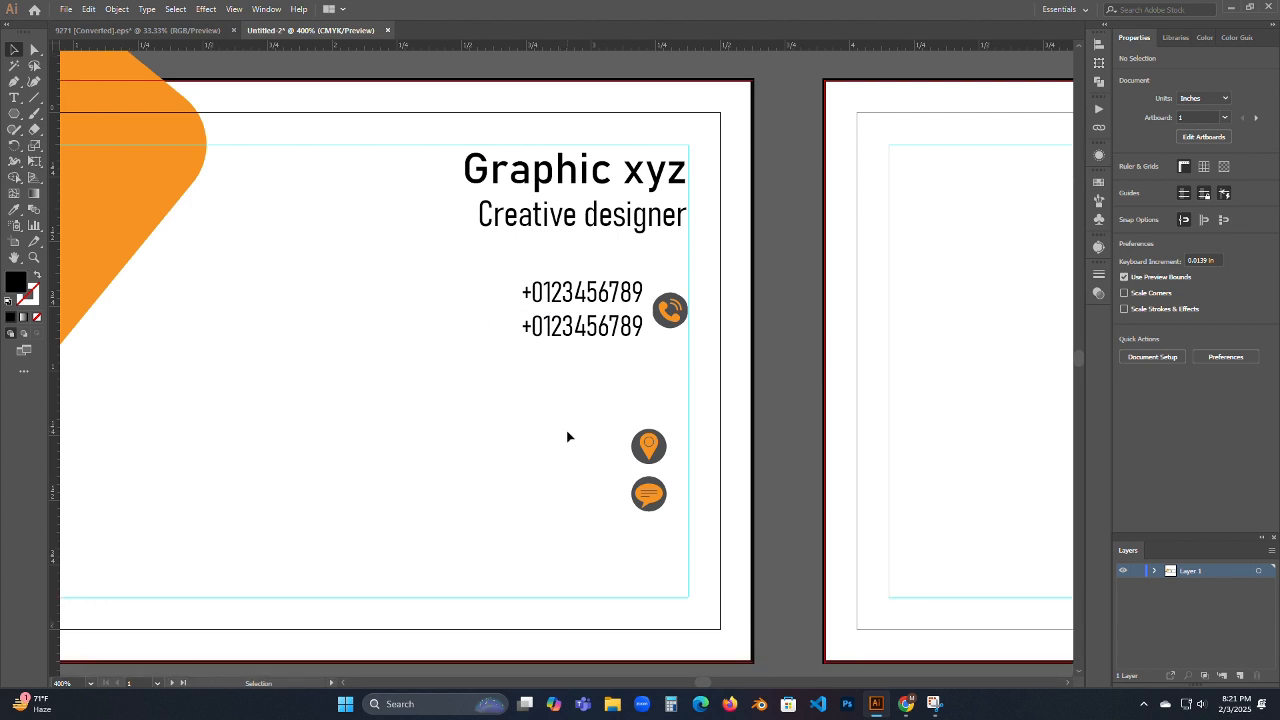
drag(648, 455, 670, 386)
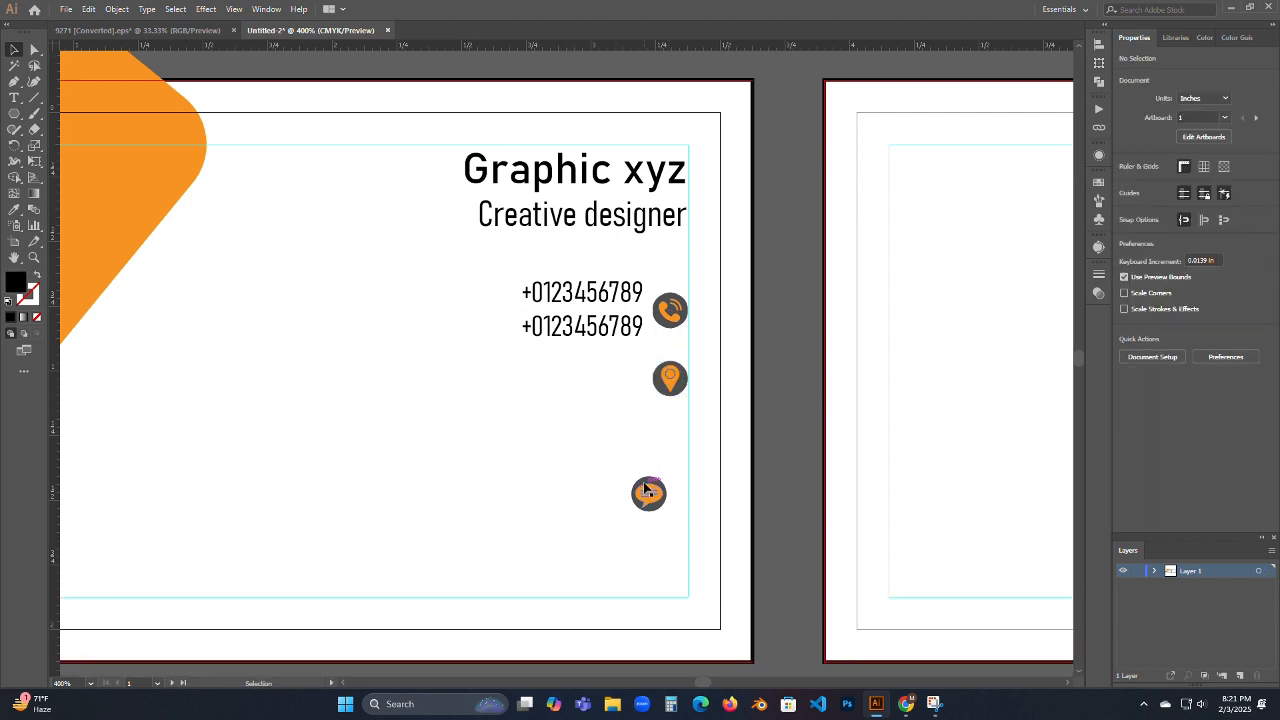
drag(648, 484, 614, 395)
drag(670, 393, 670, 492)
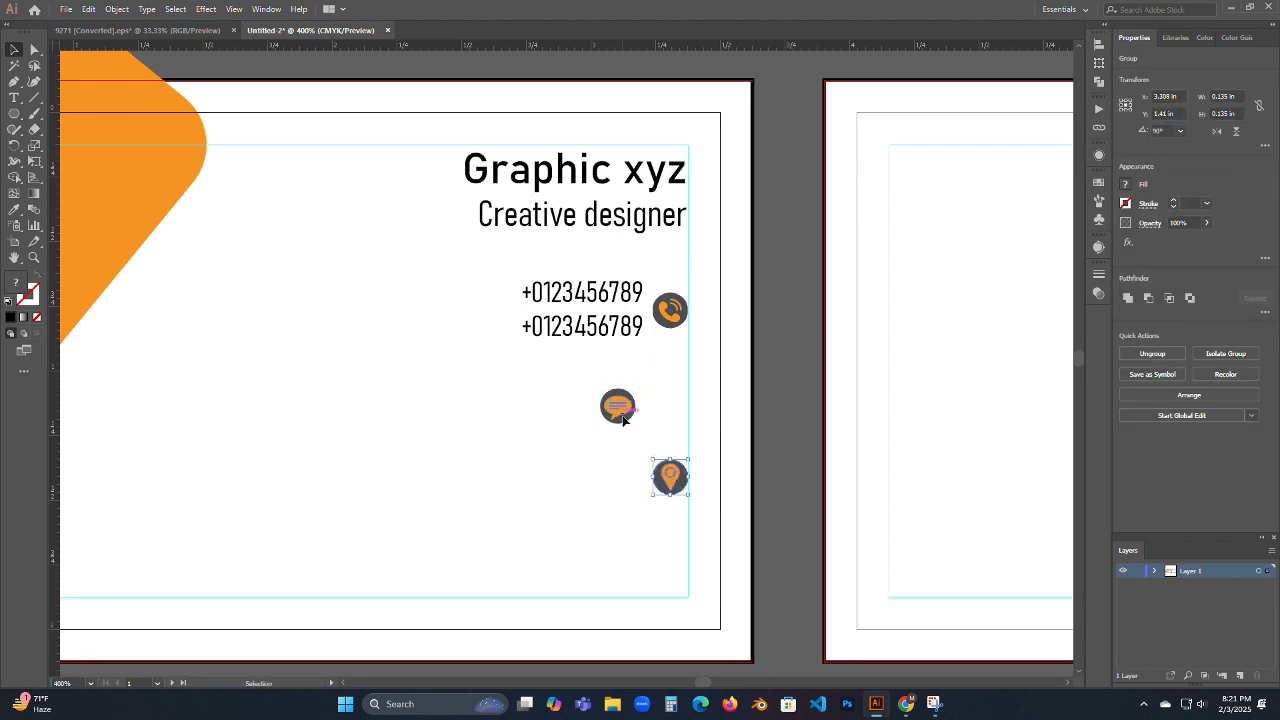
drag(621, 417, 670, 392)
click(637, 409)
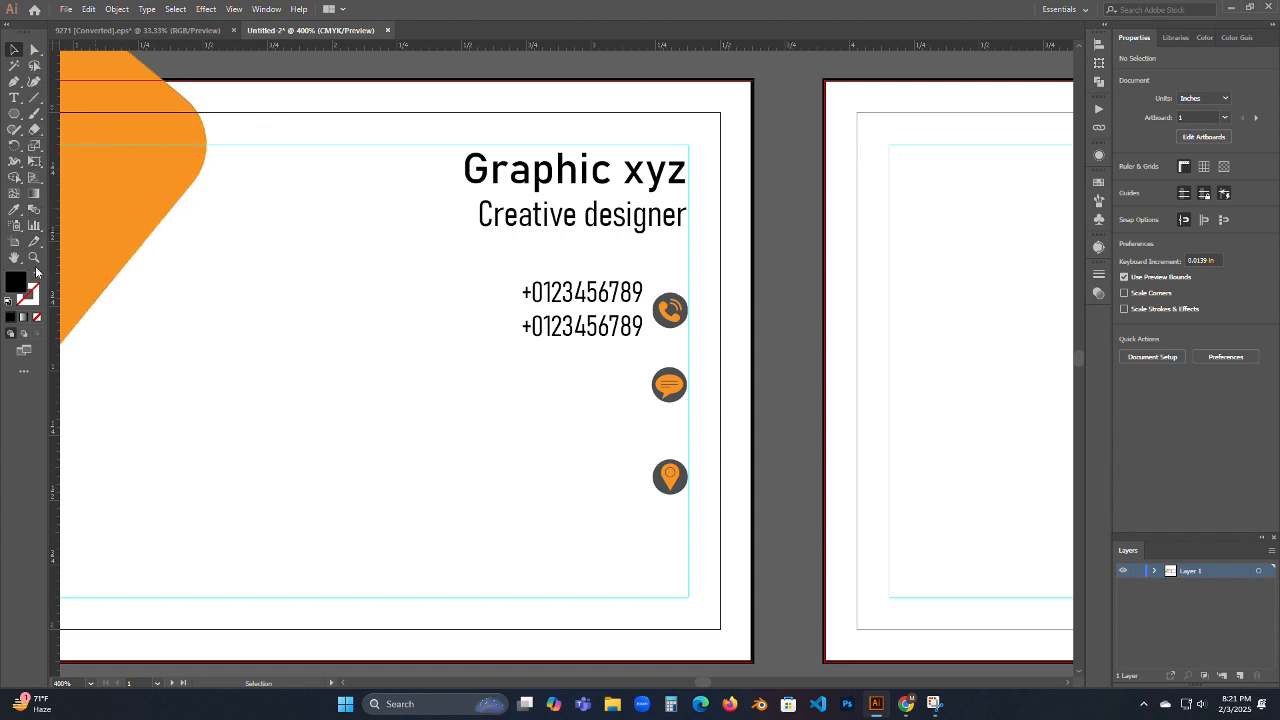
- Add a separate placeholder e-mail text line in the empty area left of the contact details
click(14, 97)
click(328, 334)
text(you)
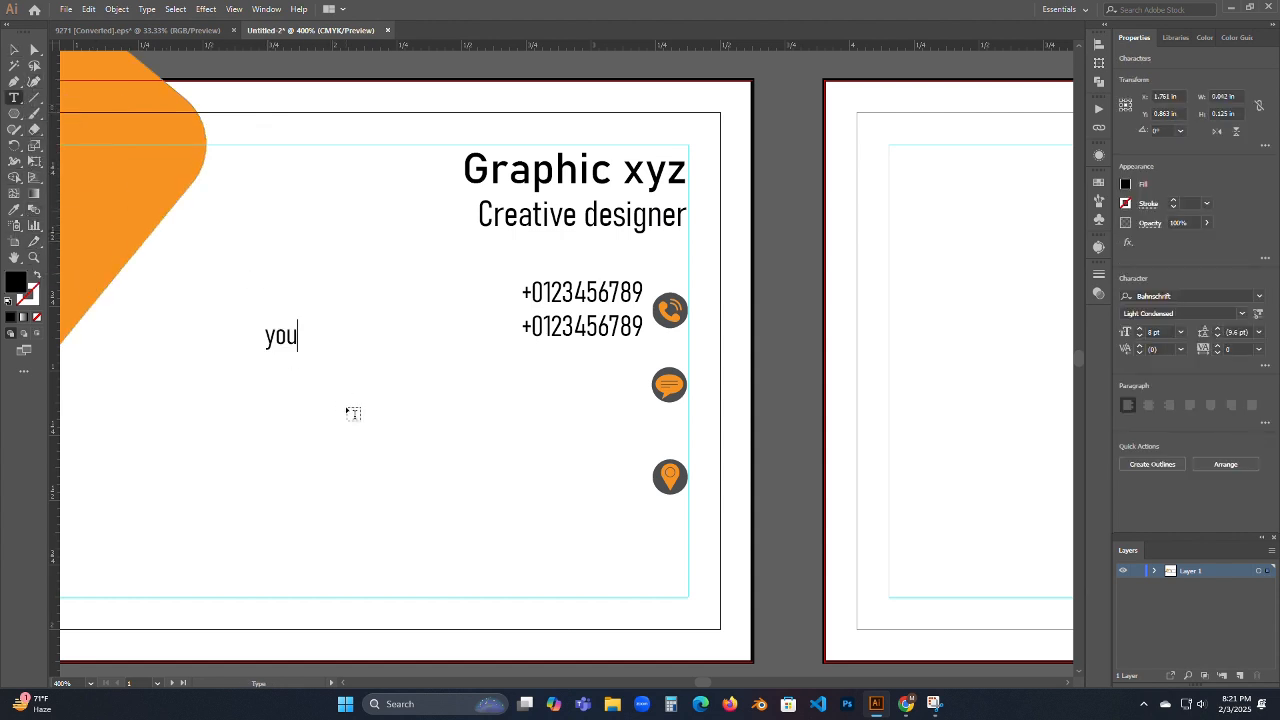
text(rgmail.com)
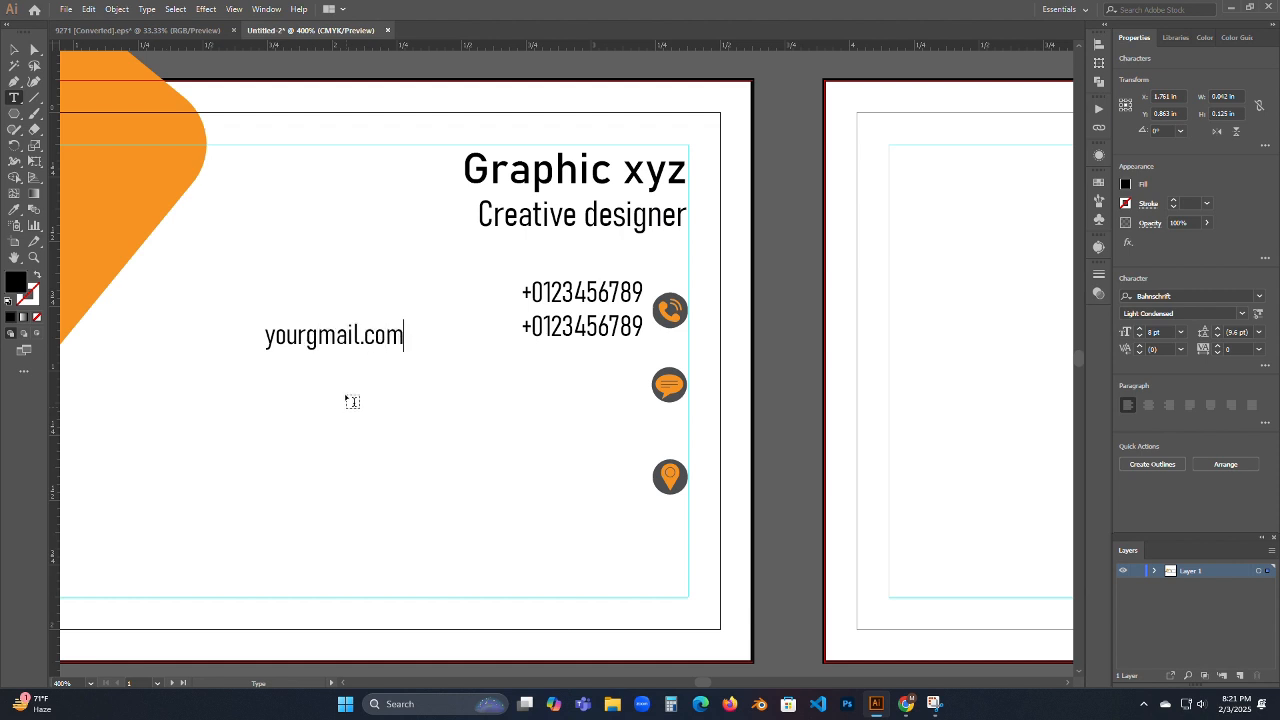
key(Escape)
click(334, 428)
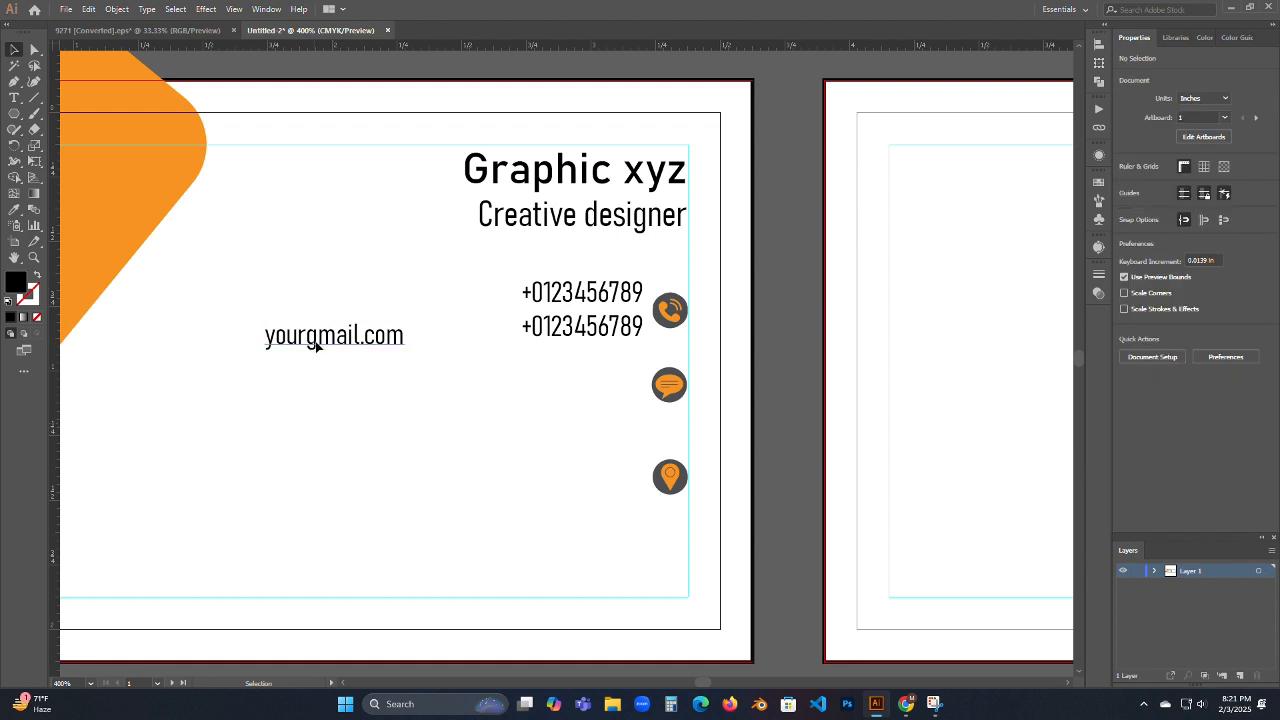
- Place the e-mail line to the left of the message icon and center the two vertically on each other
drag(318, 346, 551, 393)
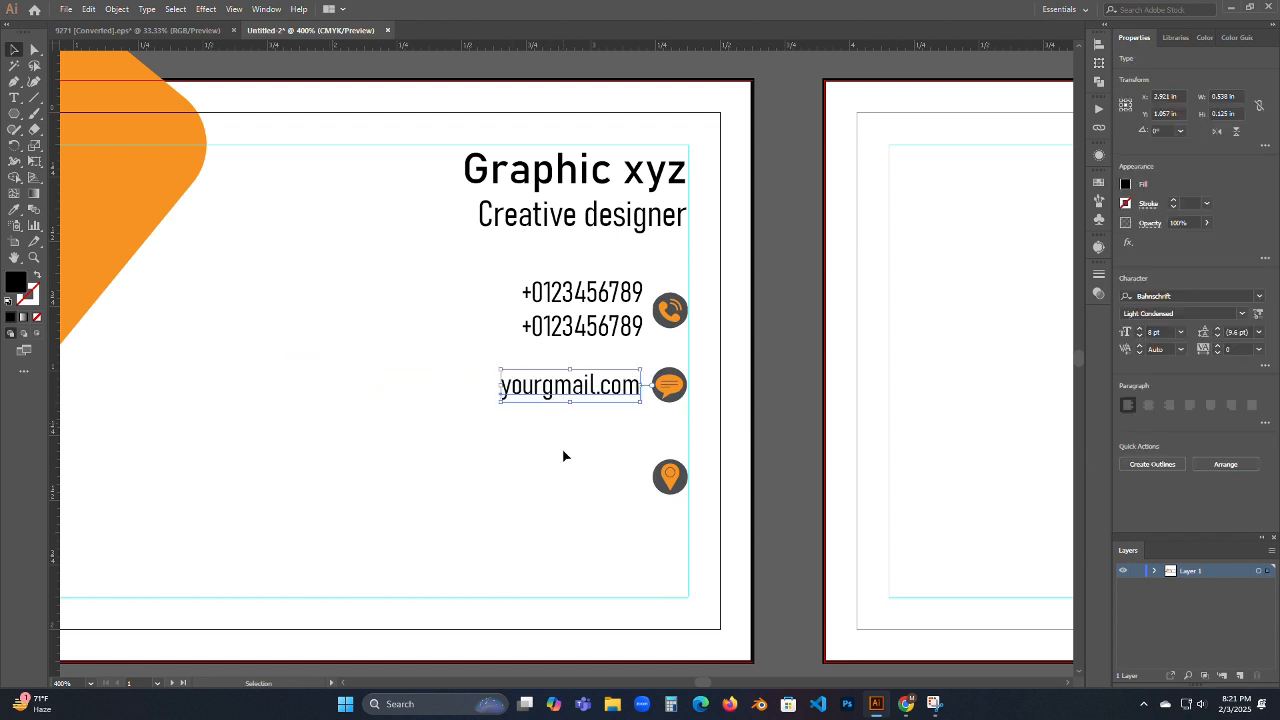
click(562, 456)
click(565, 398)
key(Up)
key(Down)
shift+click(669, 385)
click(1229, 300)
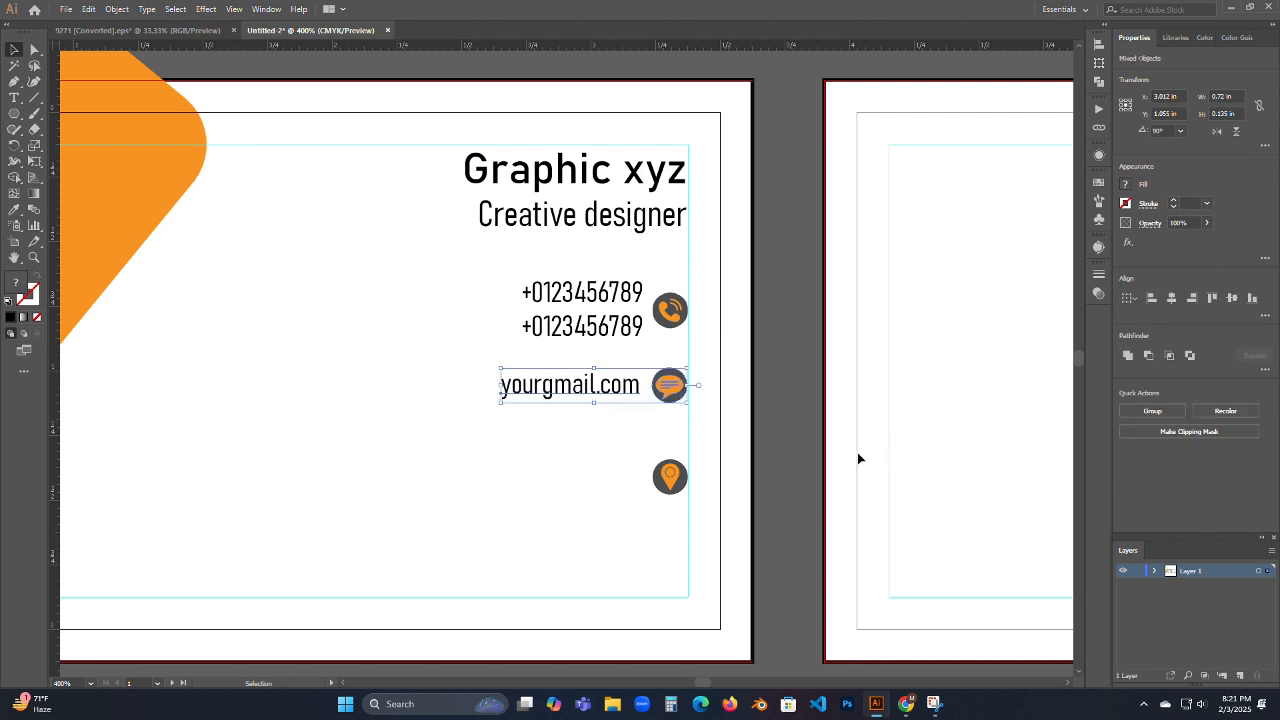
click(690, 500)
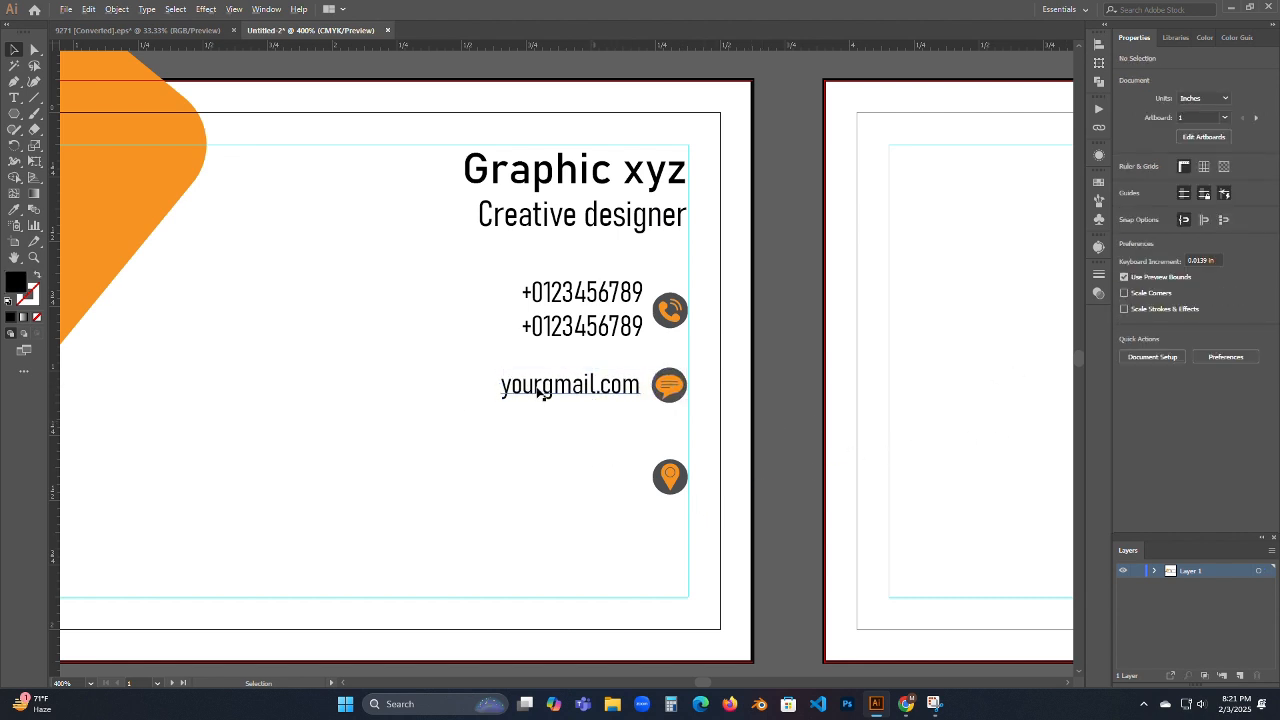
- Duplicate the e-mail line down beside the location icon and replace the copy's text with a placeholder address and state
drag(538, 392, 538, 483)
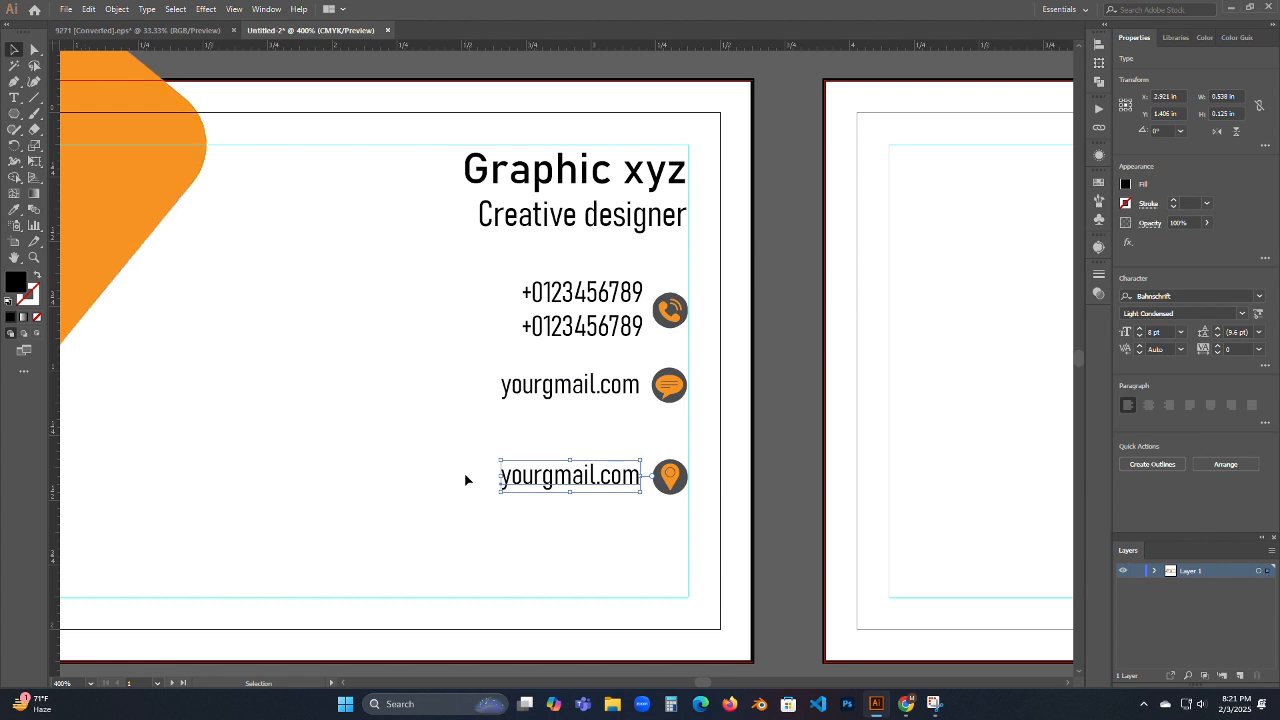
double_click(551, 477)
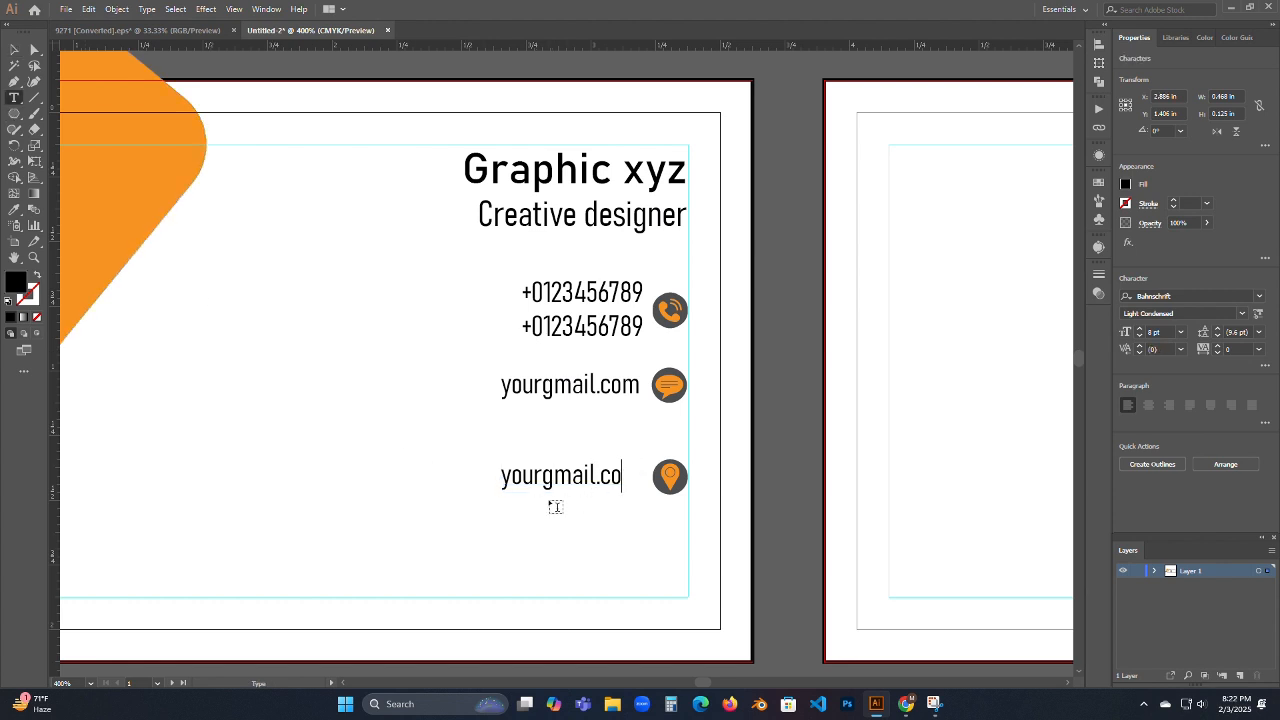
key(BackSpace)
key(BackSpace)
key(BackSpace)
key(BackSpace)
key(BackSpace)
key(BackSpace)
key(BackSpace)
key(BackSpace)
key(BackSpace)
key(BackSpace)
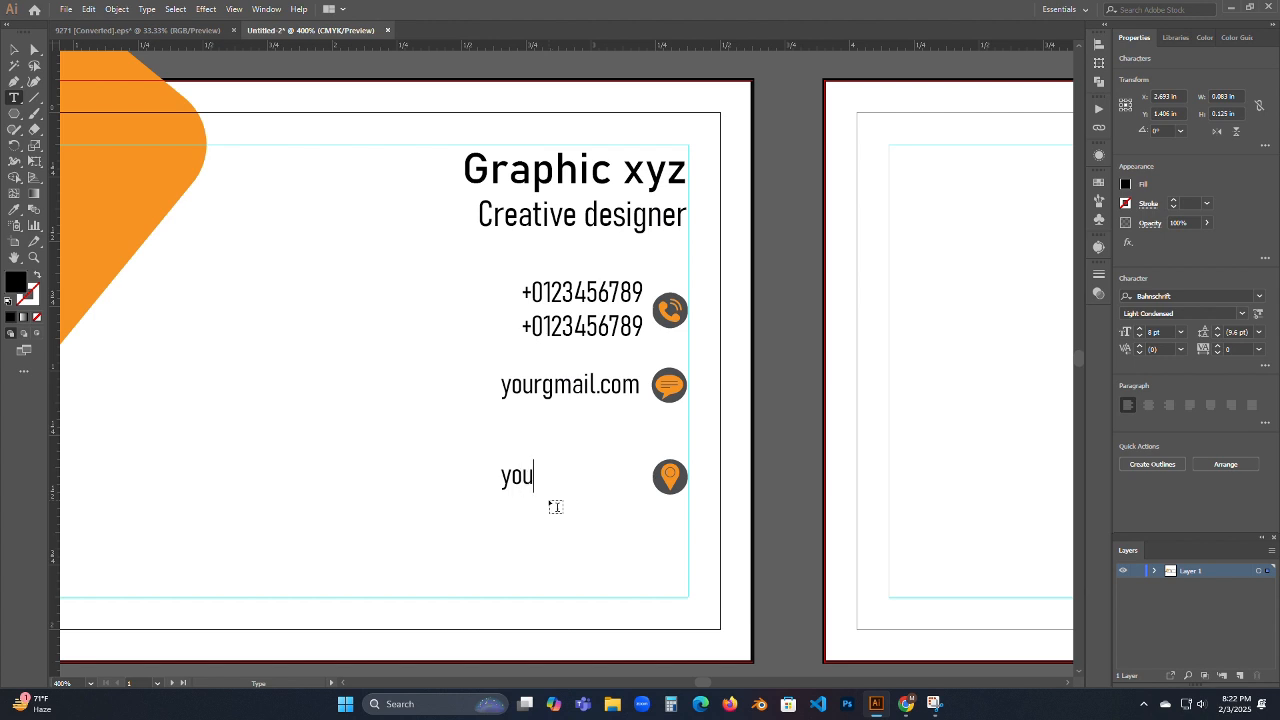
text(ur address here us state 1250)
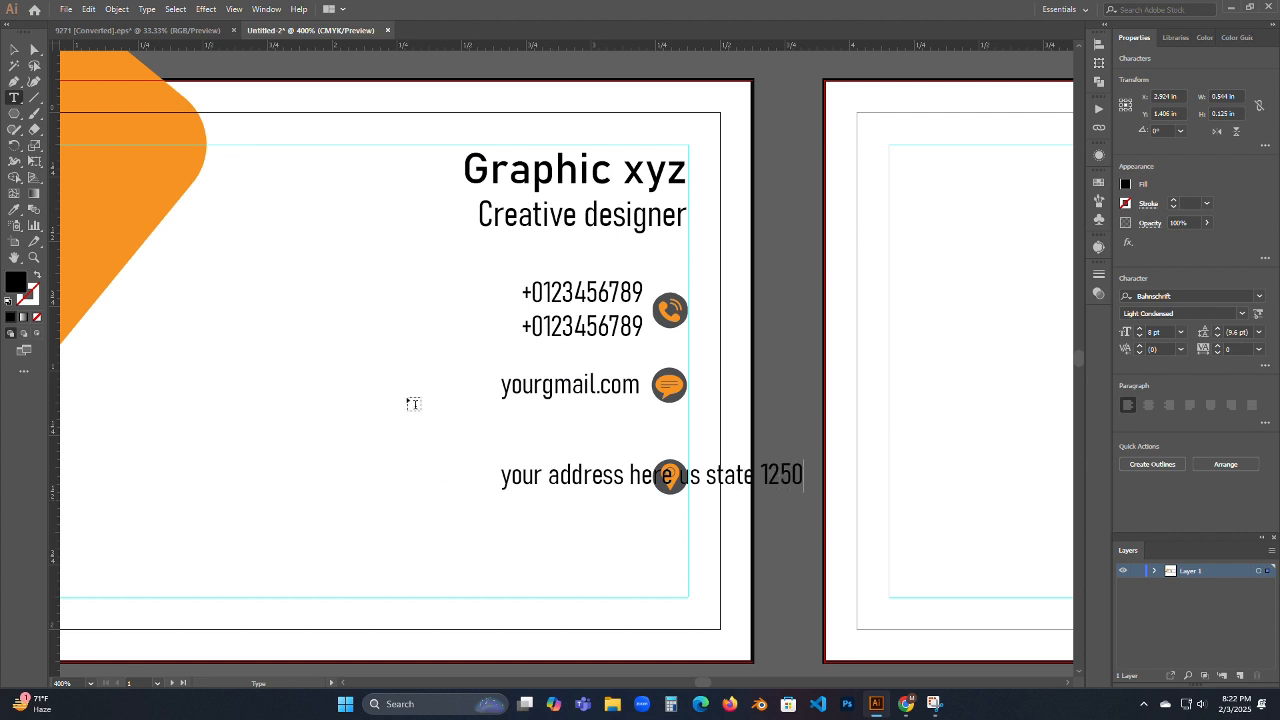
key(Escape)
- Move the address line to the left of the location icon and center the two vertically on each other
drag(643, 487, 473, 493)
click(515, 427)
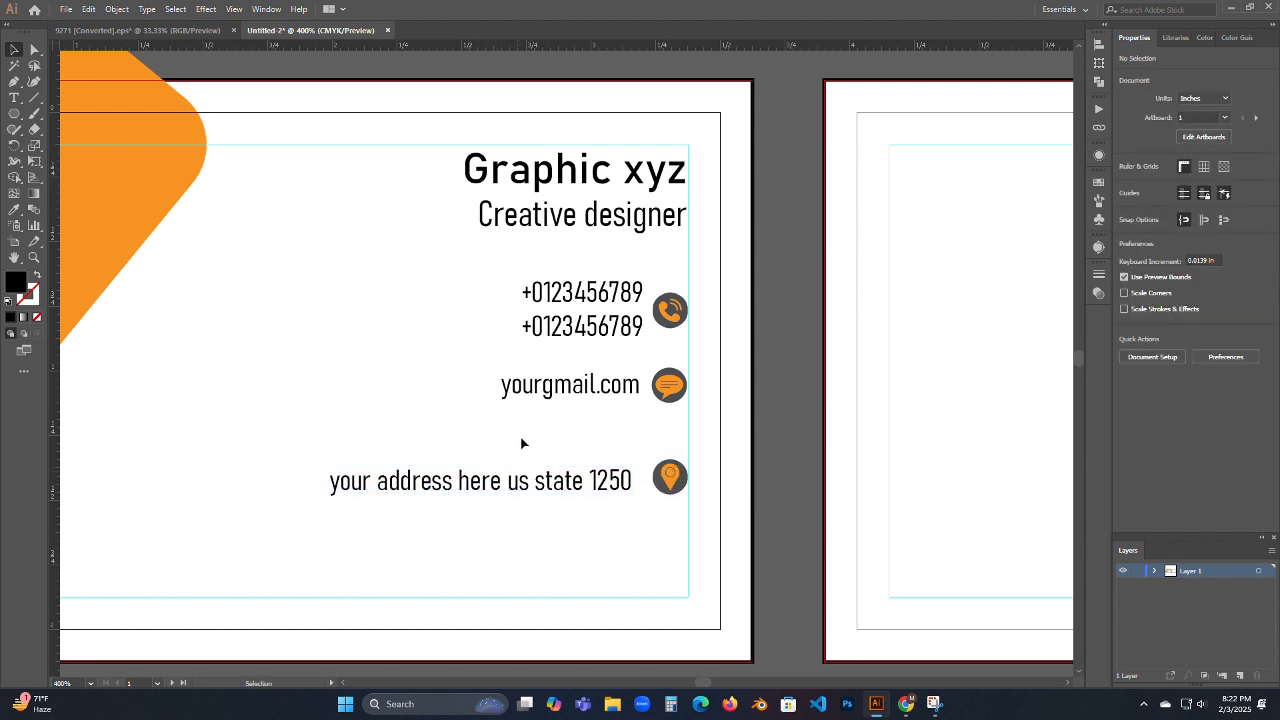
drag(521, 443, 763, 510)
click(1231, 299)
click(481, 443)
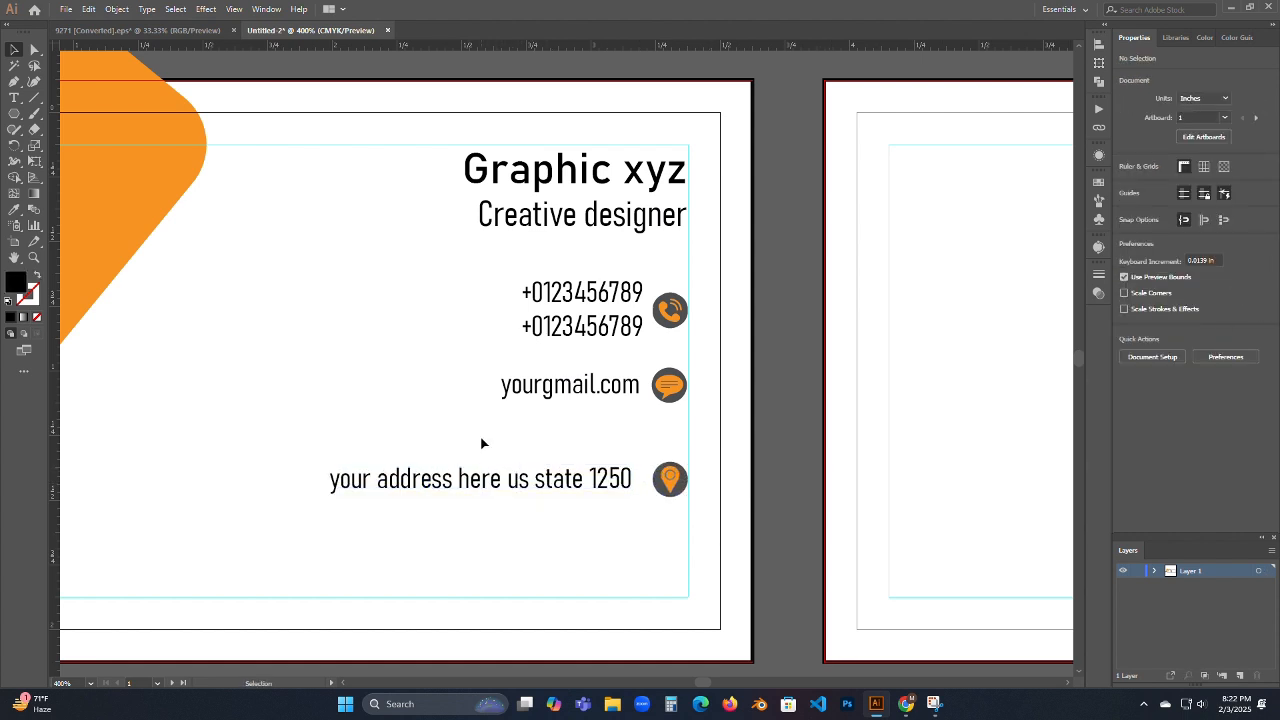
drag(531, 453, 694, 537)
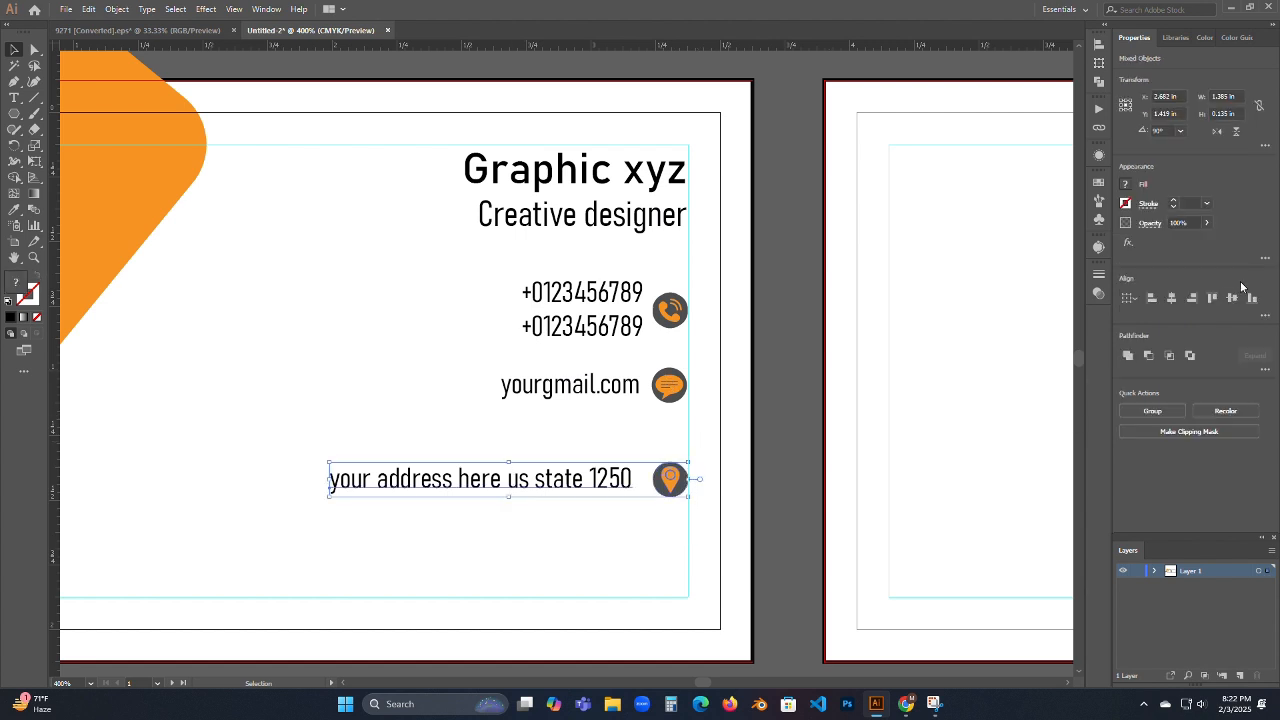
- Group the address, e-mail and phone lines each with their own icon, making one group per contact row
key(a)
drag(437, 372, 766, 411)
key(ctrl+g)
drag(508, 280, 717, 358)
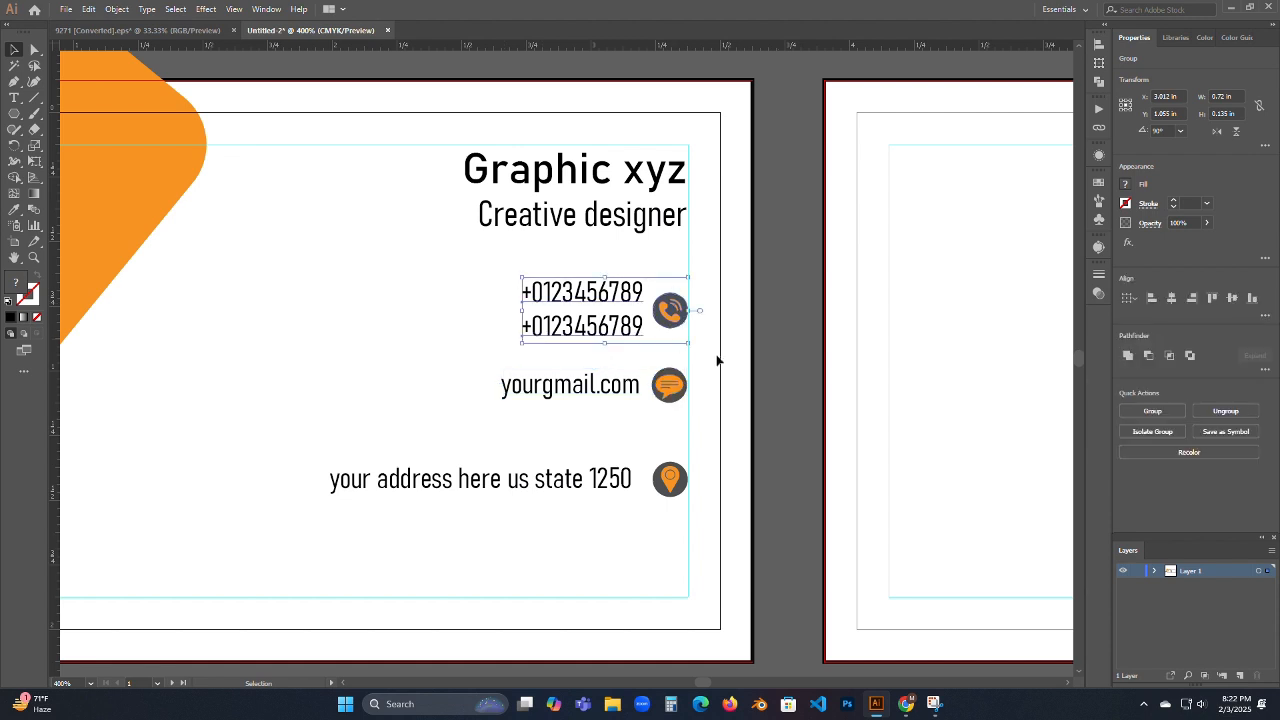
key(ctrl+g)
- Align the three contact row groups to their right edges
drag(726, 273, 690, 536)
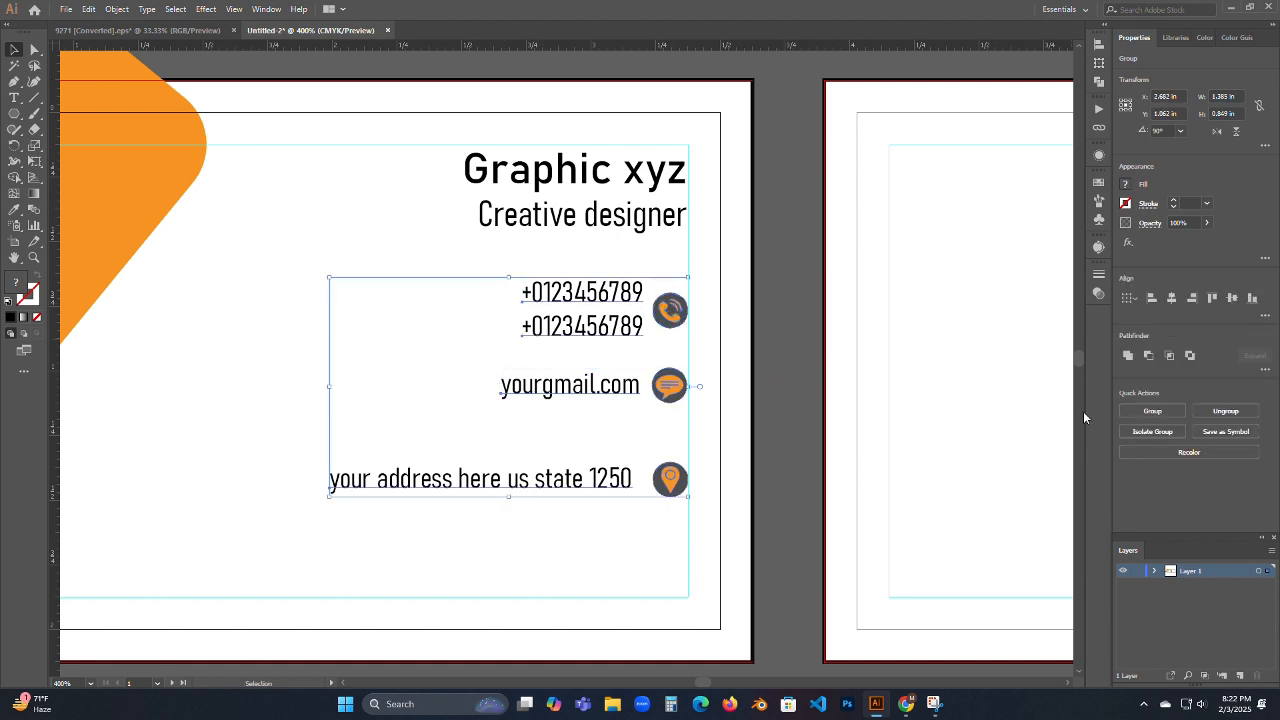
click(1195, 299)
click(800, 446)
- Move the address row up closer beneath the e-mail row
click(666, 488)
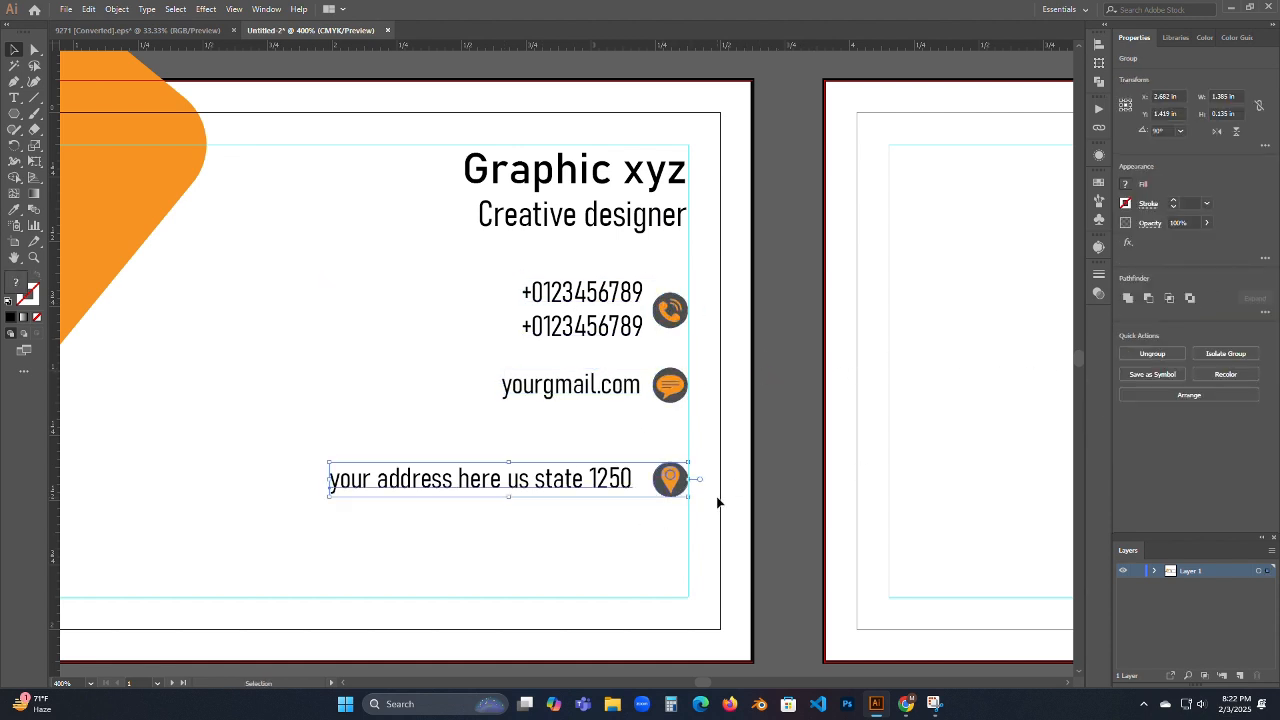
key(Up)
key(Up)
key(Up)
key(Up)
key(Up)
key(Up)
key(Up)
key(Up)
key(Up)
key(Up)
key(Up)
key(Up)
click(798, 512)
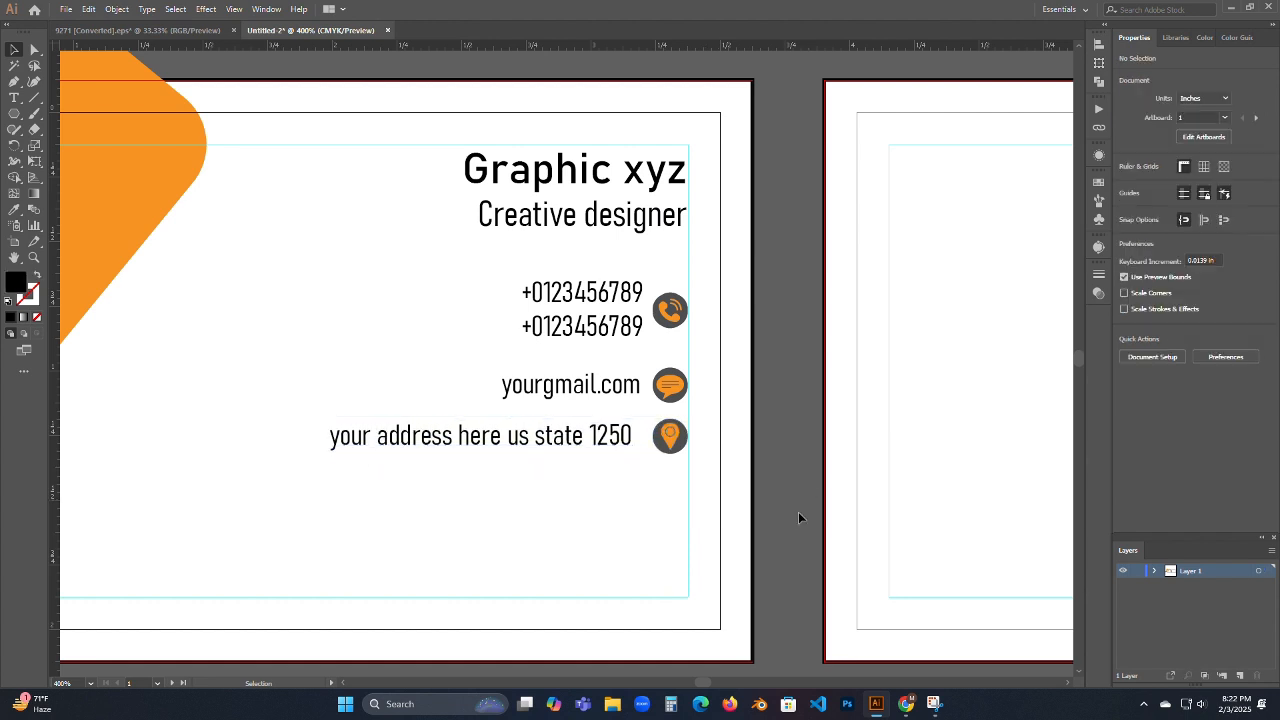
click(588, 449)
key(Down)
click(603, 497)
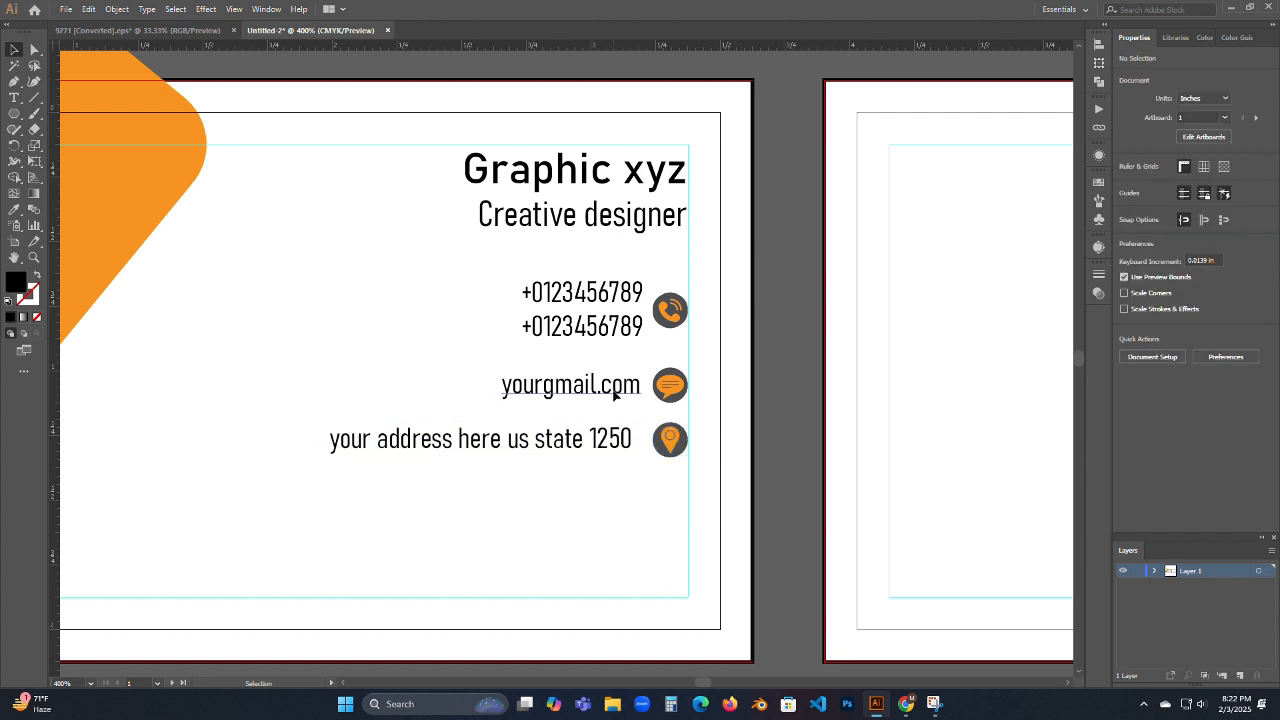
- Shift the e-mail, phone and address rows slightly down to tighten and even out the spacing between them
click(570, 386)
key(Down)
click(533, 263)
drag(680, 350, 681, 368)
click(787, 371)
click(686, 398)
drag(688, 450, 688, 458)
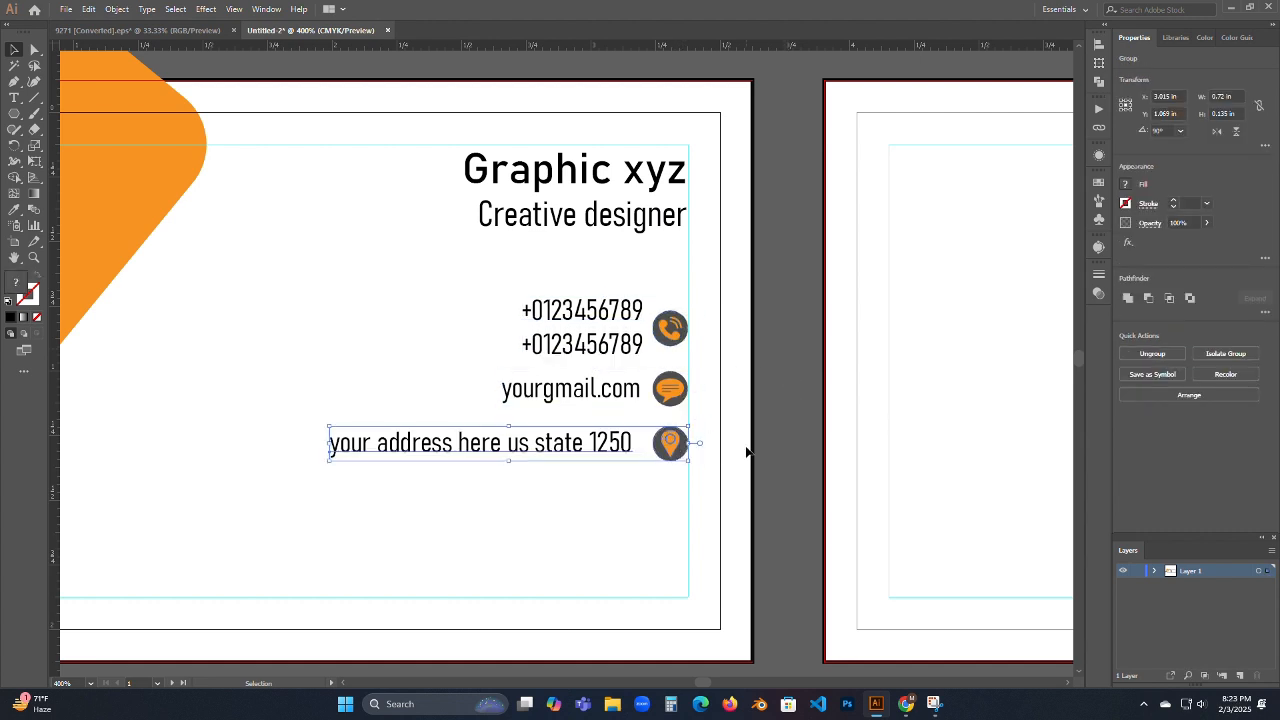
click(778, 453)
drag(677, 398, 677, 406)
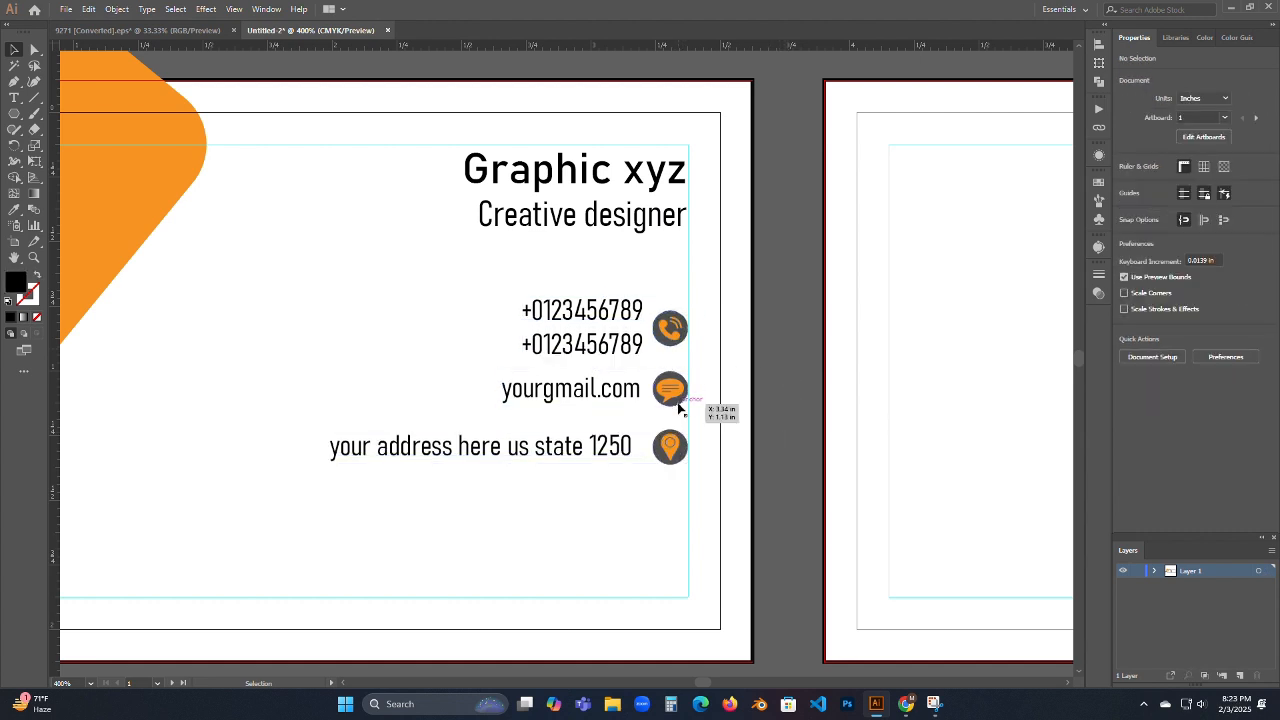
click(732, 447)
- Ungroup the address, e-mail and phone rows so that their text lines and icons are separate again
scroll(600, 371, down, 2)
scroll(602, 369, down, 1)
drag(570, 441, 636, 409)
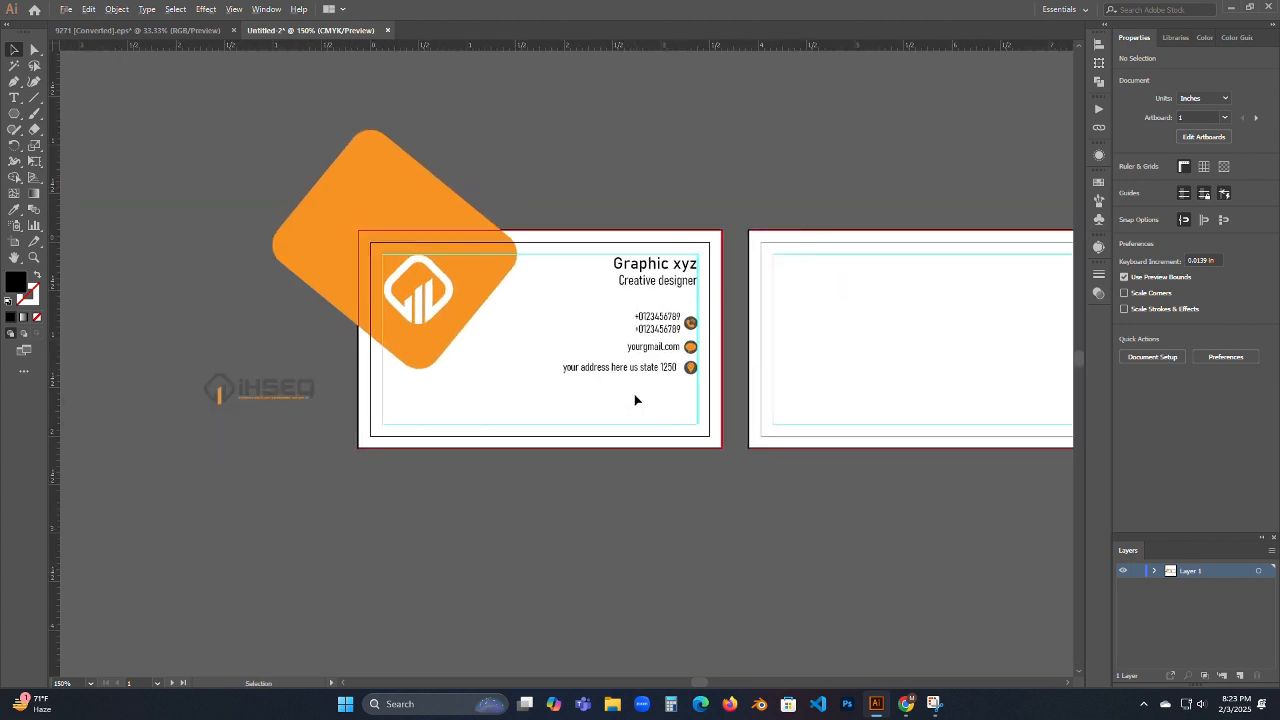
scroll(635, 397, up, 2)
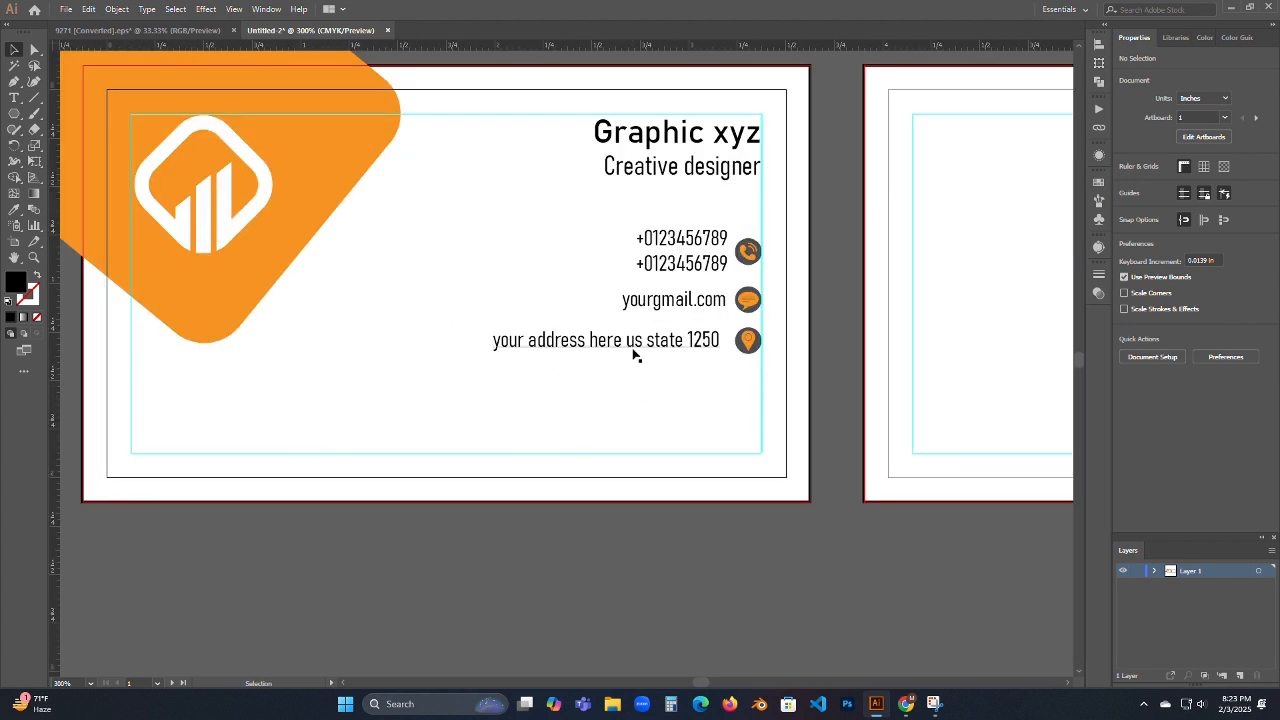
click(634, 354)
click(654, 407)
click(662, 306)
click(674, 391)
right_click(678, 342)
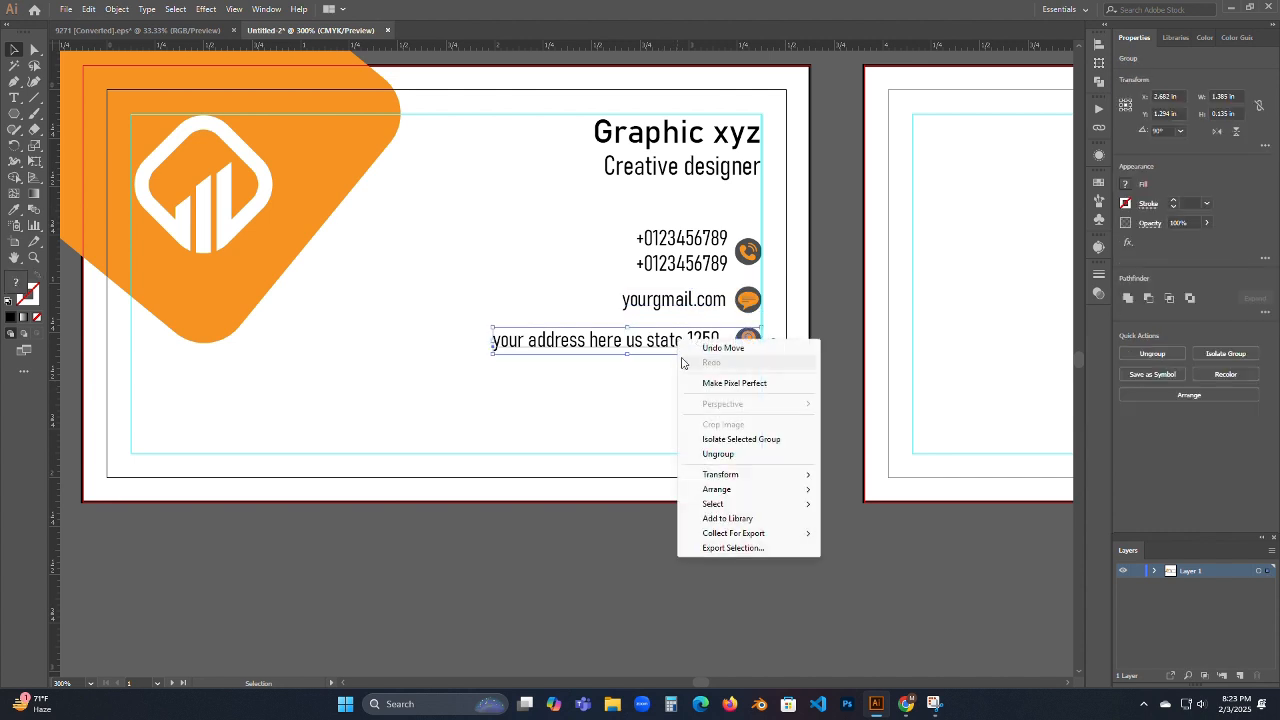
click(729, 455)
right_click(705, 298)
click(740, 412)
right_click(698, 262)
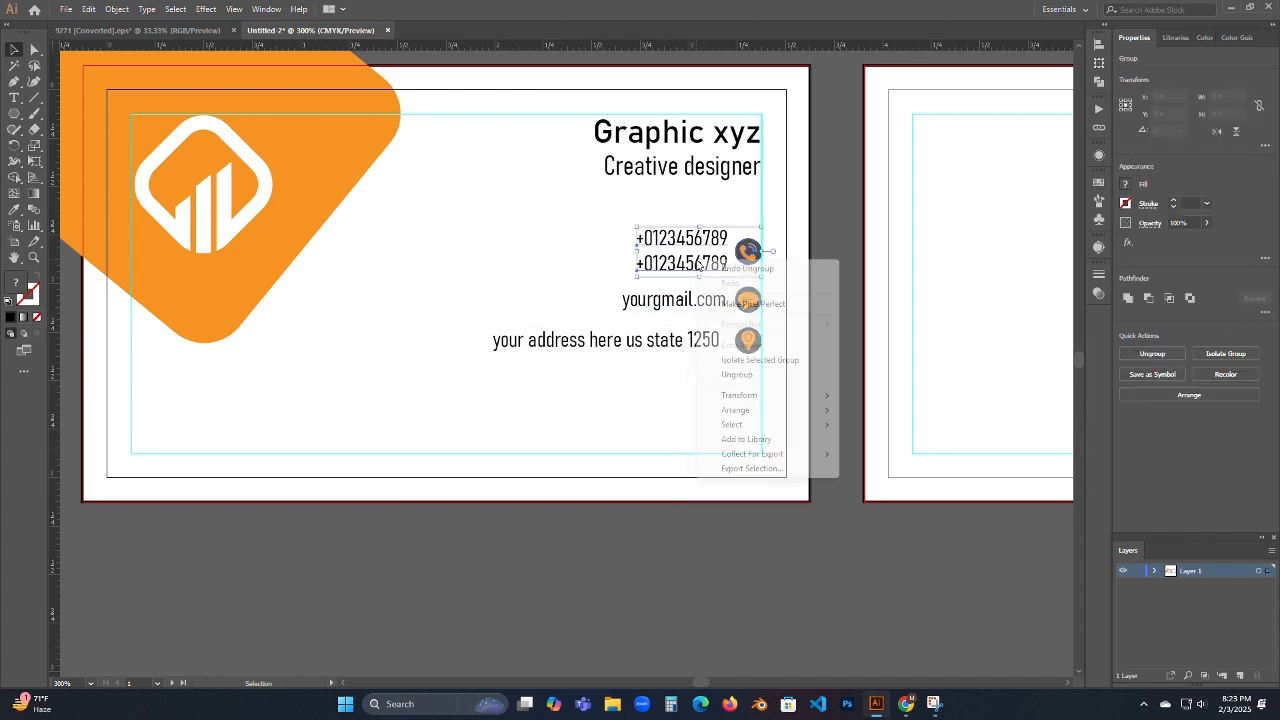
click(740, 374)
- Align the phone, e-mail and address text lines to their right edges without including the icons
drag(611, 220, 704, 394)
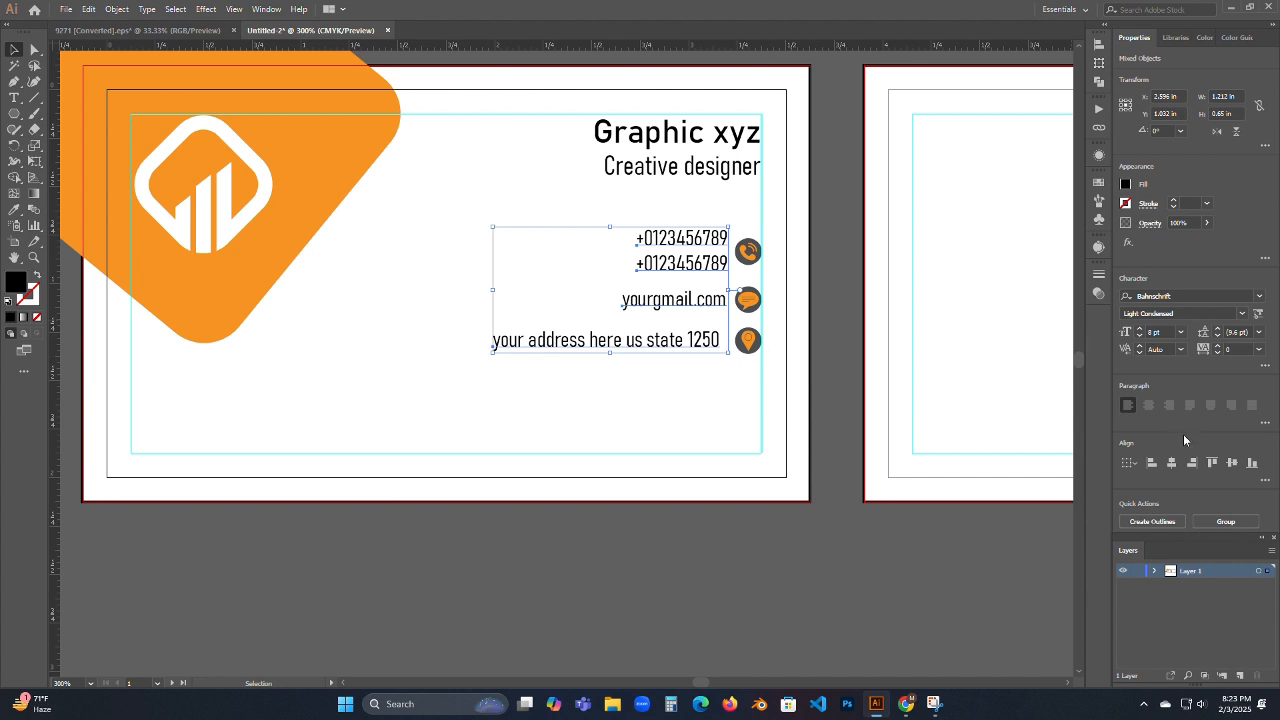
click(1192, 463)
click(839, 492)
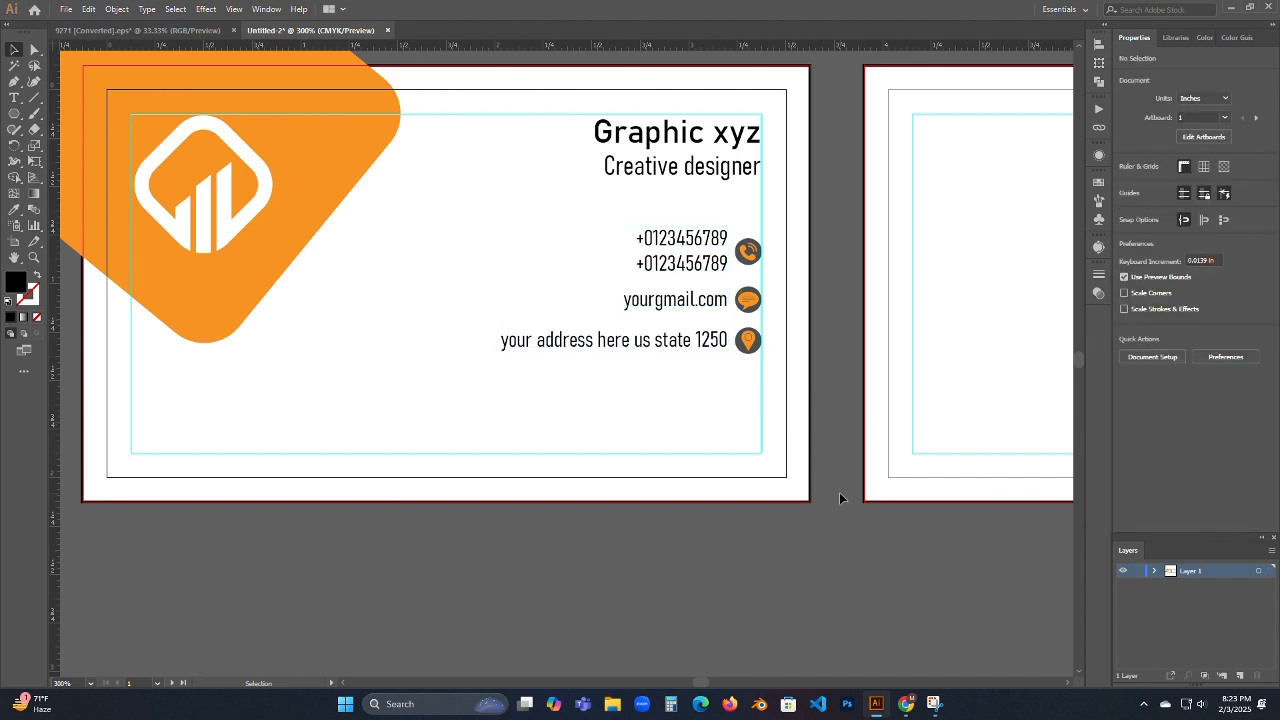
- Nudge the address text line slightly down and the e-mail text line slightly up beside their icons
click(667, 347)
key(Down)
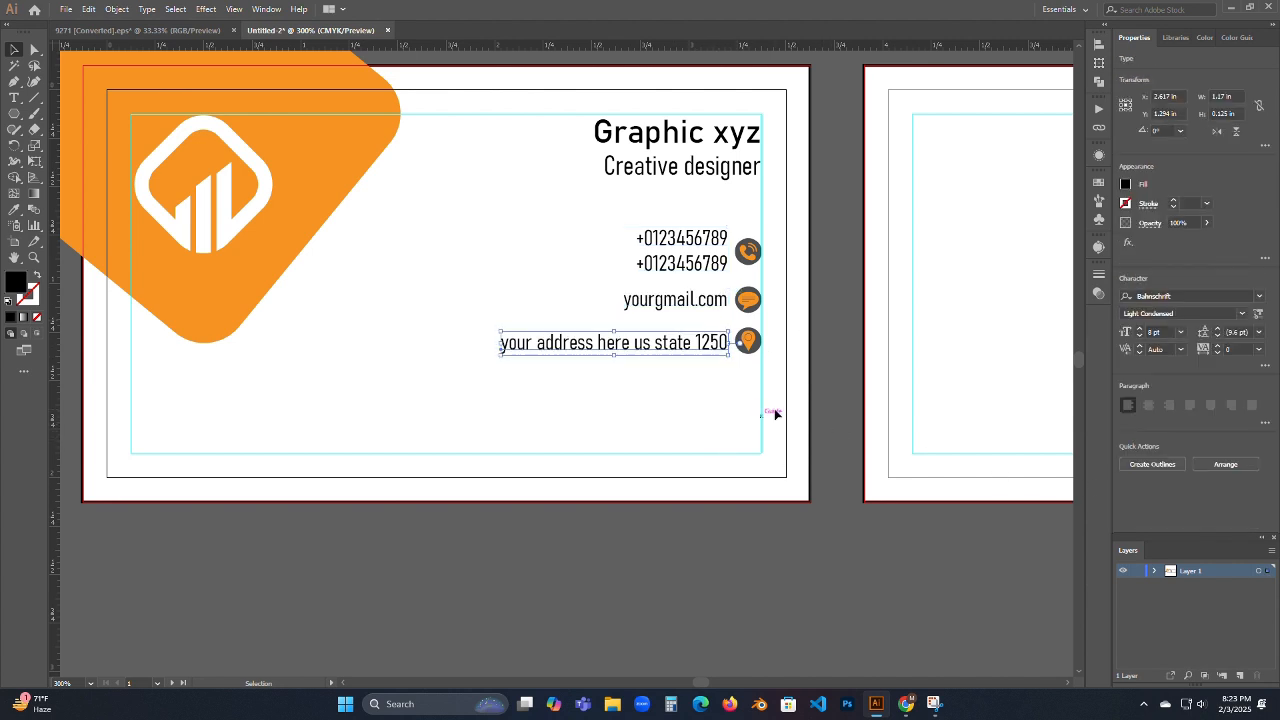
click(723, 318)
click(714, 298)
key(Up)
click(866, 412)
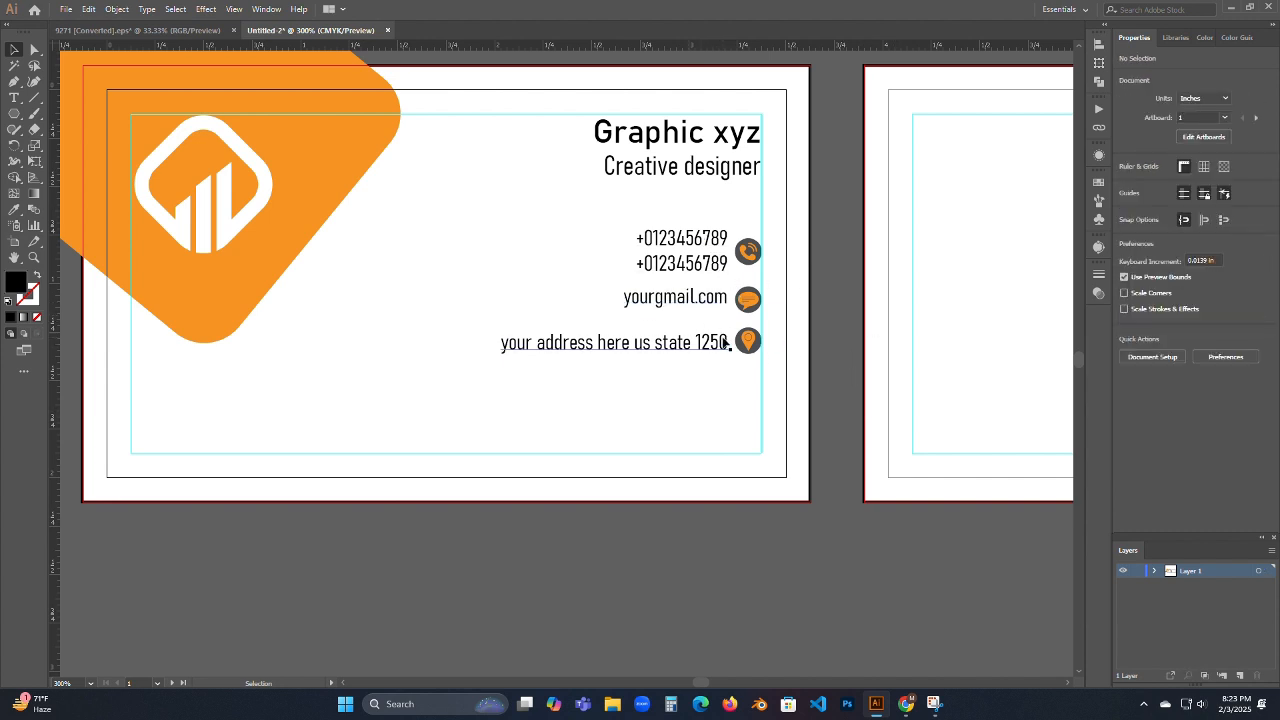
- Move the address line together with the location icon down by two nudges
drag(777, 340, 692, 366)
key(Down)
key(Down)
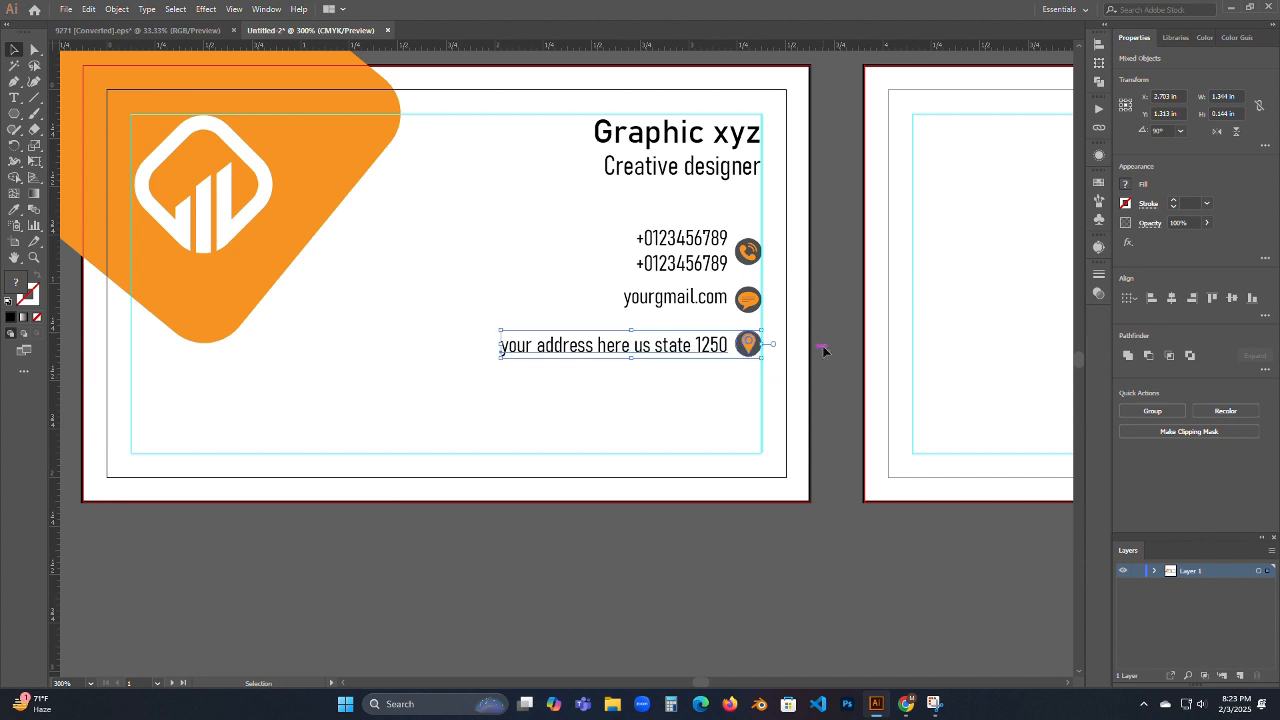
click(847, 344)
- Draw a spacer rectangle about 0.05 × 0.113 in matching the gap between the phone and message icons and place it directly below the message icon
scroll(753, 232, up, 4)
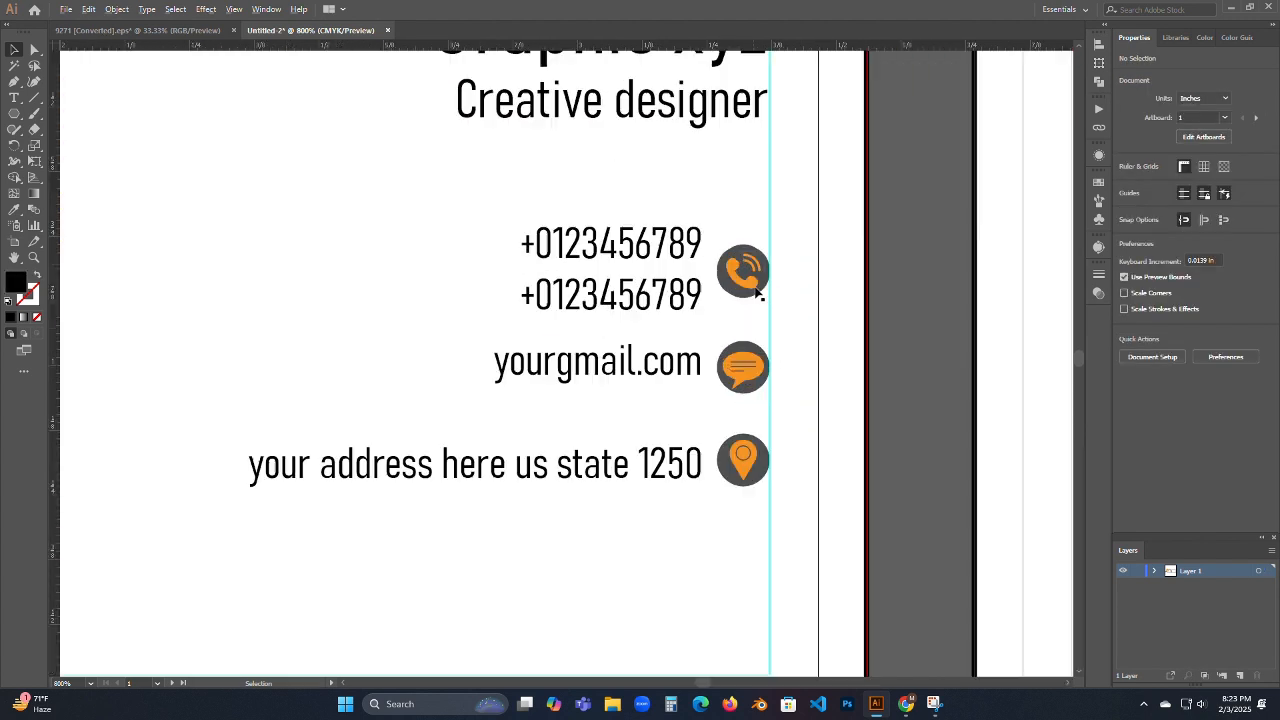
drag(774, 391, 755, 276)
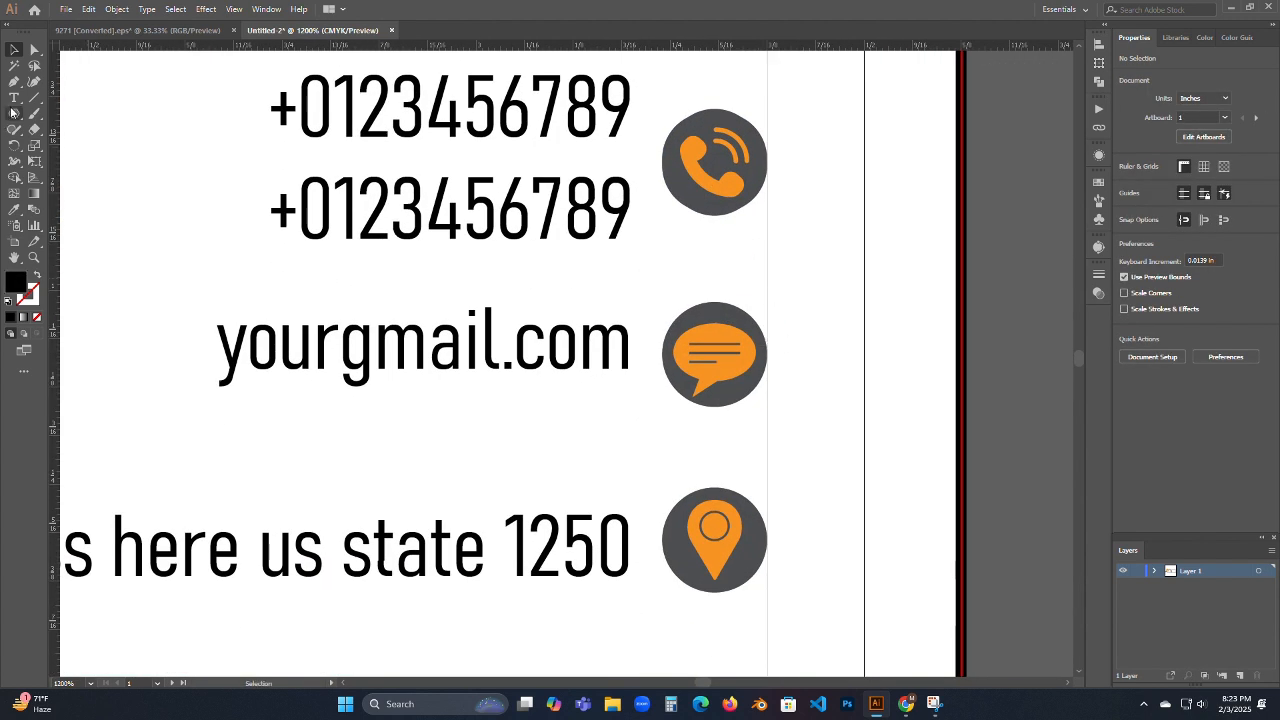
drag(14, 113, 75, 112)
mouse_move(703, 213)
mouse_down()
mouse_move(745, 300)
mouse_move(715, 472)
mouse_up()
key(v)
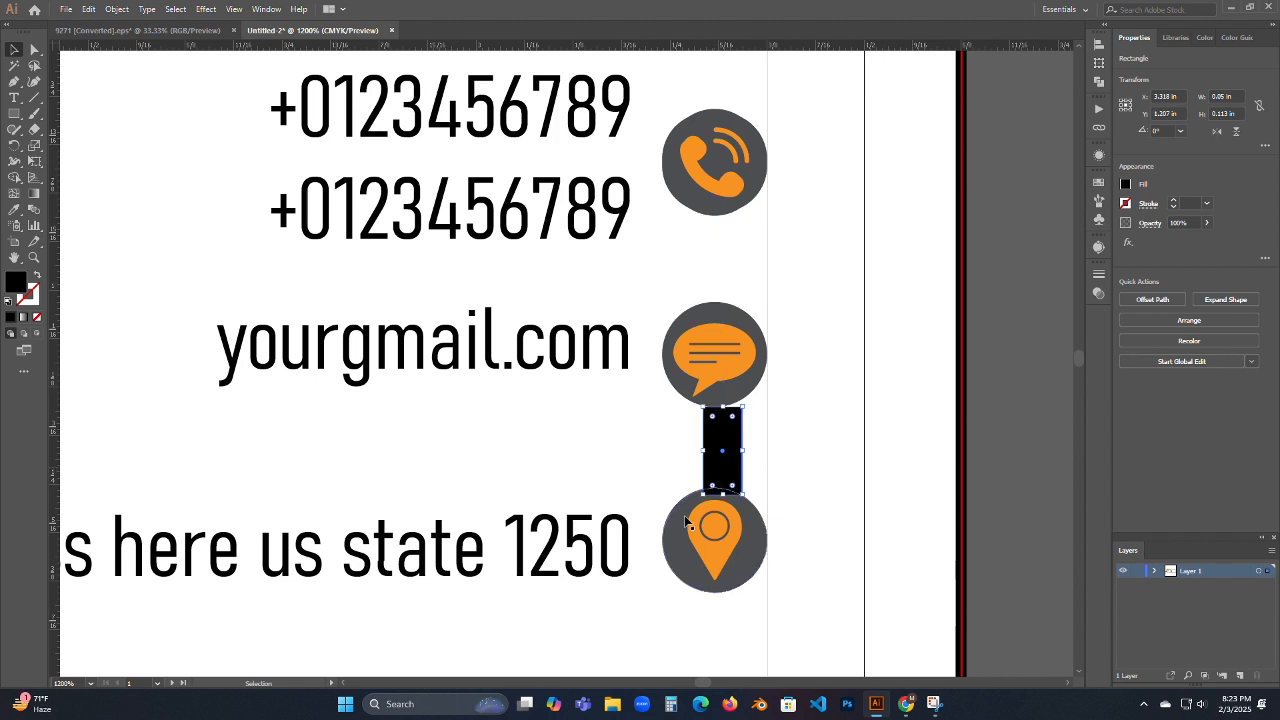
- Move the address row down until the location icon touches the spacer's lower edge, and delete the spacer
scroll(846, 543, down, 1)
drag(846, 543, 549, 548)
key(Down)
key(Down)
key(Up)
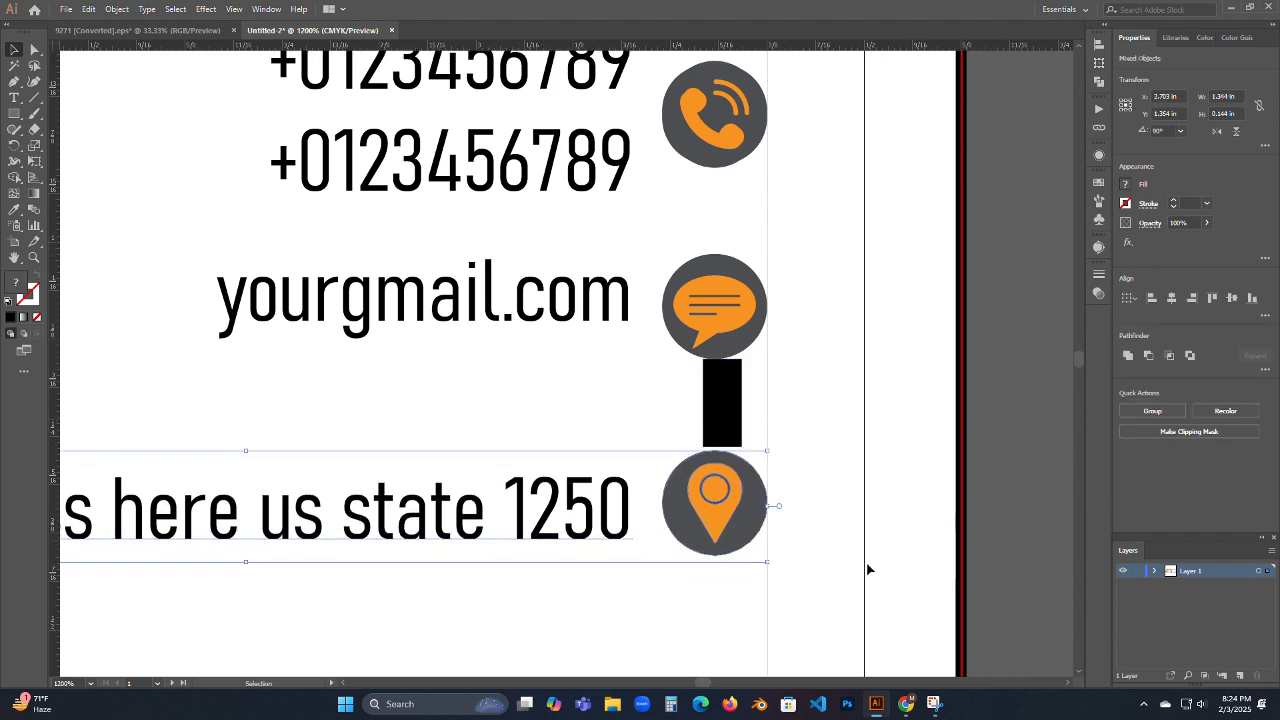
drag(706, 516, 706, 512)
click(828, 485)
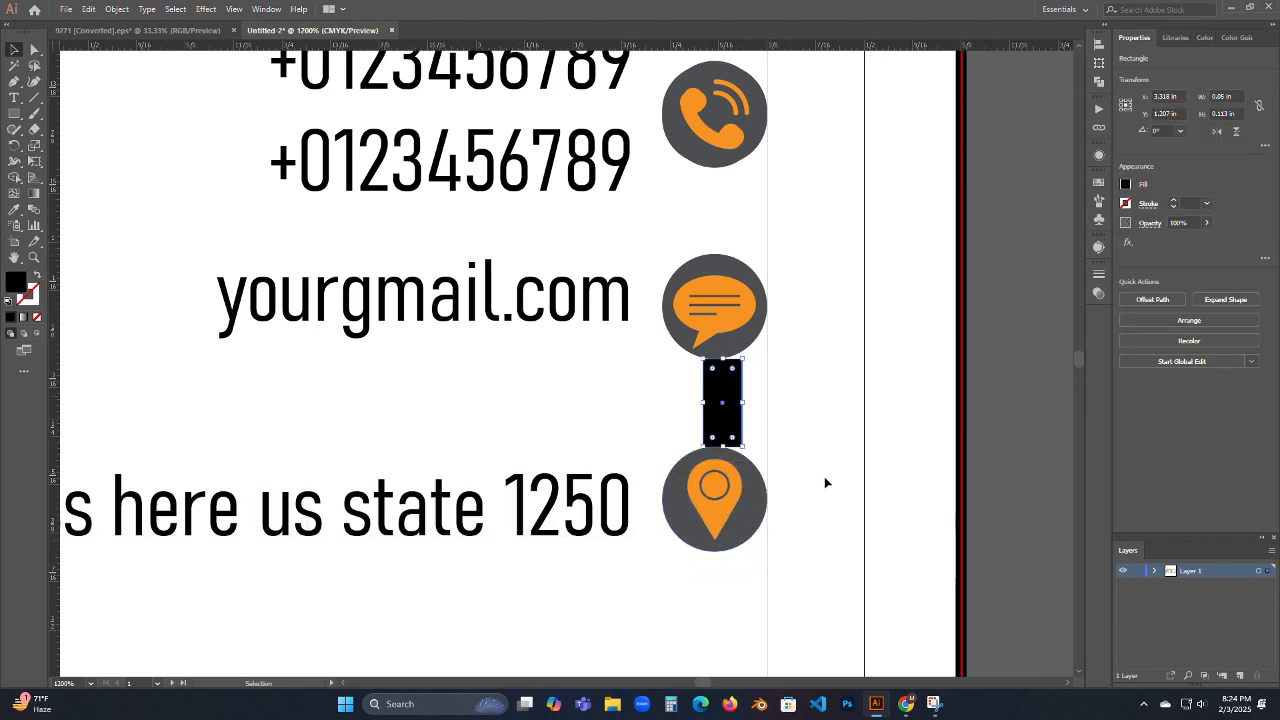
key(Delete)
scroll(722, 405, down, 4)
scroll(722, 405, down, 1)
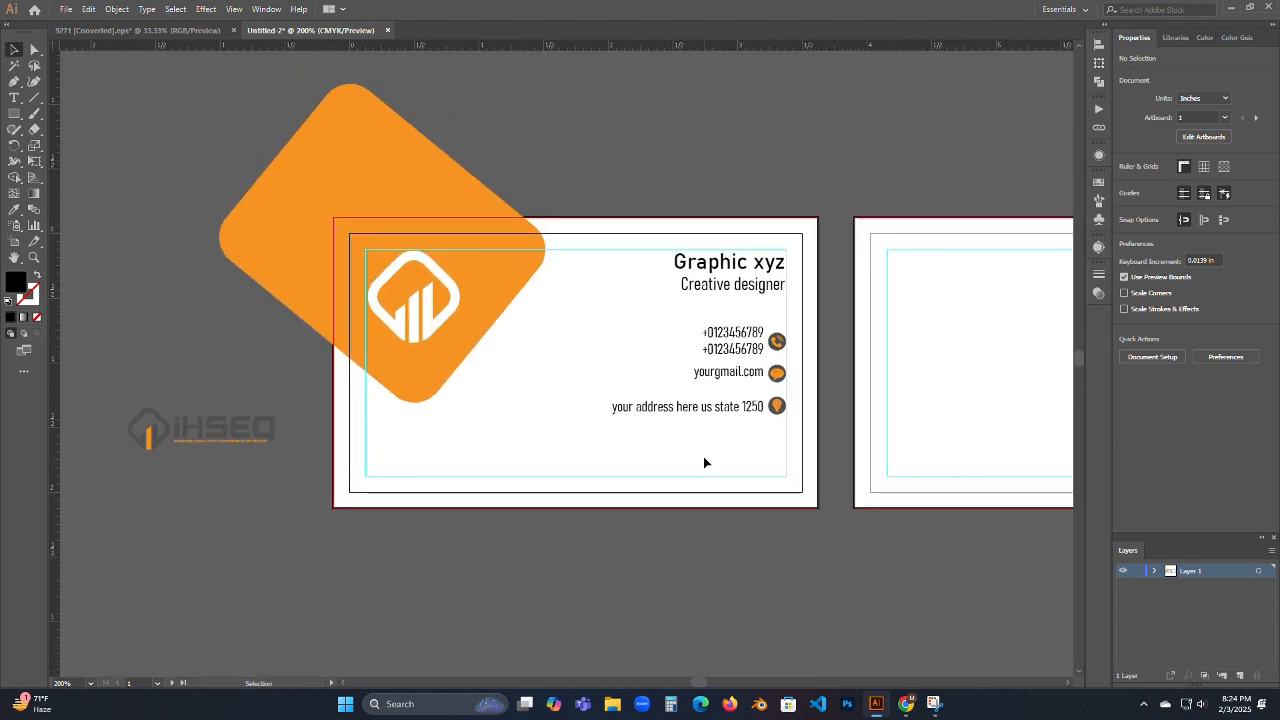
- Group all the contact text lines and their icons into a single group
scroll(766, 409, up, 2)
scroll(757, 414, up, 1)
key(a)
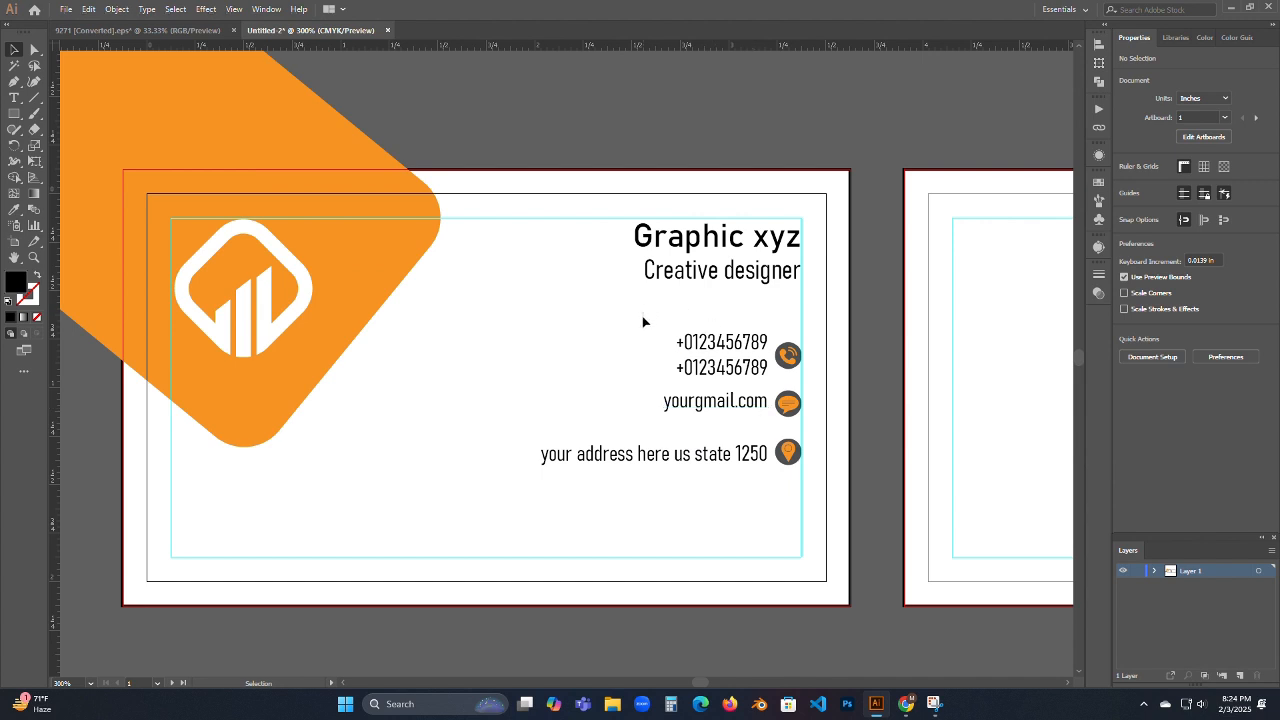
drag(645, 316, 822, 492)
key(ctrl+g)
key(v)
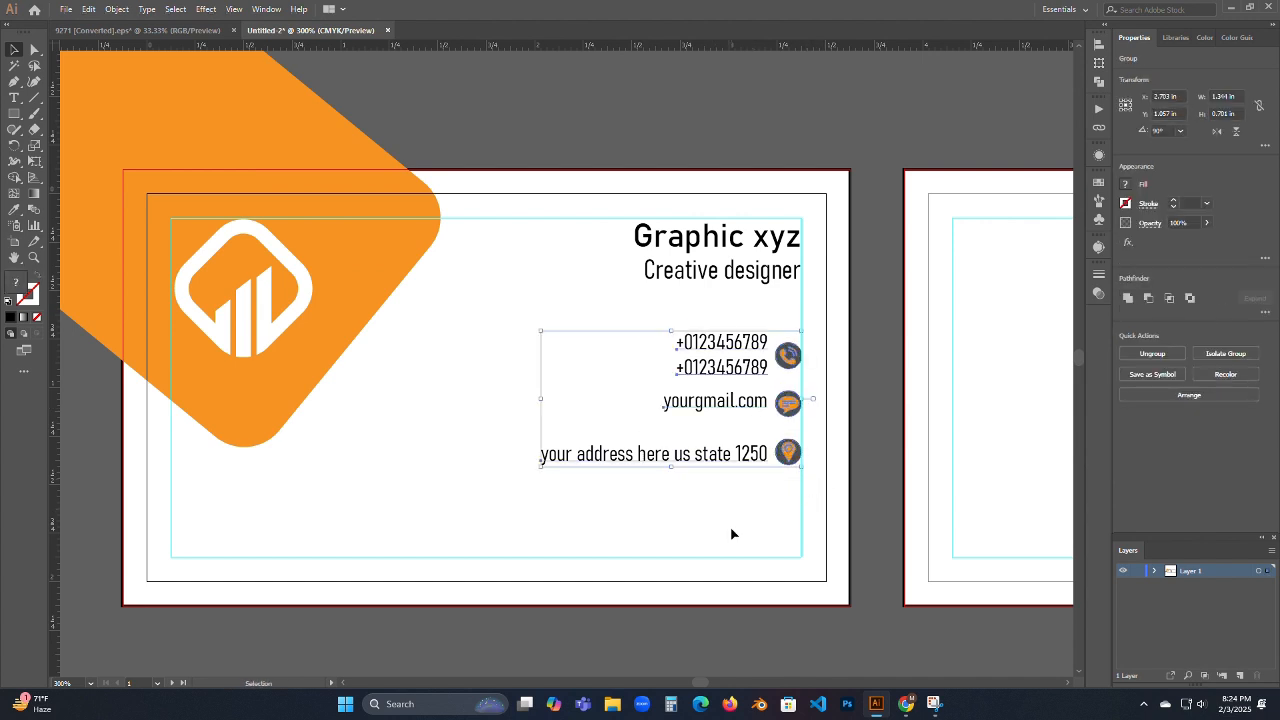
drag(725, 536, 769, 505)
click(710, 471)
- Draw a thin horizontal bar about 3.75 × 0.103 in across the full width of the first card's lower part
scroll(710, 471, down, 2)
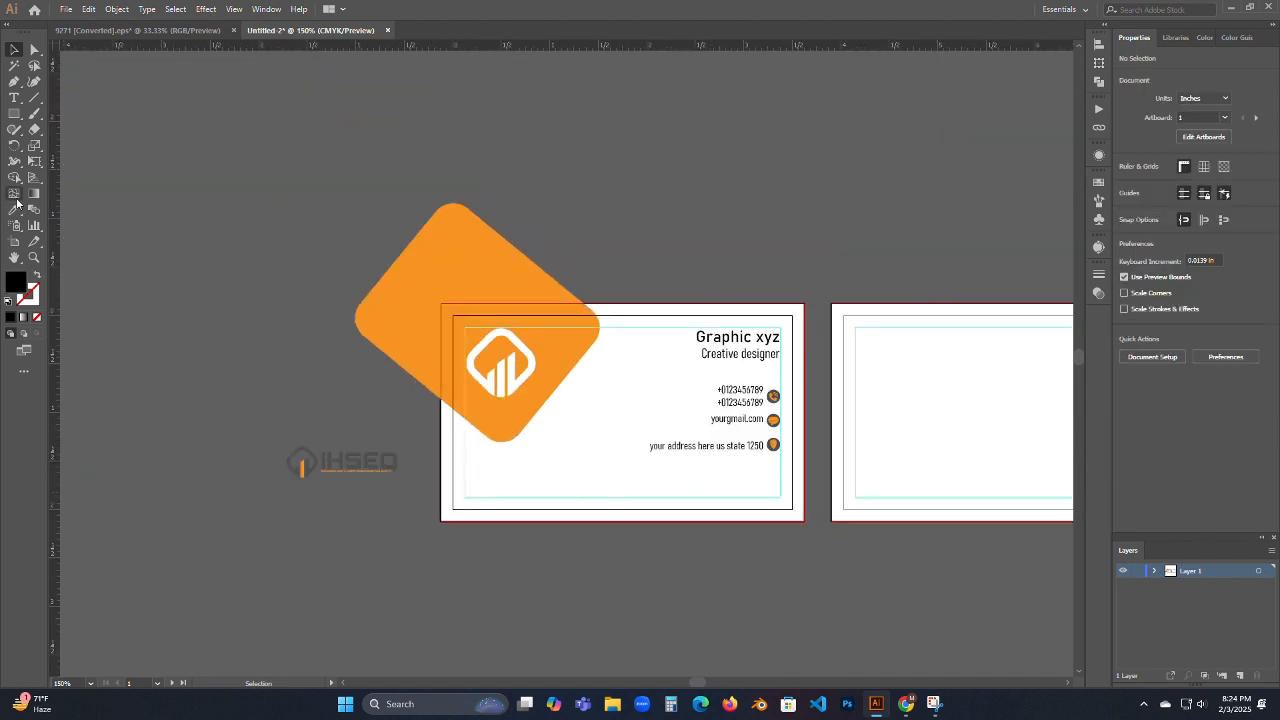
key(m)
drag(440, 487, 800, 494)
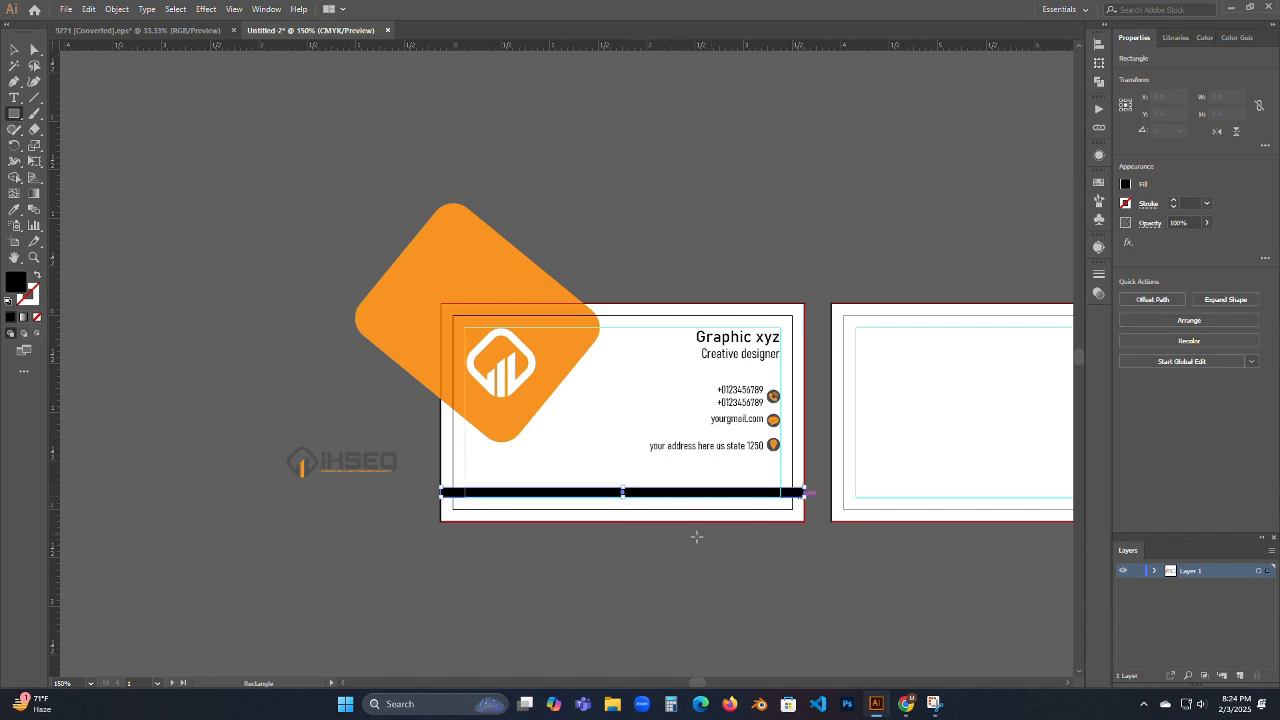
click(14, 49)
click(223, 251)
- Fill the bar with the orange sampled from the large rounded shape
click(700, 493)
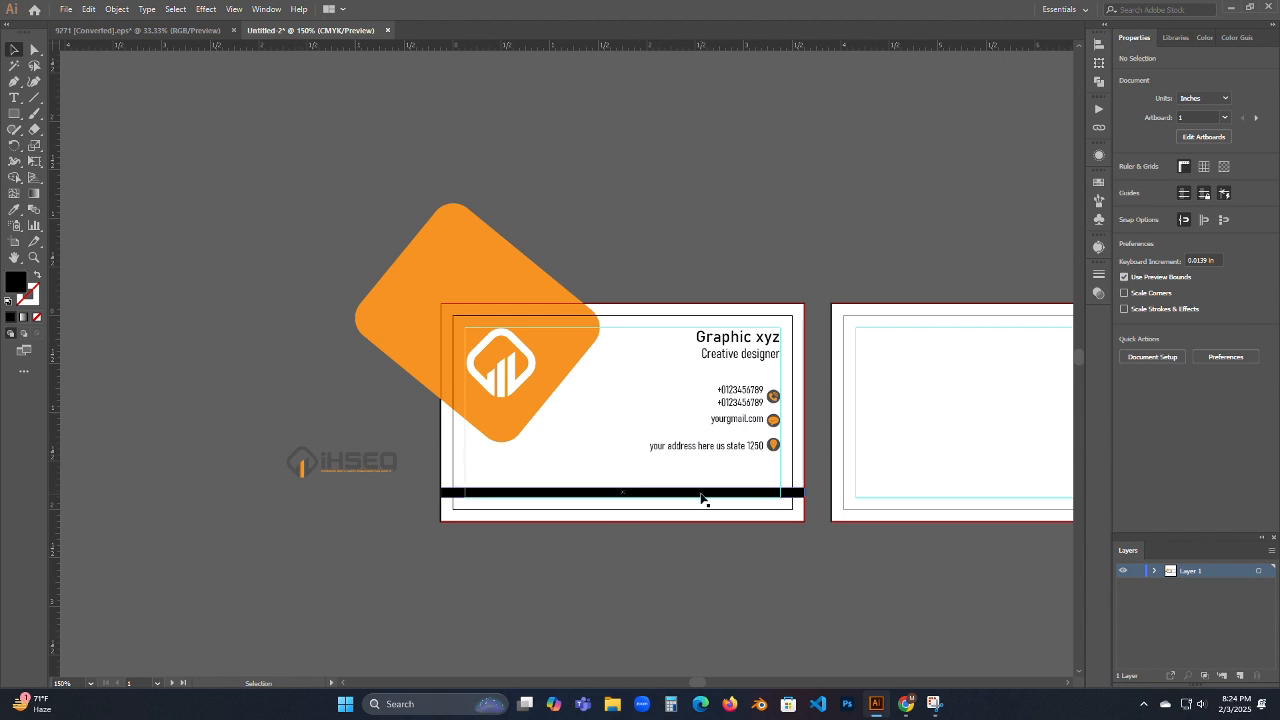
key(i)
click(395, 280)
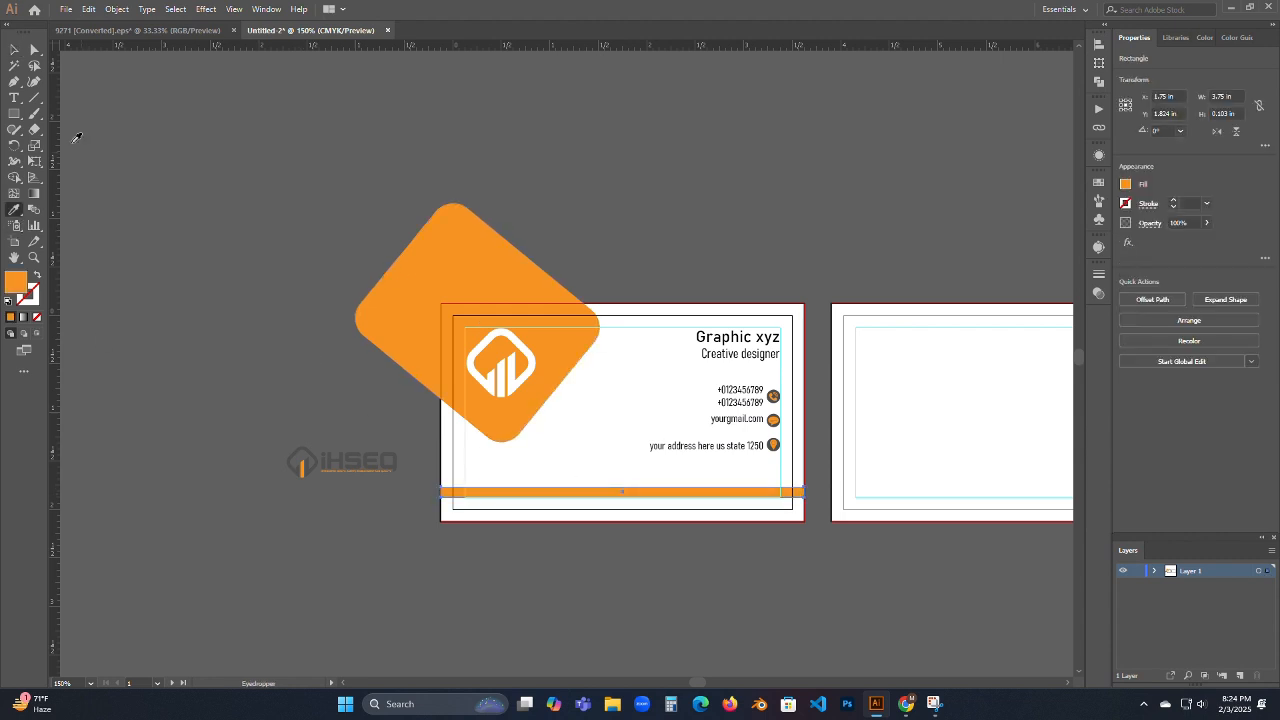
key(v)
click(700, 297)
- Duplicate the orange bar onto the second card at the same height, spanning its full width
drag(700, 266, 362, 224)
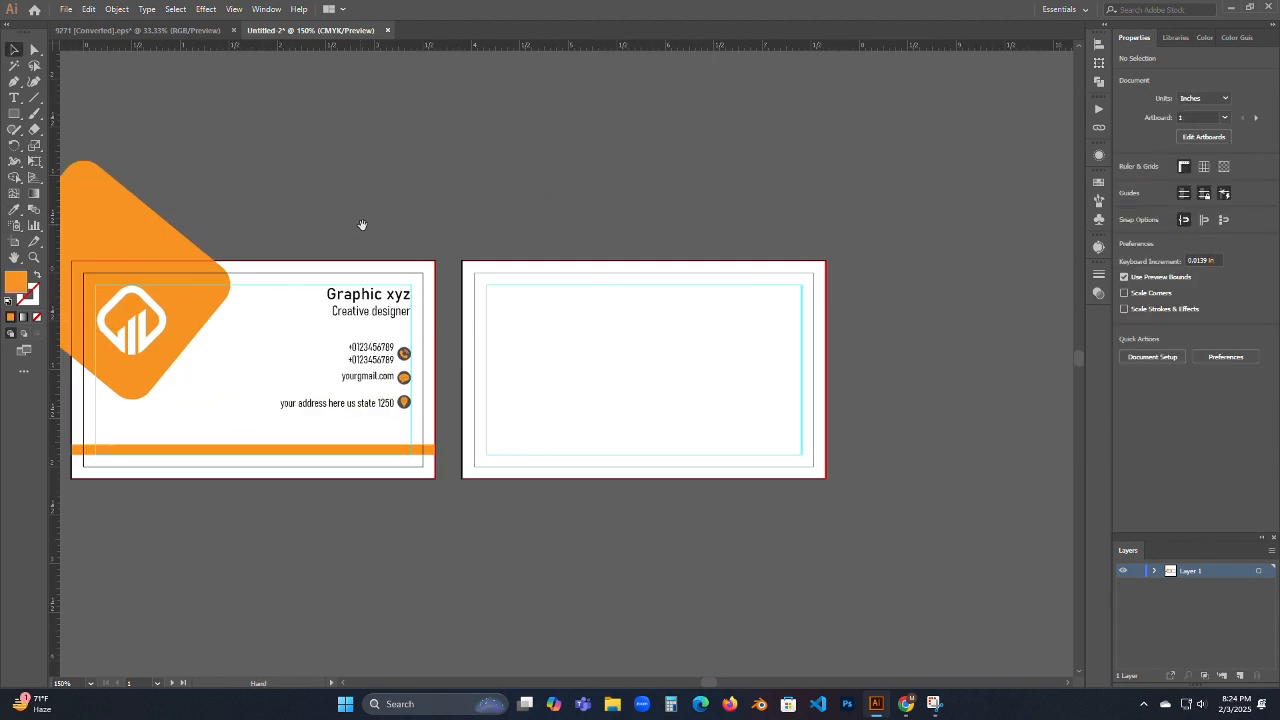
click(392, 450)
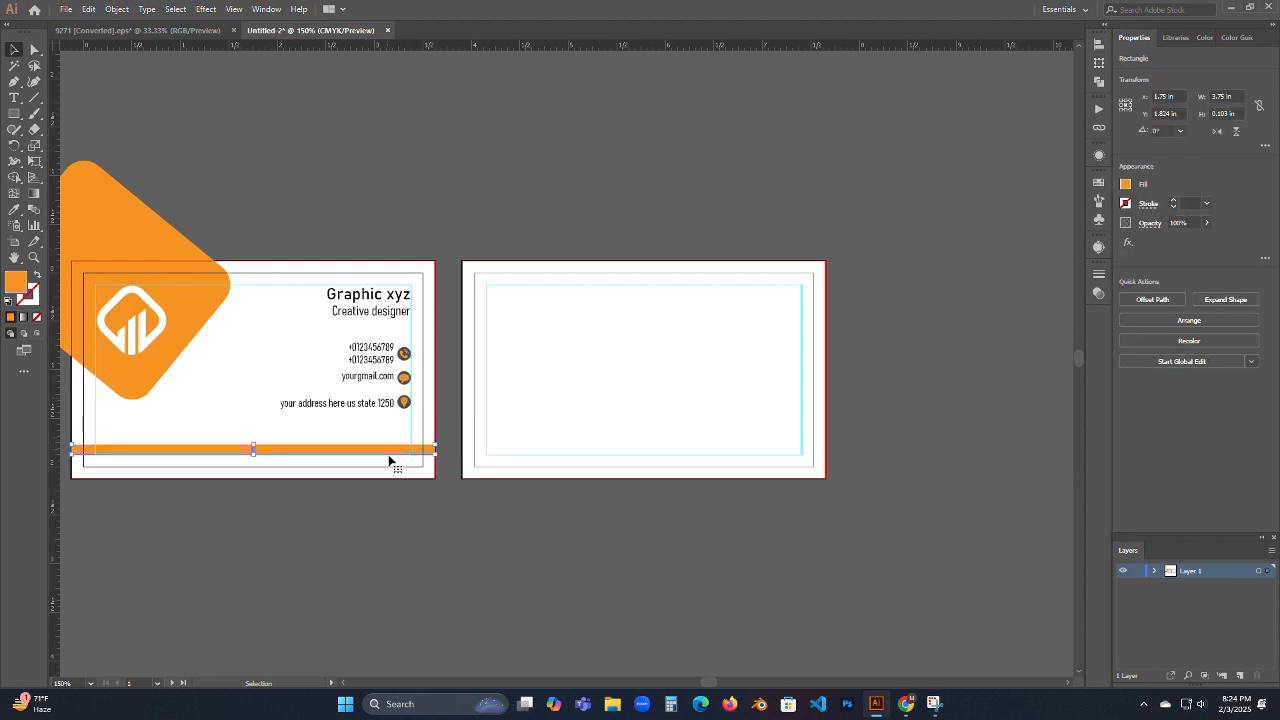
drag(330, 454, 722, 452)
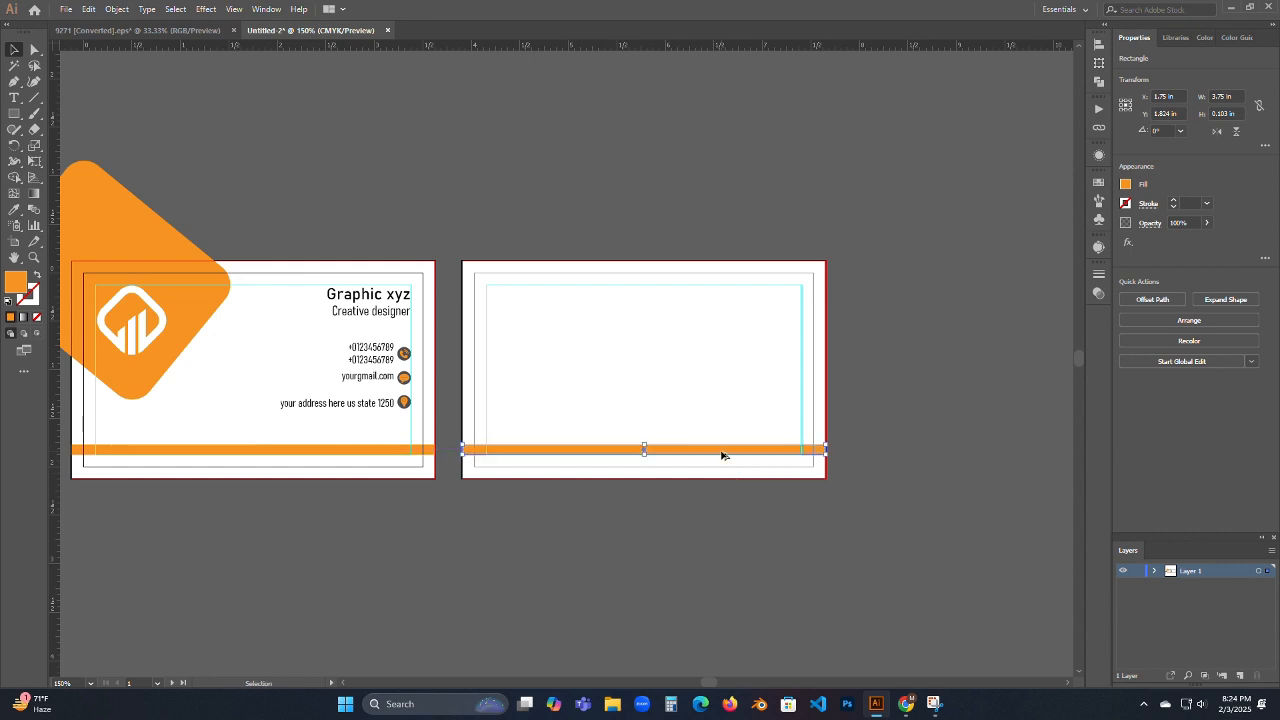
click(747, 548)
drag(500, 551, 741, 510)
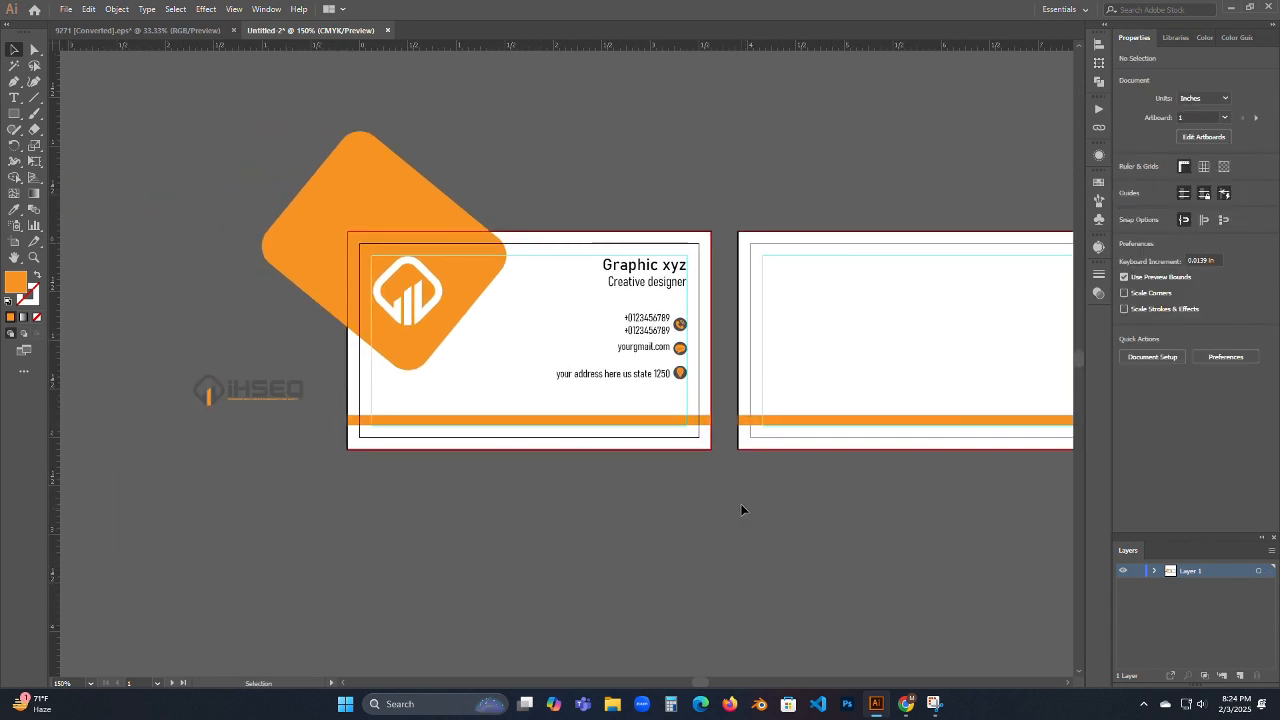
- Ungroup the contact text lines and icons on the first card
scroll(575, 325, up, 3)
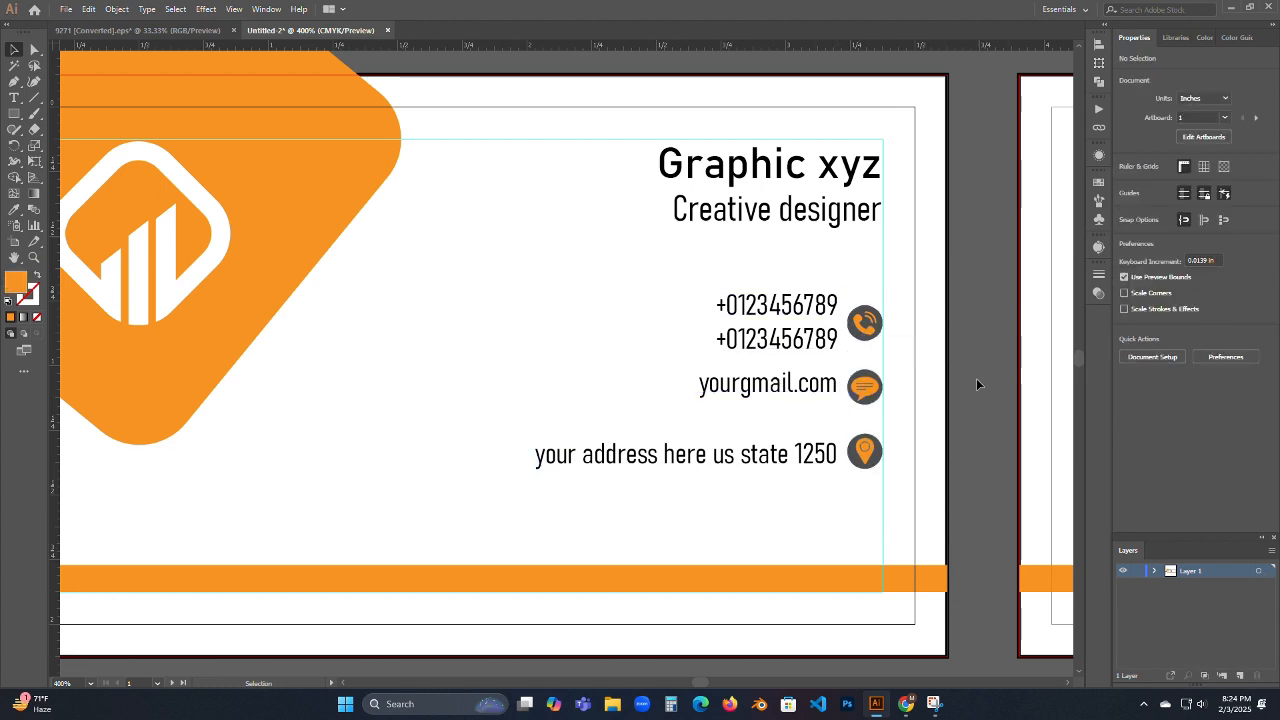
scroll(890, 354, up, 3)
scroll(884, 357, down, 5)
scroll(890, 355, up, 5)
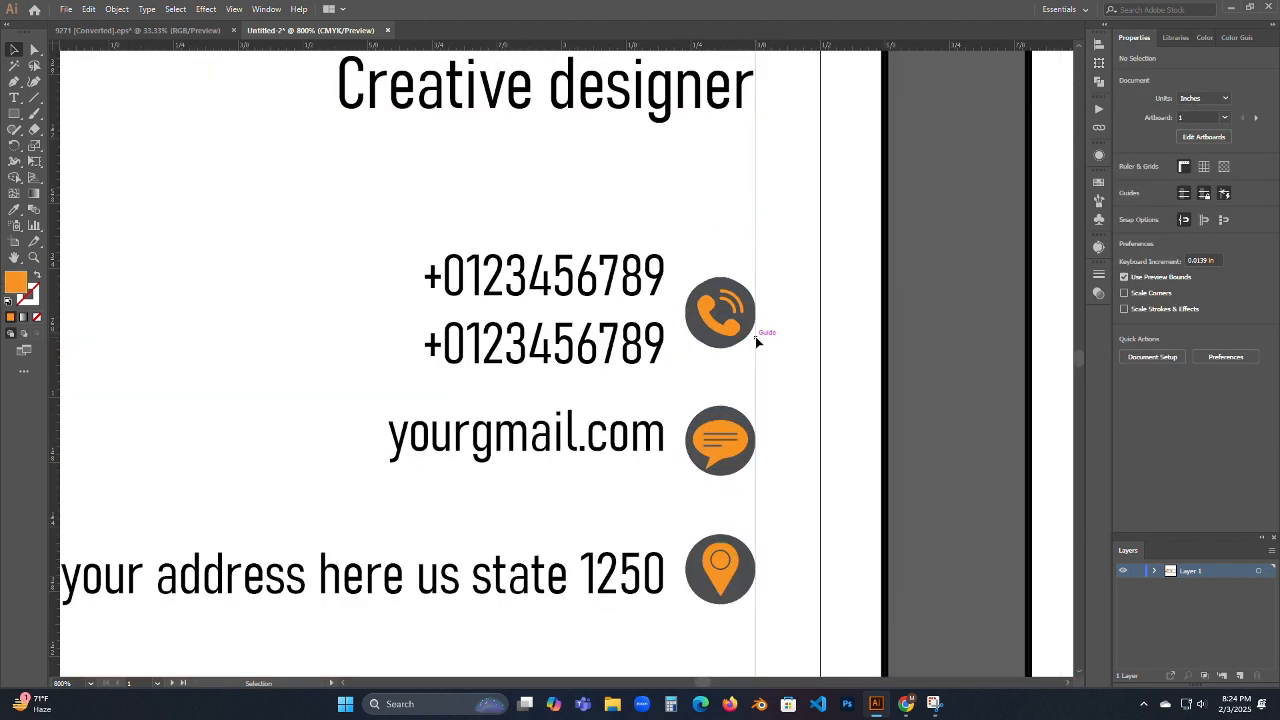
click(752, 340)
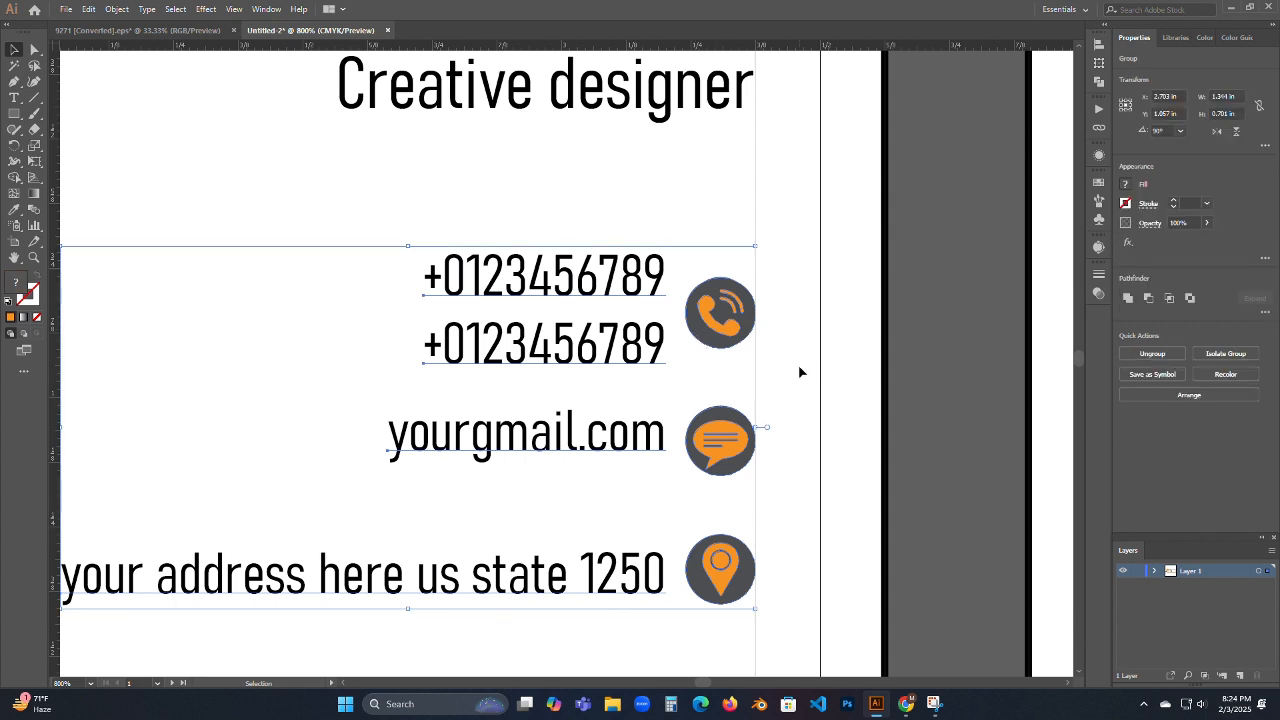
click(565, 230)
right_click(576, 300)
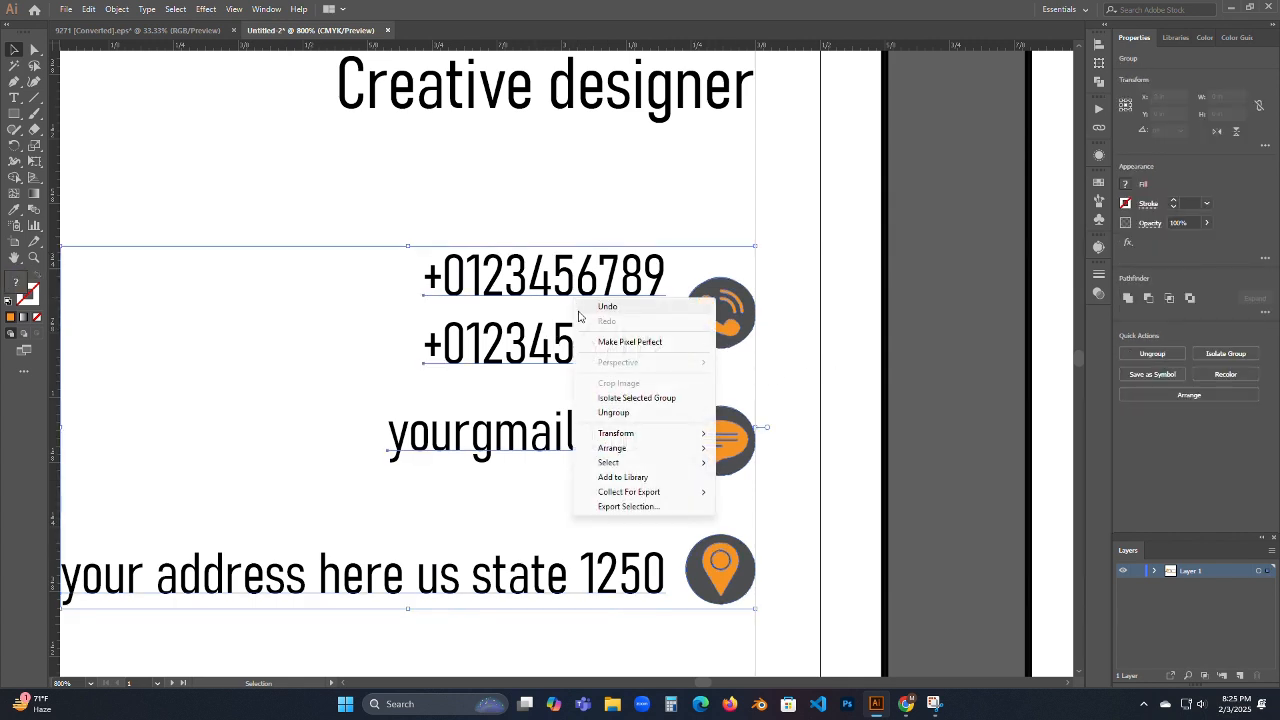
click(634, 413)
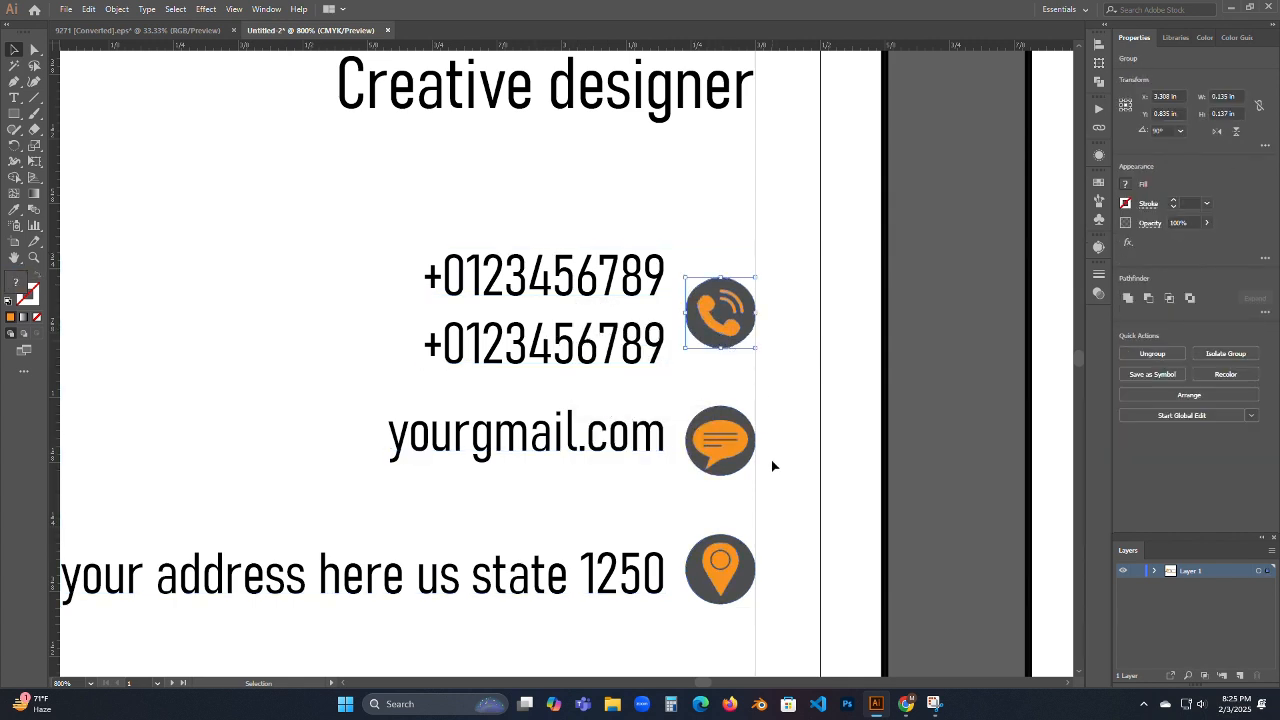
right_click(705, 327)
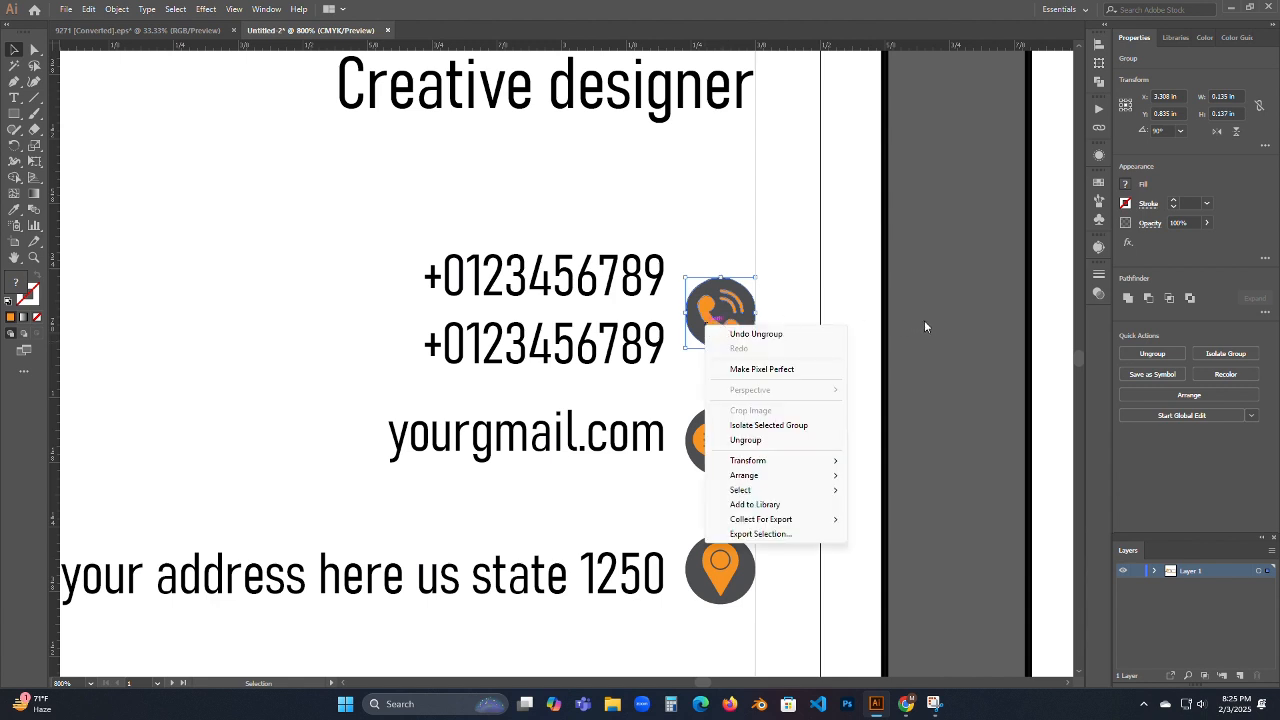
click(907, 363)
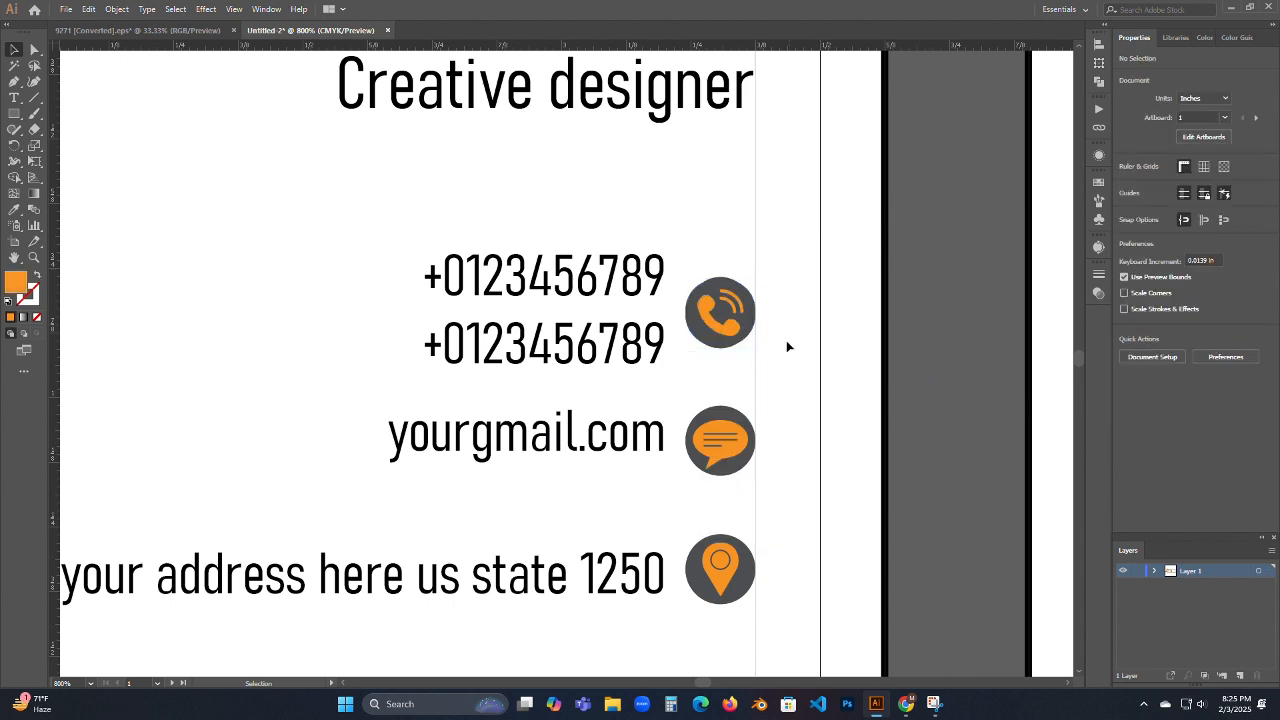
- Apply Pathfinder Exclude to the phone, message and location icons so each becomes an orange circle with its symbol cut out
click(745, 325)
click(1124, 299)
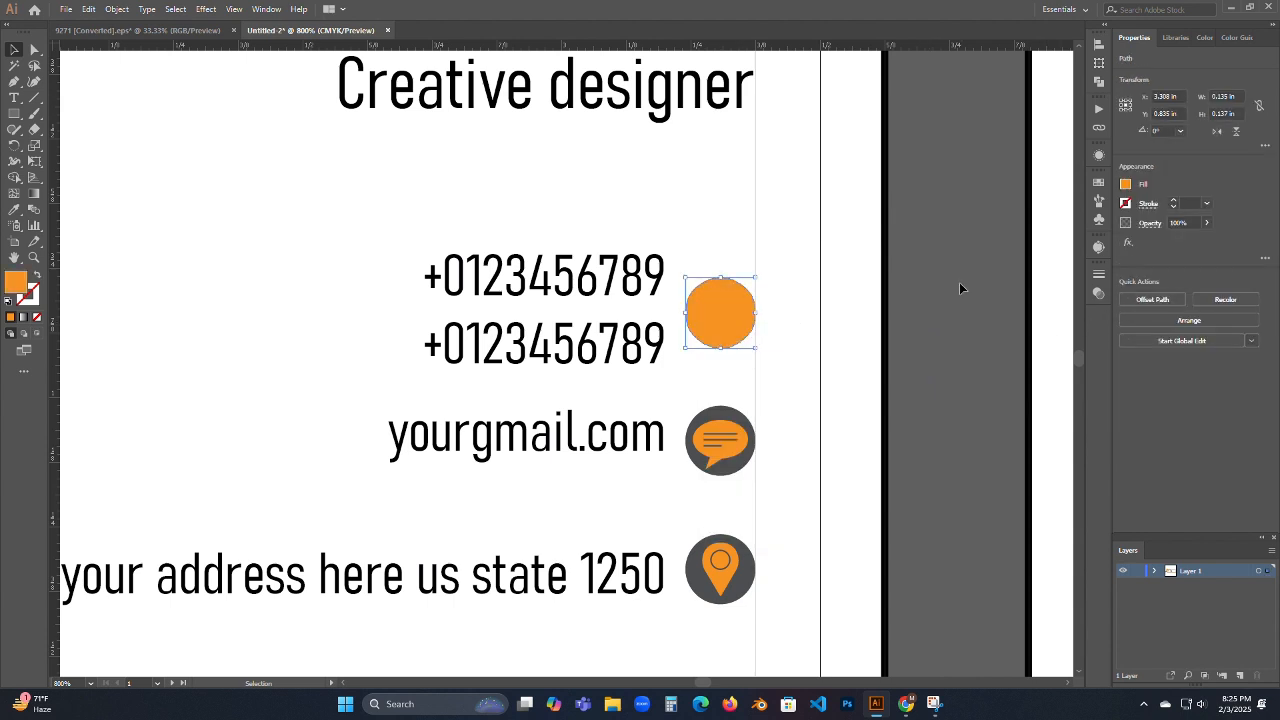
key(ctrl+z)
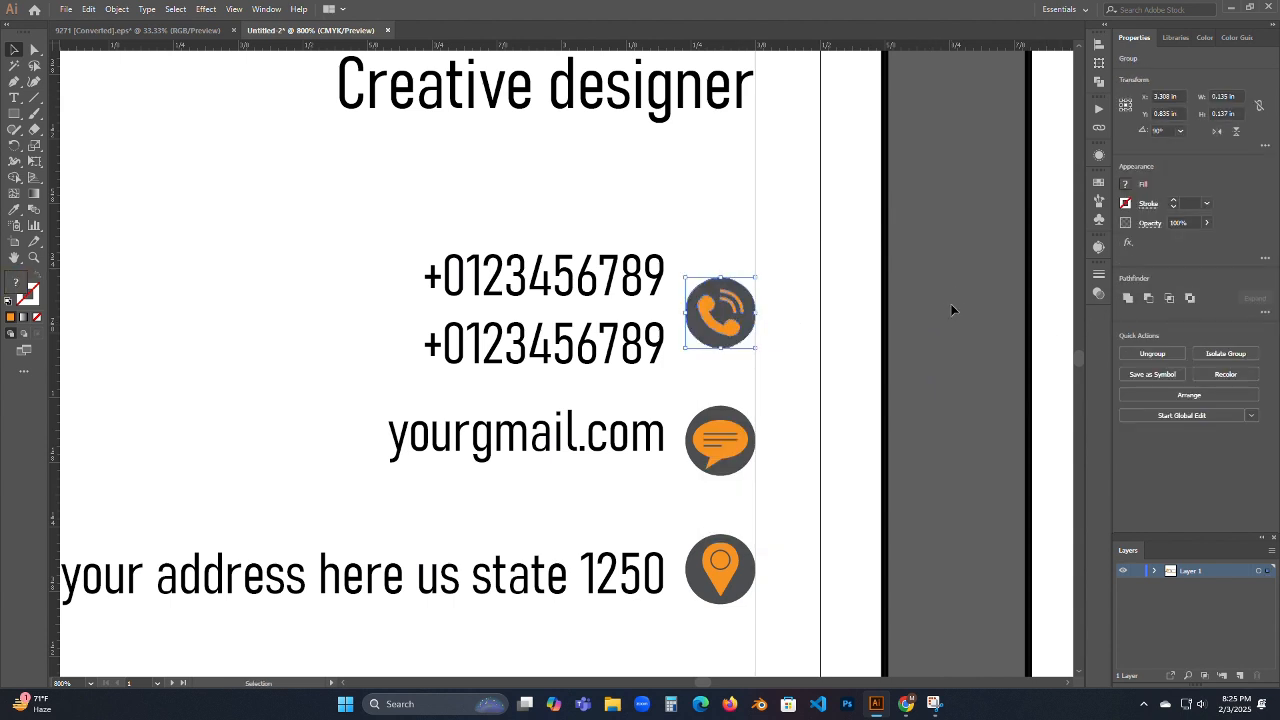
click(1168, 299)
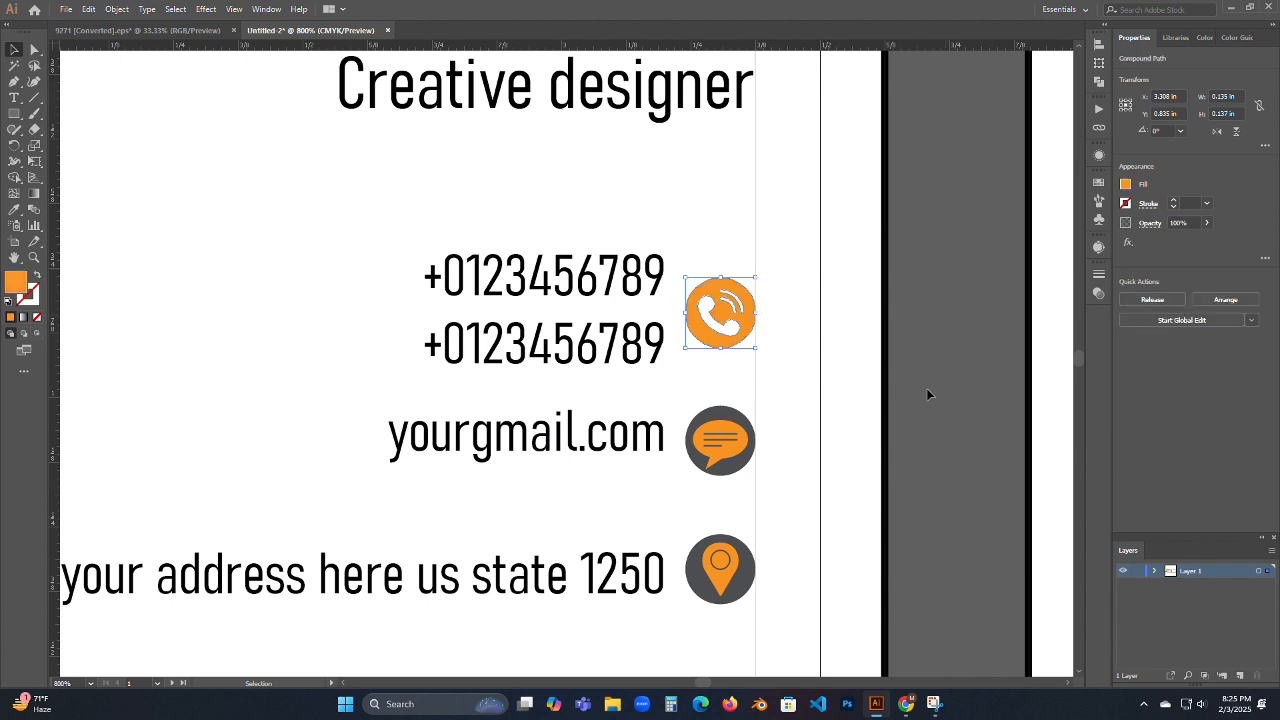
drag(776, 424, 700, 420)
click(1196, 299)
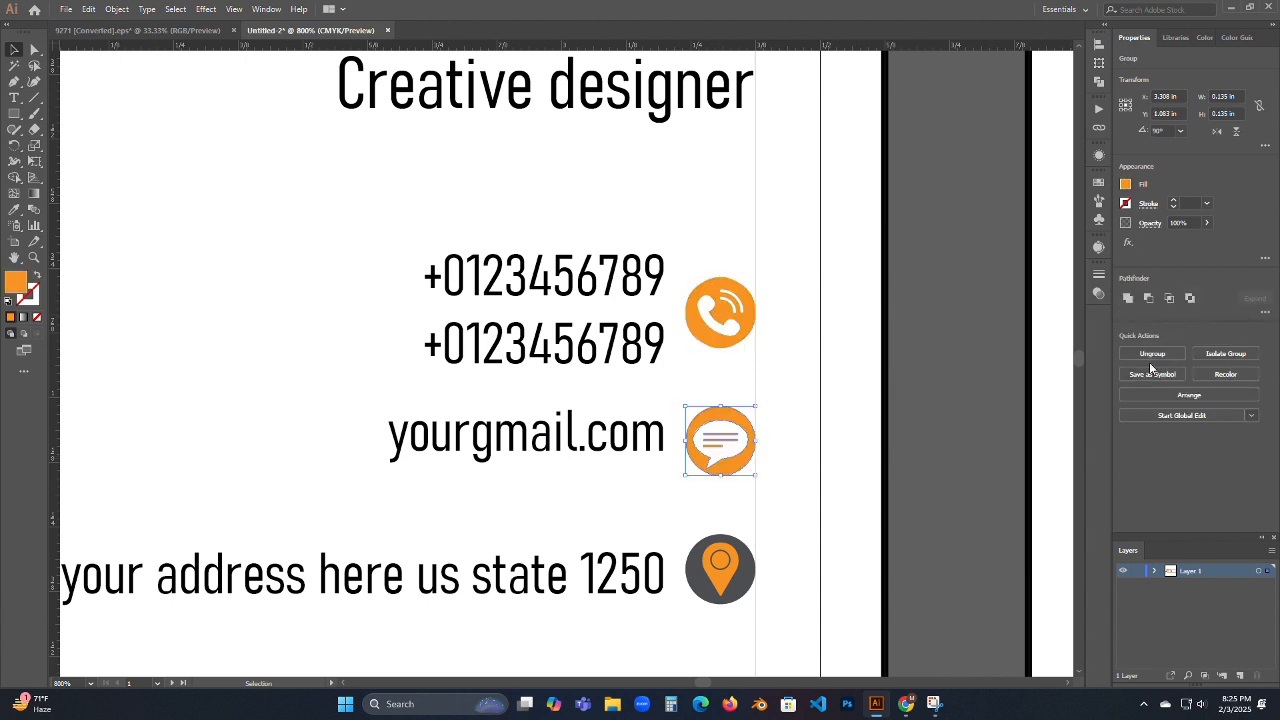
drag(878, 532, 704, 604)
click(1191, 299)
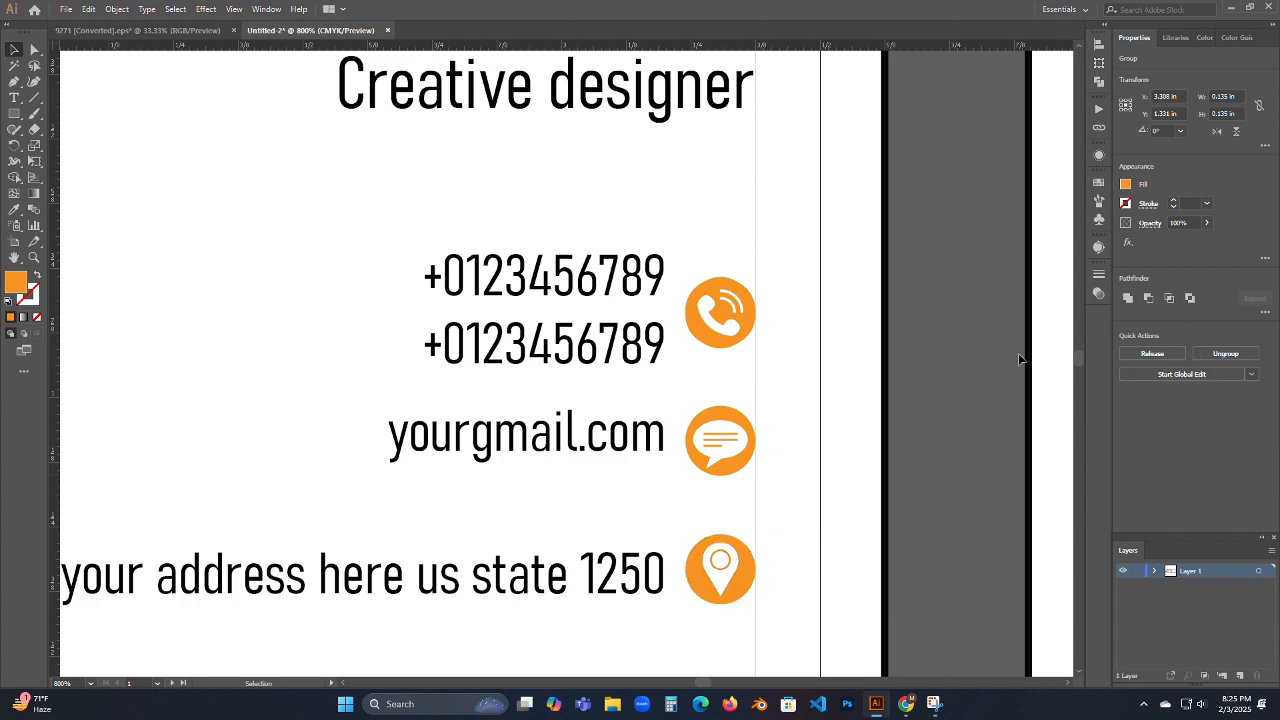
click(884, 486)
- Move the full iHSEQ logo onto the second card, enlarging it and centring it on the card
scroll(751, 452, down, 4)
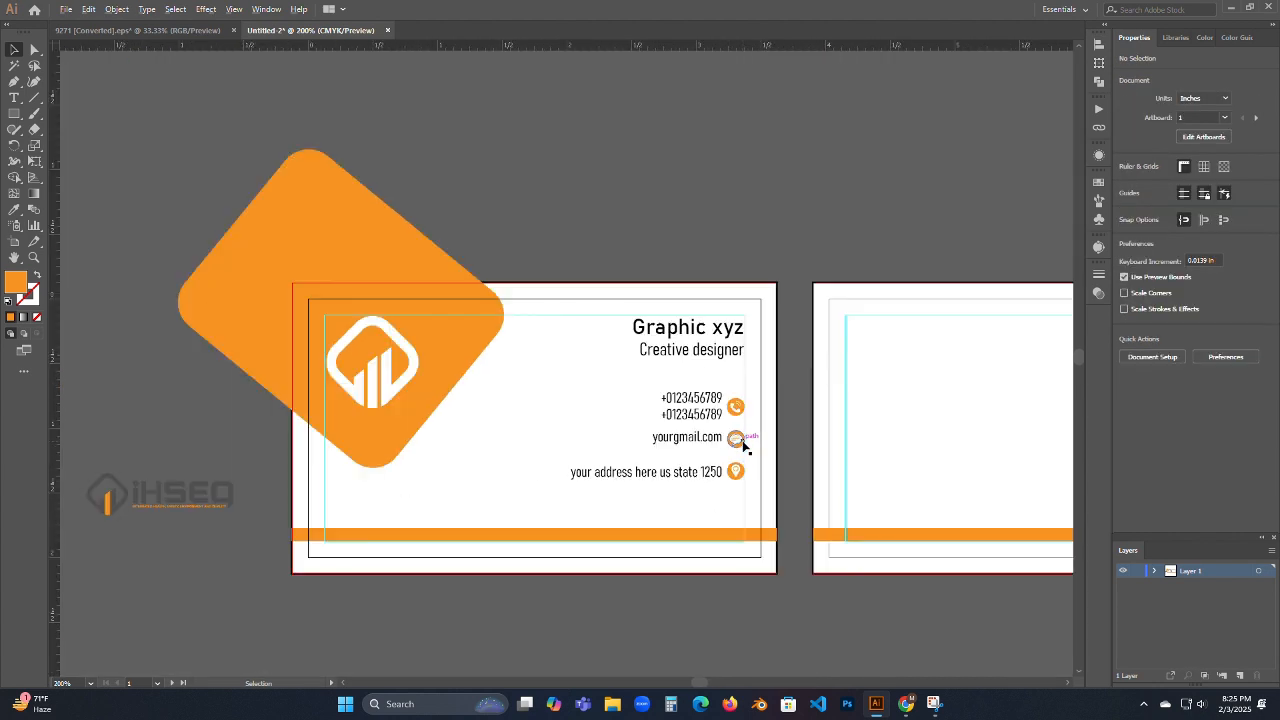
drag(813, 482, 569, 449)
scroll(573, 439, down, 4)
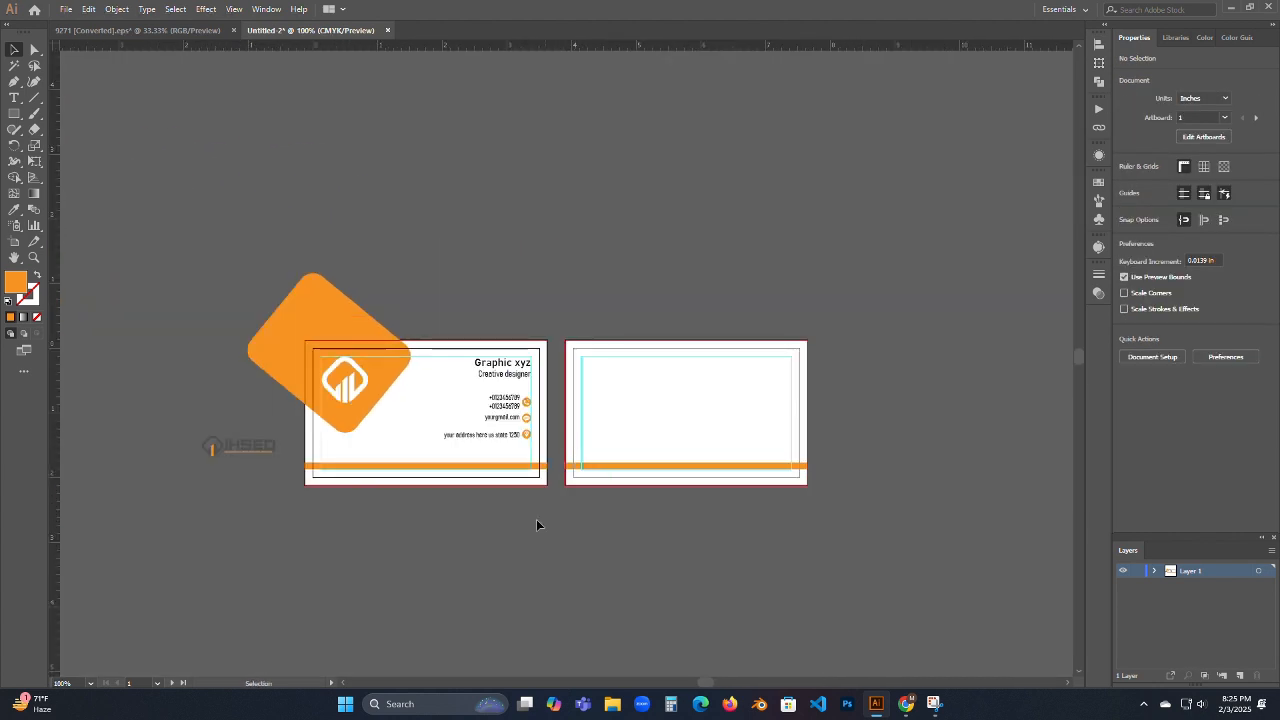
drag(268, 408, 736, 386)
click(742, 493)
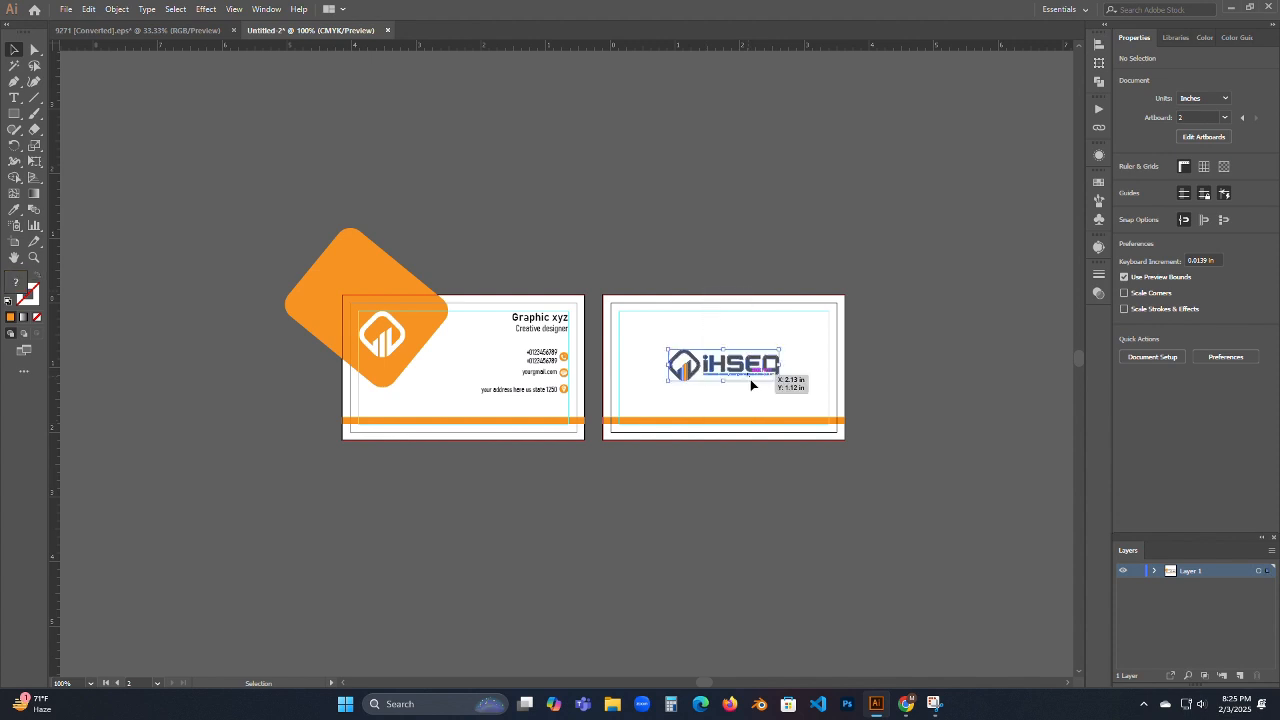
- Draw an orange rectangle about 3.75 × 2.24 in covering the whole first card out to its bleed edges
key(ctrl+plus)
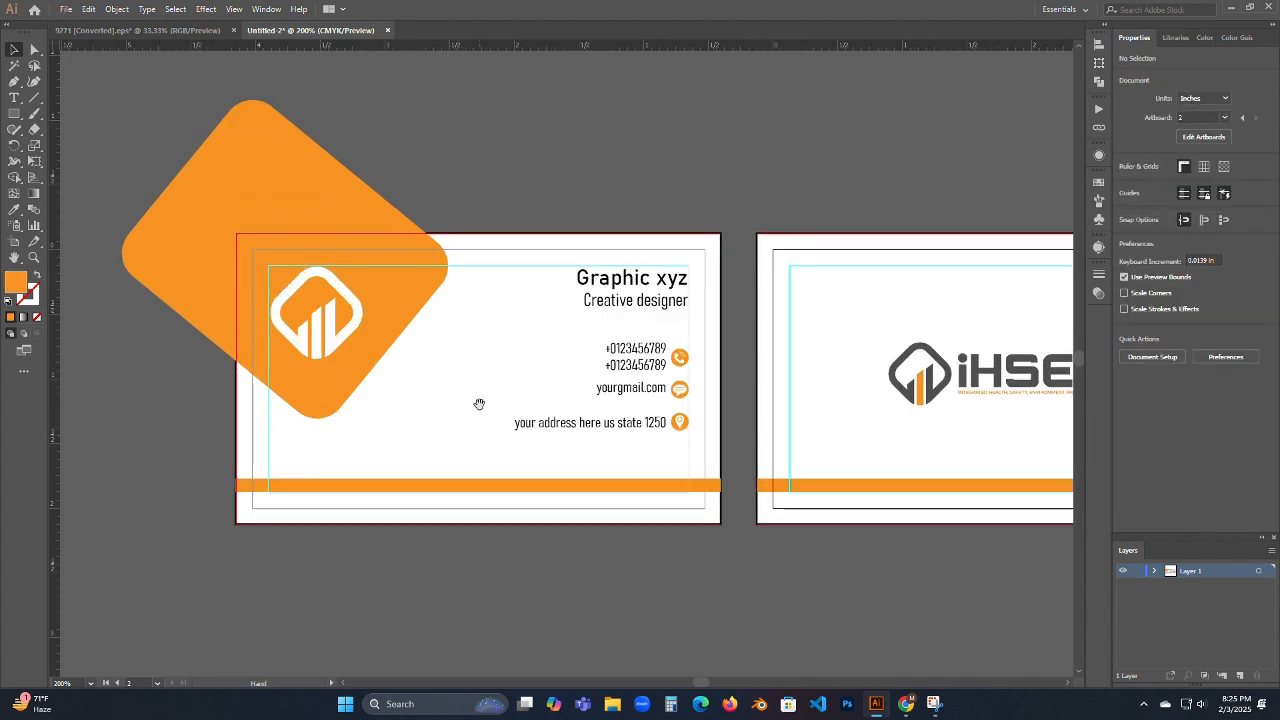
key(ctrl+plus)
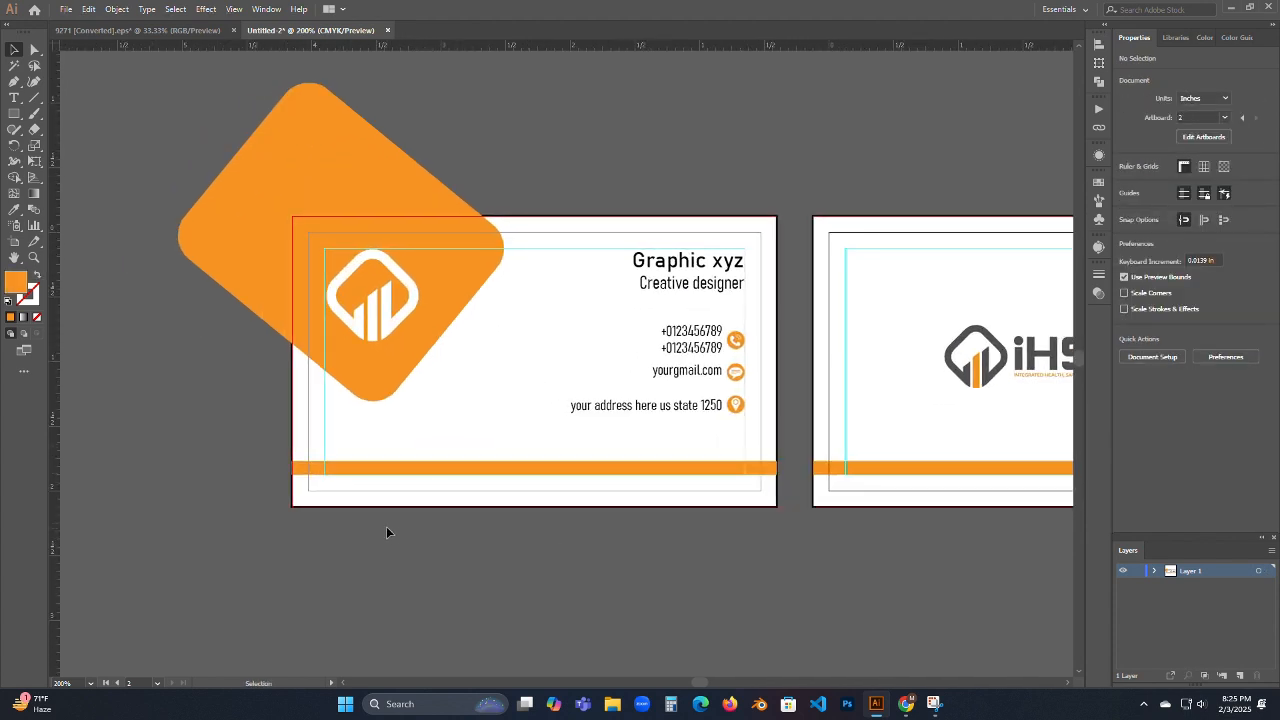
scroll(504, 495, down, 2)
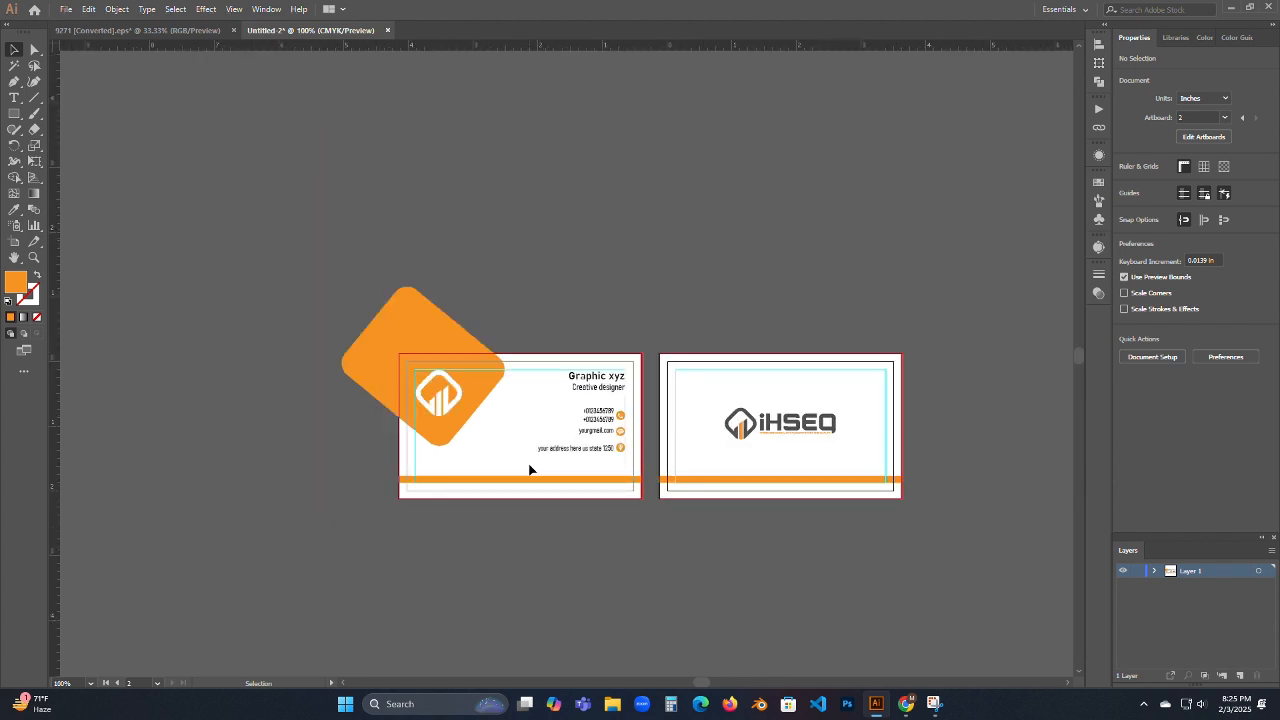
scroll(530, 470, up, 2)
drag(616, 514, 528, 516)
key(m)
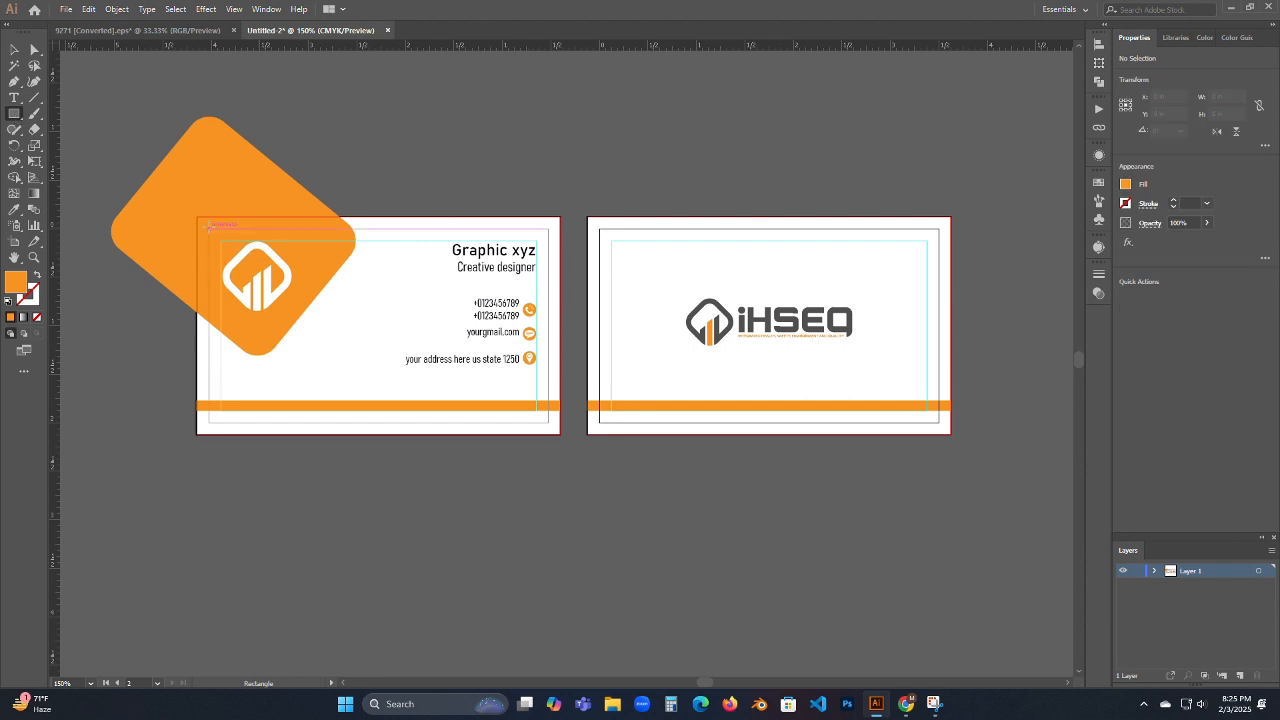
drag(194, 215, 214, 154)
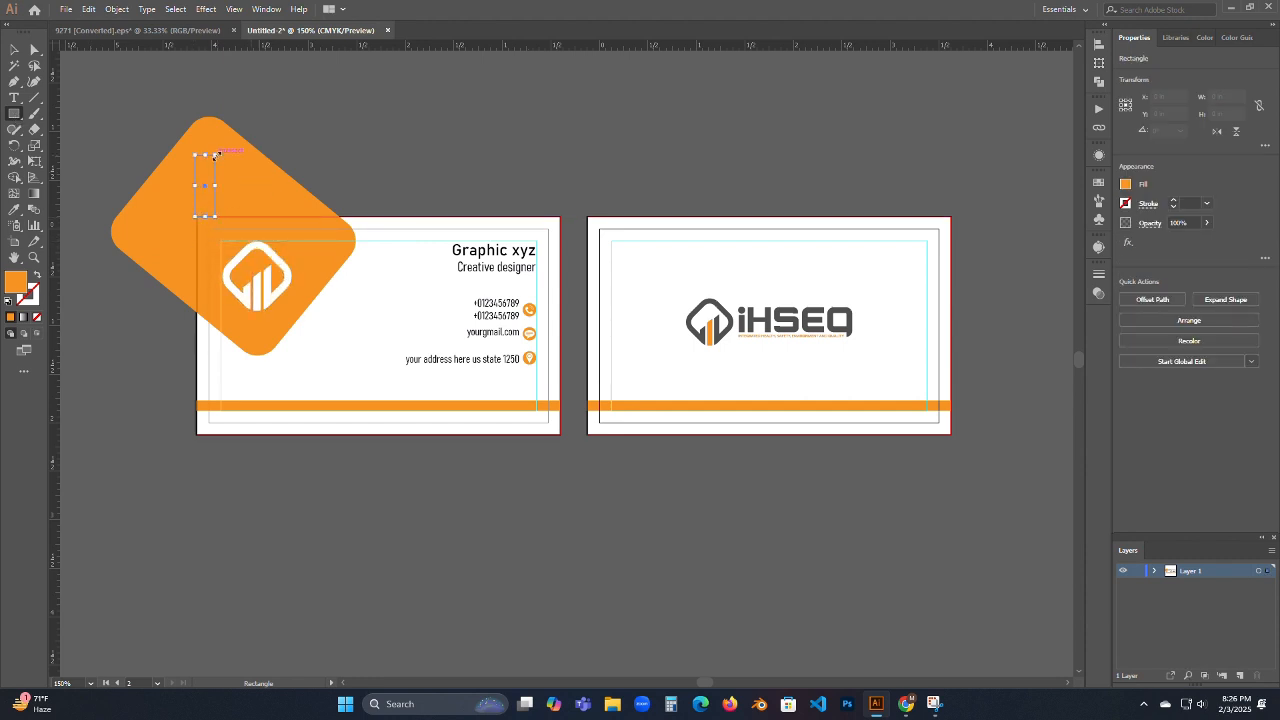
key(ctrl+z)
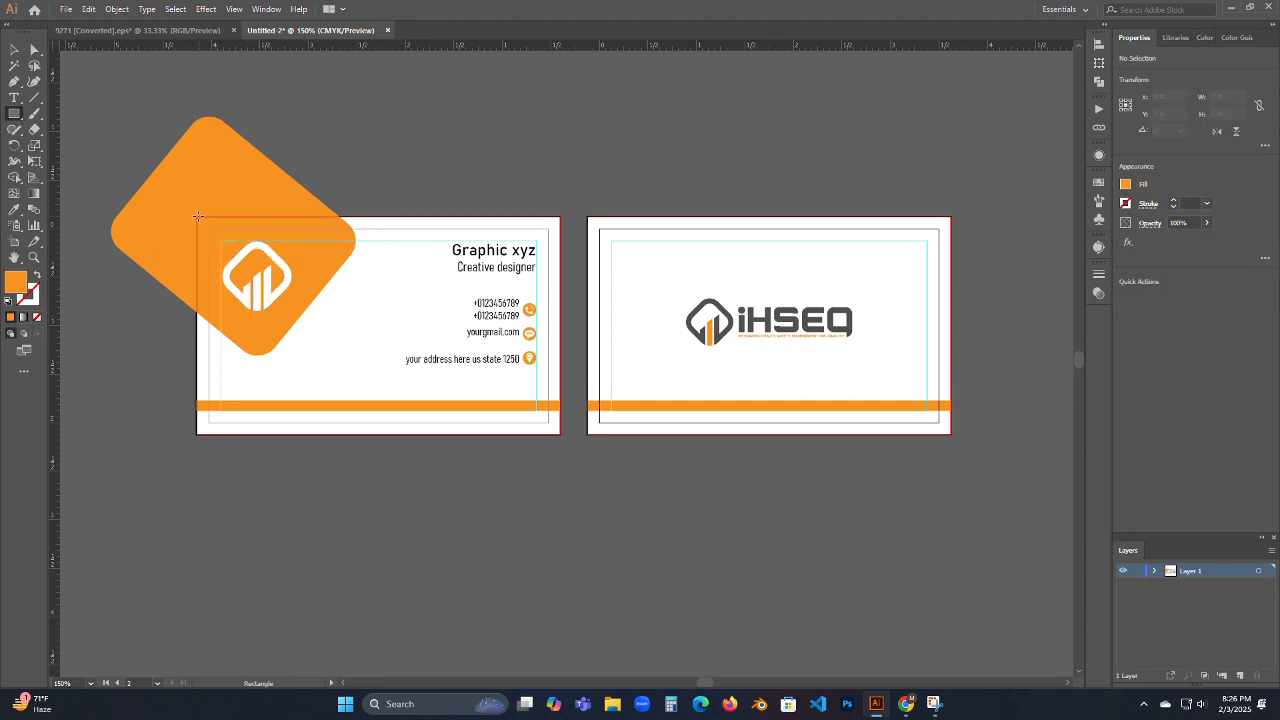
drag(197, 217, 561, 434)
click(10, 52)
drag(55, 92, 407, 394)
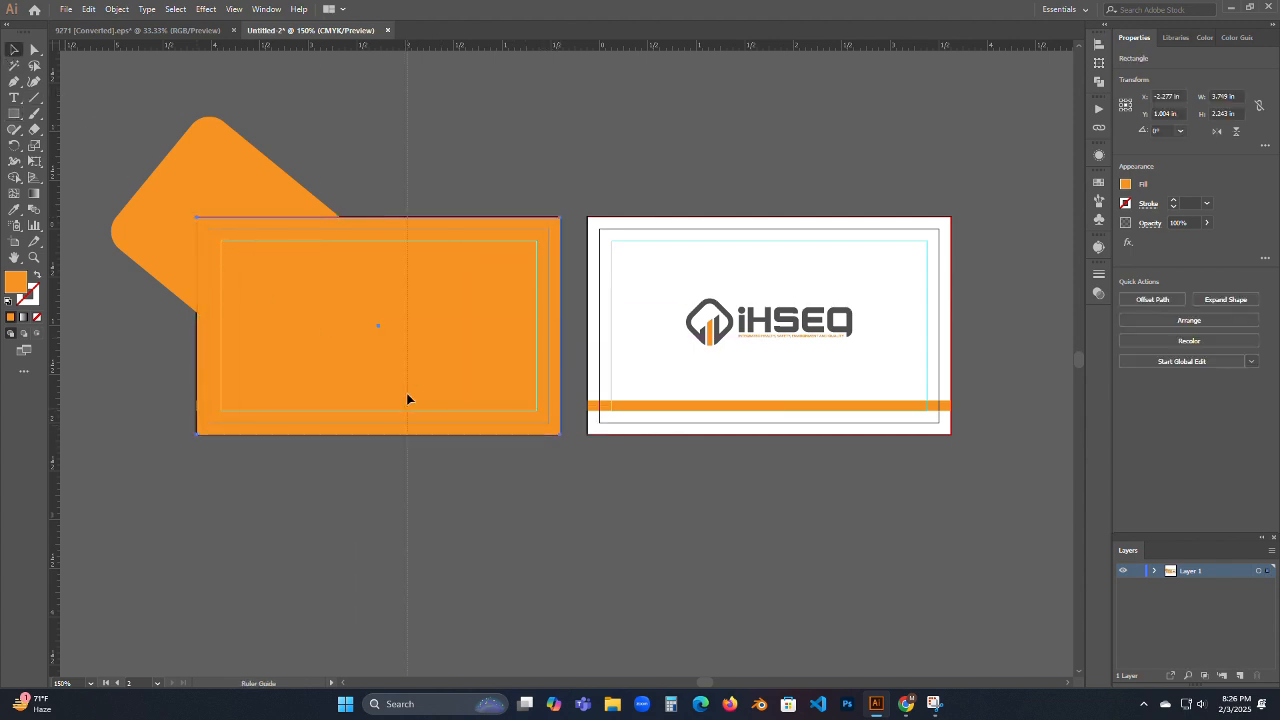
drag(246, 348, 124, 308)
key(ctrl+z)
- Trim the large orange shape to the first card's bleed edge with the Shape Builder tool and delete the covering rectangle
drag(106, 135, 517, 494)
click(14, 177)
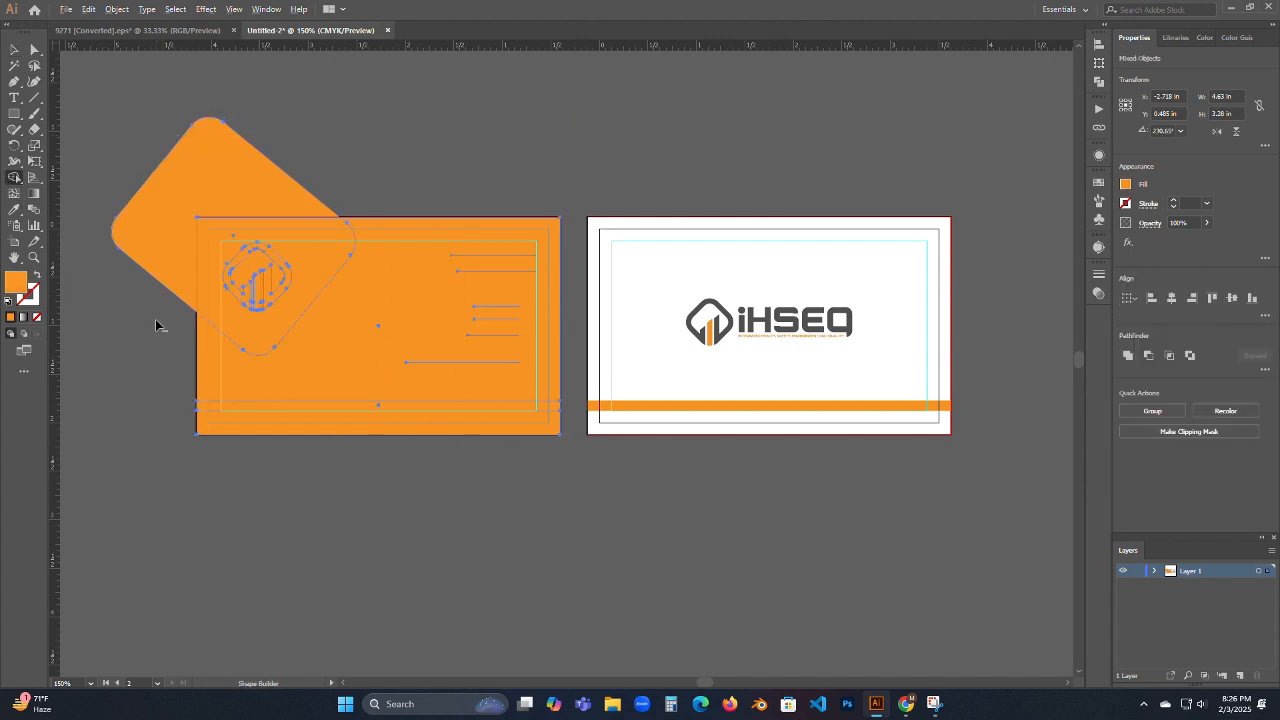
mouse_move(156, 314)
alt+mouse_down()
mouse_move(157, 223)
mouse_move(172, 191)
alt+mouse_up()
click(12, 49)
click(571, 325)
click(404, 299)
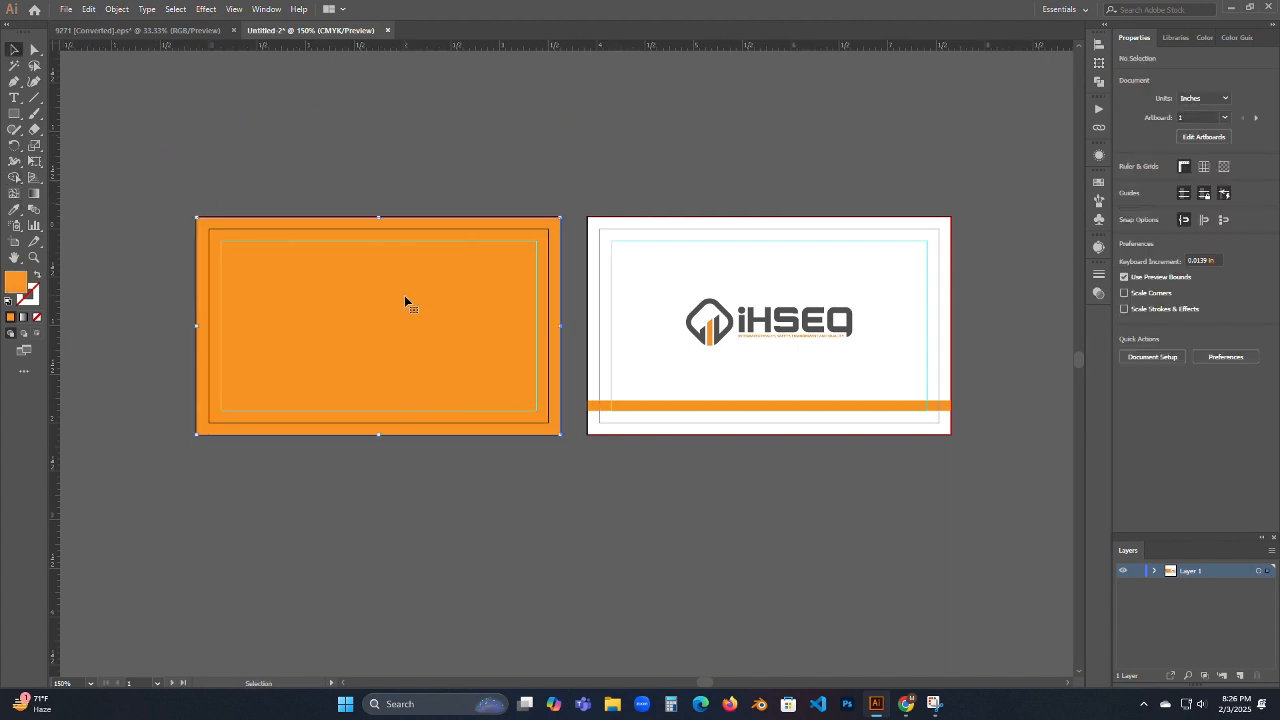
key(Delete)
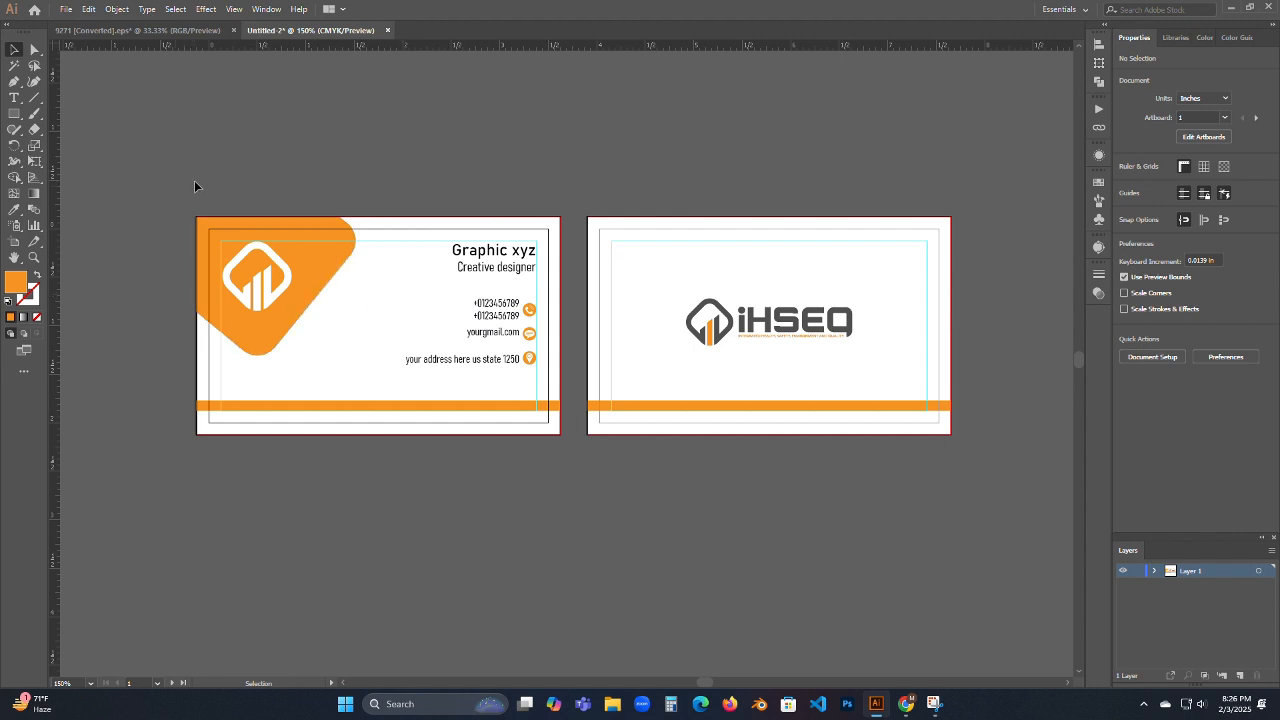
click(708, 322)
click(758, 509)
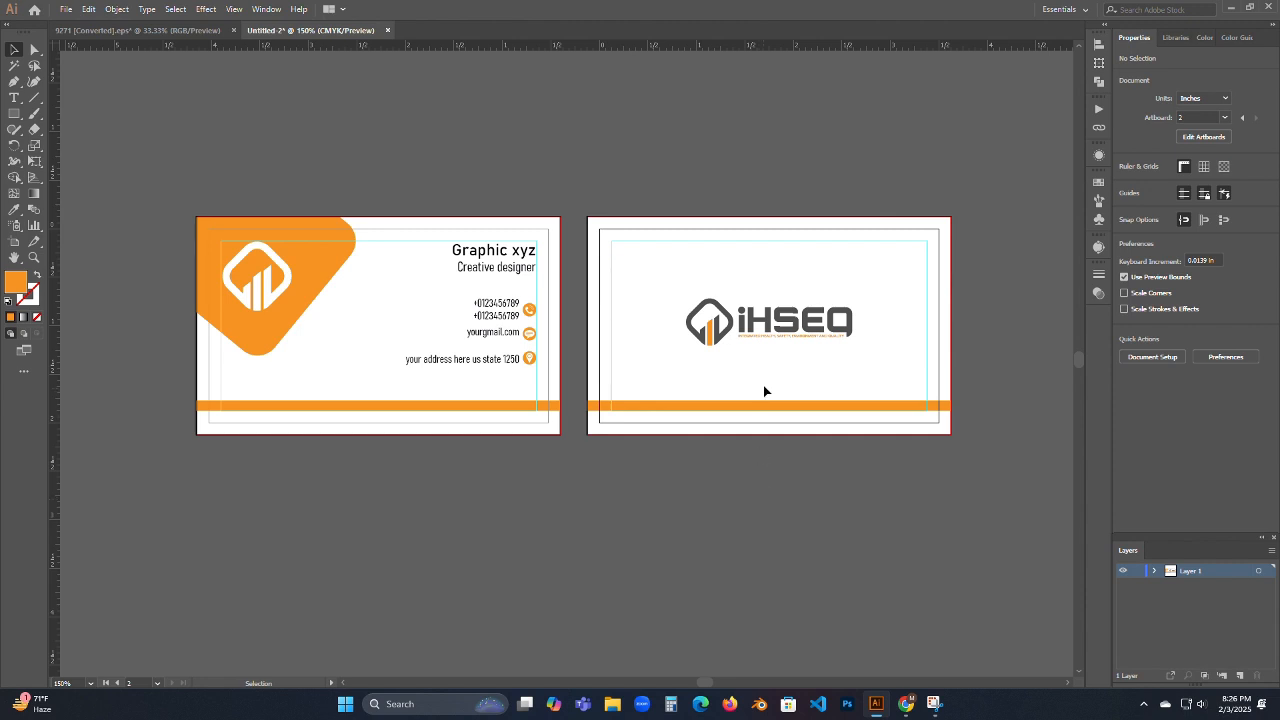
click(766, 328)
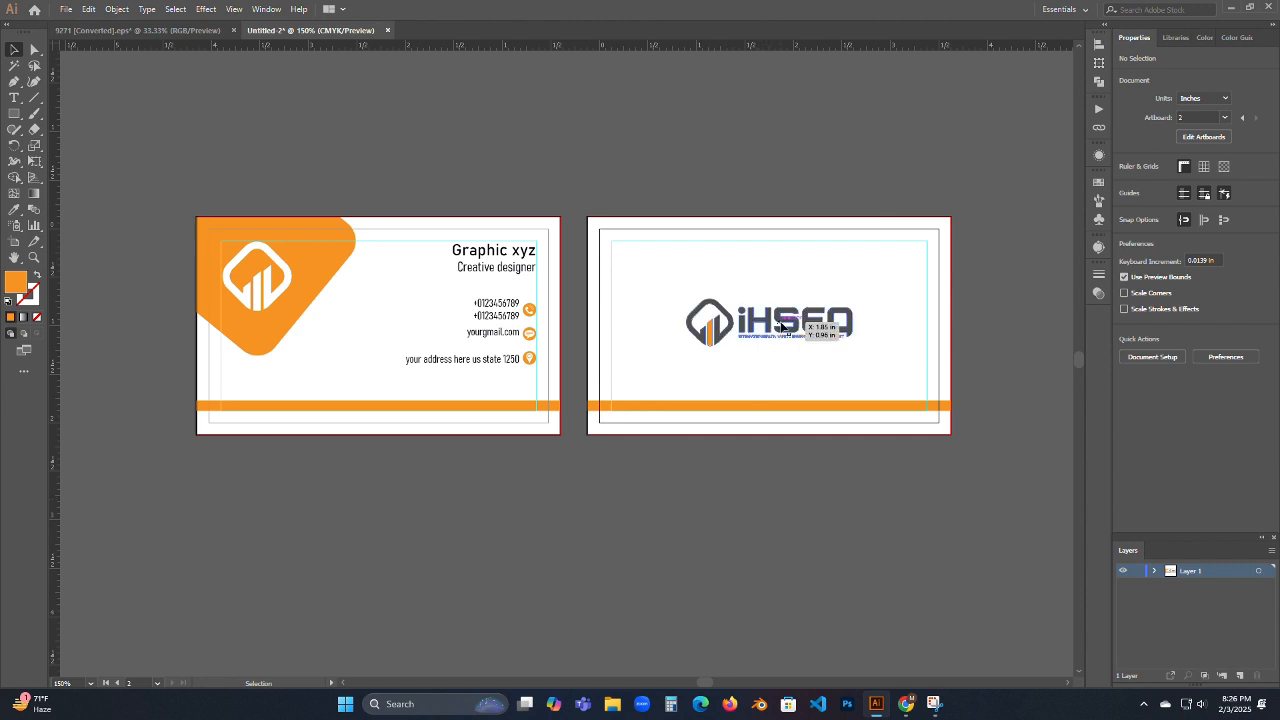
click(771, 489)
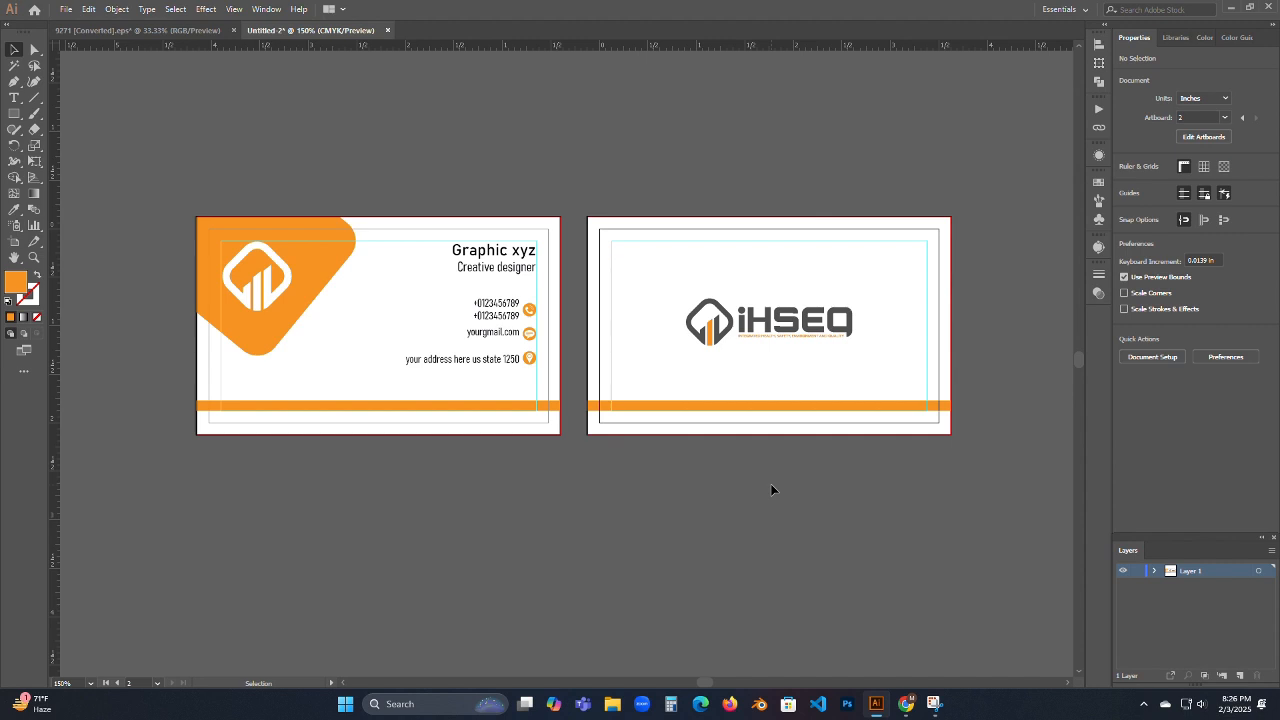
click(838, 338)
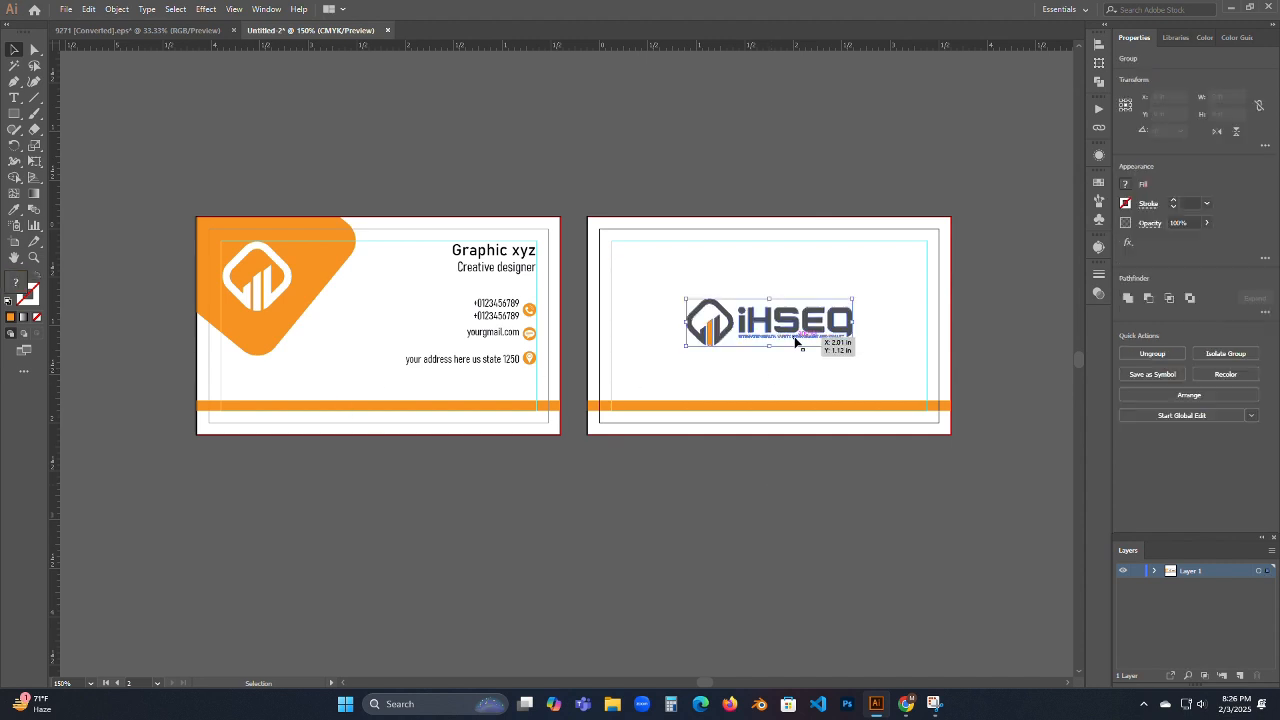
click(788, 489)
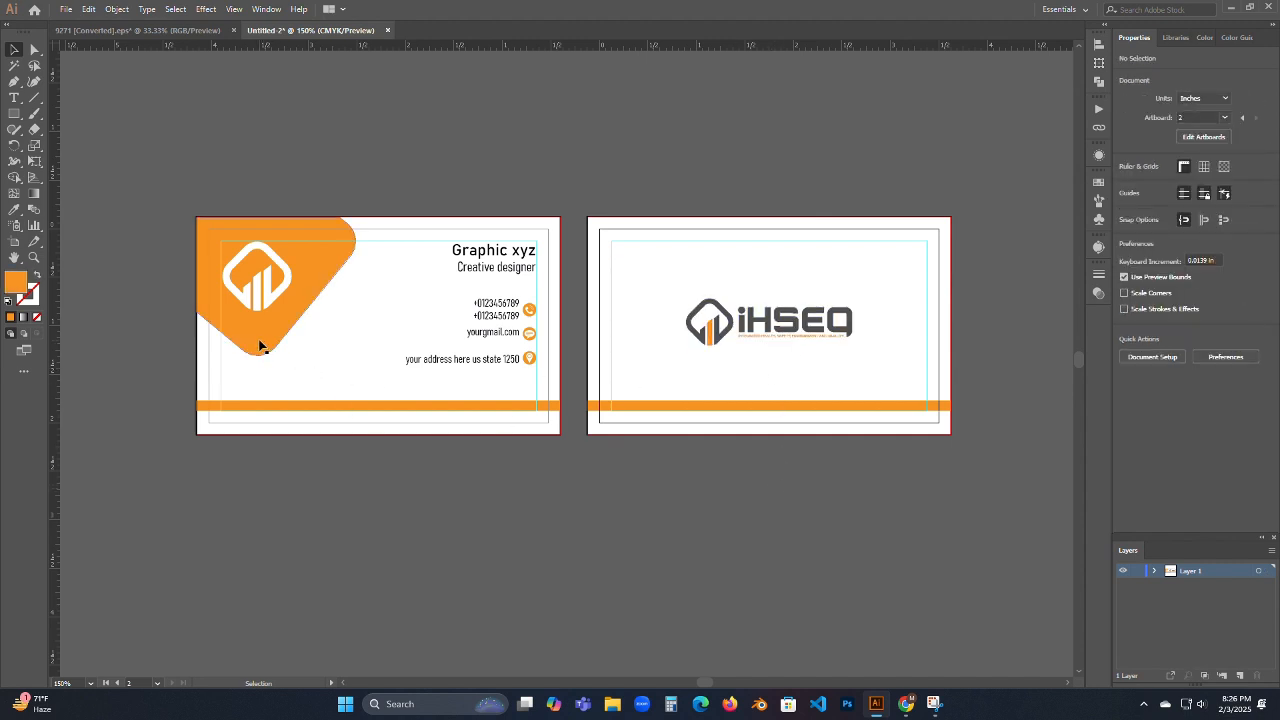
- Unlock all objects and fill the first card's background rectangle with the dark grey sampled from the iHSEQ logo
click(117, 9)
click(145, 104)
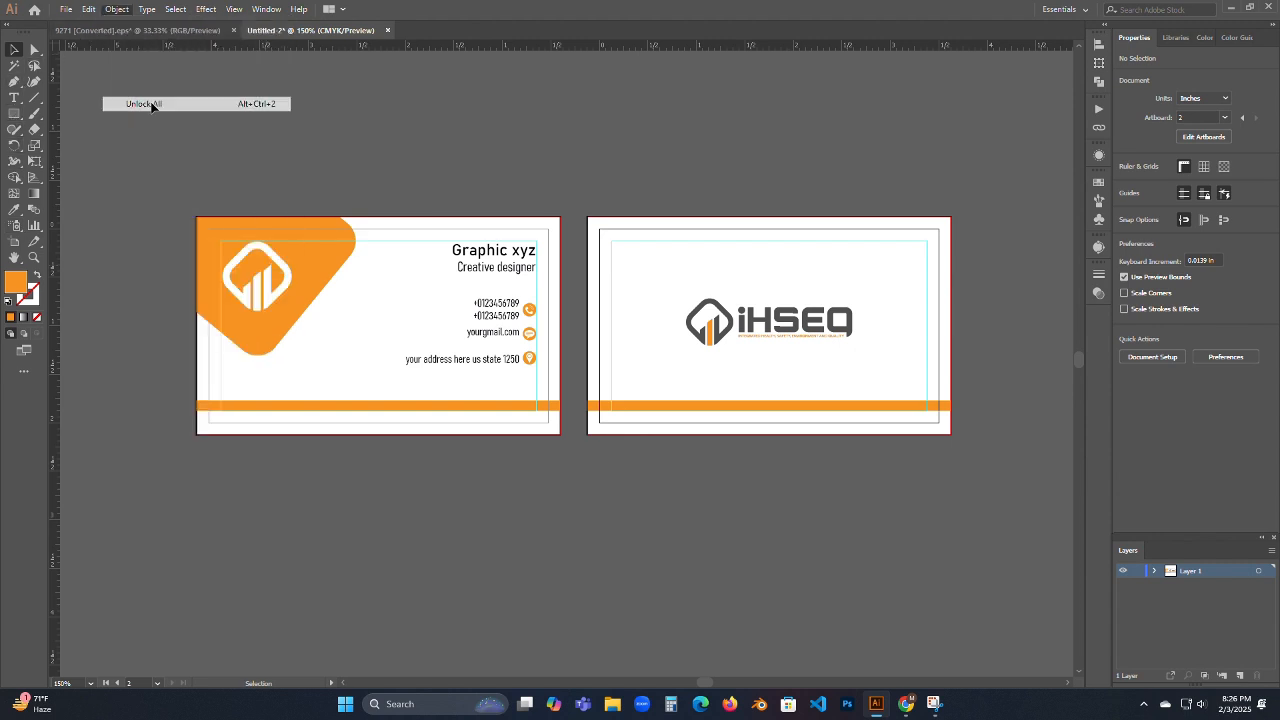
click(14, 209)
click(733, 320)
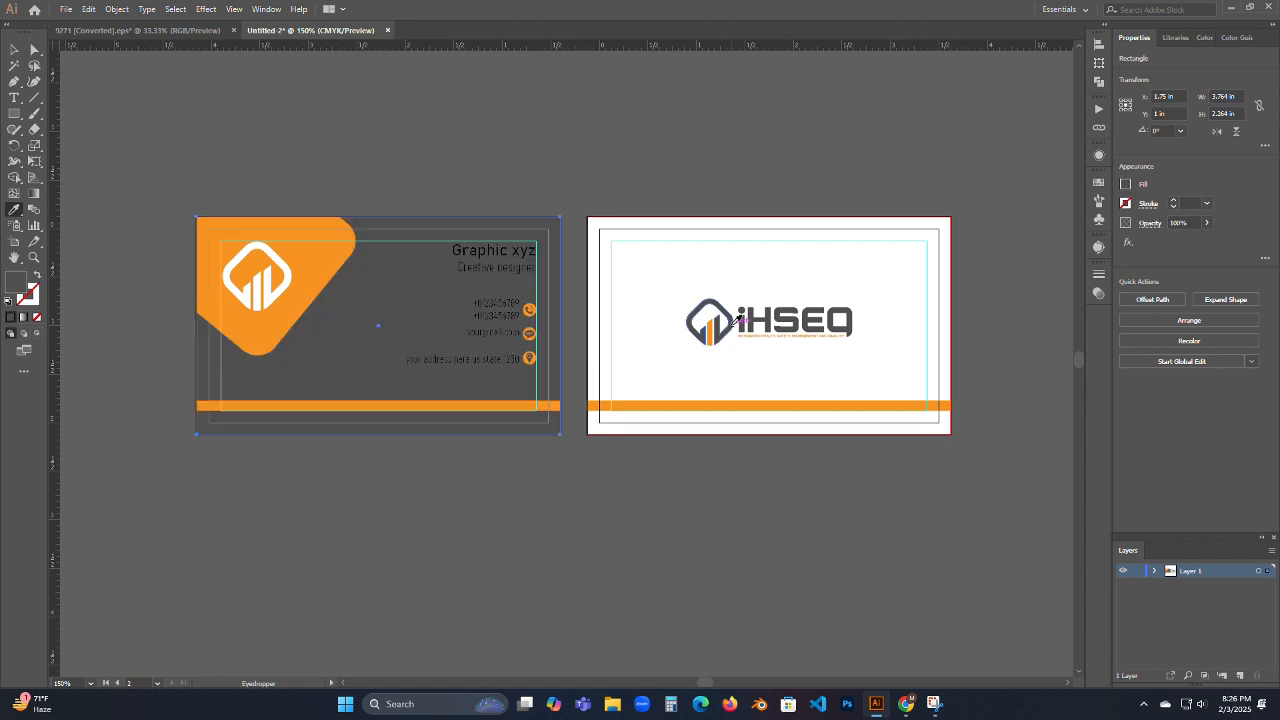
click(14, 49)
click(236, 173)
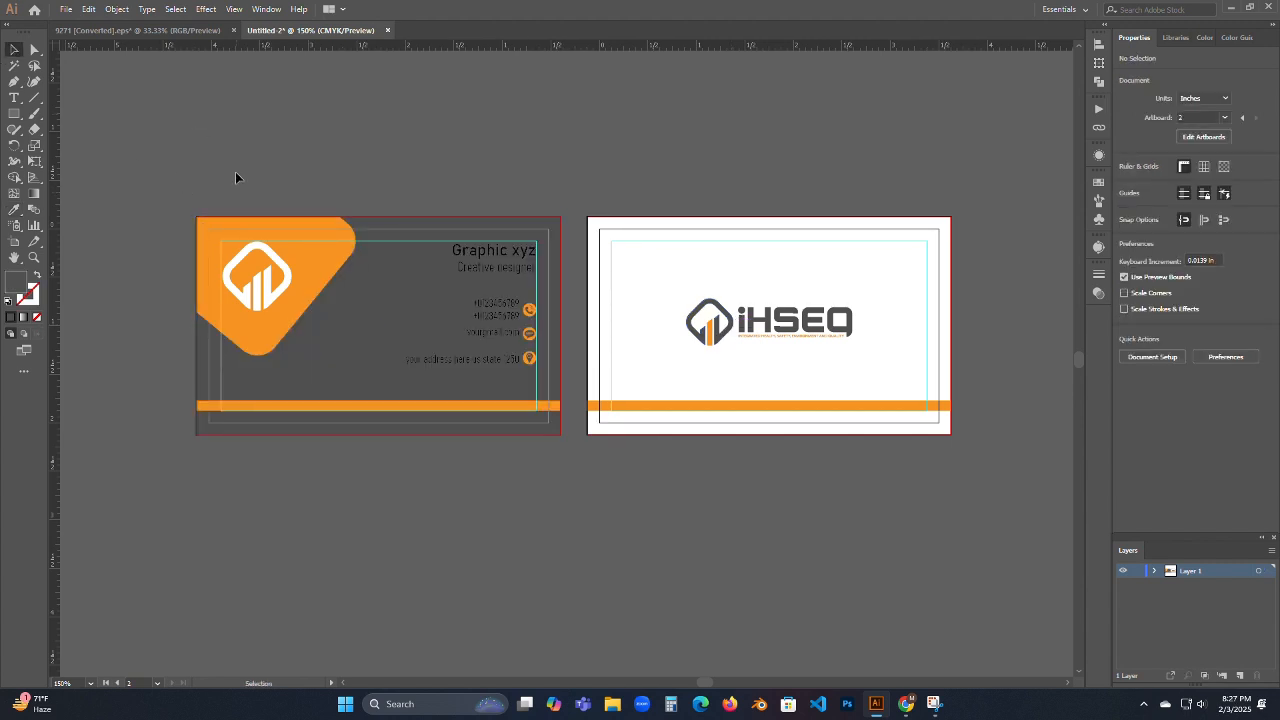
- Recolour all the text on the first card white, including the name, job title, phone numbers, e-mail and address lines
click(495, 267)
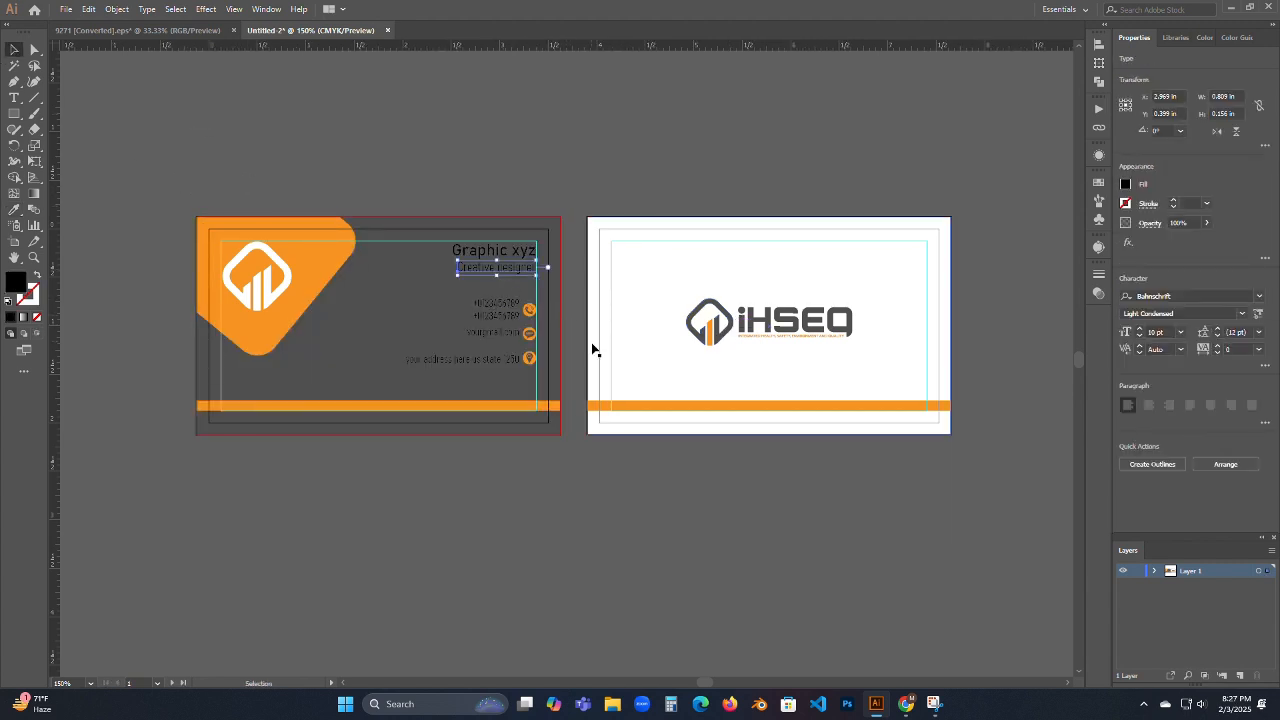
shift+click(508, 316)
shift+click(508, 333)
shift+click(508, 359)
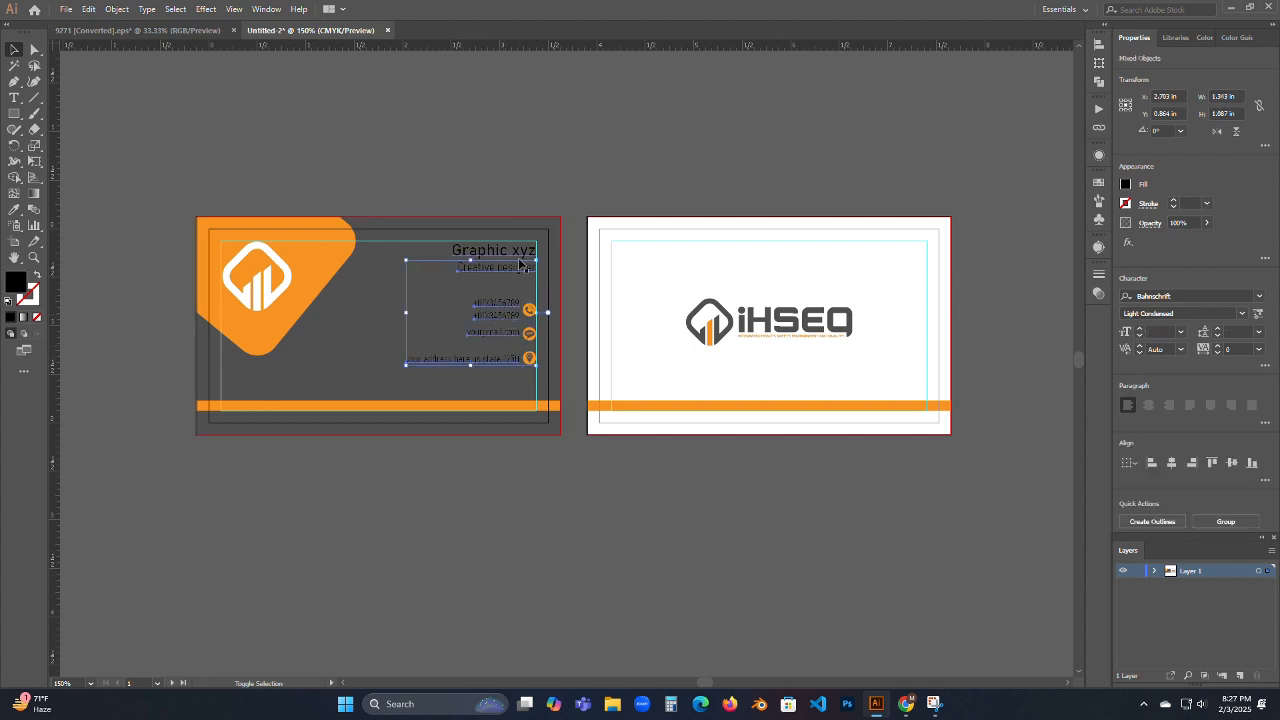
shift+click(516, 254)
click(1125, 184)
click(1006, 242)
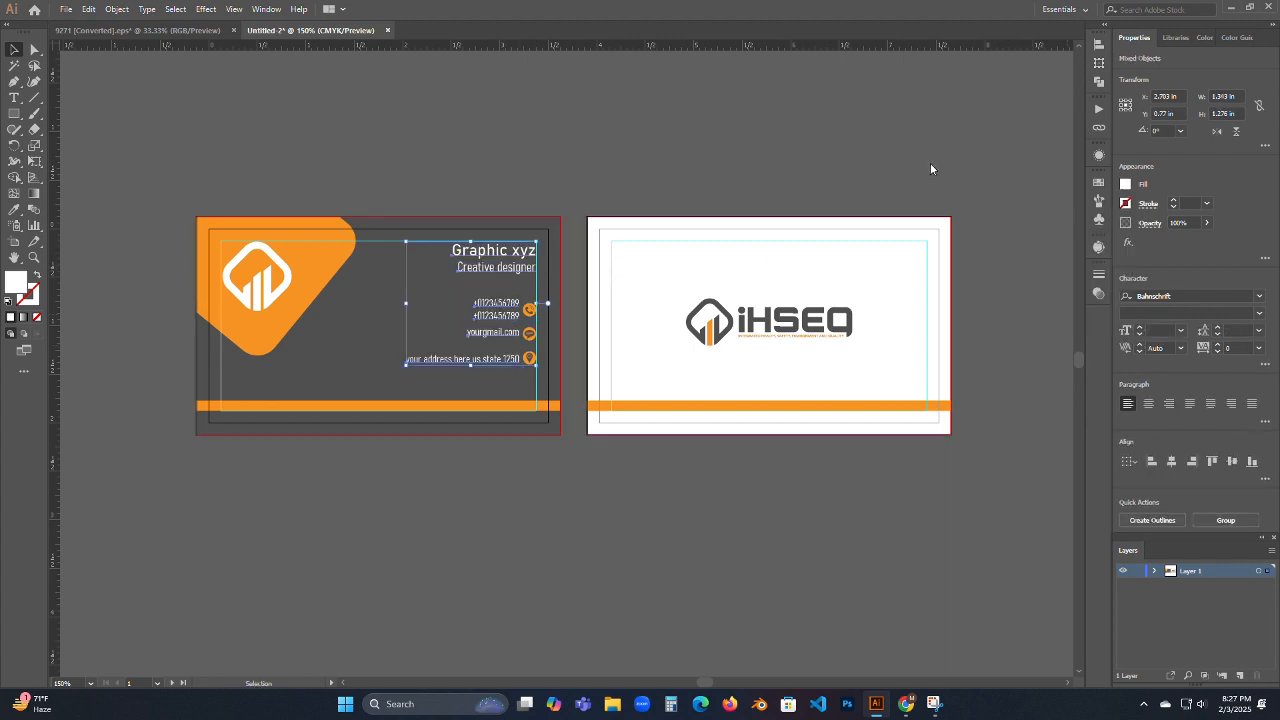
click(929, 162)
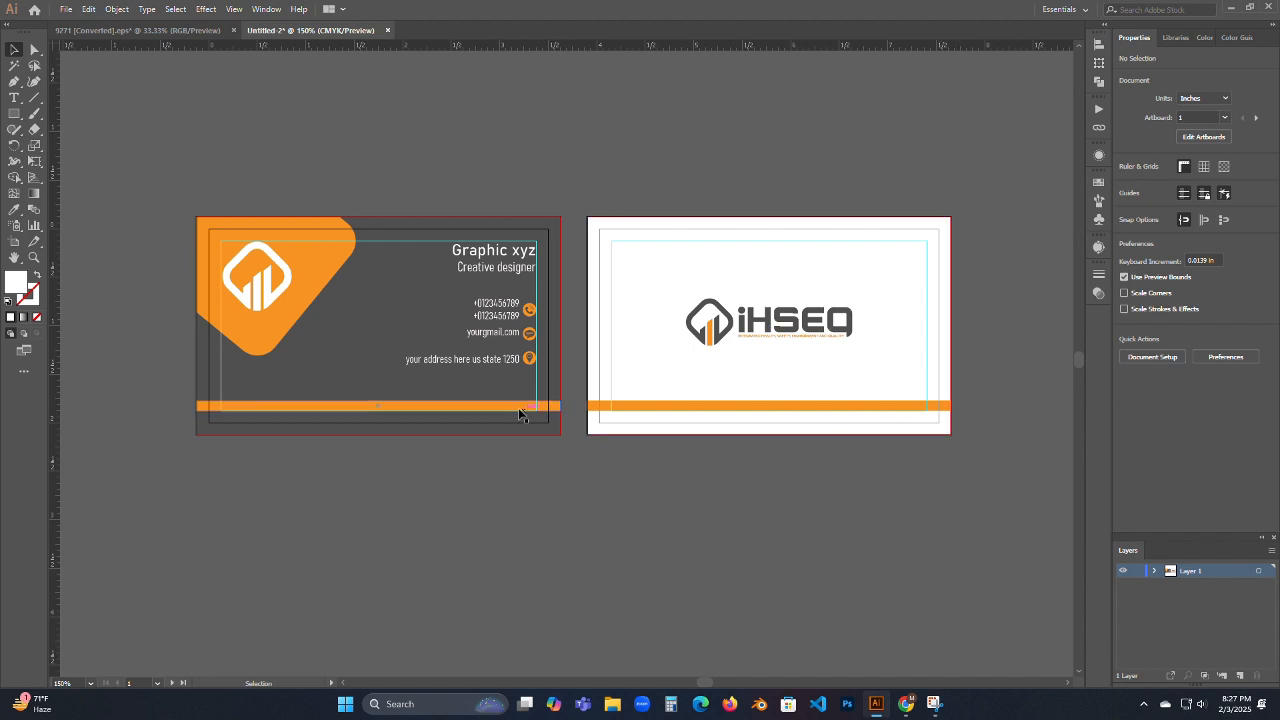
- Nudge the first card's e-mail and address lines vertically to line them up with their icons
click(494, 369)
key(Up)
click(585, 504)
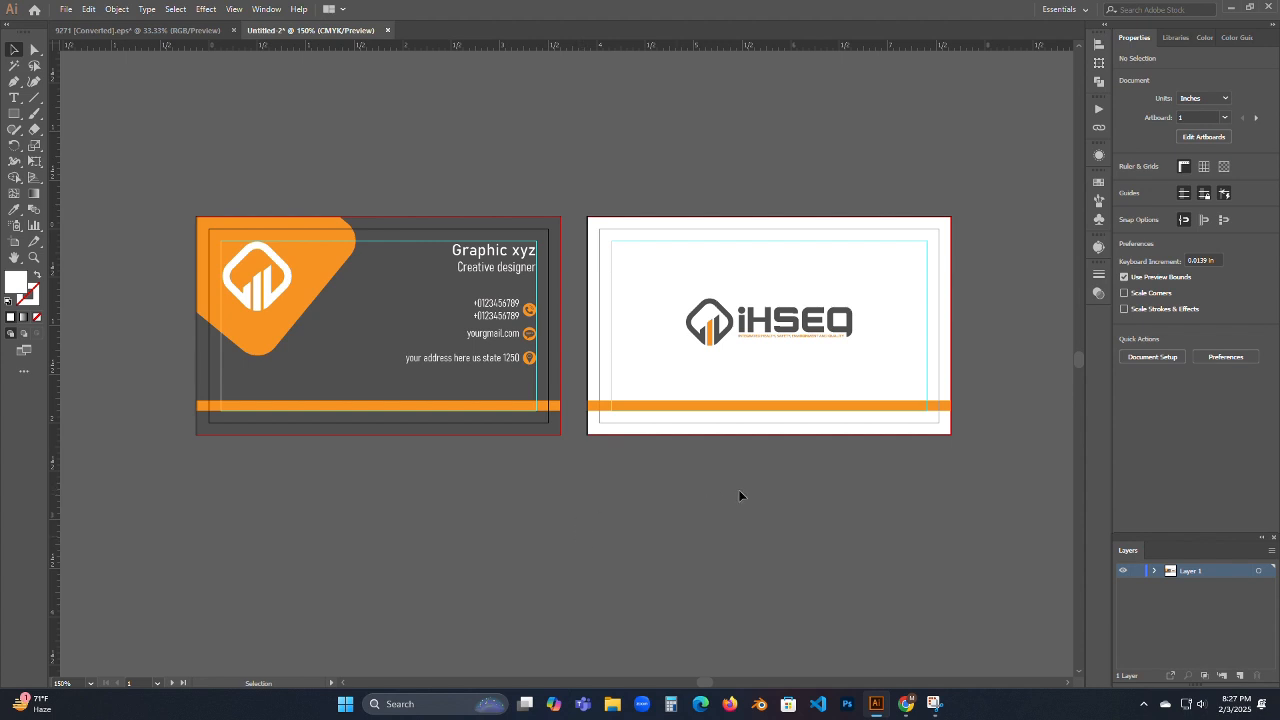
- Group all artwork of the first card into one object and select all artwork of the second card
mouse_move(740, 494)
mouse_down()
mouse_move(711, 506)
mouse_move(722, 511)
mouse_up()
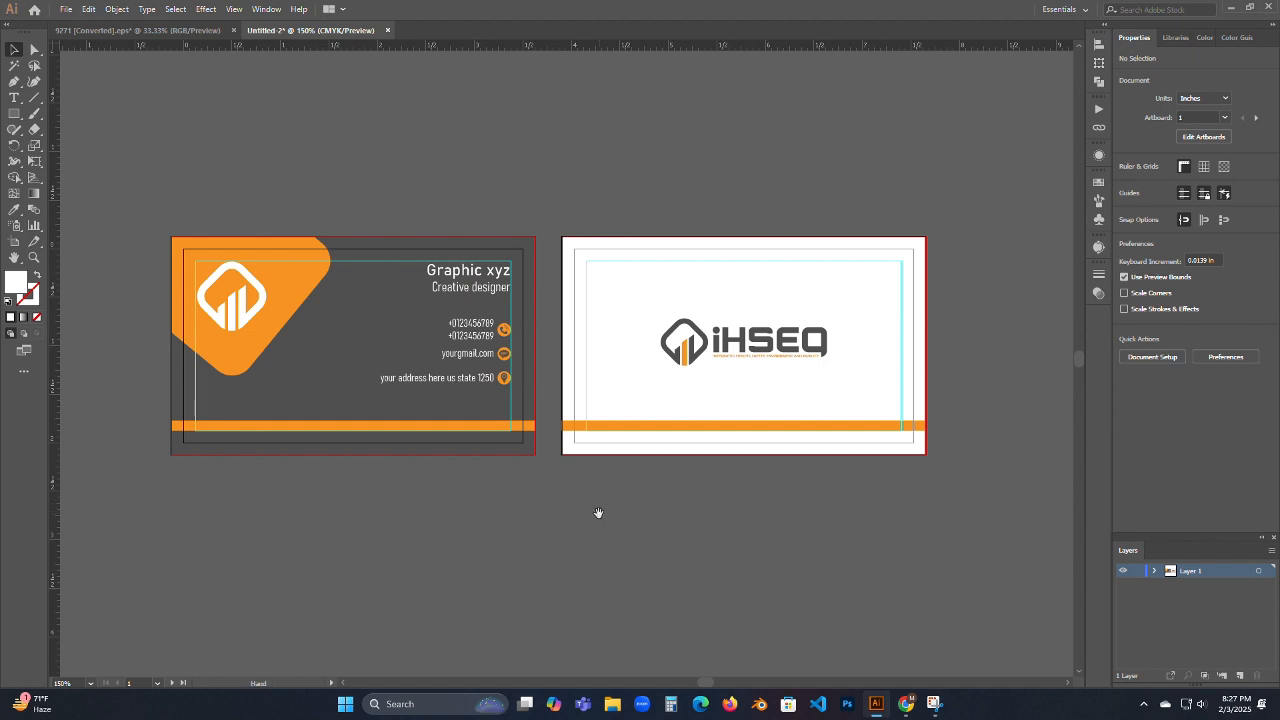
drag(598, 513, 627, 516)
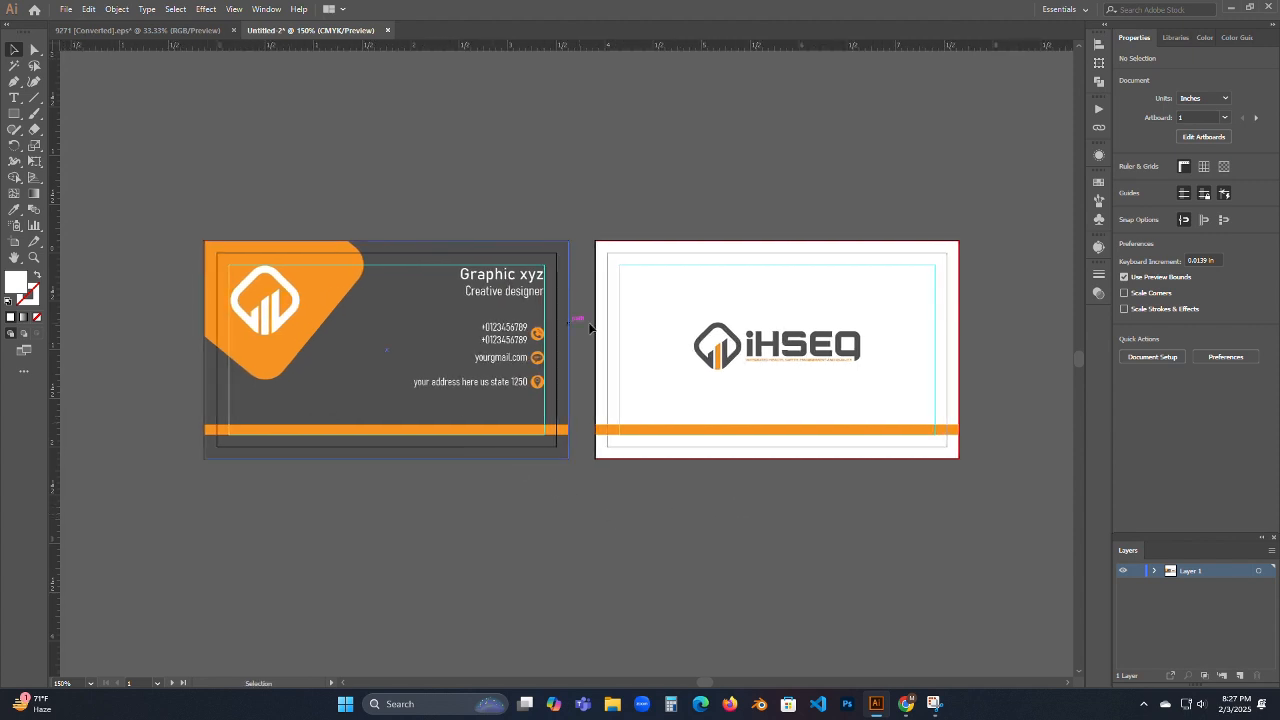
click(453, 383)
click(453, 383)
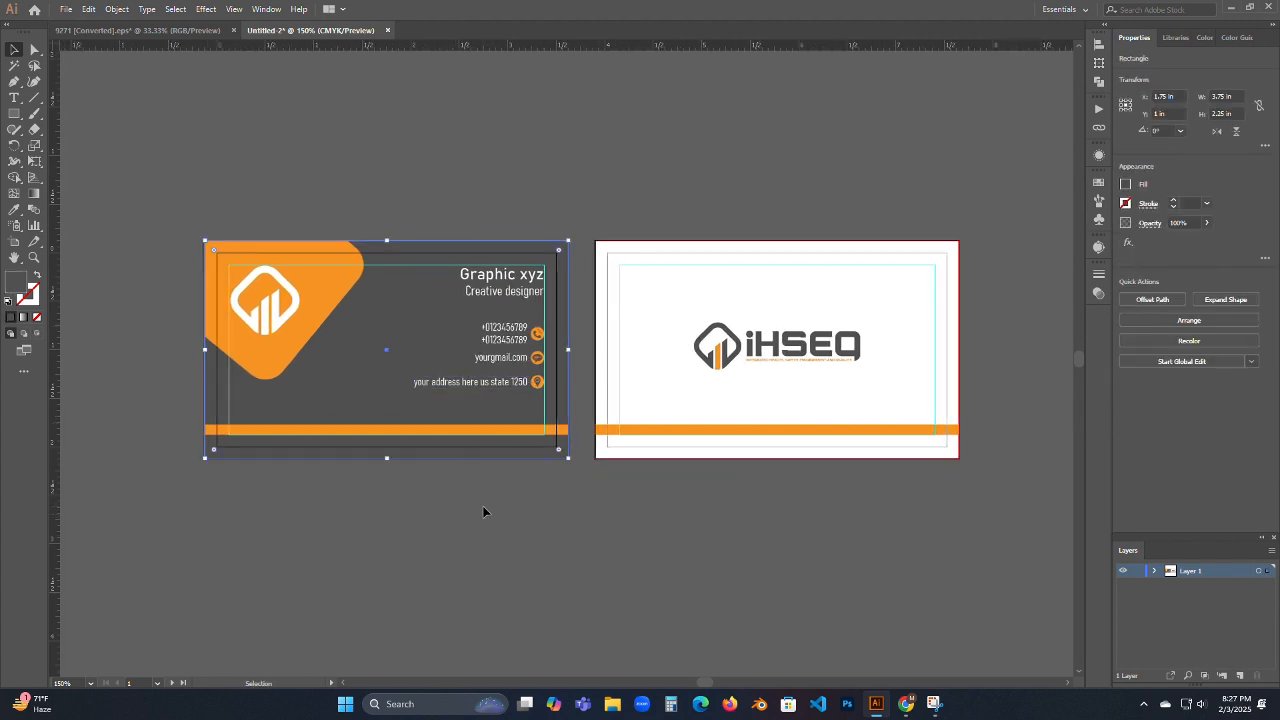
drag(186, 201, 583, 493)
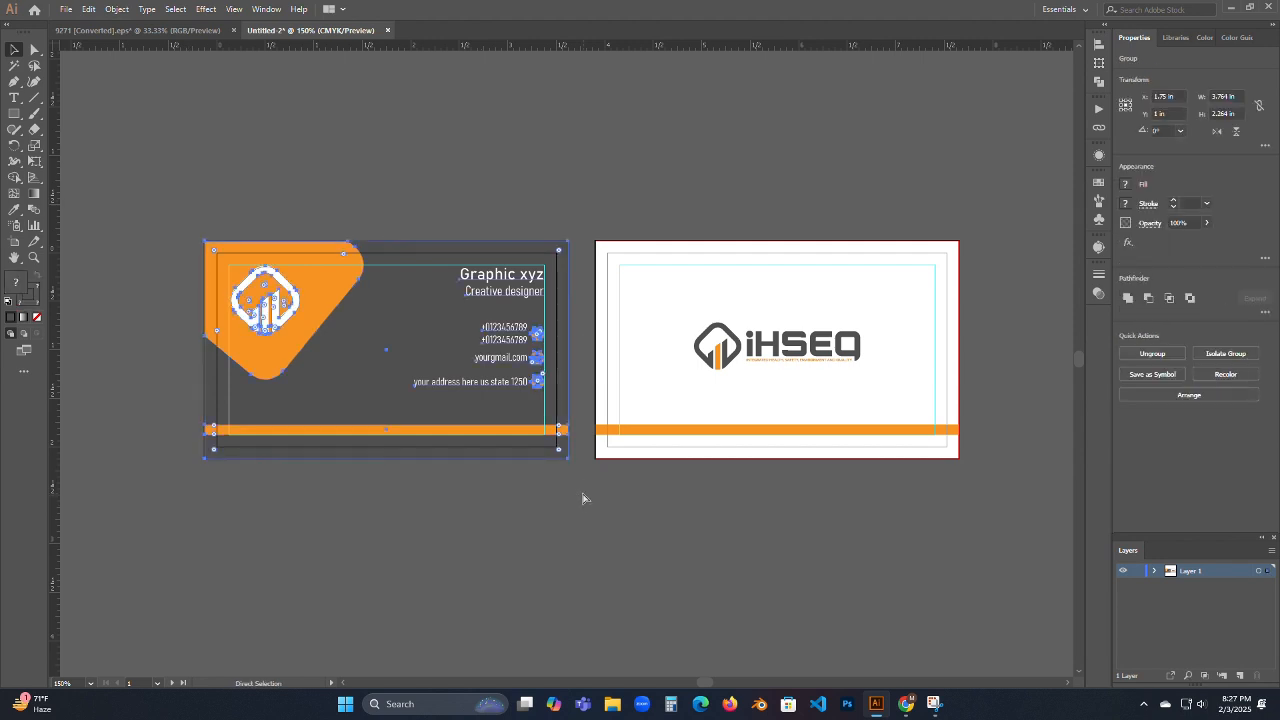
drag(579, 218, 918, 493)
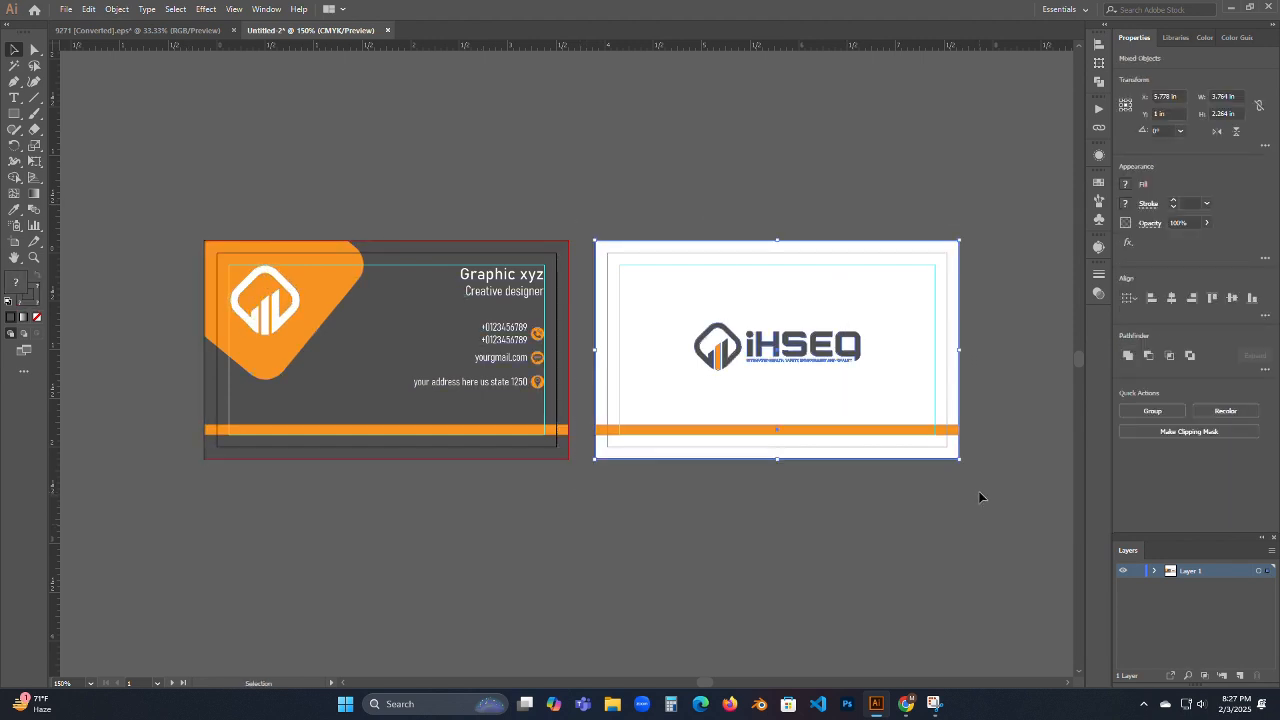
click(855, 578)
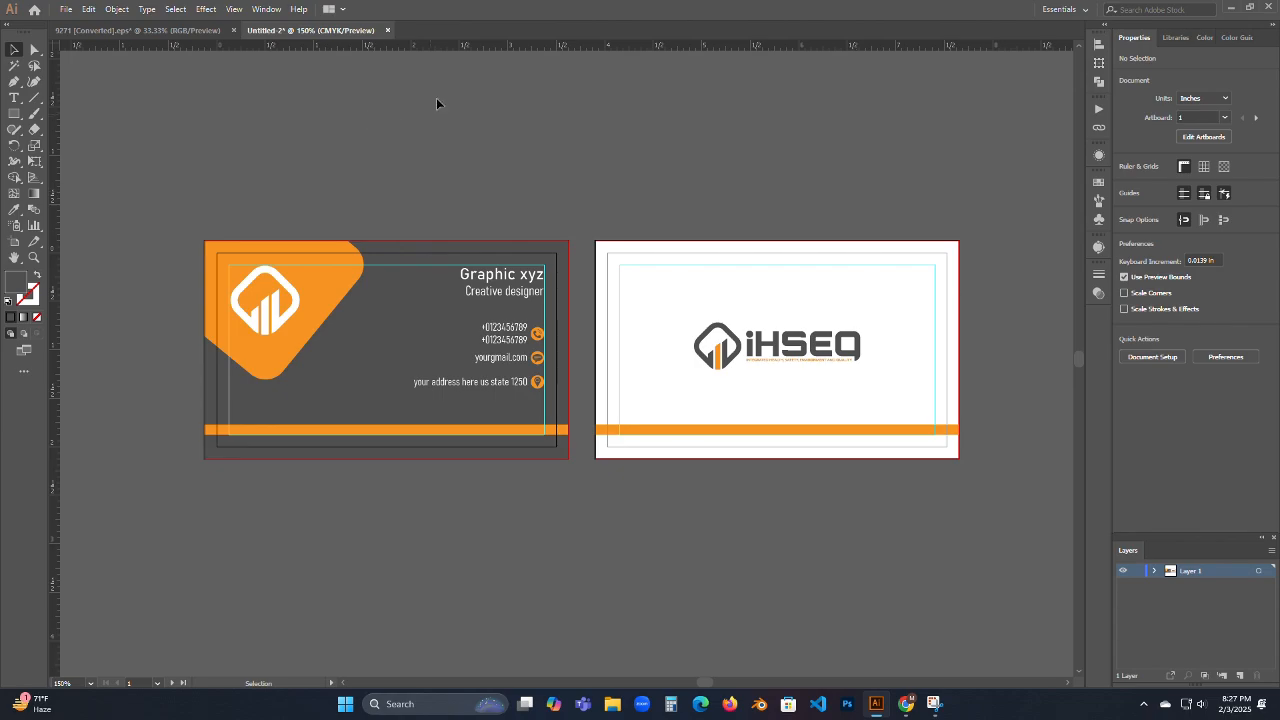